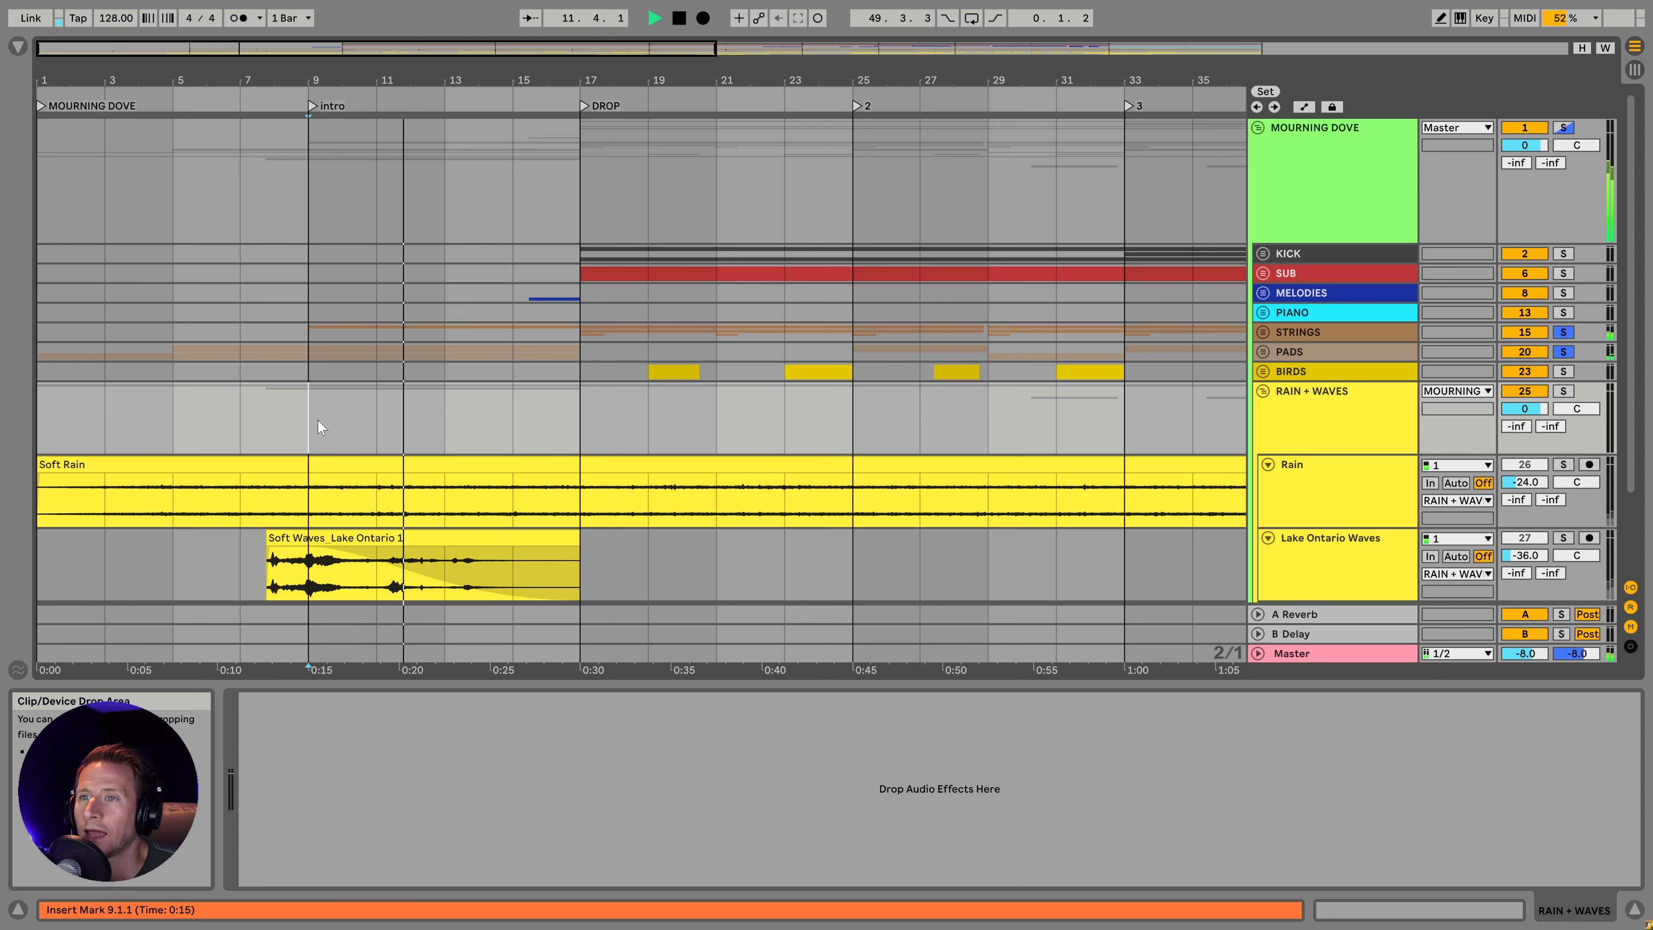
# - Add the RAIN + WAVES group to the soloed strings and pads and audition the intro section from bar 9
pyautogui.press('space')
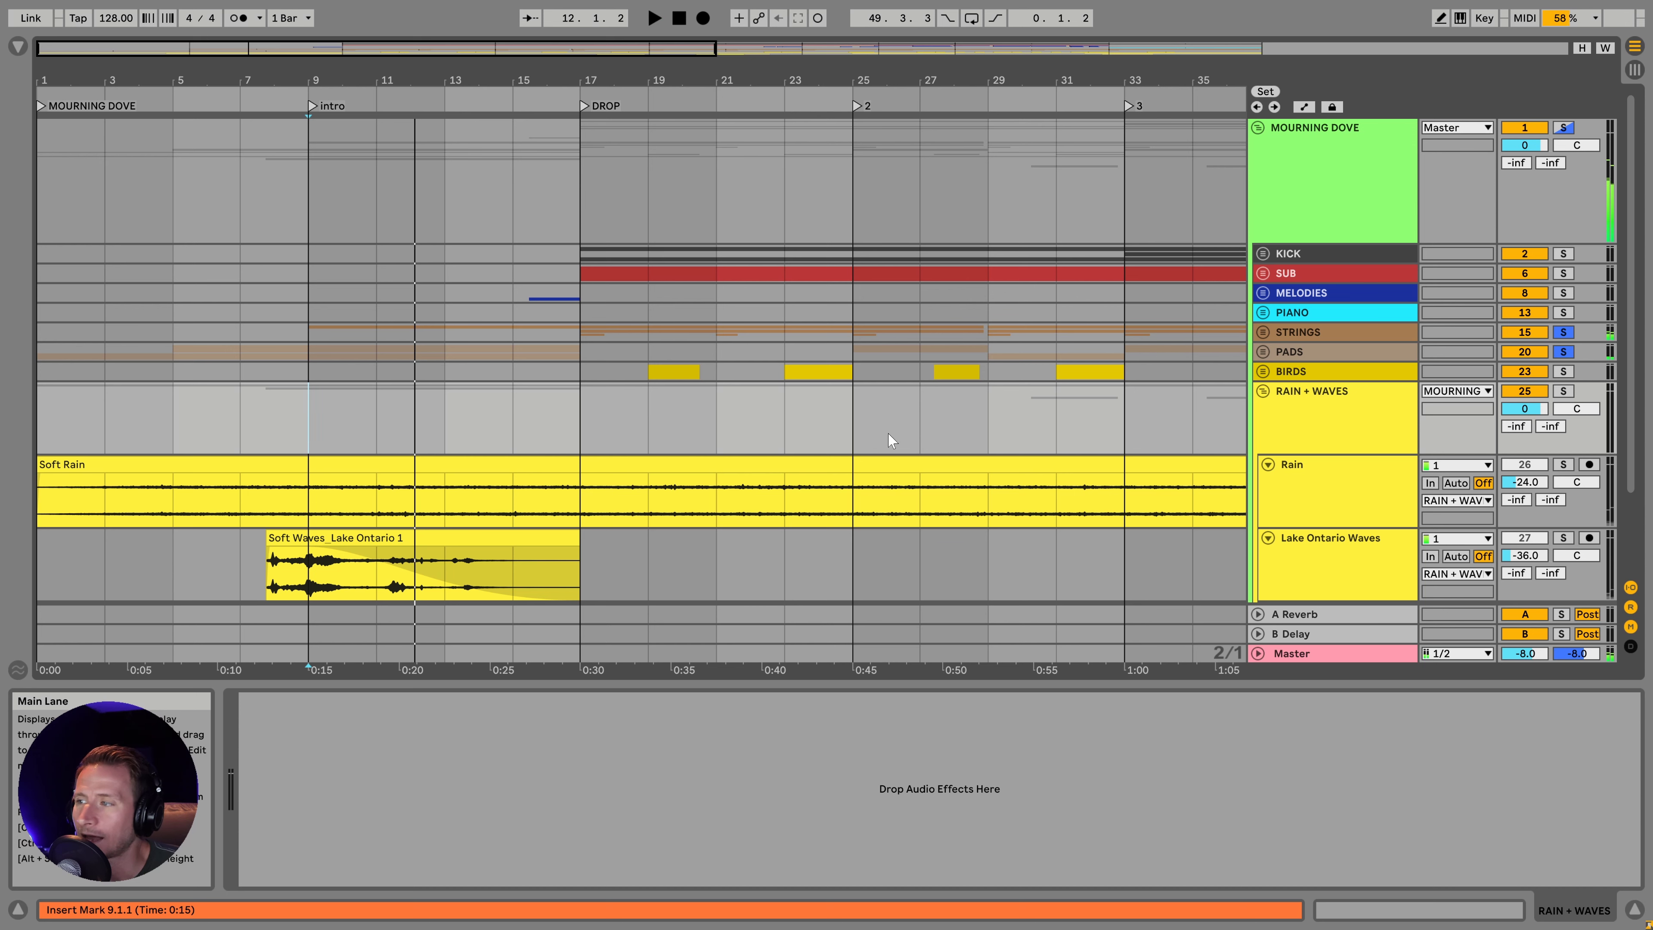
pyautogui.keyDown('ctrl'); pyautogui.click(1565, 392); pyautogui.keyUp('ctrl')
pyautogui.press('space')
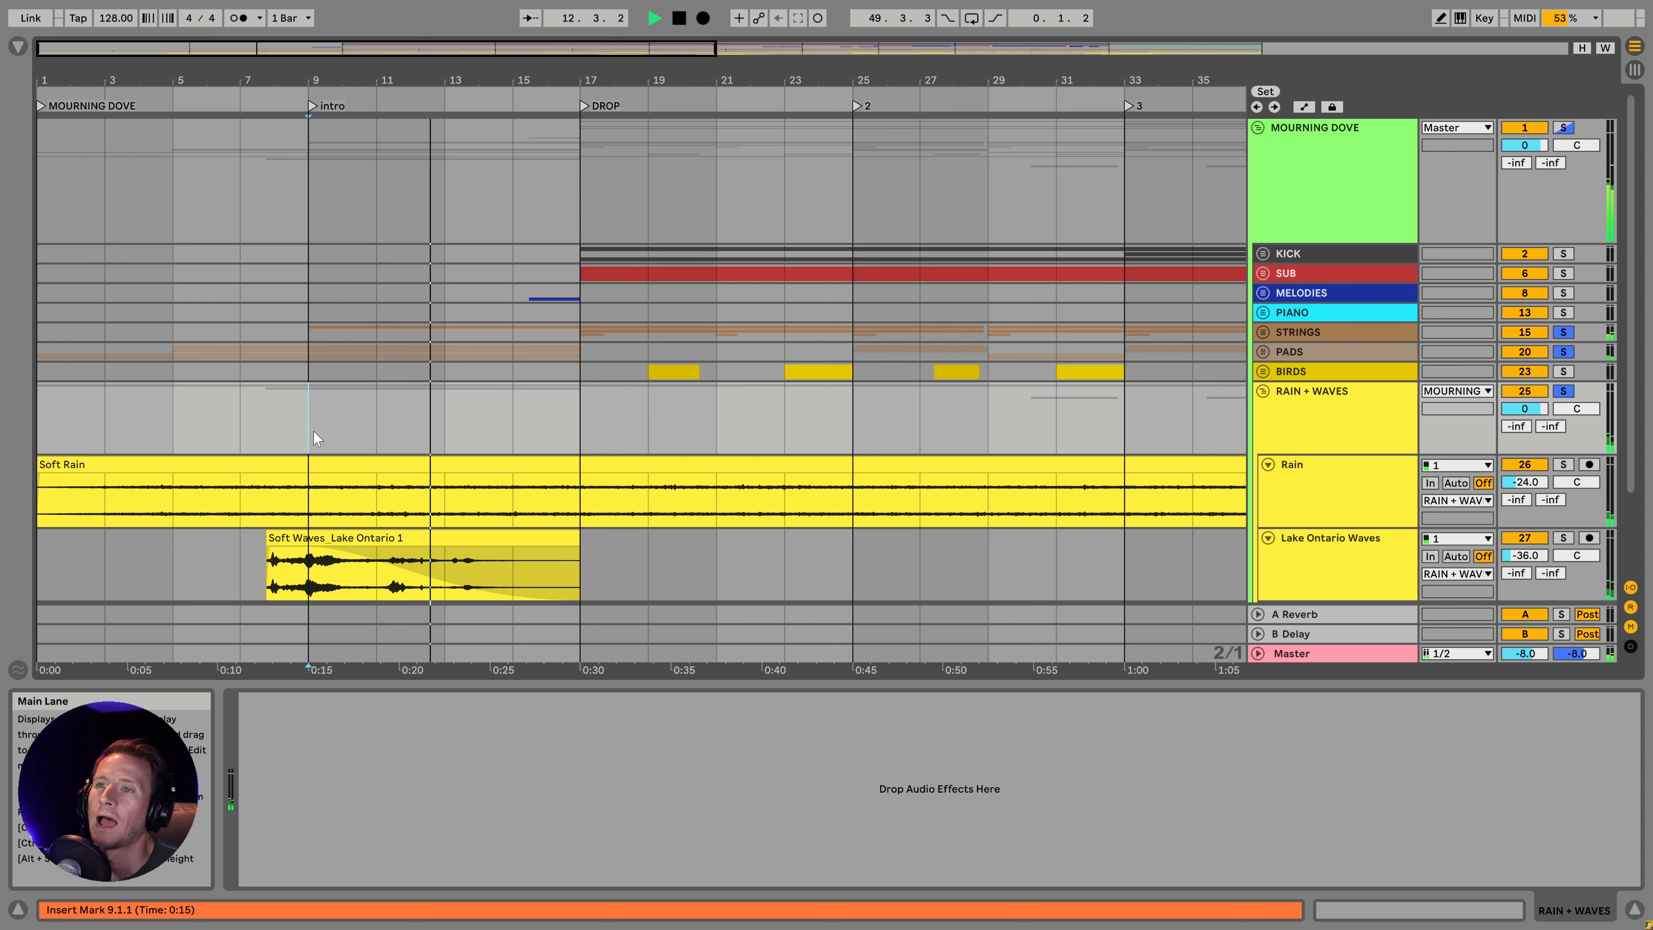
pyautogui.press('space')
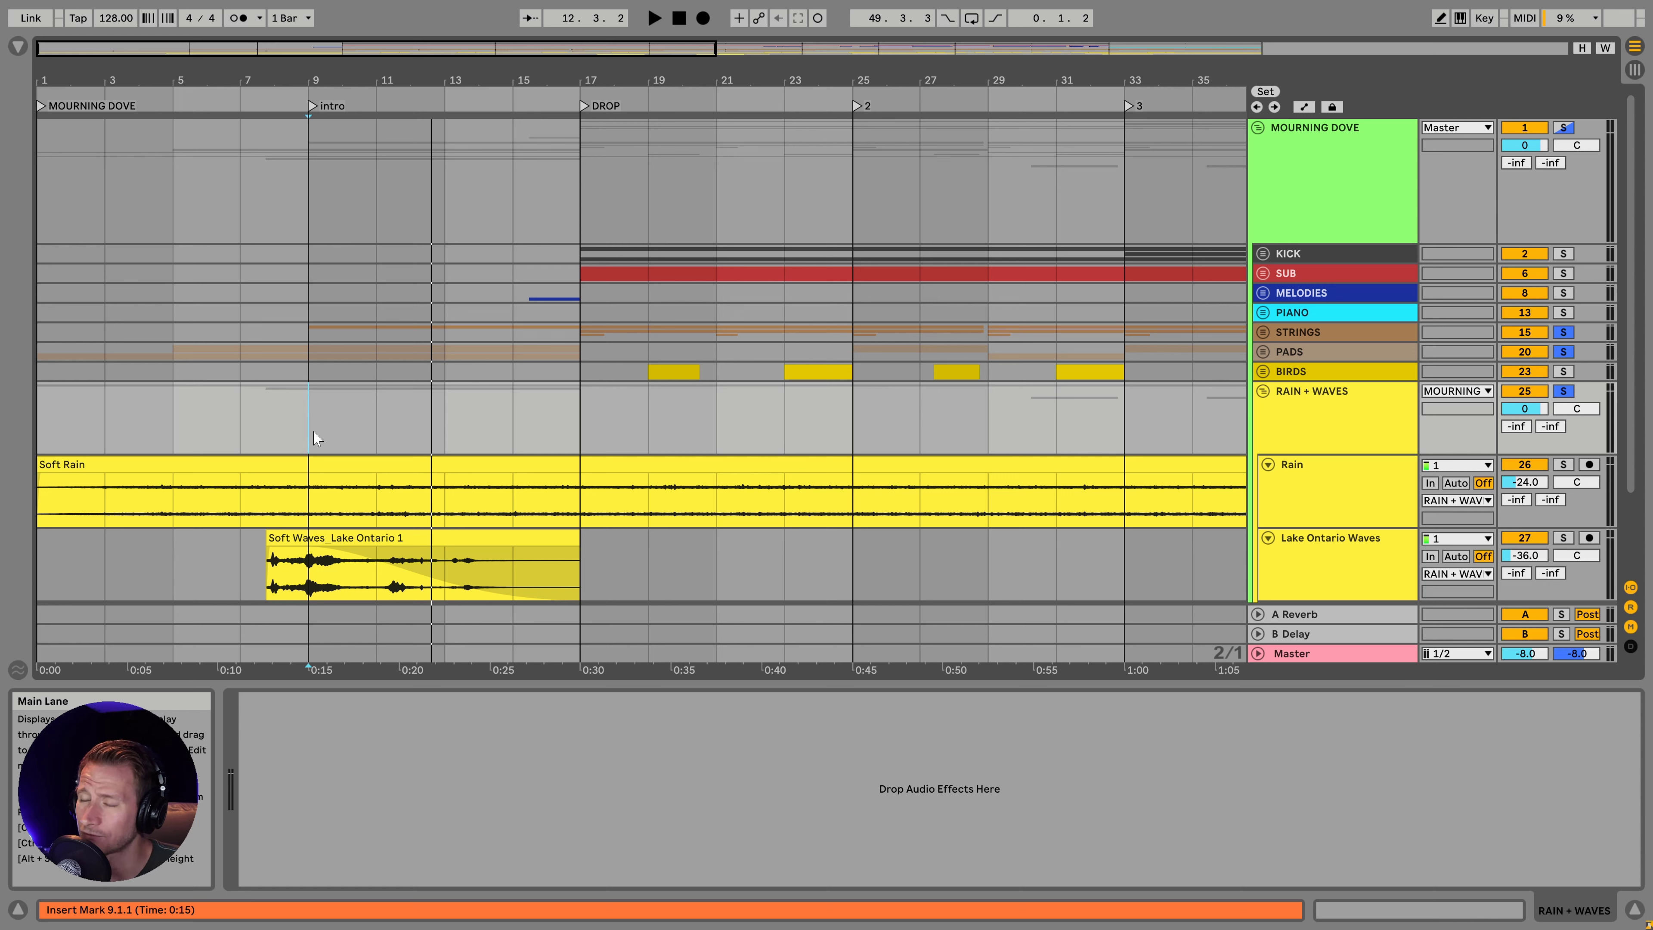
pyautogui.press('space')
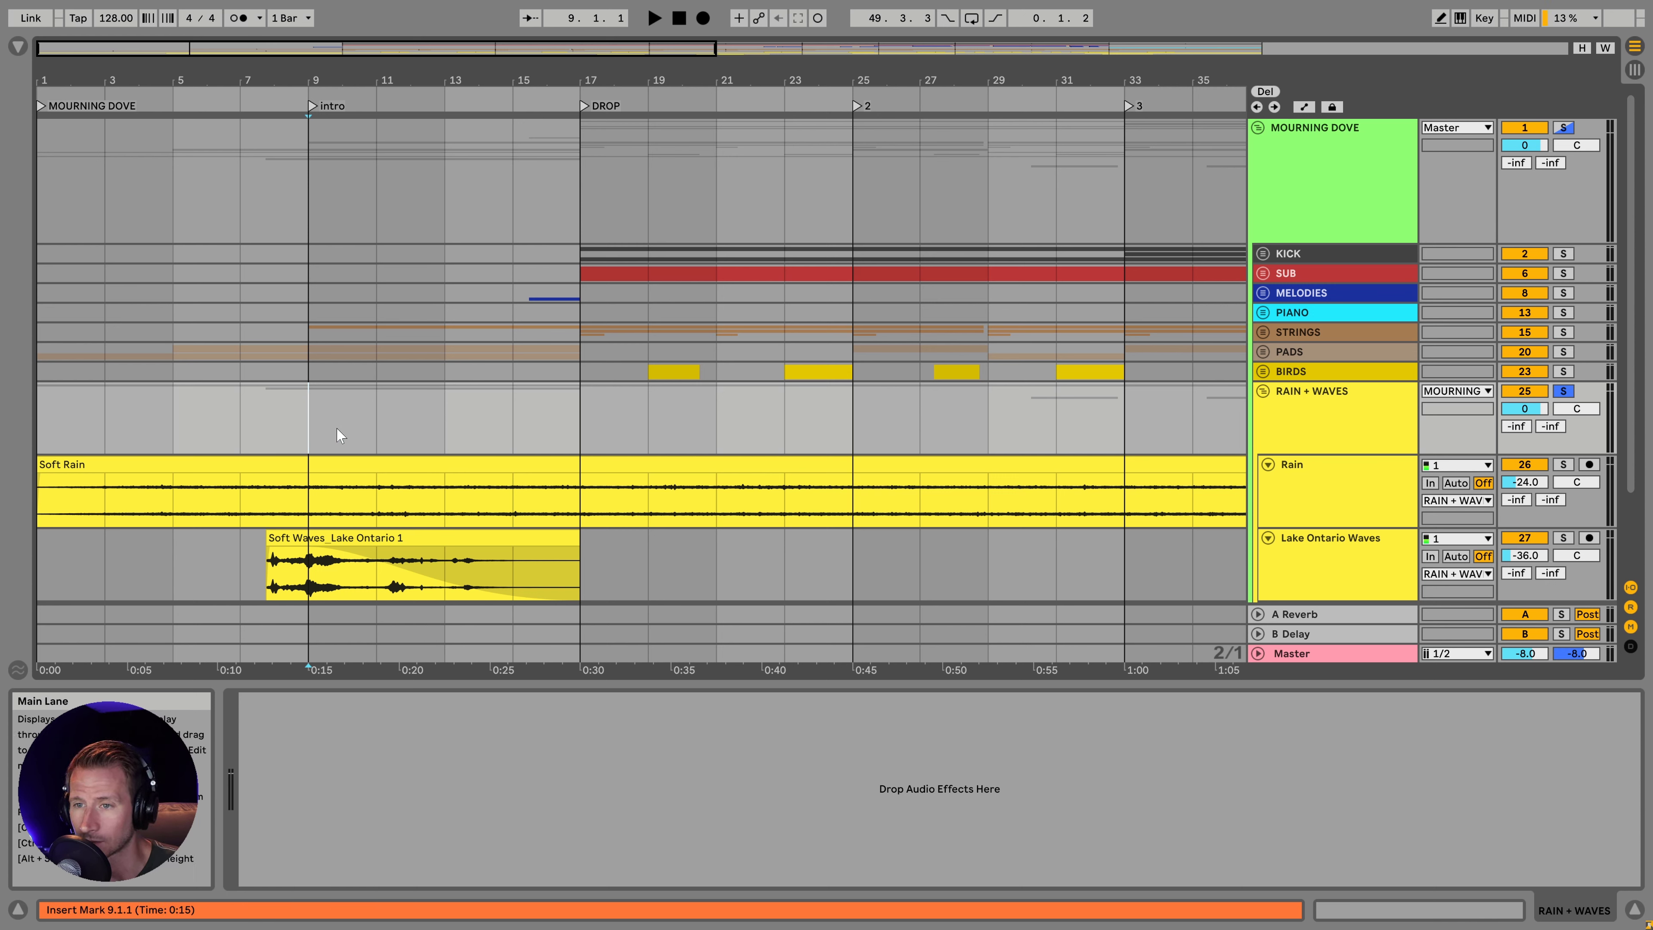
pyautogui.press('space')
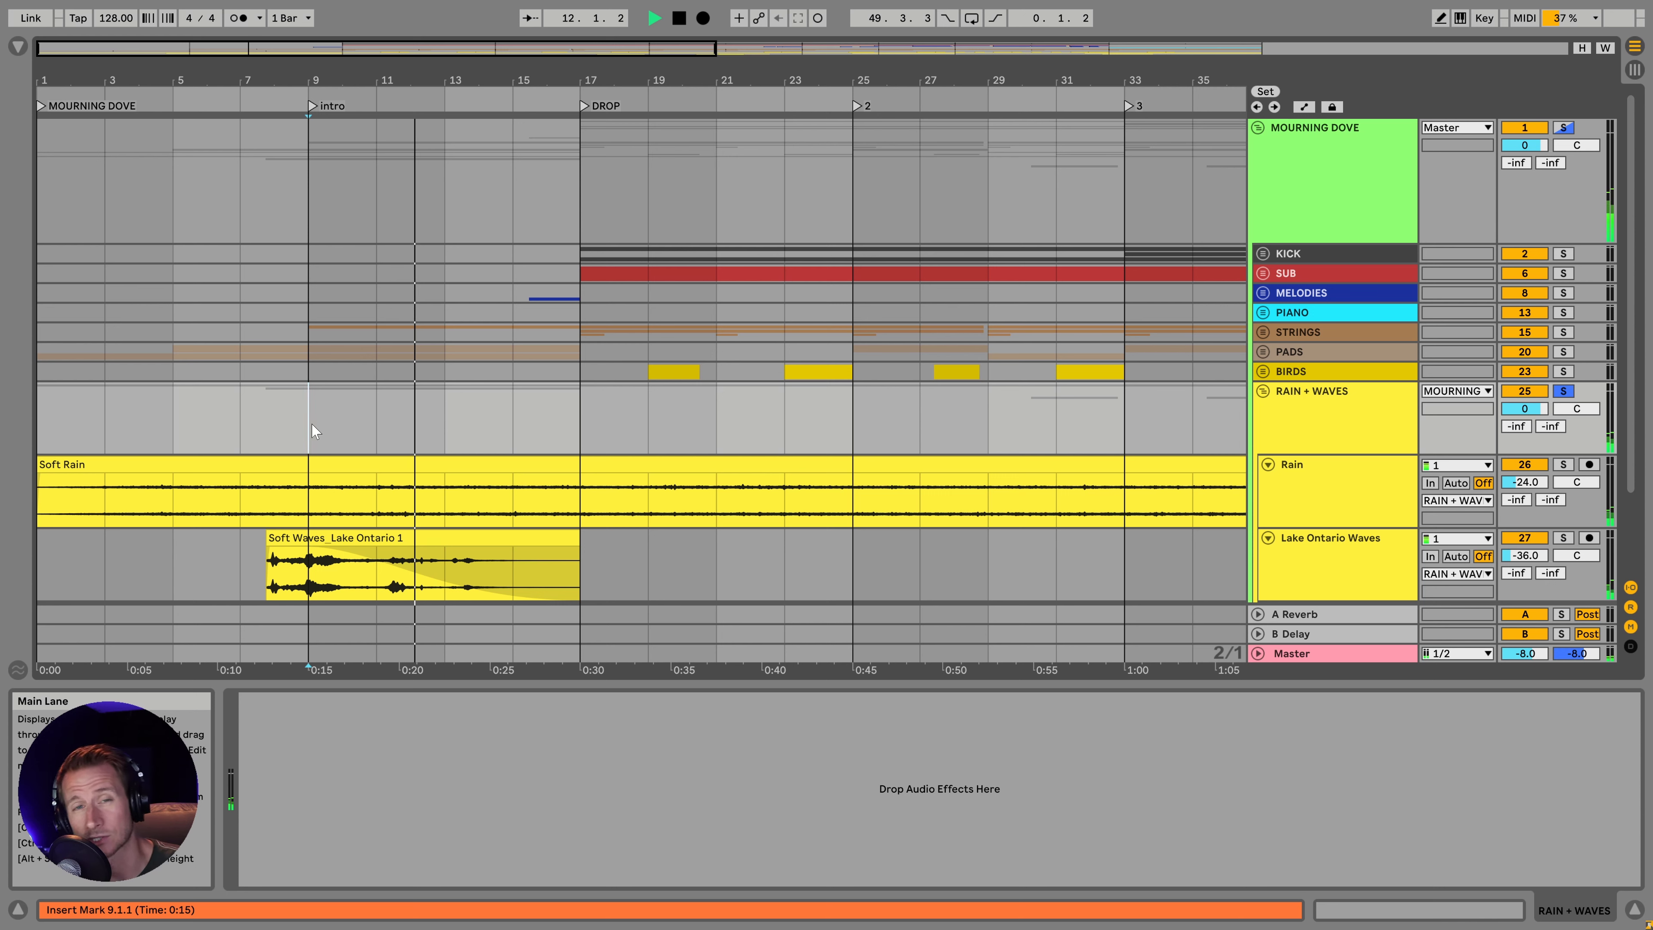
pyautogui.press('space')
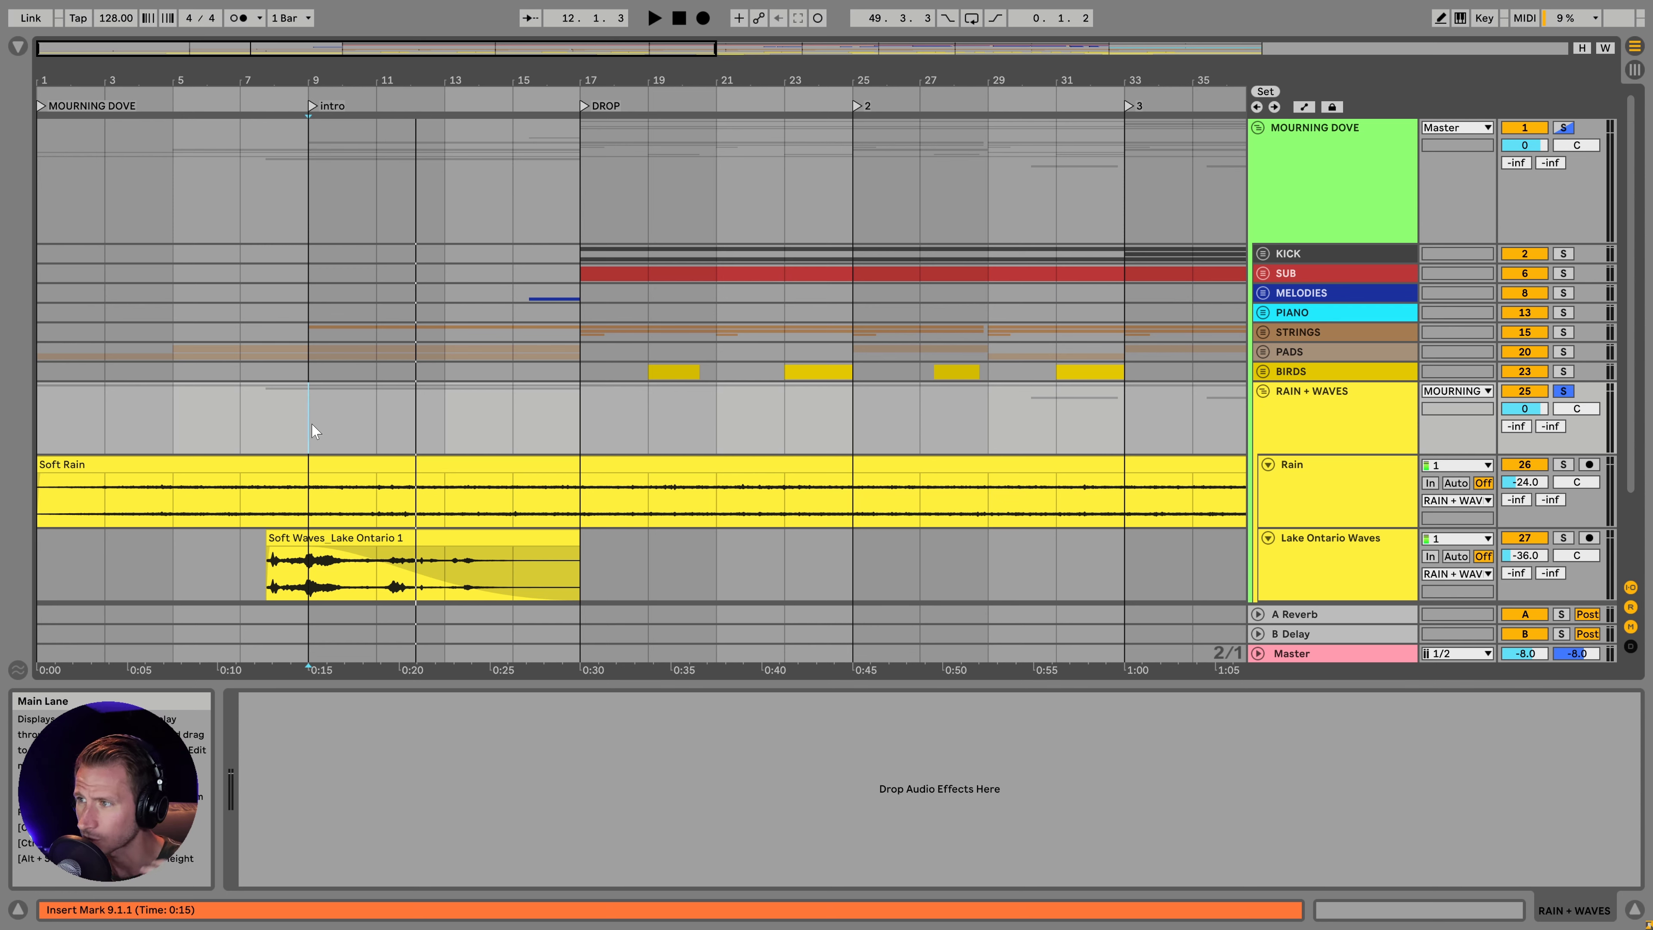
# - Un-solo the RAIN + WAVES group and play the arrangement from the dove marker at bar 45
pyautogui.scroll(-3, 365, 409)
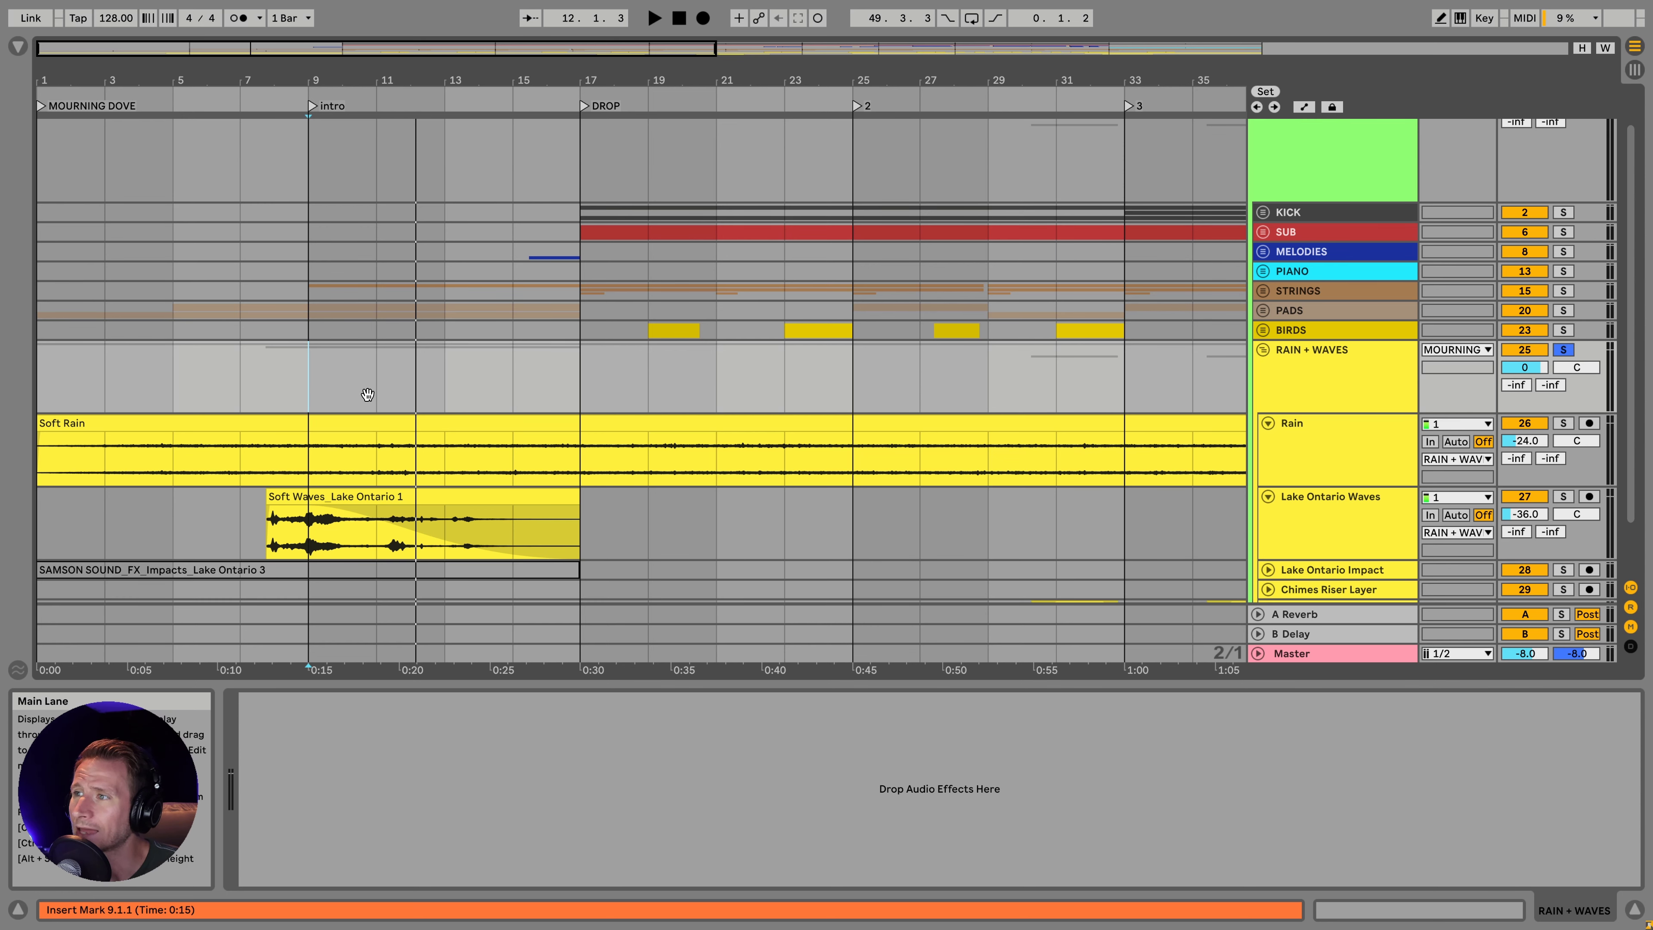
pyautogui.scroll(2, 1036, 419)
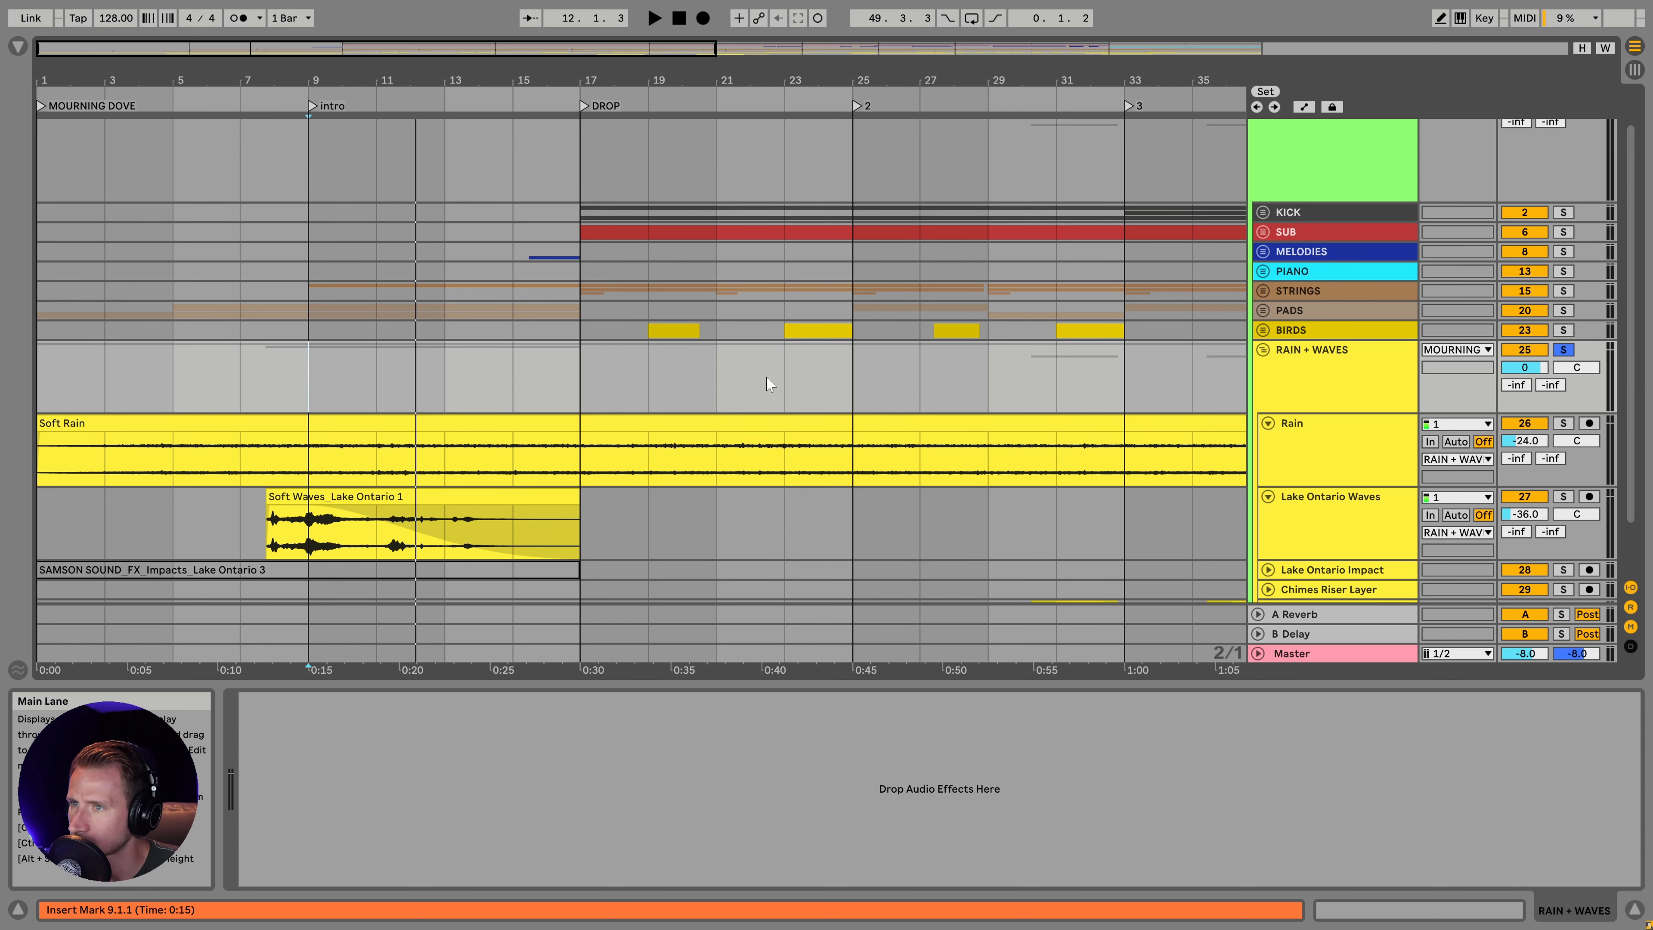
pyautogui.press('w')
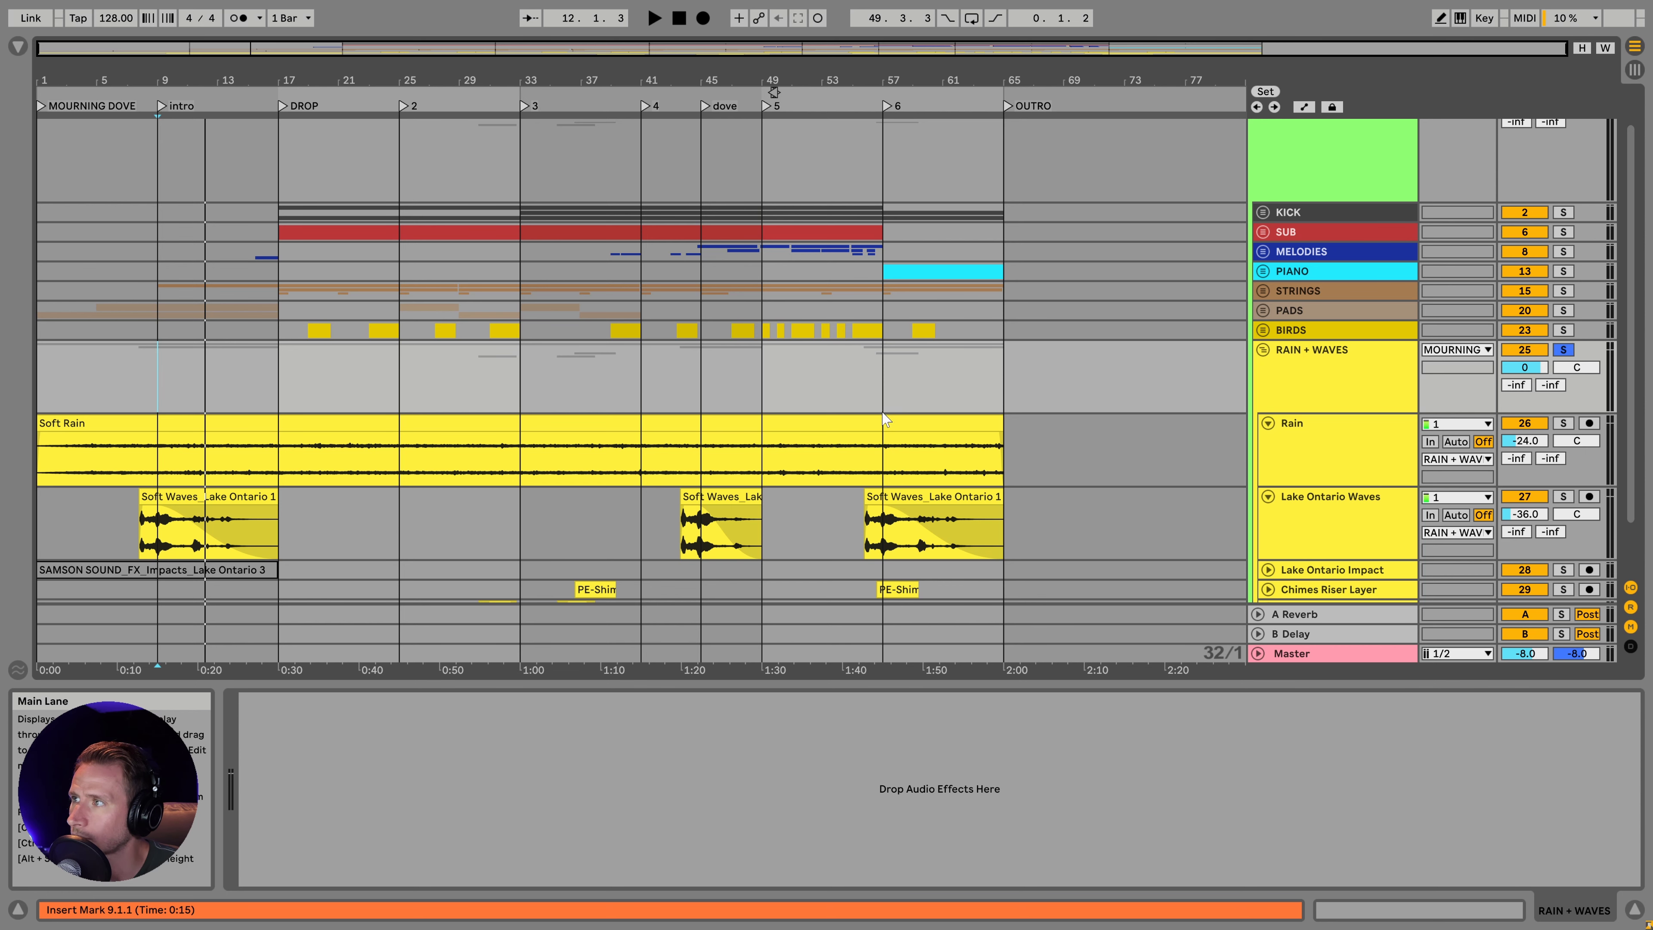
pyautogui.scroll(1, 885, 420)
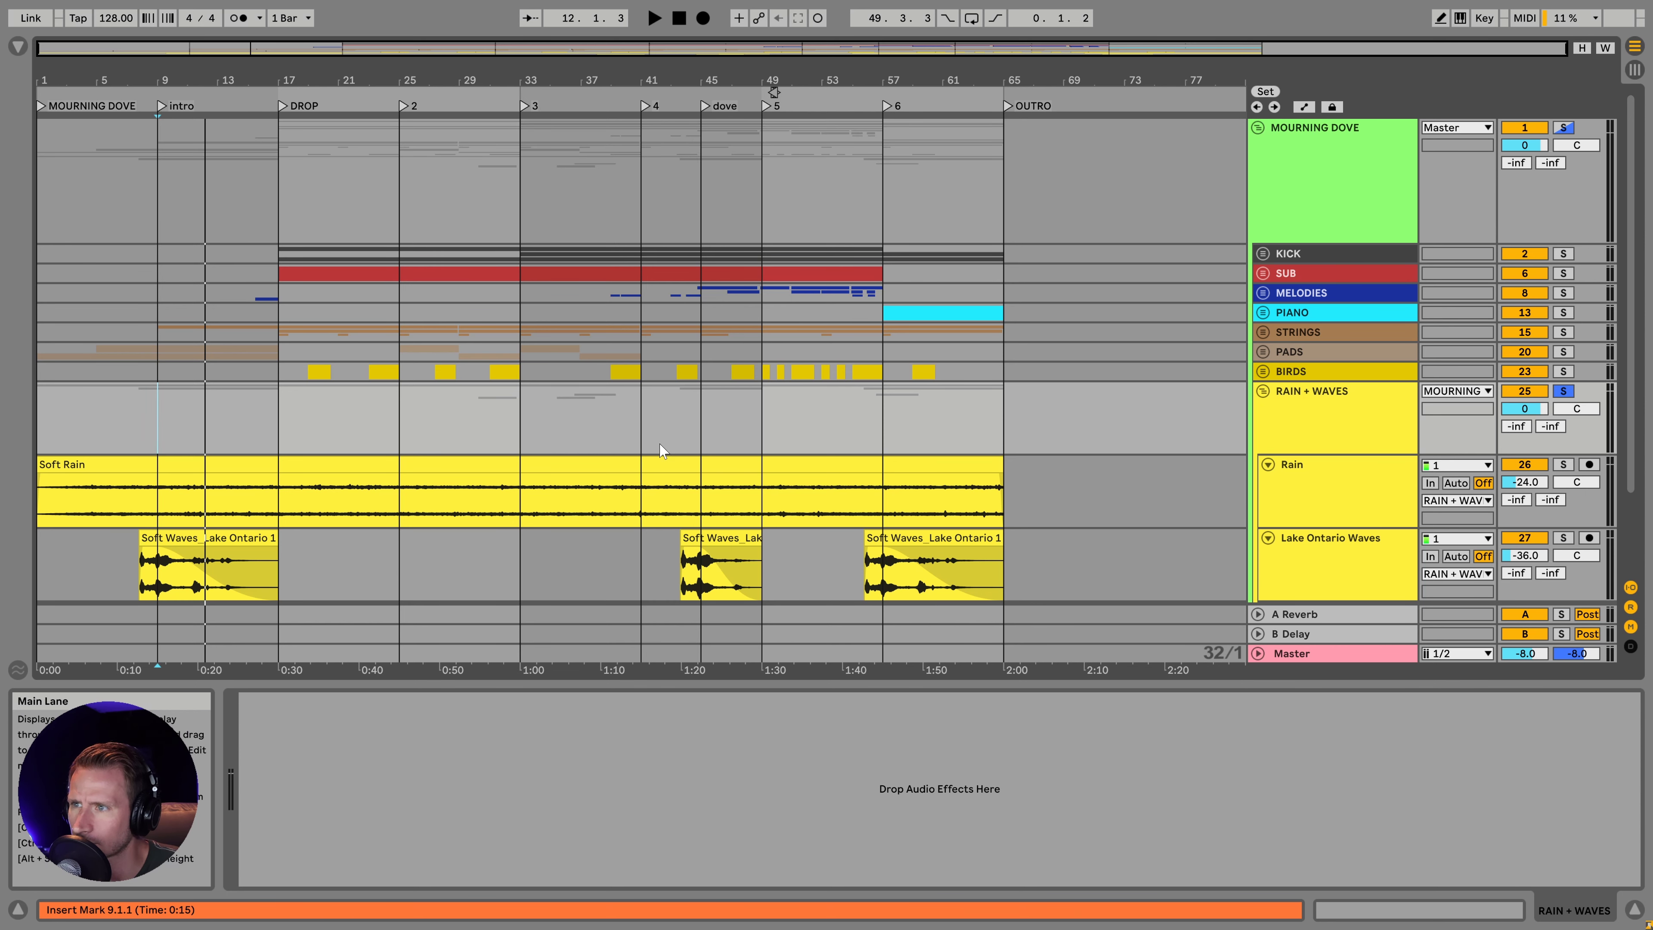
pyautogui.scroll(-1, 690, 441)
pyautogui.click(722, 409)
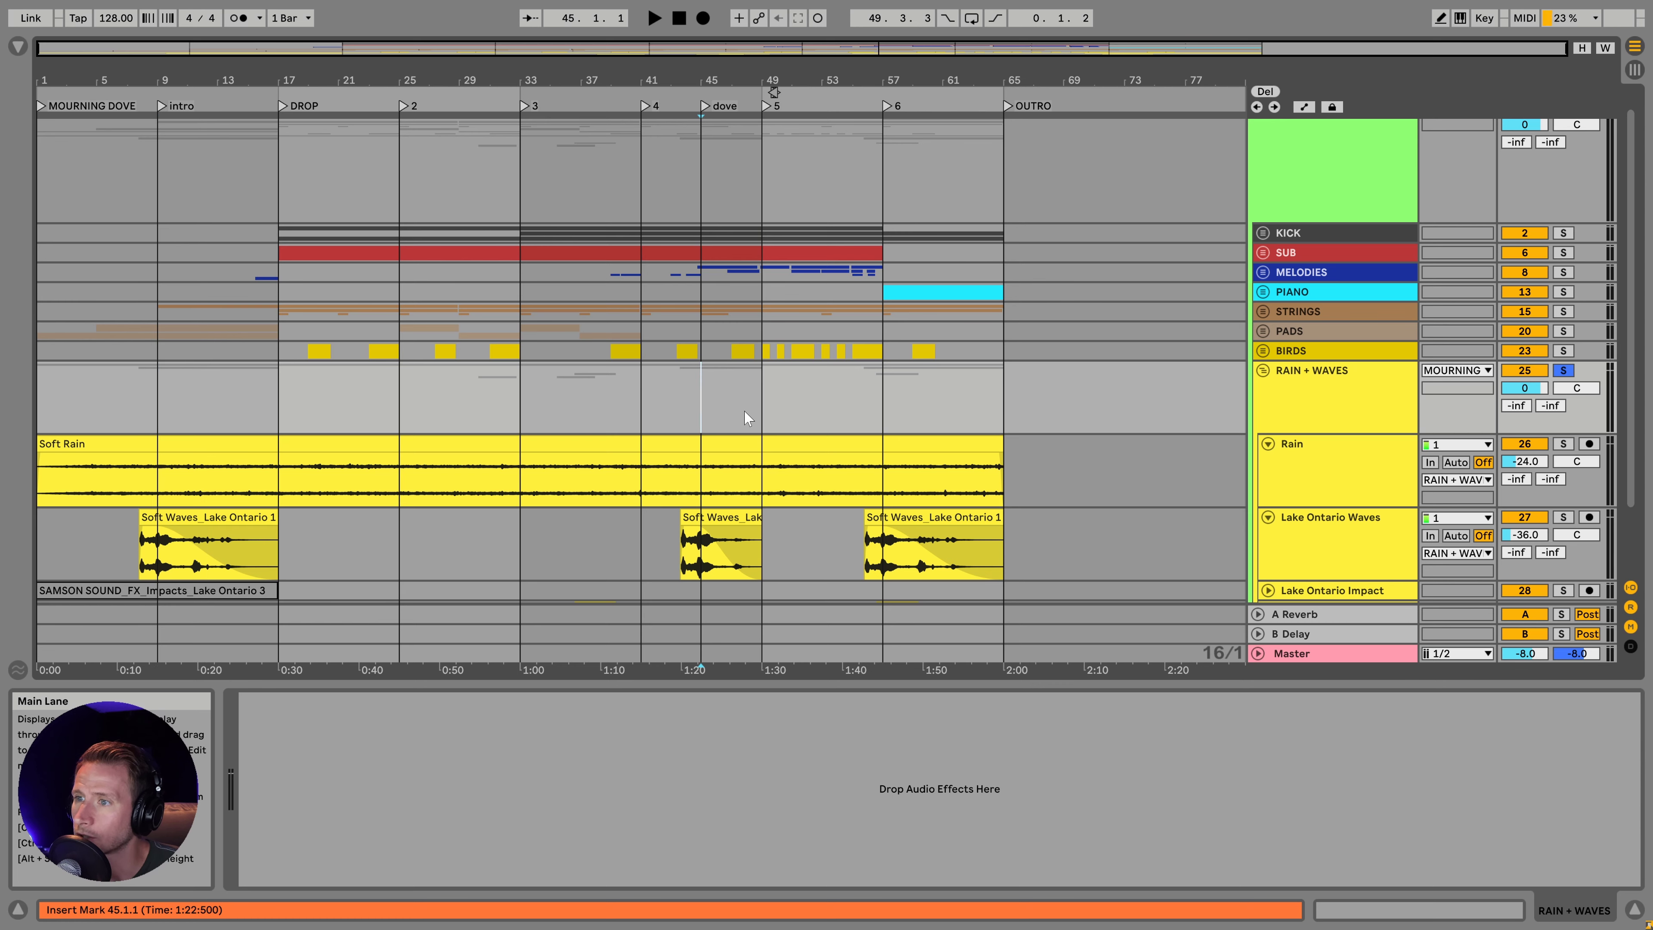
pyautogui.scroll(4, 717, 428)
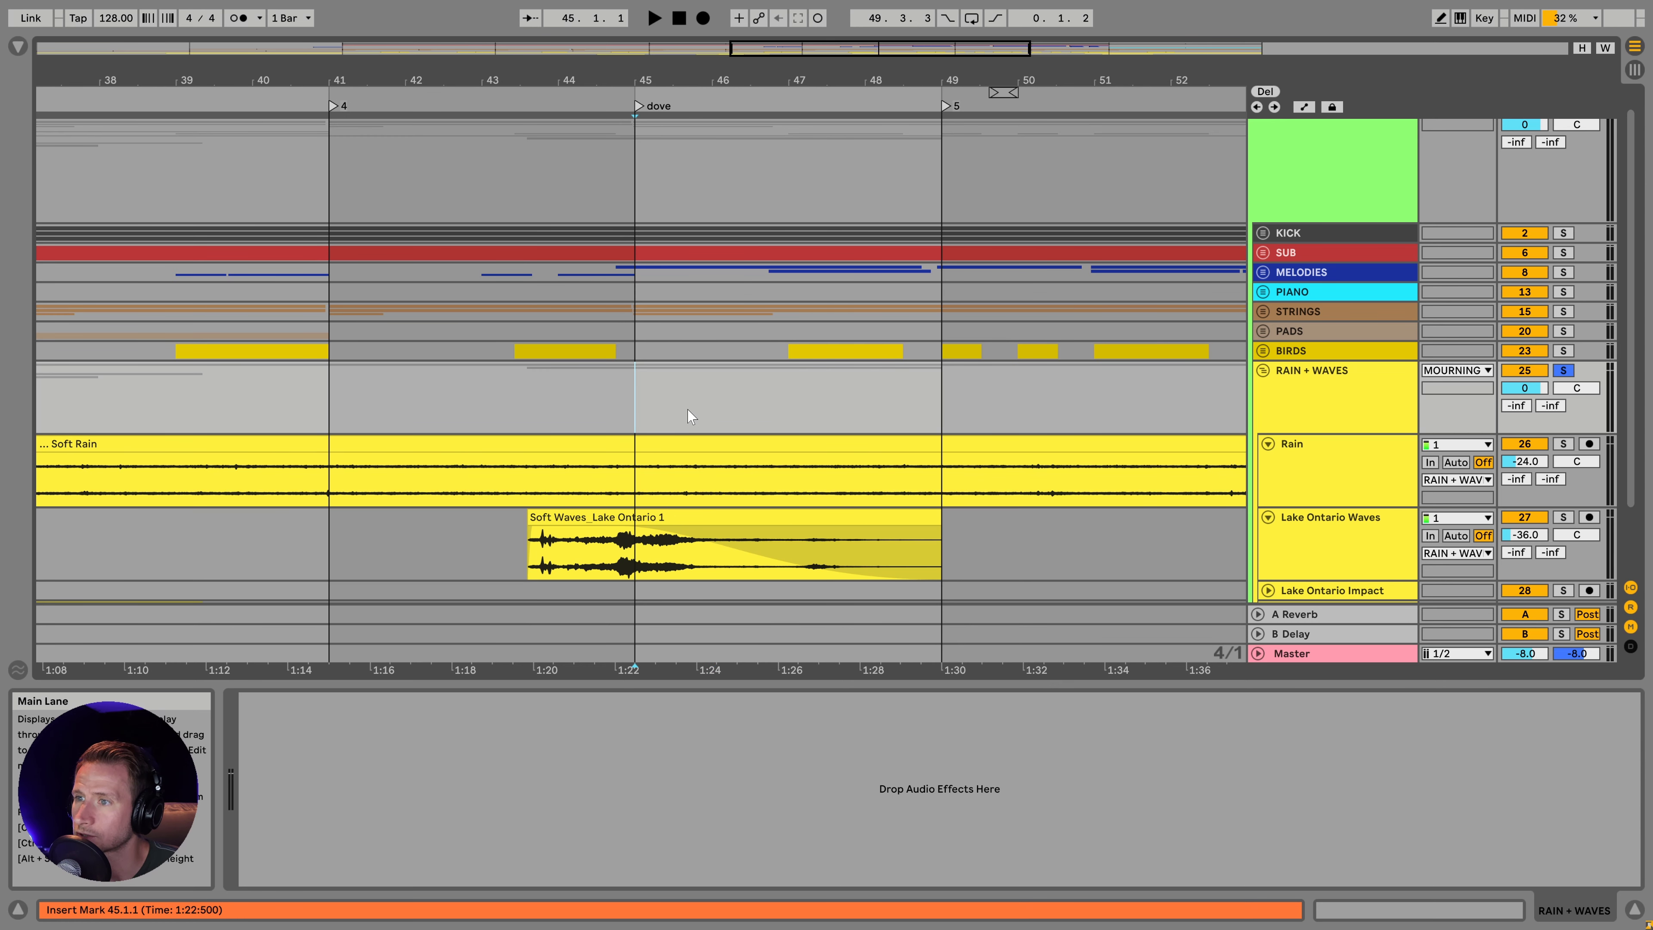
pyautogui.click(1563, 371)
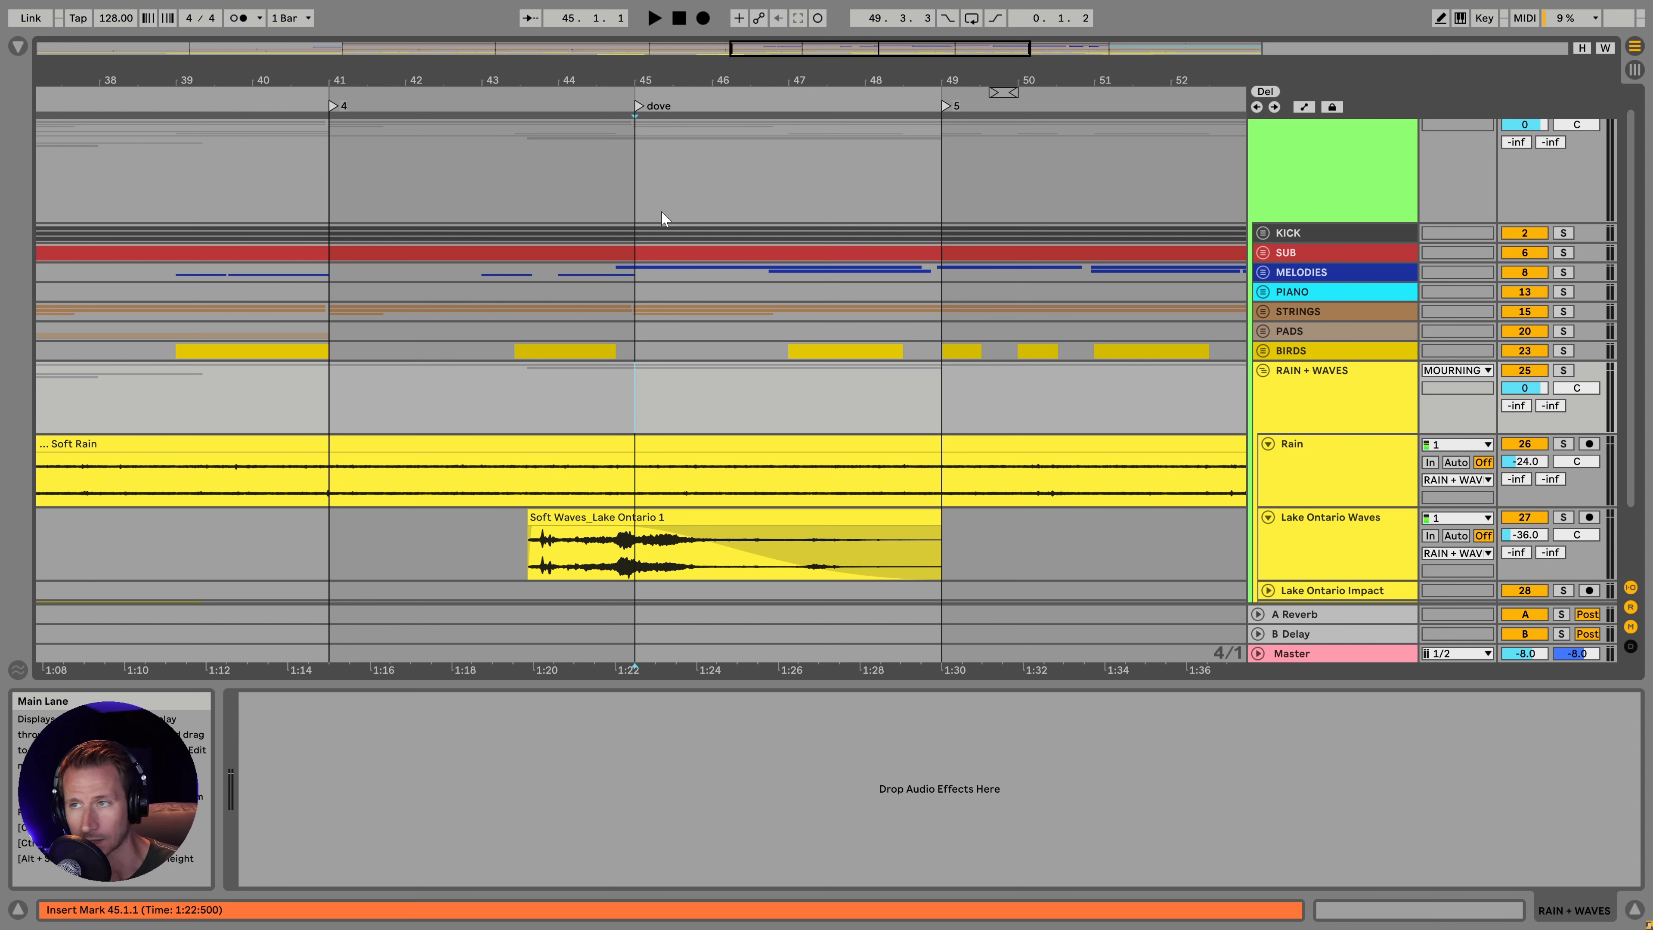
pyautogui.press('space')
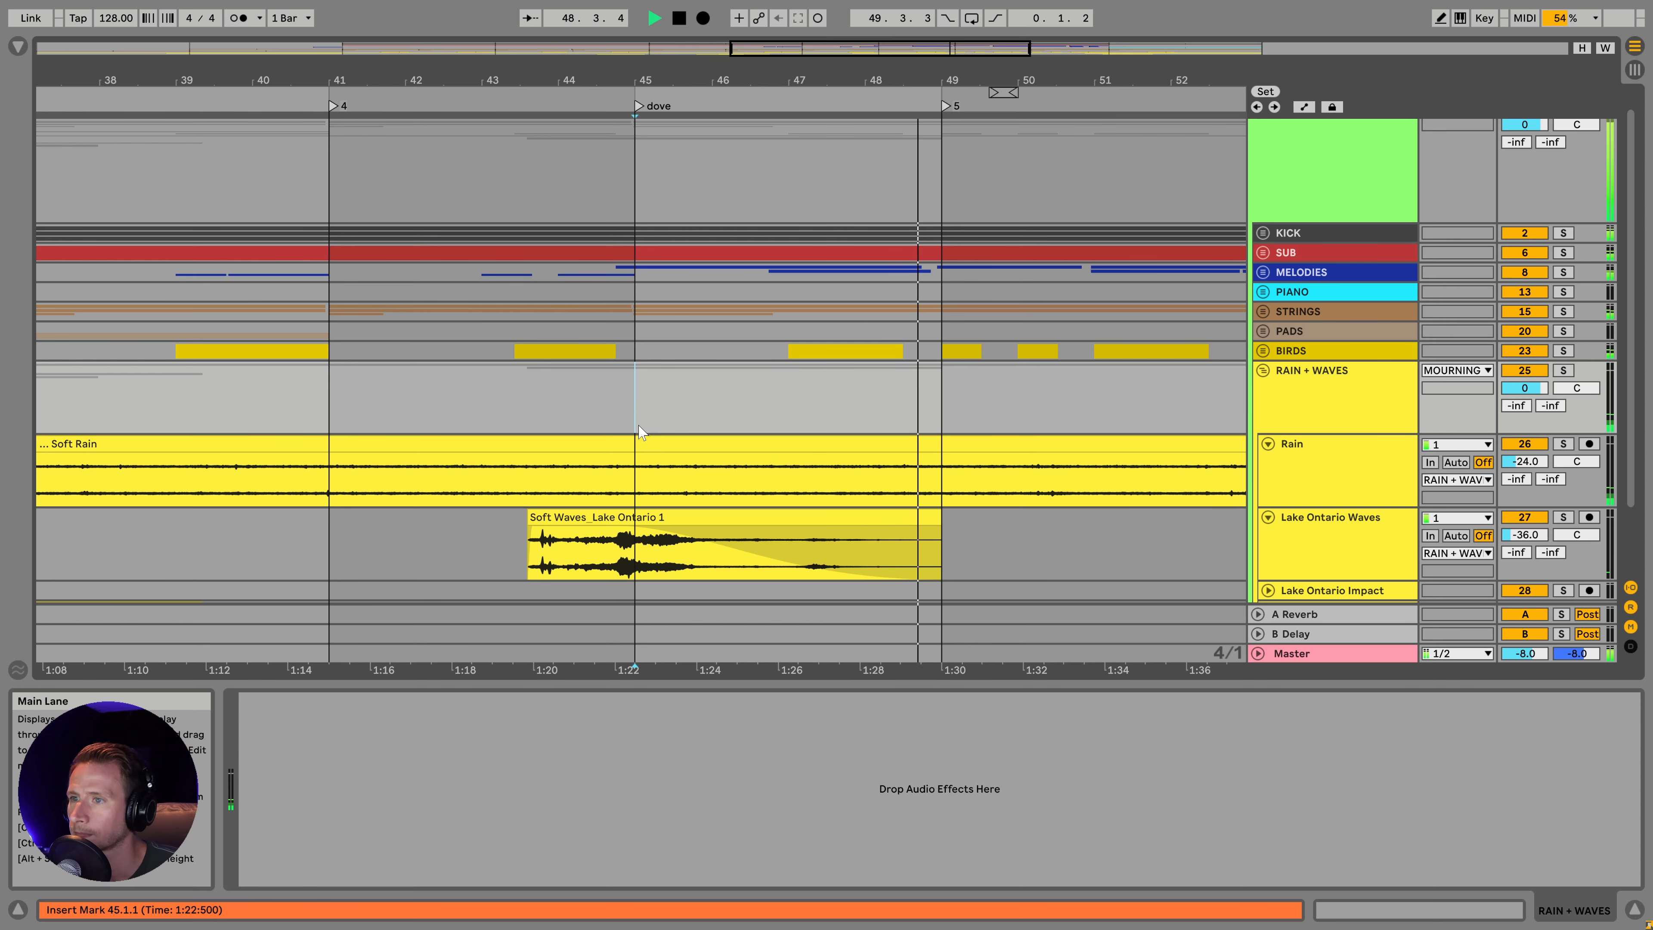
pyautogui.press('space')
# - Unfold the Lake Ontario Impact track and activate its SAMSON SOUND_FX_Impacts_Lake Ontario 3 clip at the start of the song
pyautogui.press('Home')
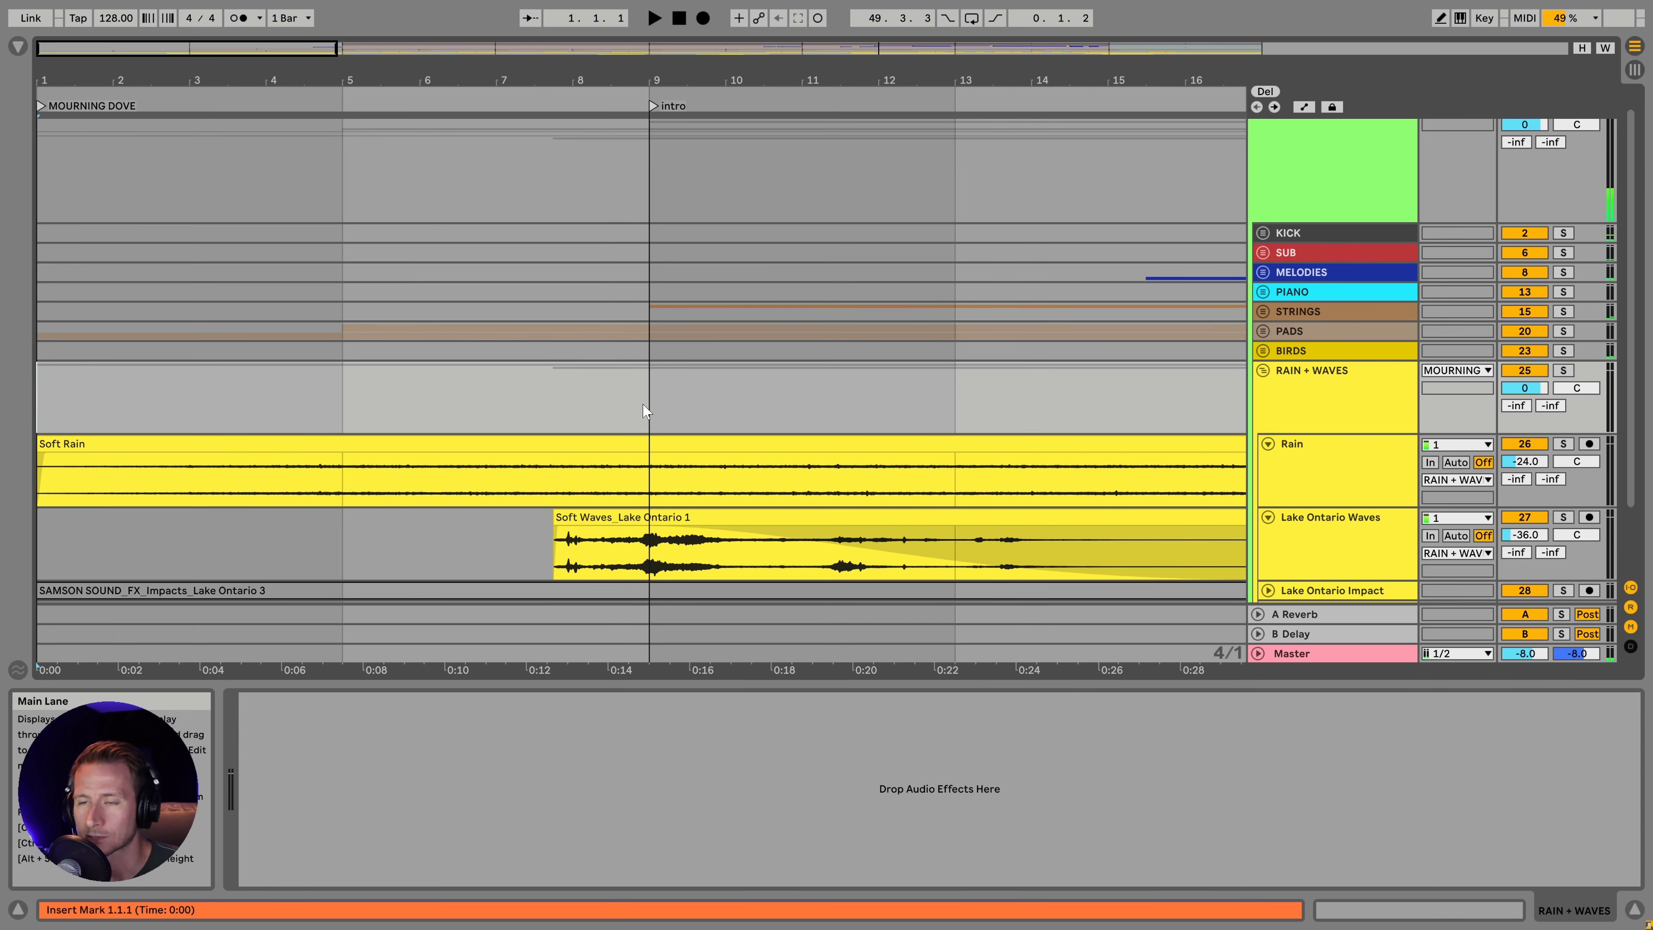
pyautogui.scroll(-1, 644, 411)
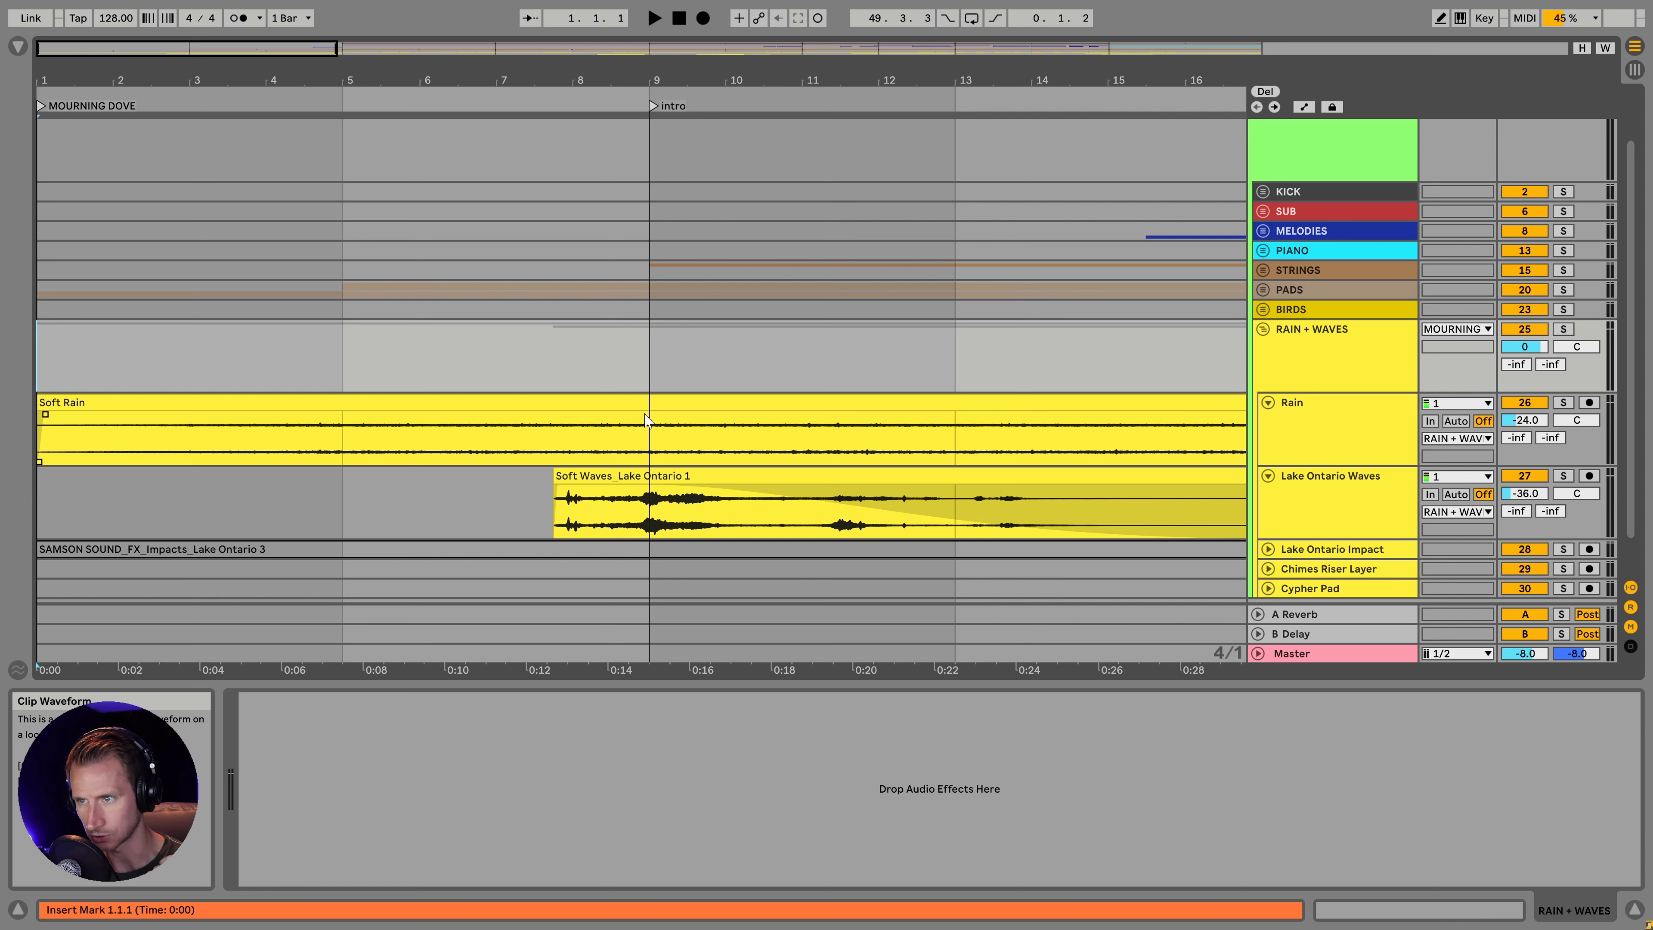
pyautogui.click(649, 343)
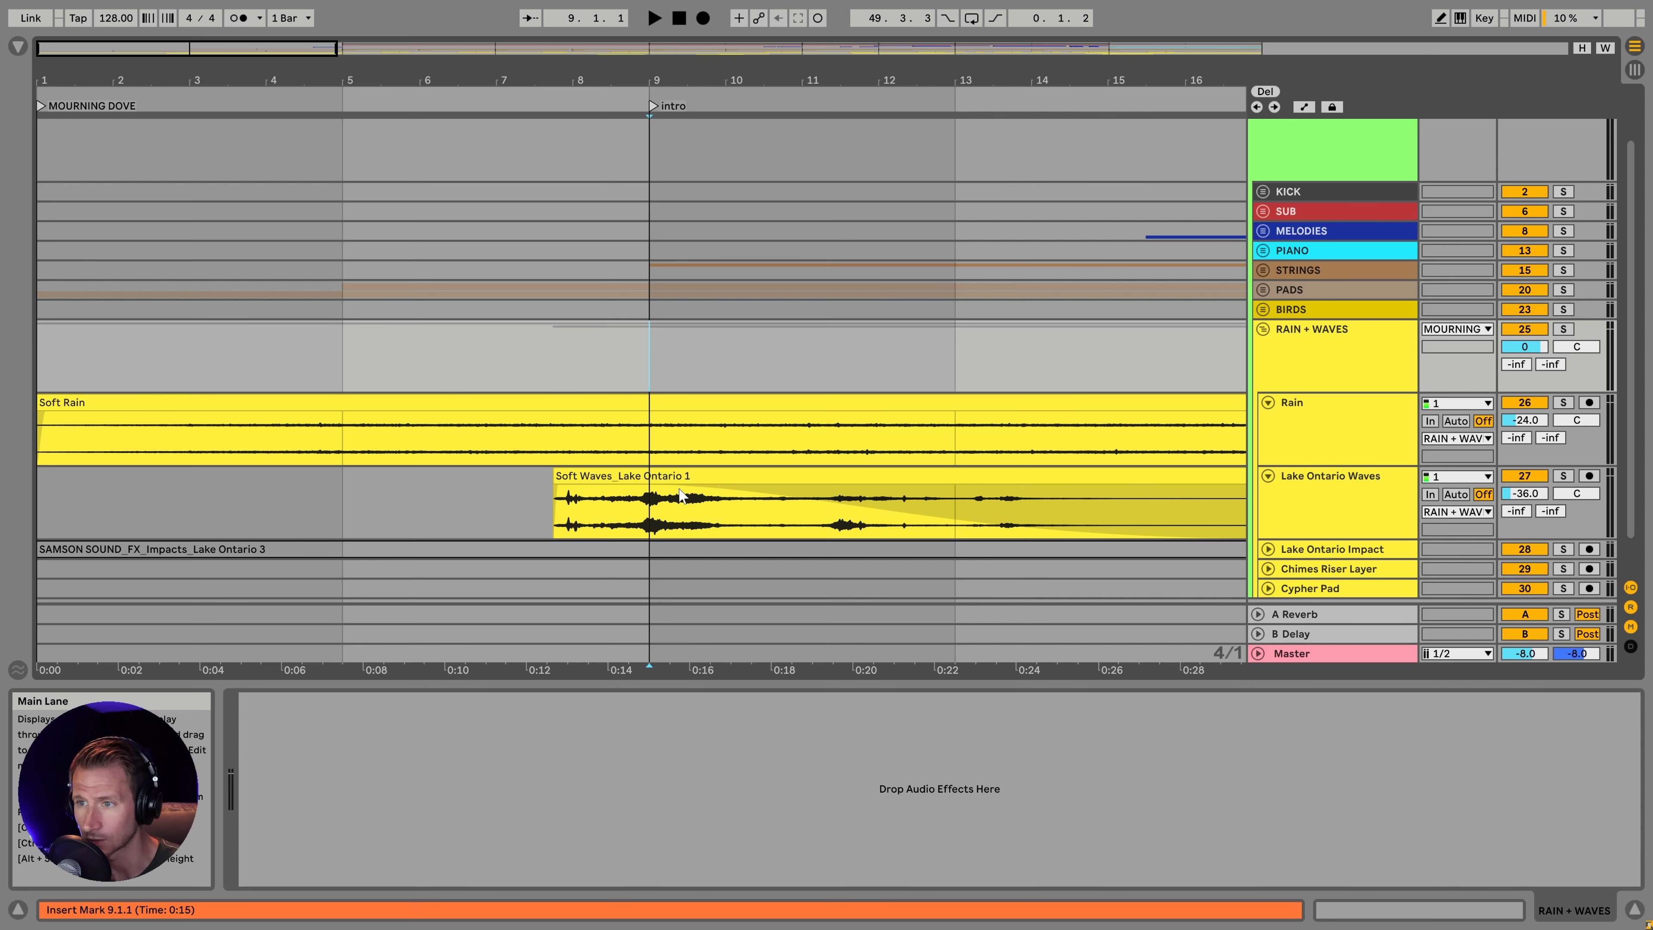
pyautogui.scroll(-1, 781, 428)
pyautogui.click(1267, 507)
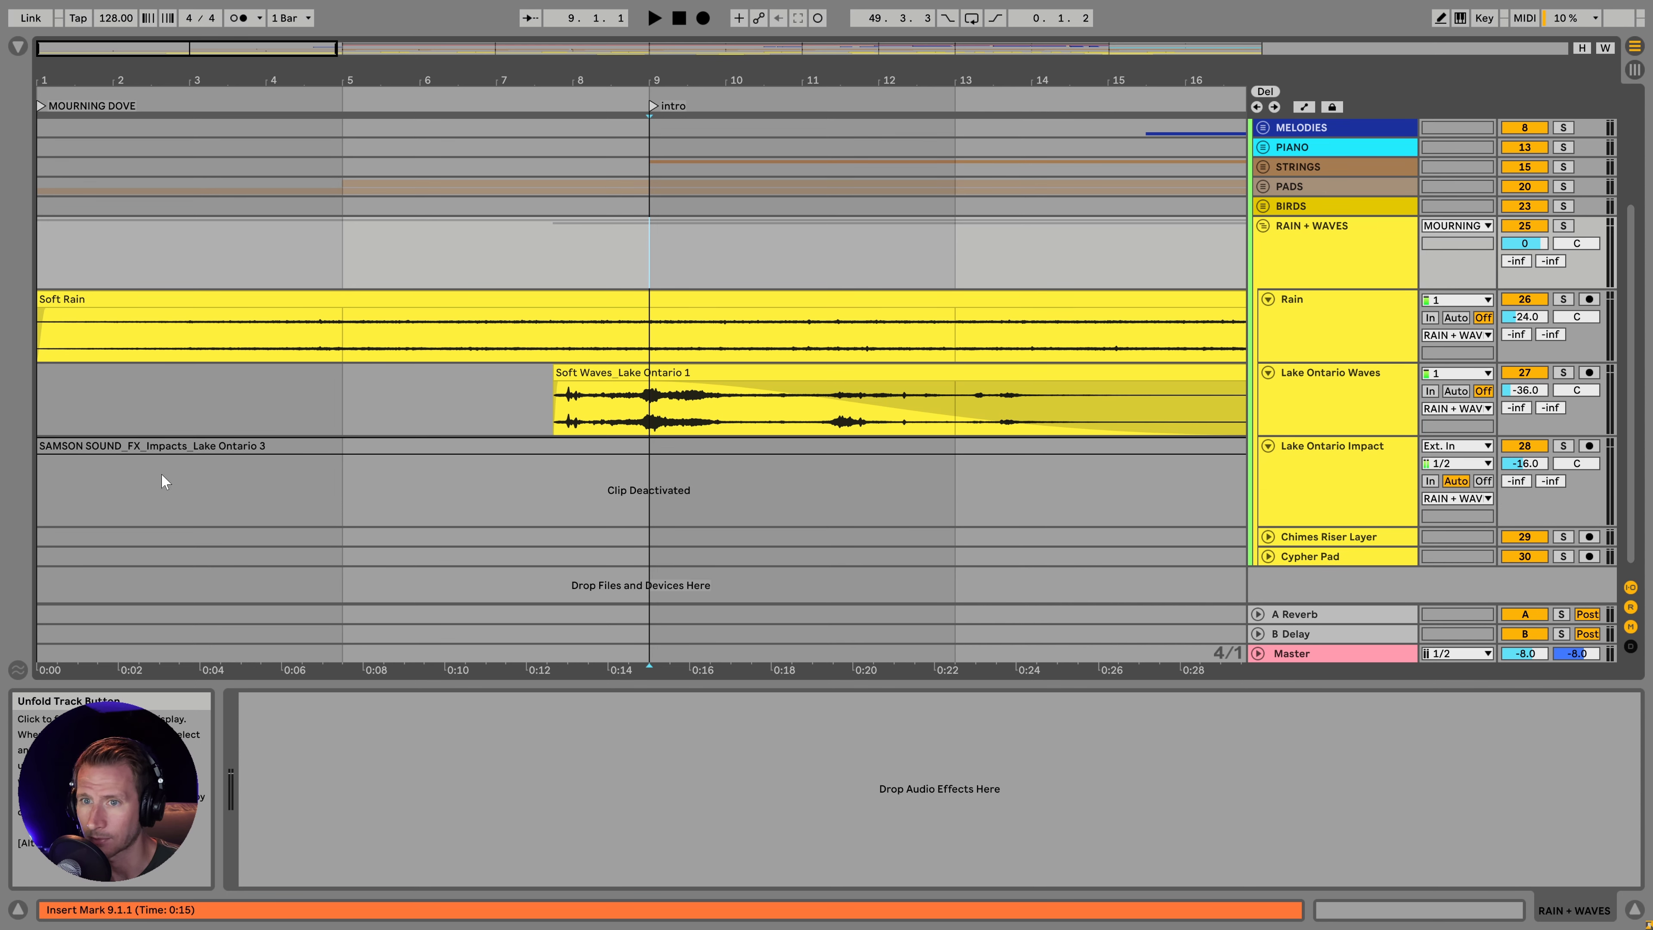
pyautogui.click(278, 448)
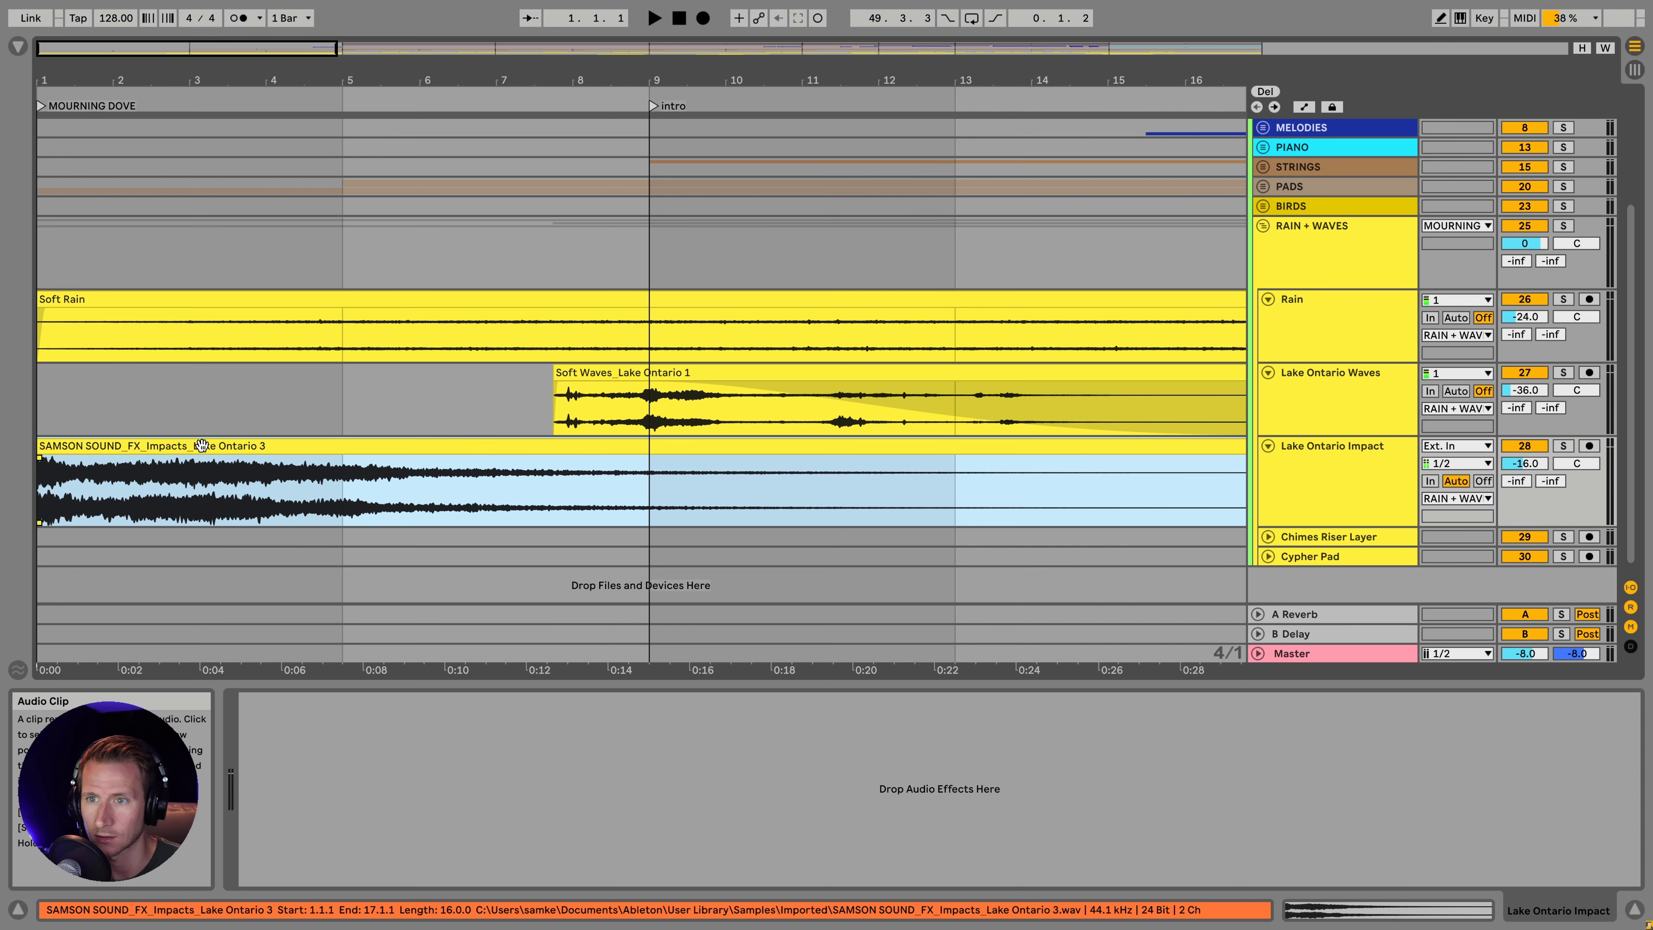
# - Solo the Lake Ontario Impact track and audition its impact clip from bar 1
pyautogui.click(1563, 447)
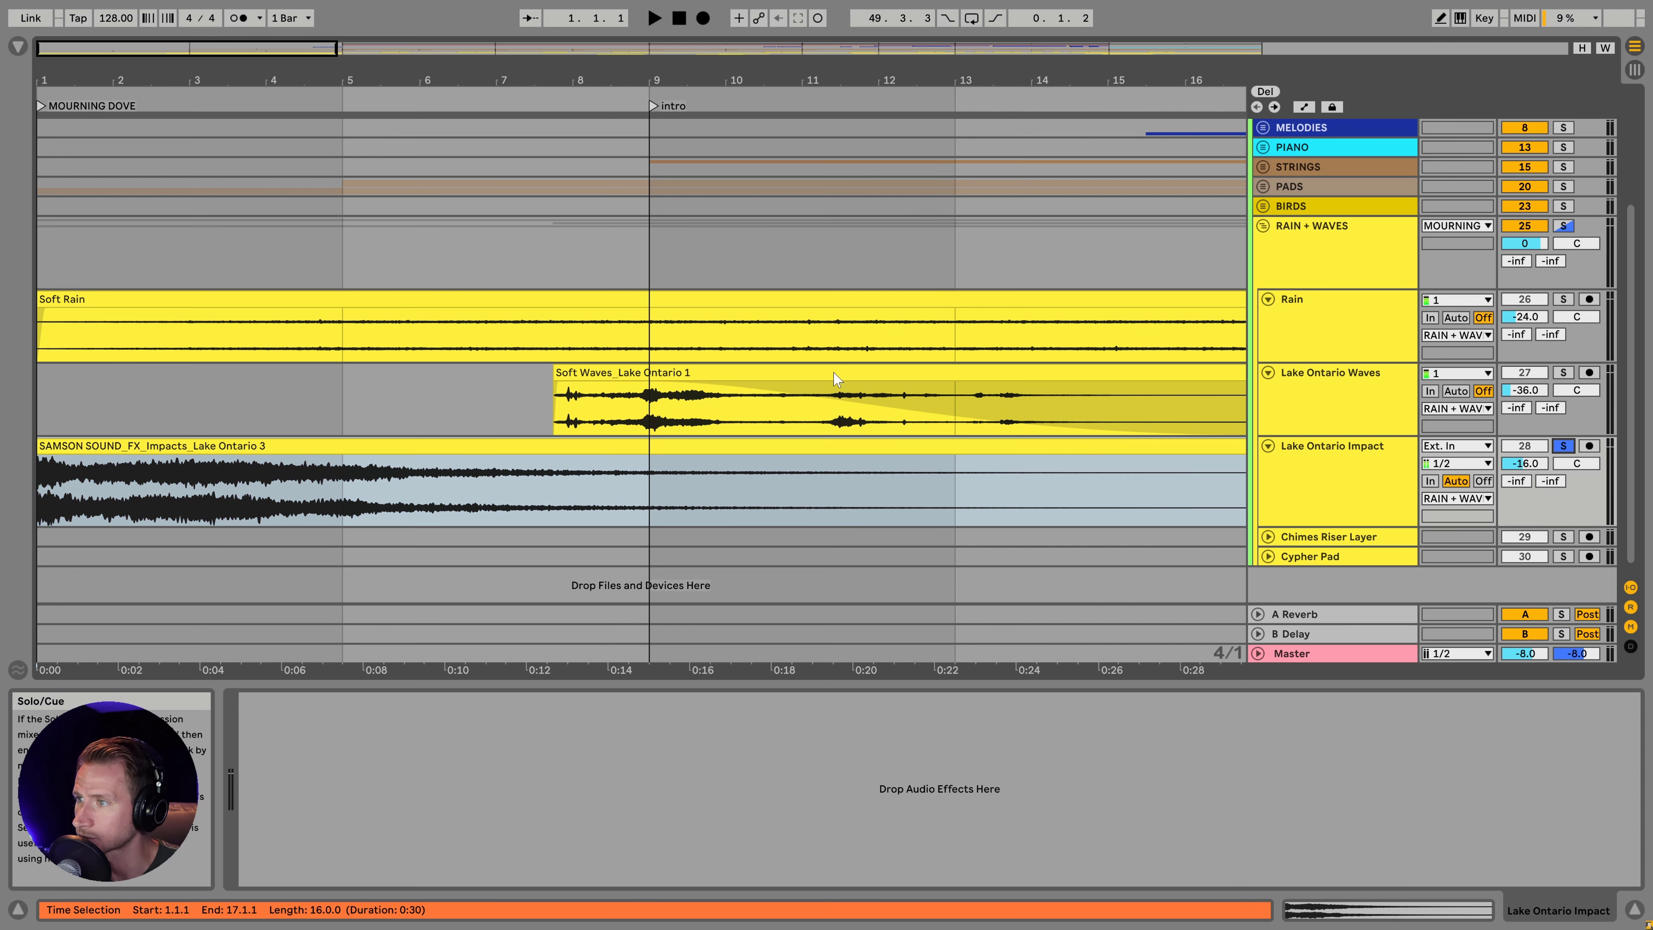
pyautogui.click(297, 448)
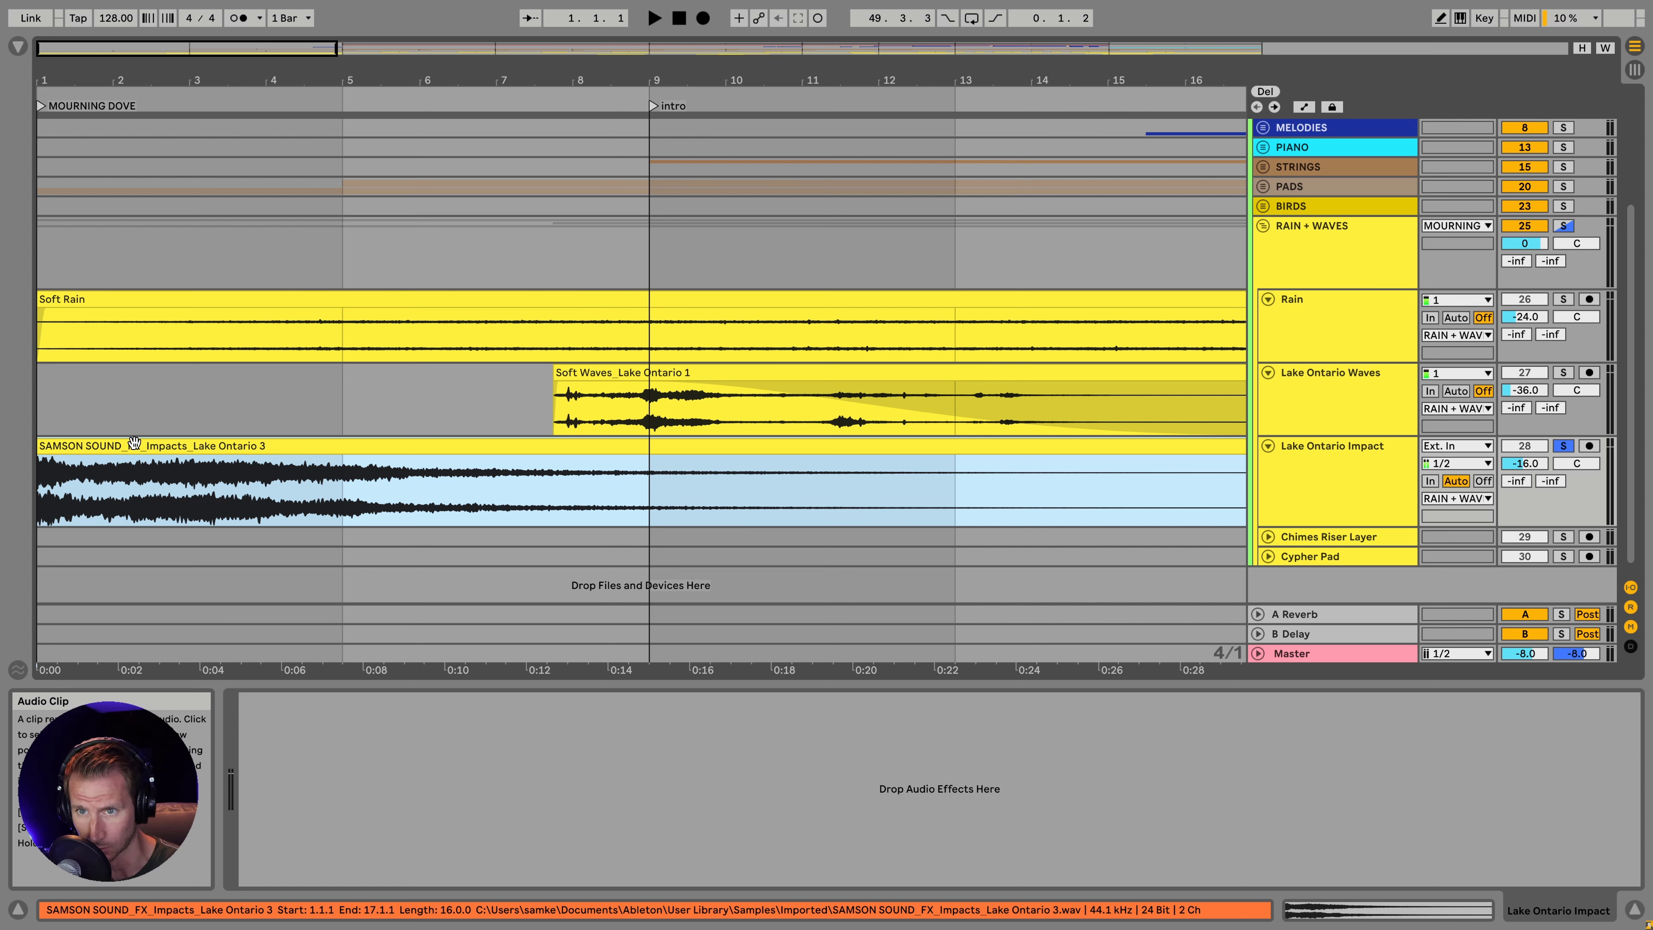
pyautogui.press('space')
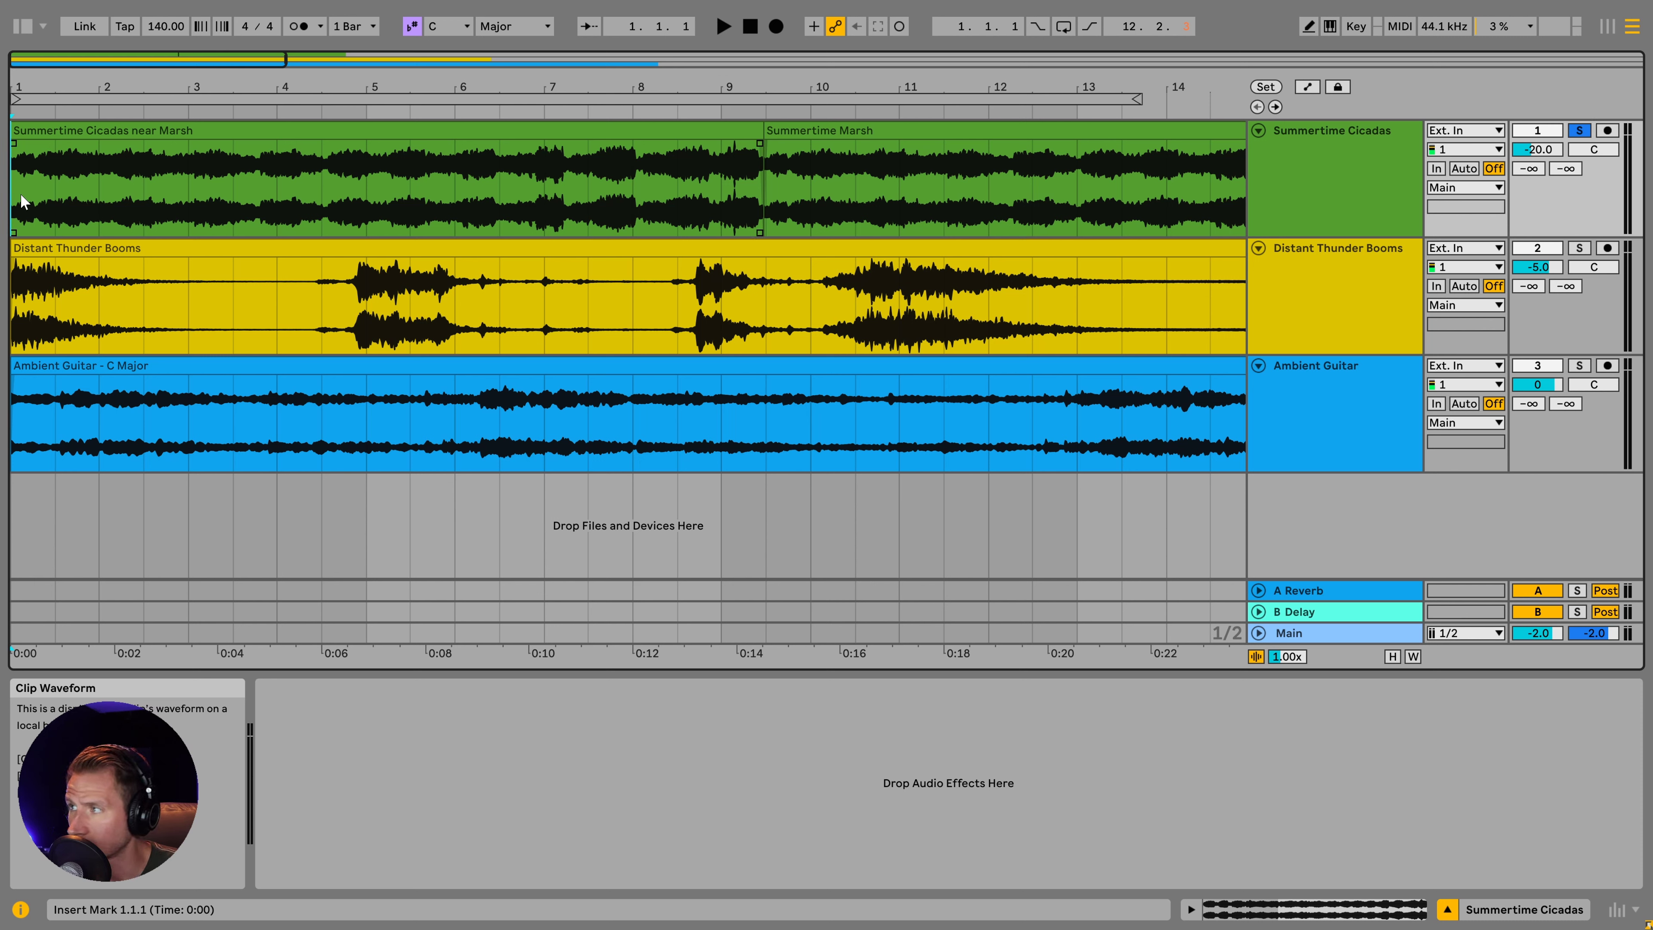
# - Audition the soloed Summertime Cicadas track from bar 1, and solo and audition the Distant Thunder Booms track
pyautogui.press('space')
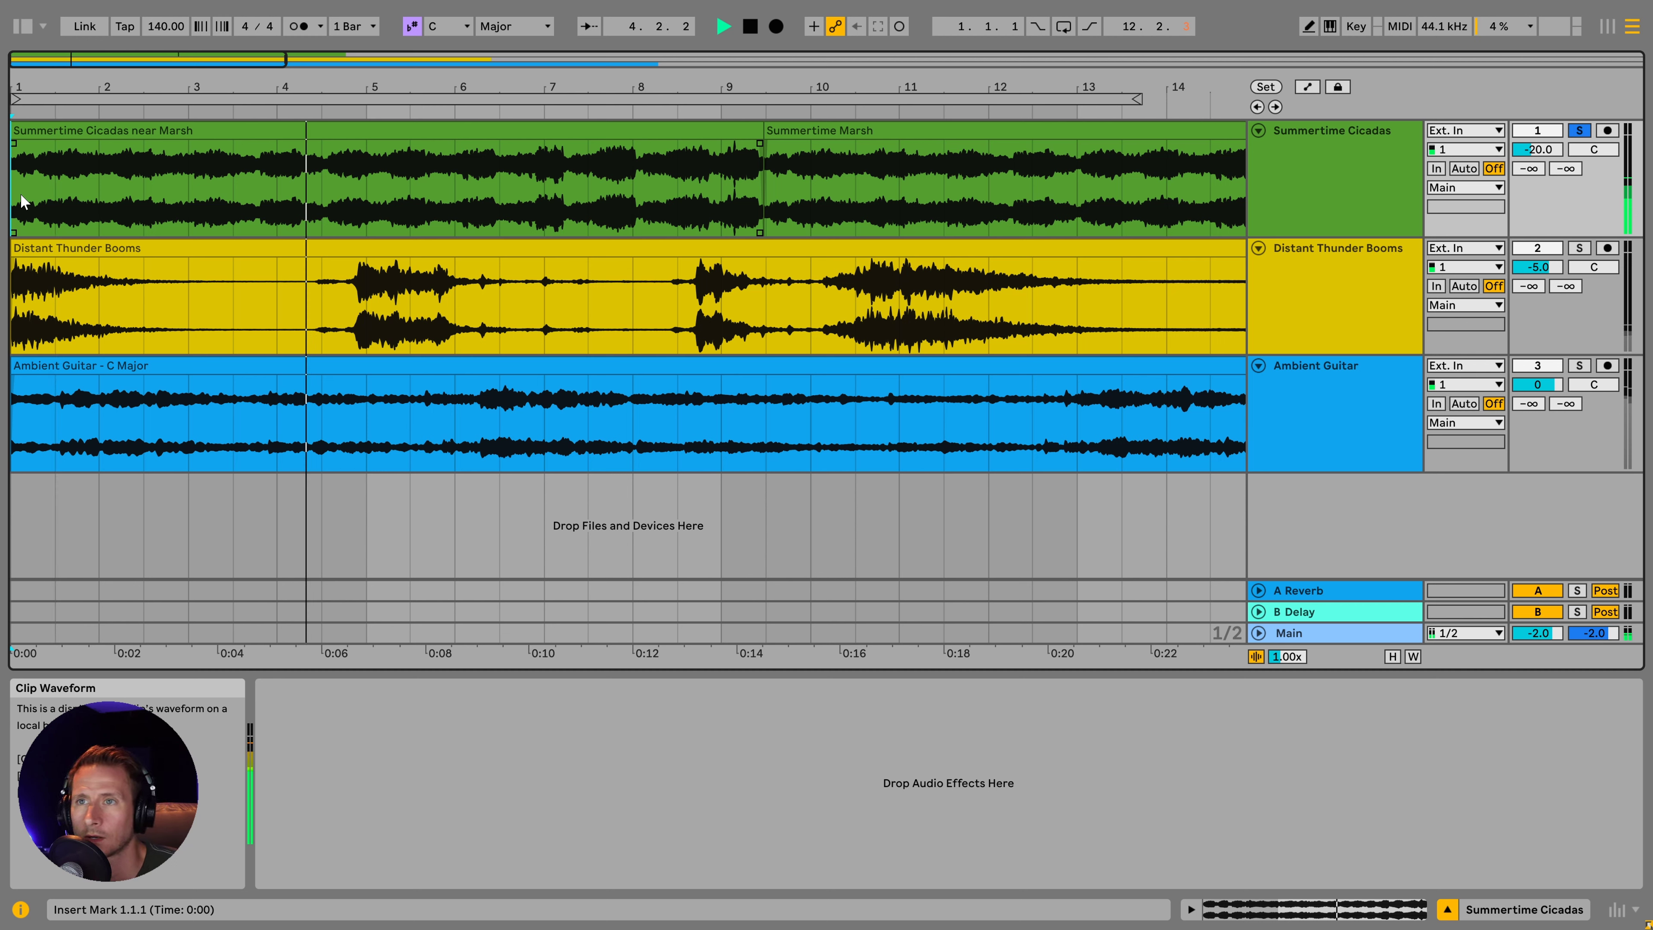
pyautogui.press('space')
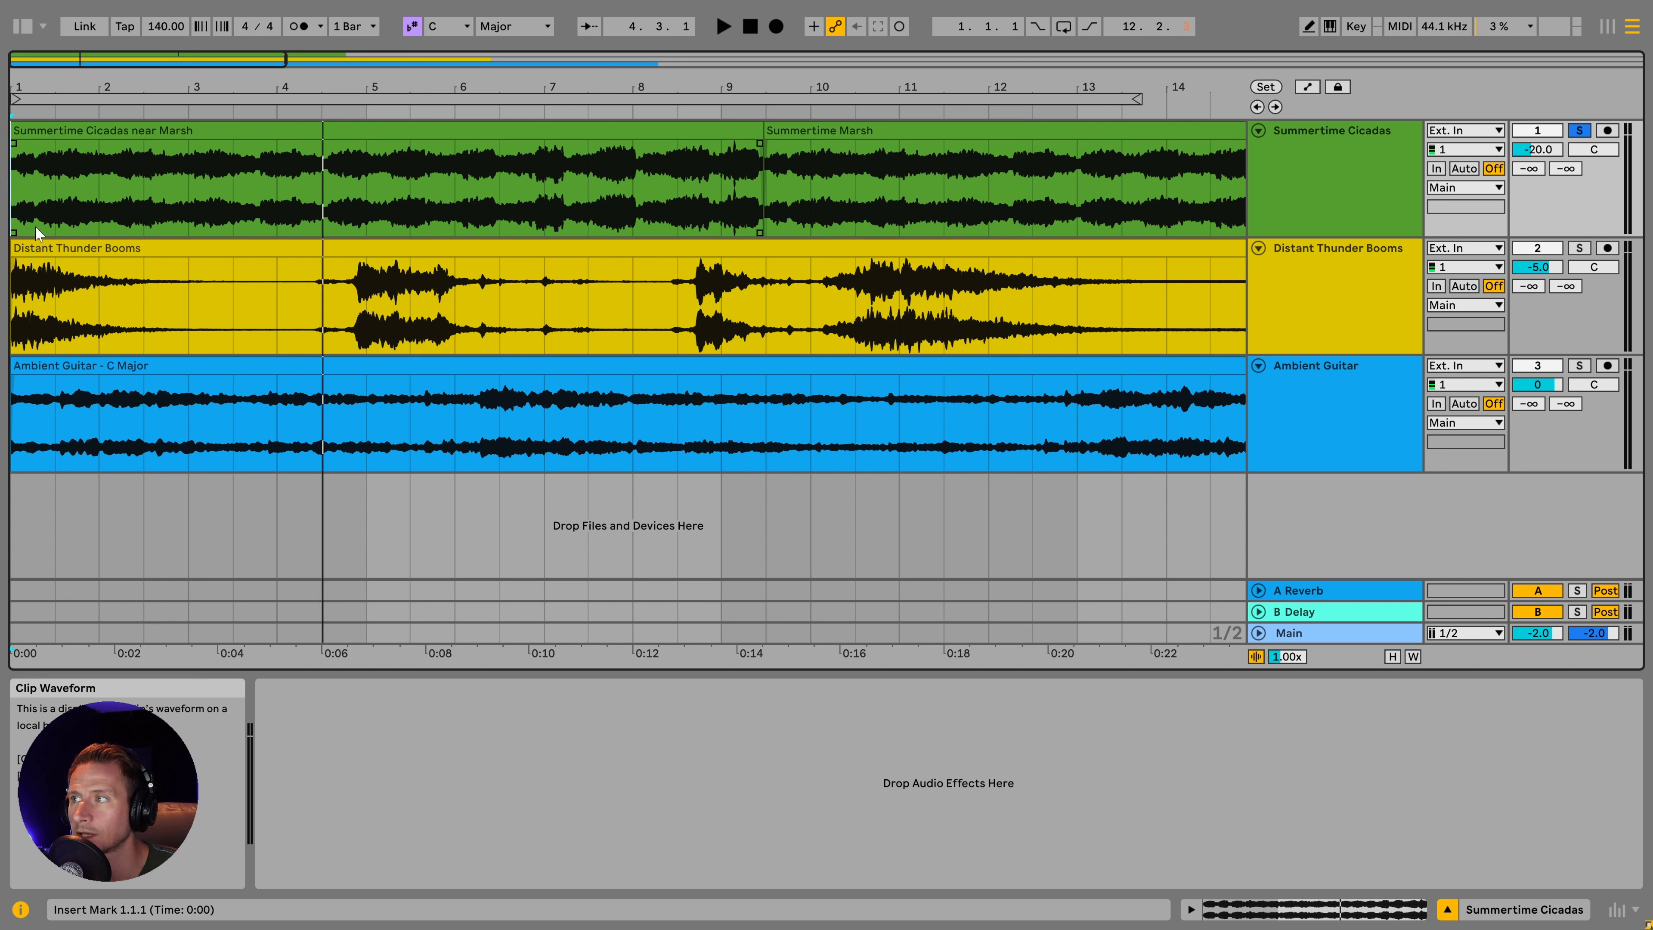
pyautogui.click(1584, 249)
pyautogui.click(183, 250)
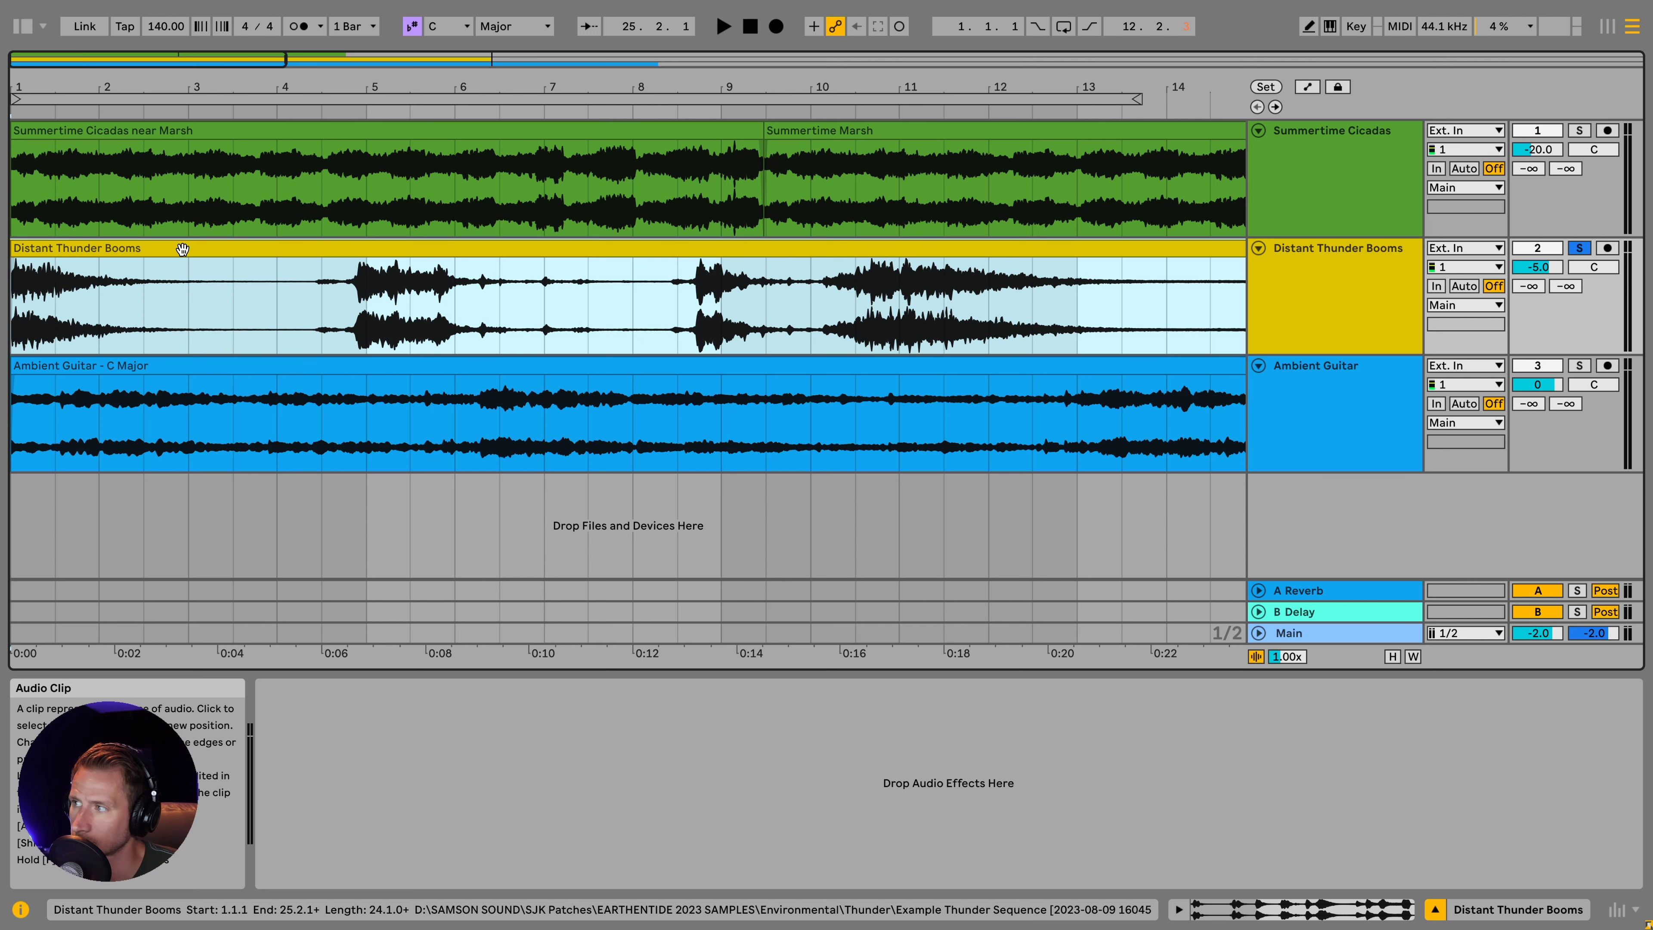
pyautogui.press('space')
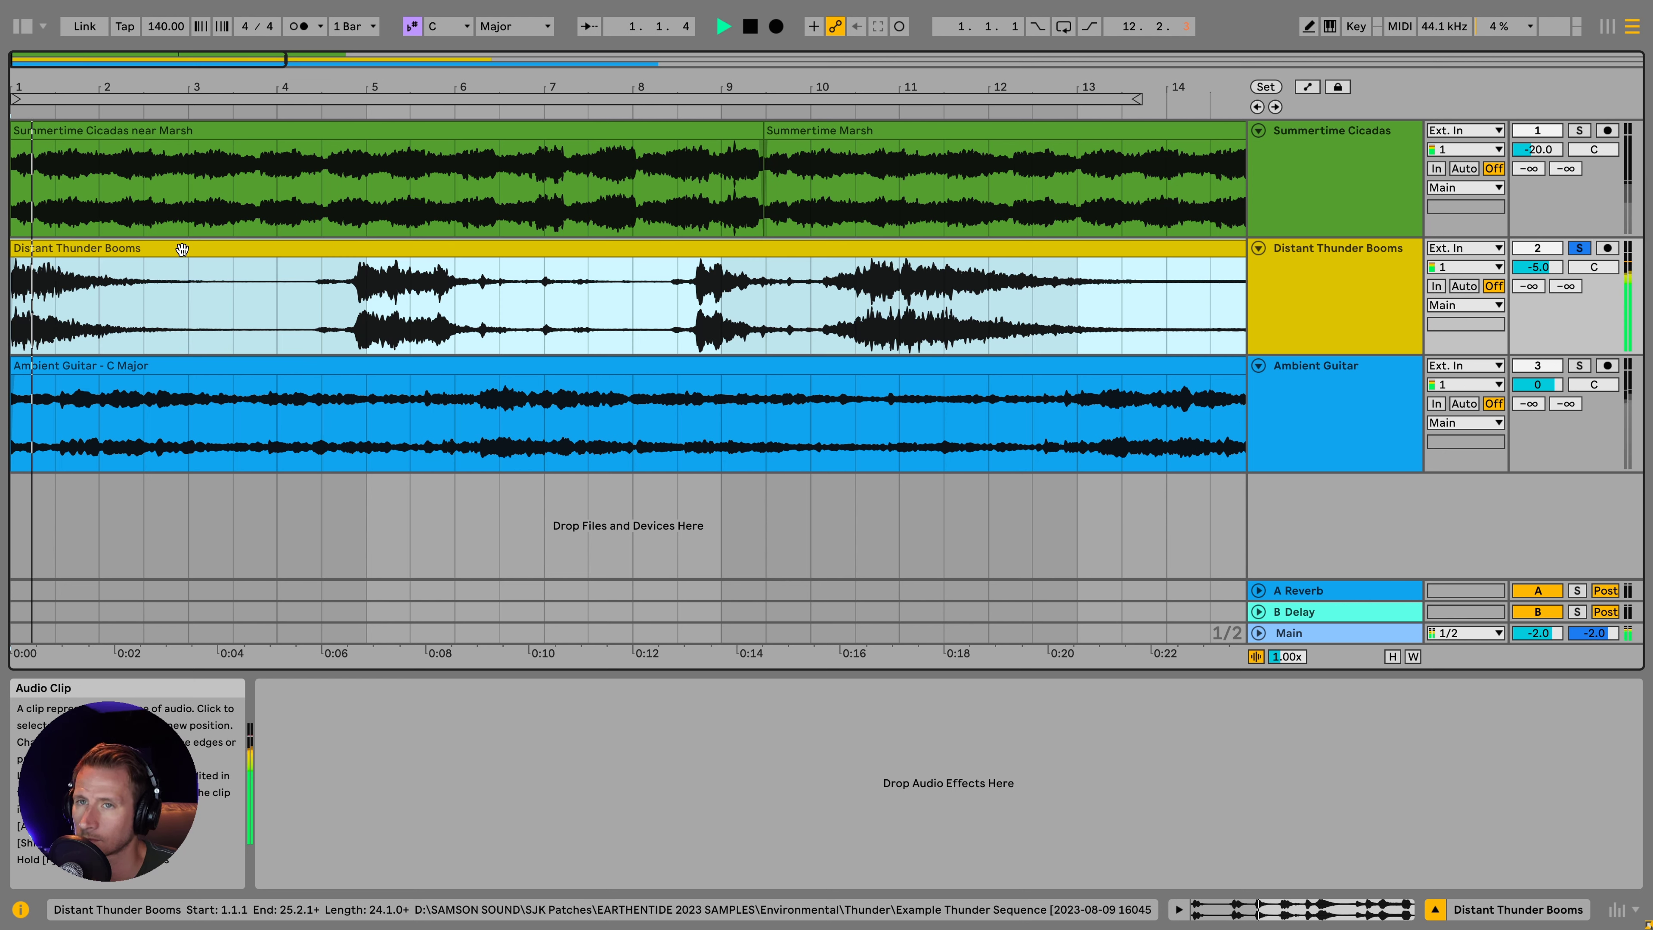
pyautogui.click(367, 335)
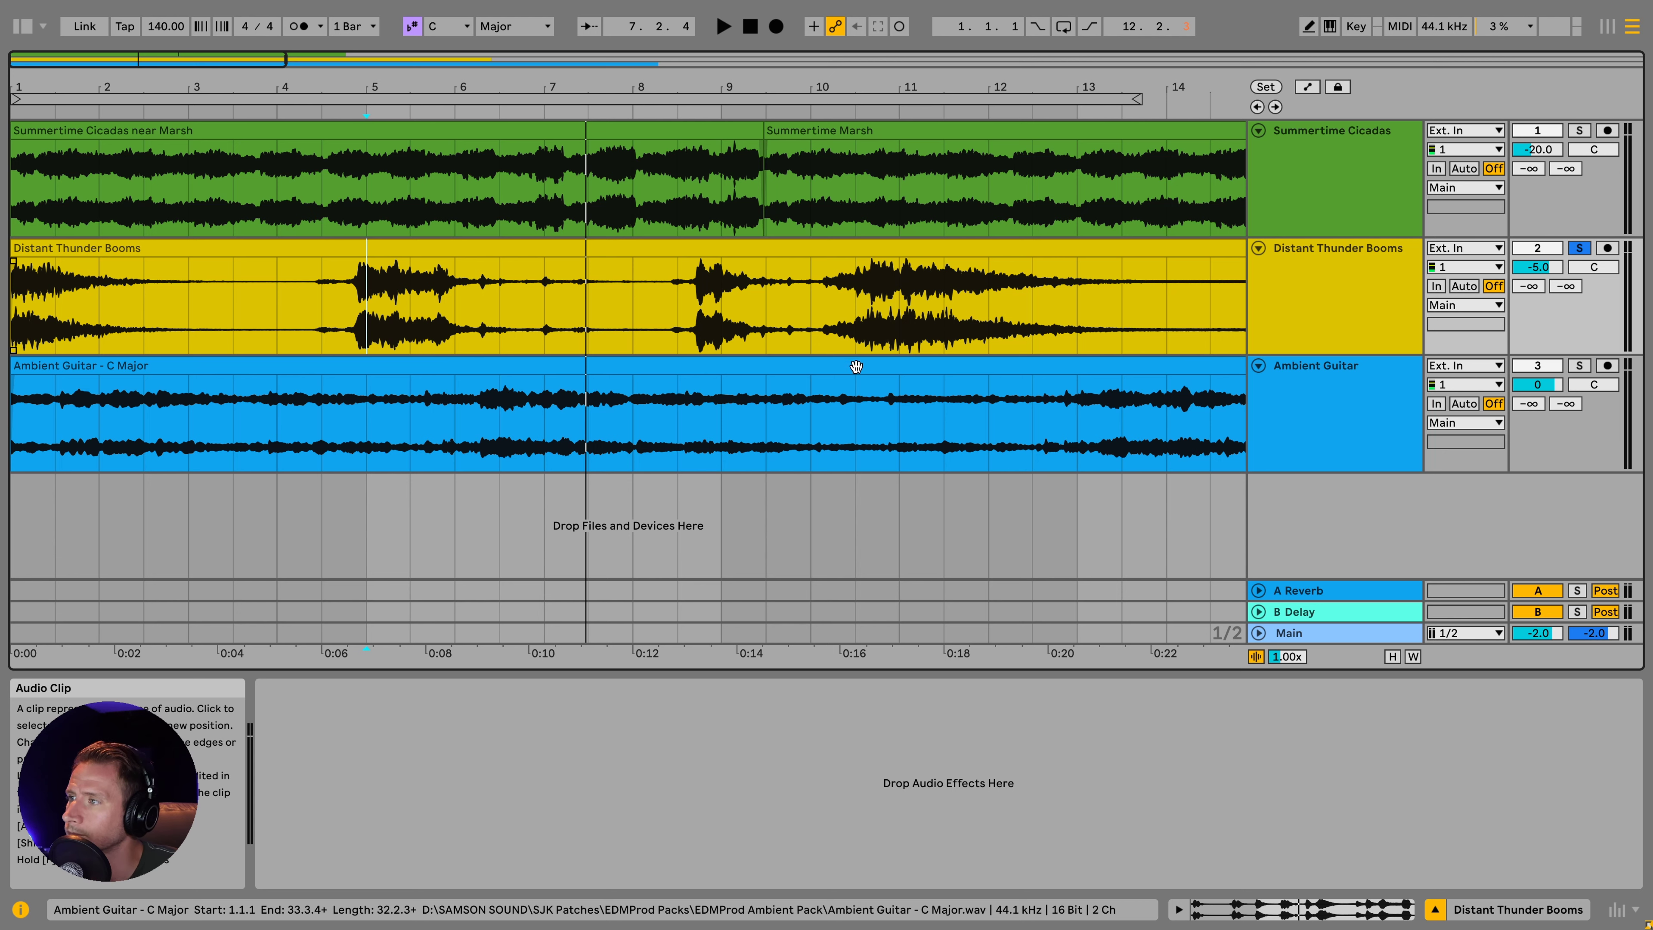
# - Solo the Ambient Guitar and Summertime Cicadas tracks together and play them from bar 1
pyautogui.click(1579, 366)
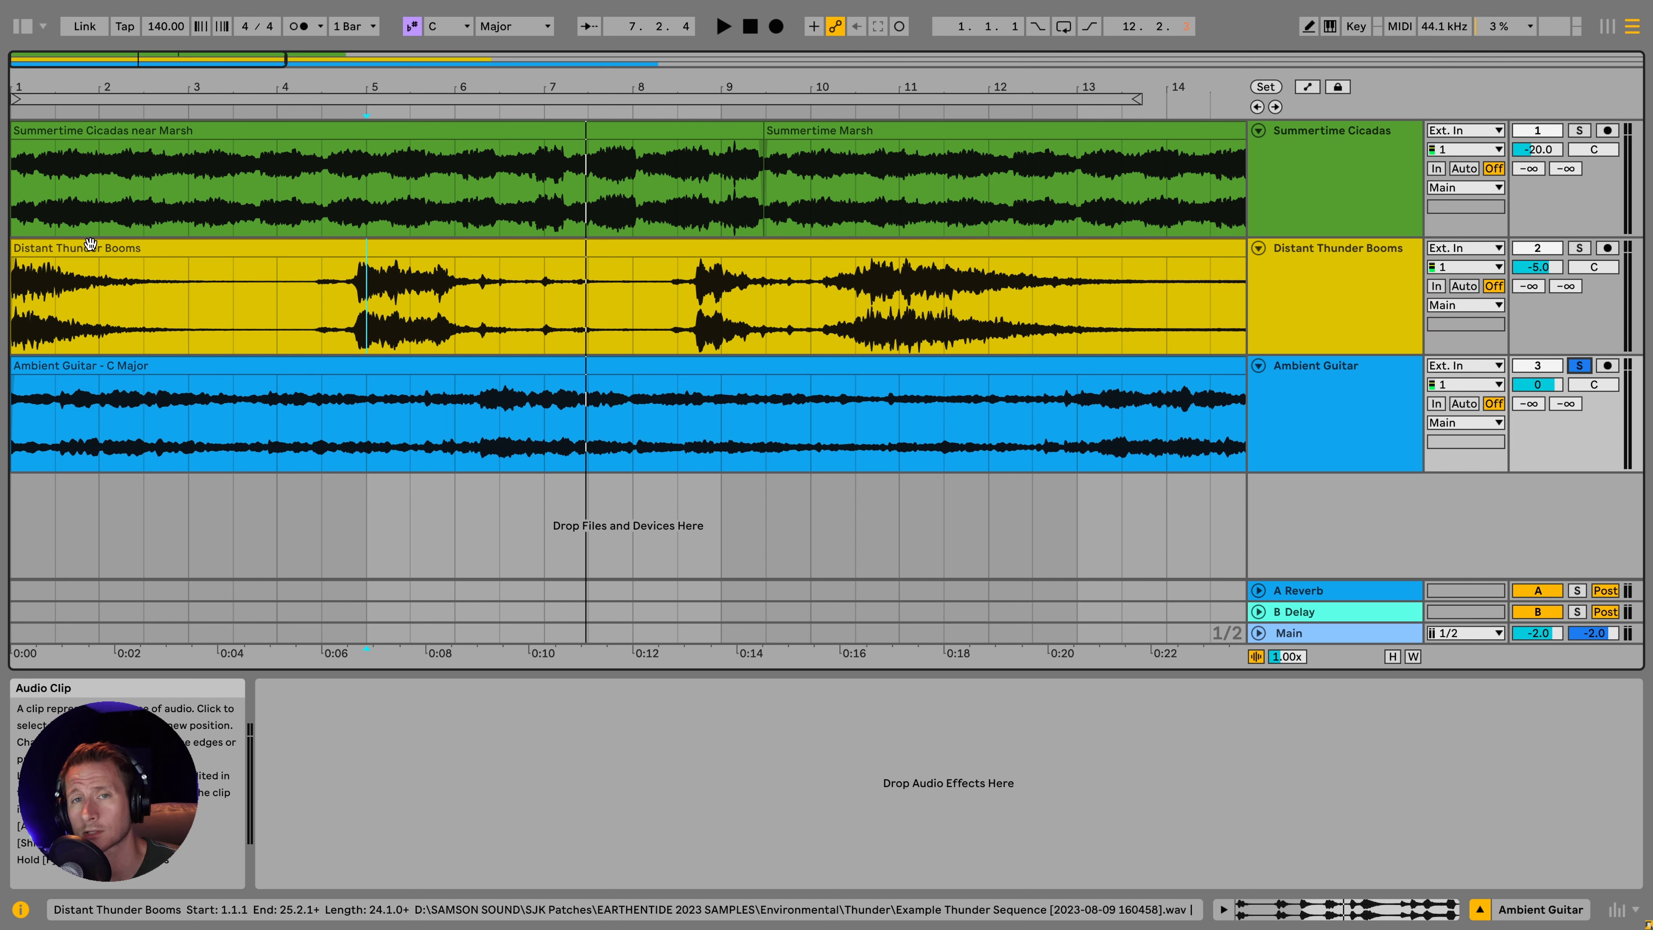
pyautogui.click(1577, 133)
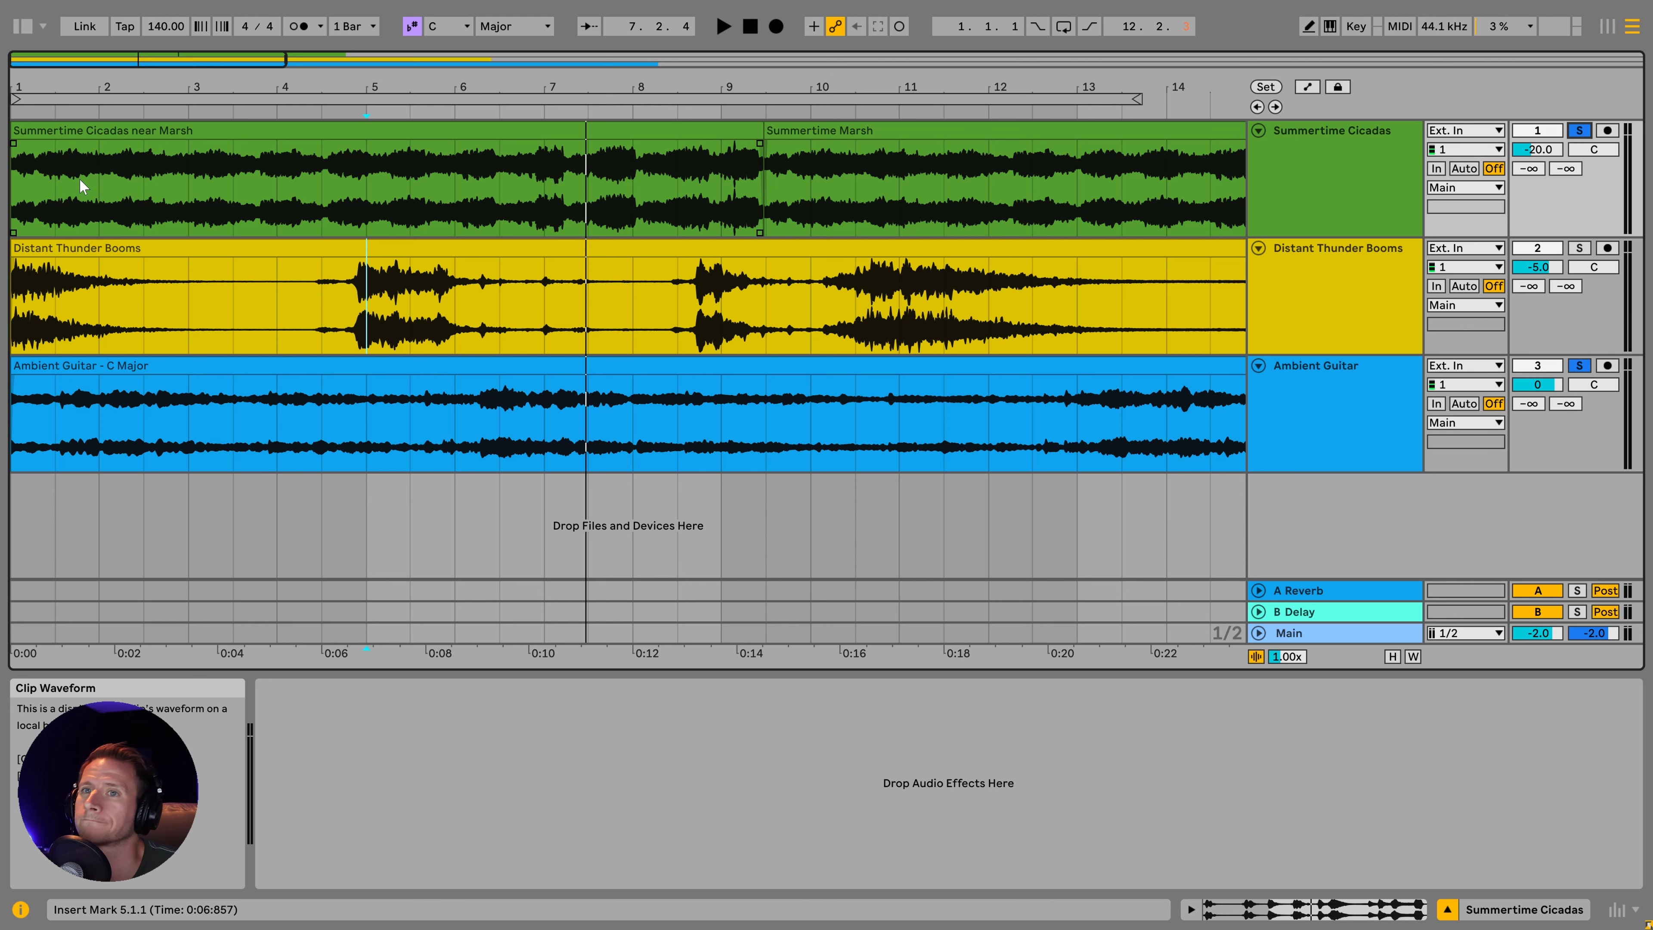
pyautogui.click(25, 185)
pyautogui.press('space')
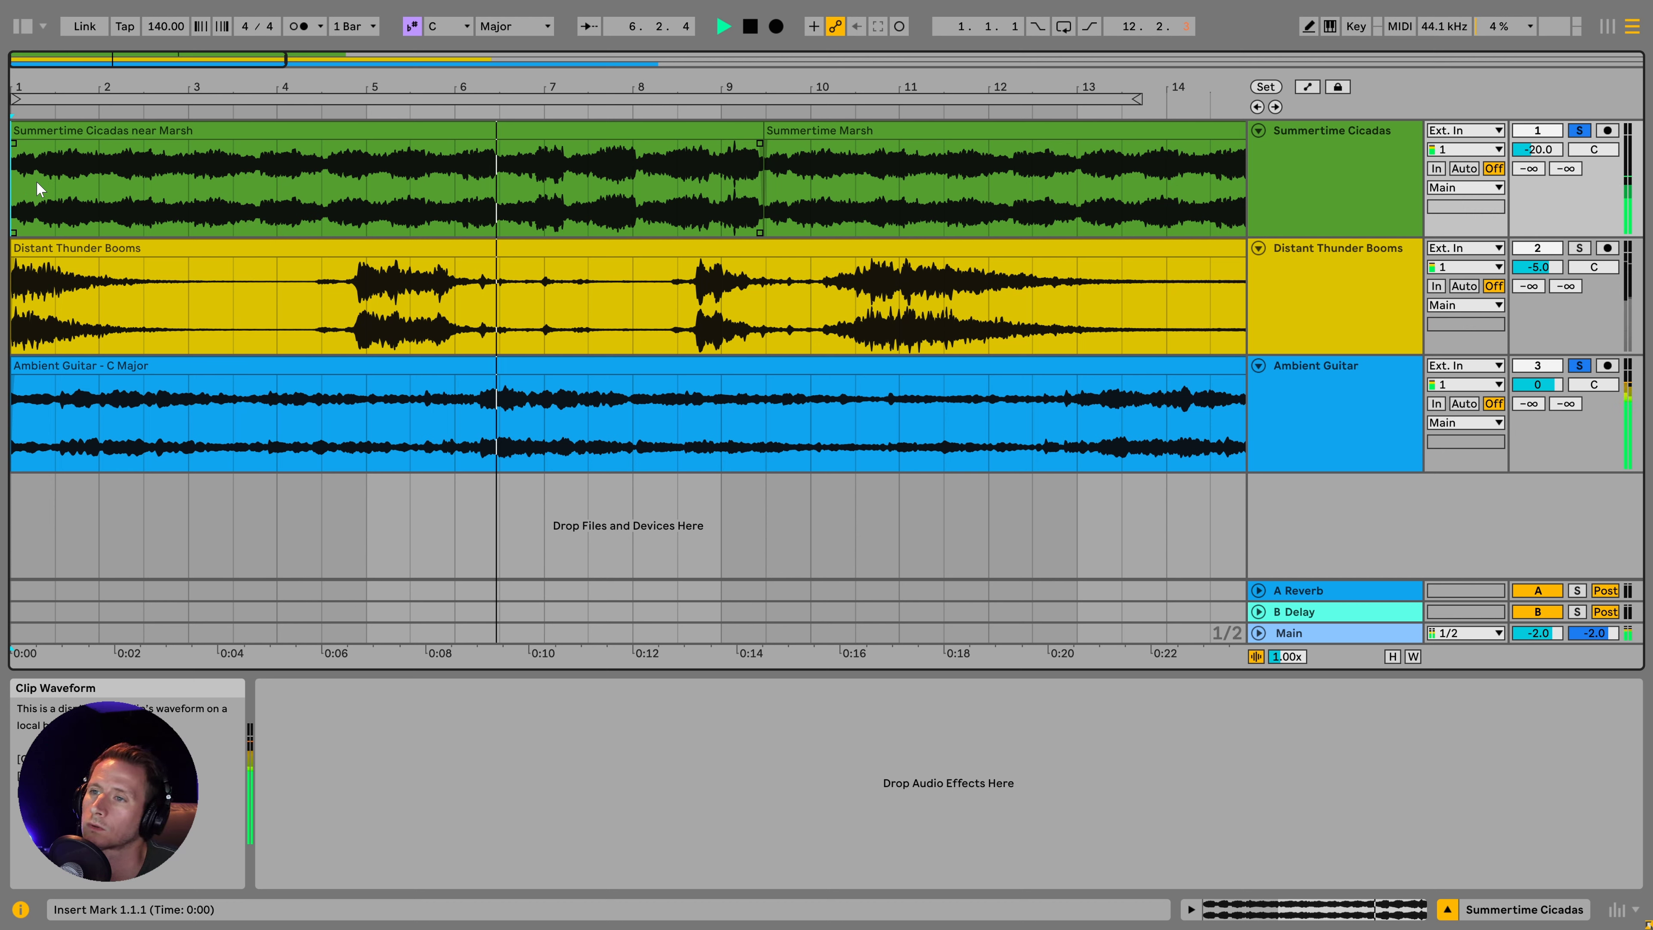
pyautogui.press('space')
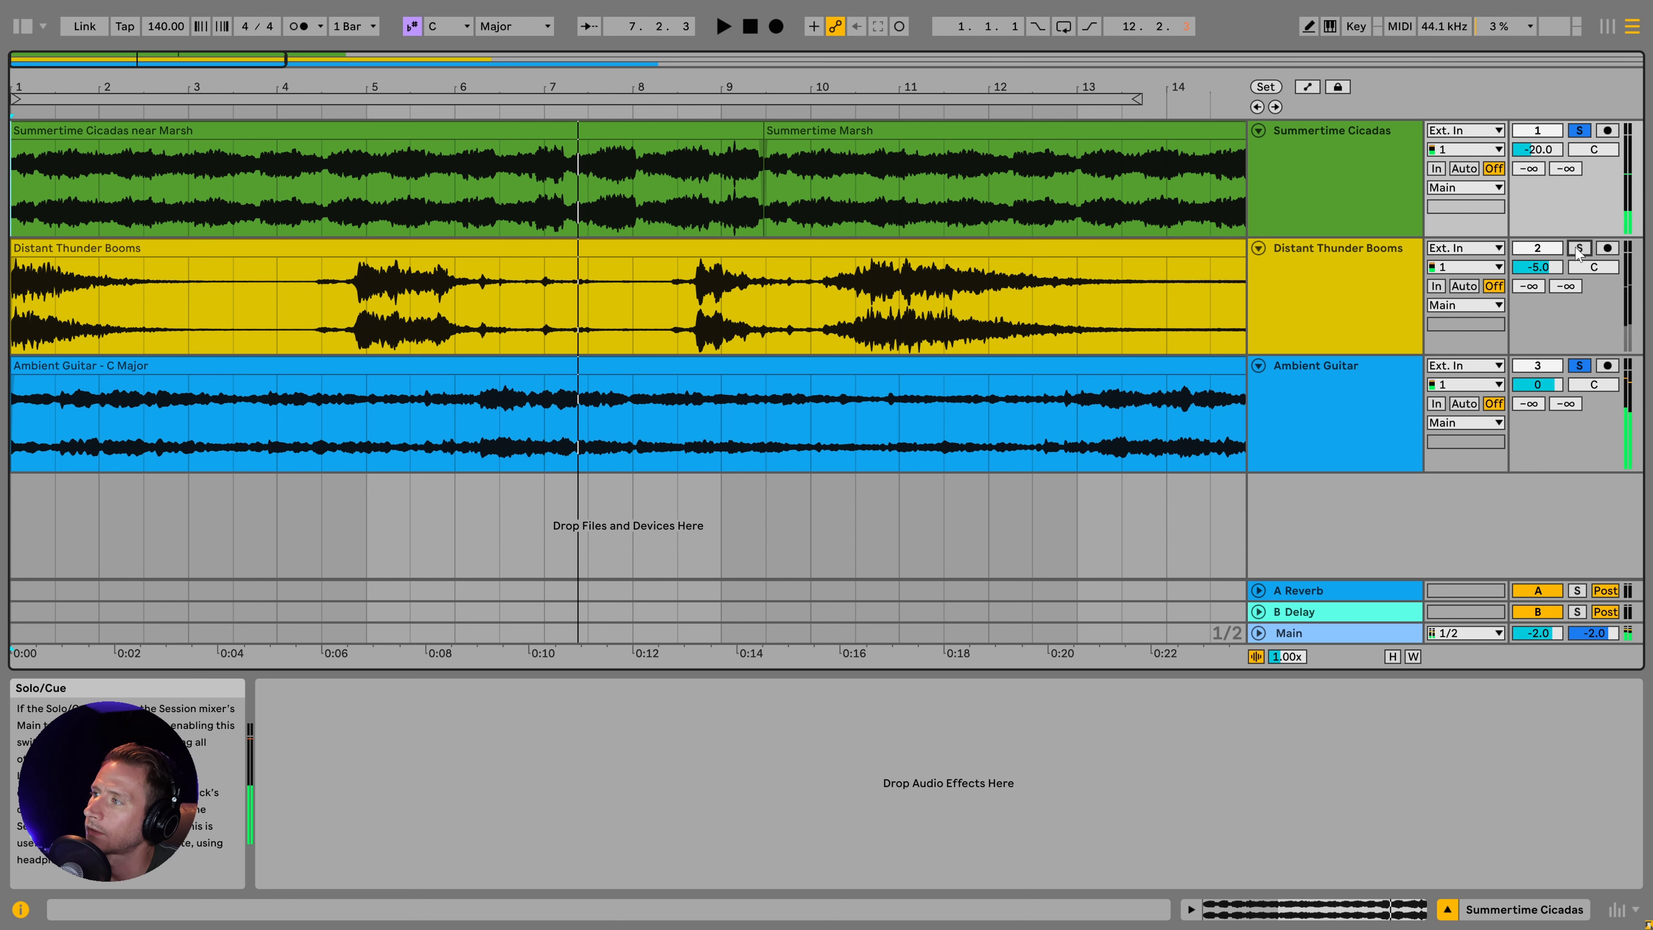
# - Solo the Distant Thunder Booms and Ambient Guitar tracks together and play them from bar 1
pyautogui.click(1579, 248)
pyautogui.keyDown('ctrl'); pyautogui.click(1579, 366); pyautogui.keyUp('ctrl')
pyautogui.click(24, 300)
pyautogui.press('space')
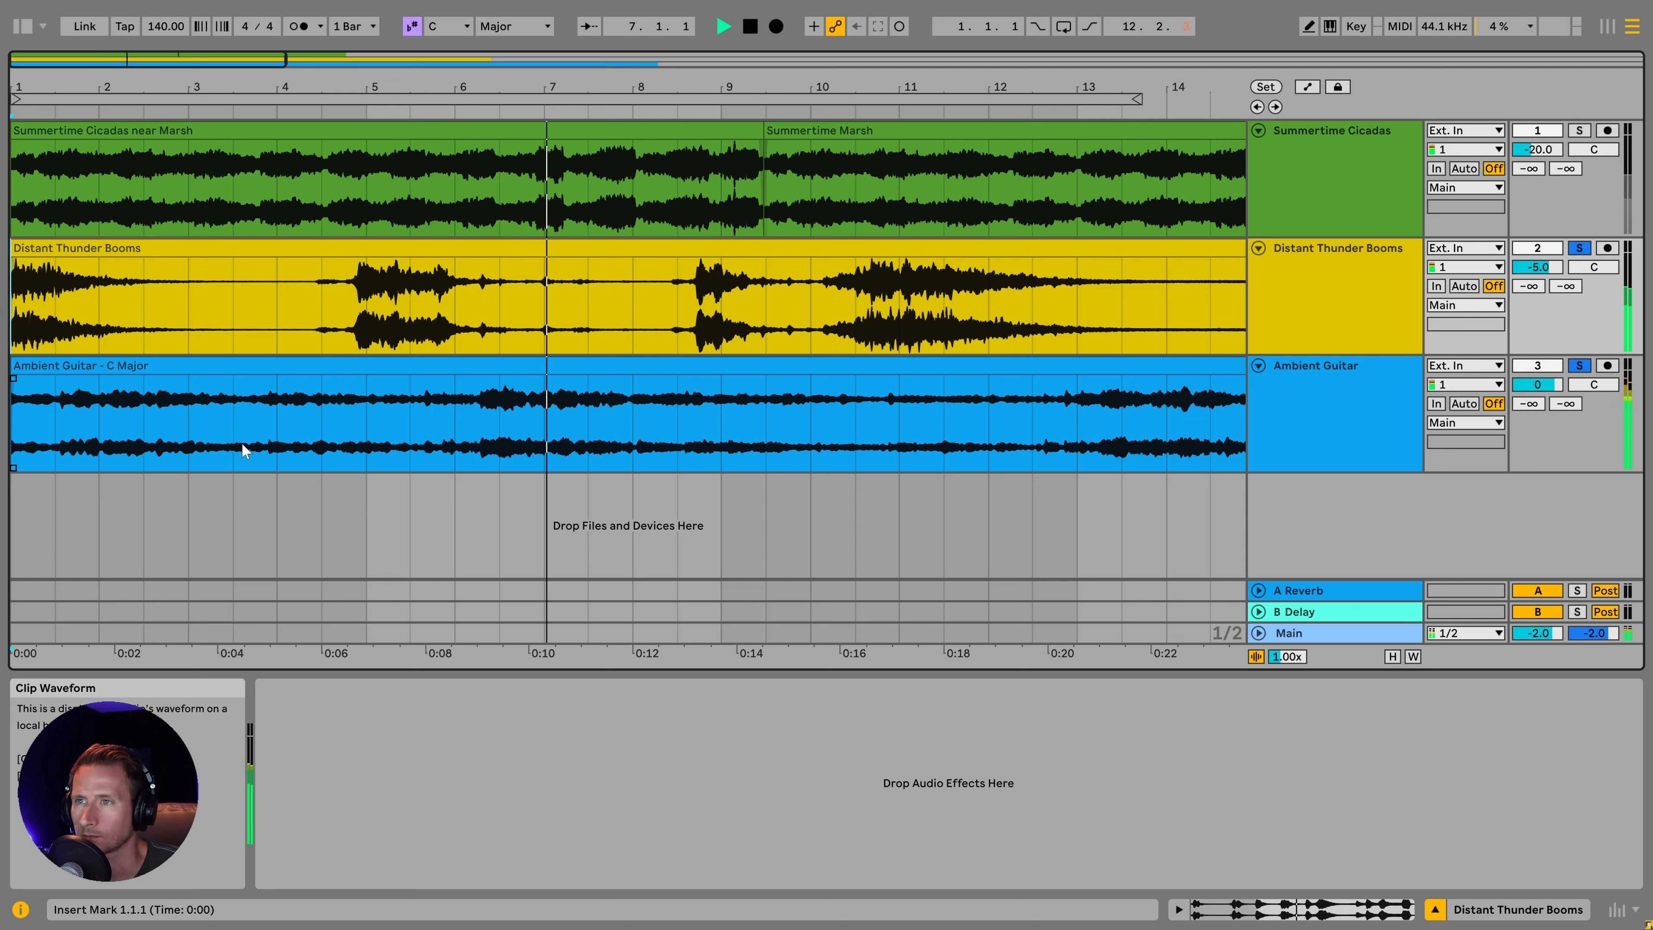
pyautogui.press('space')
pyautogui.press('space')
pyautogui.press('space')
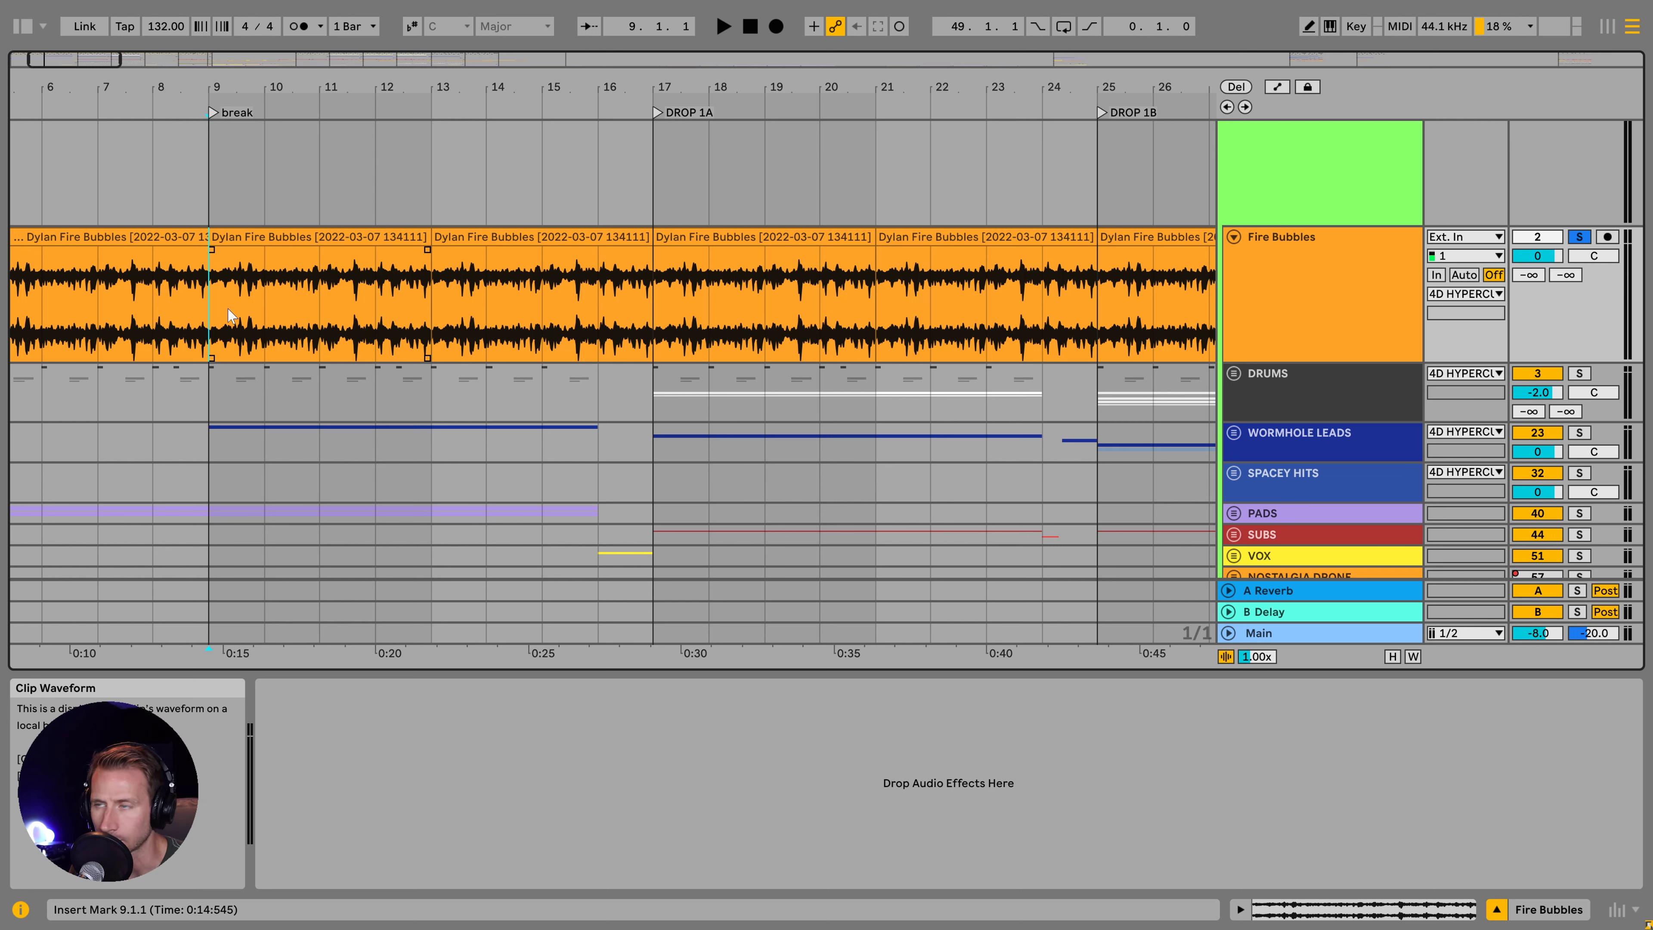
# - Play the soloed Fire Bubbles track from the break marker at bar 9
pyautogui.press('space')
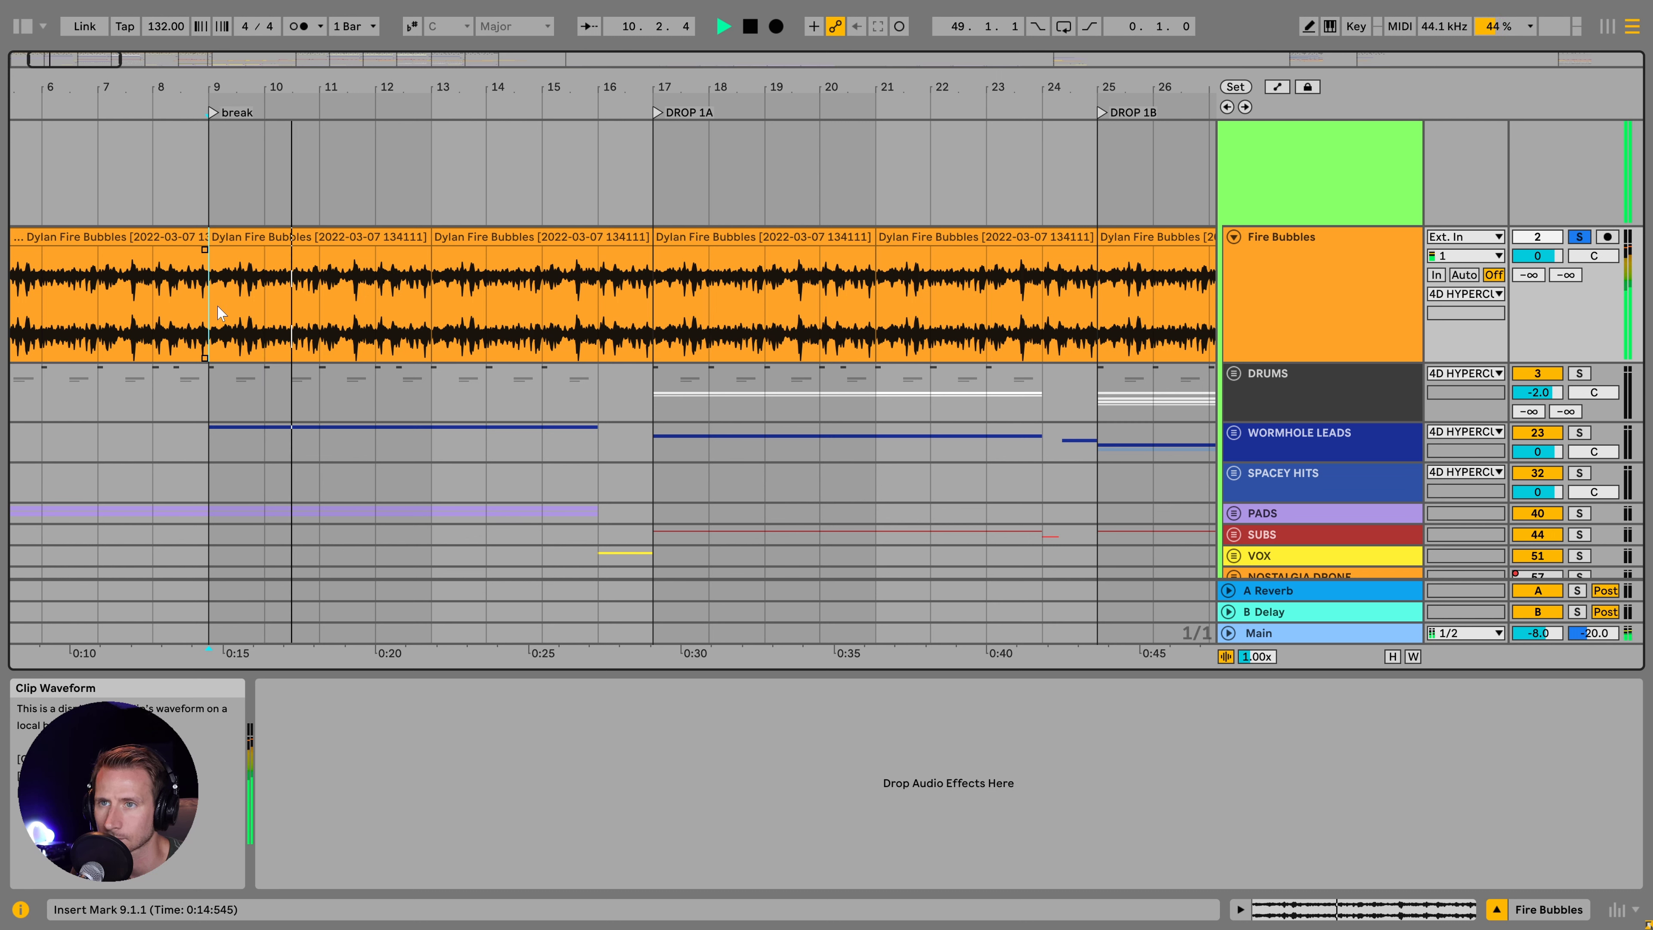
pyautogui.press('space')
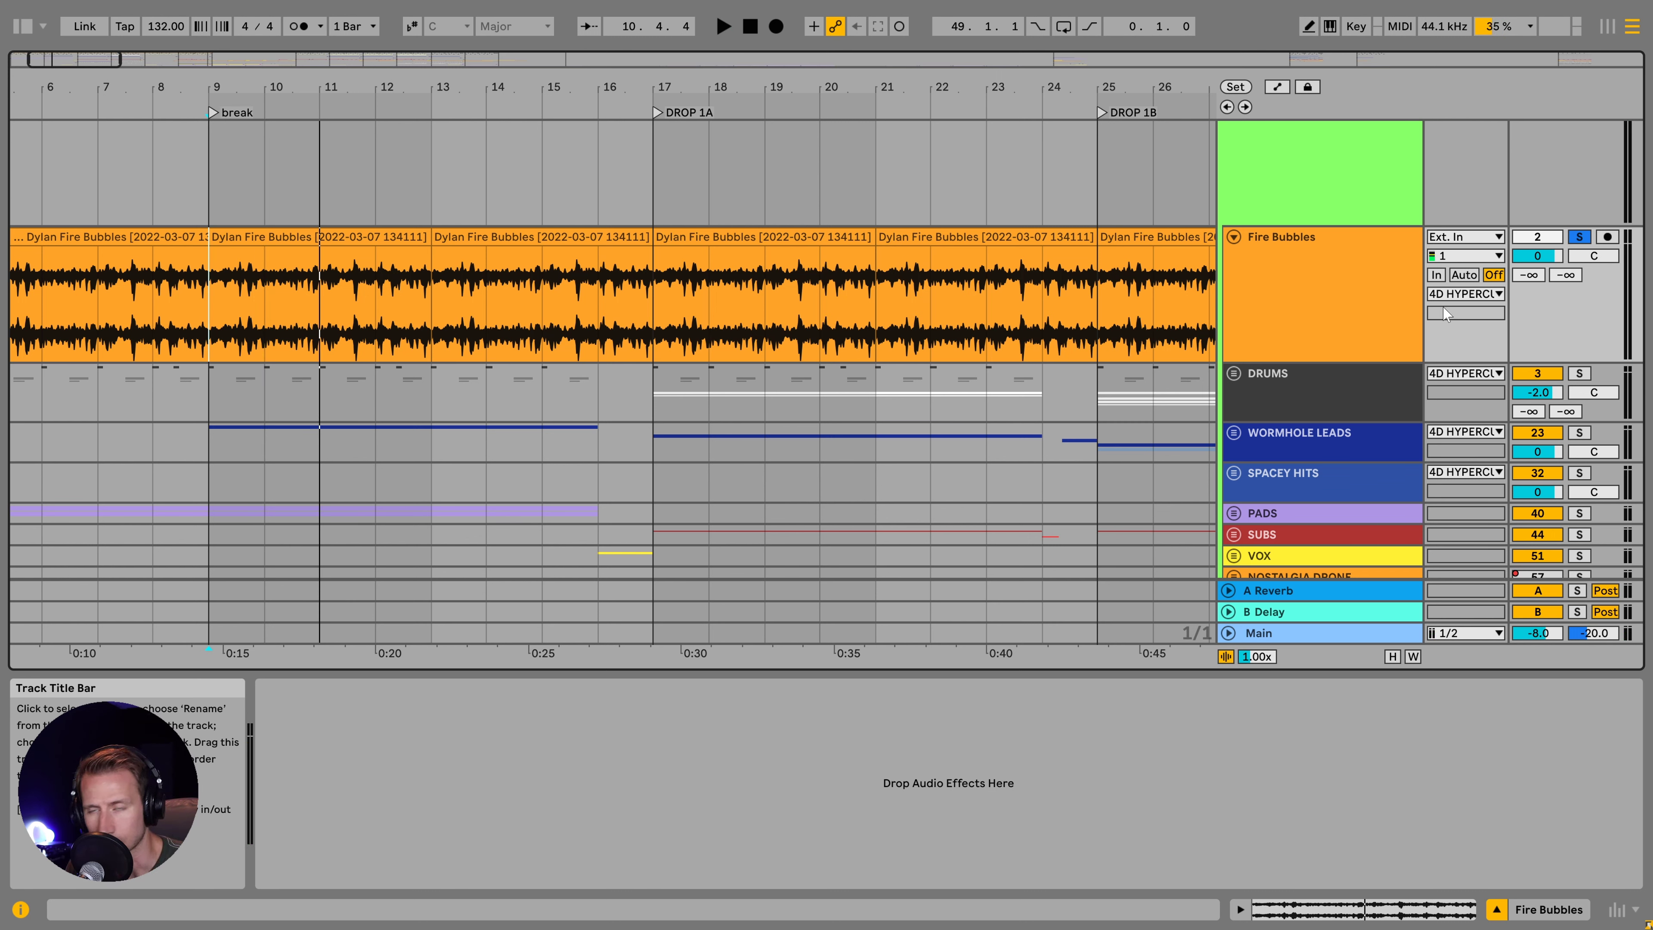
# - Set the Fire Bubbles track volume to -30 dB, unsolo it and play the full mix from bar 9
pyautogui.moveTo(1537, 255); pyautogui.dragTo(1537, 273)
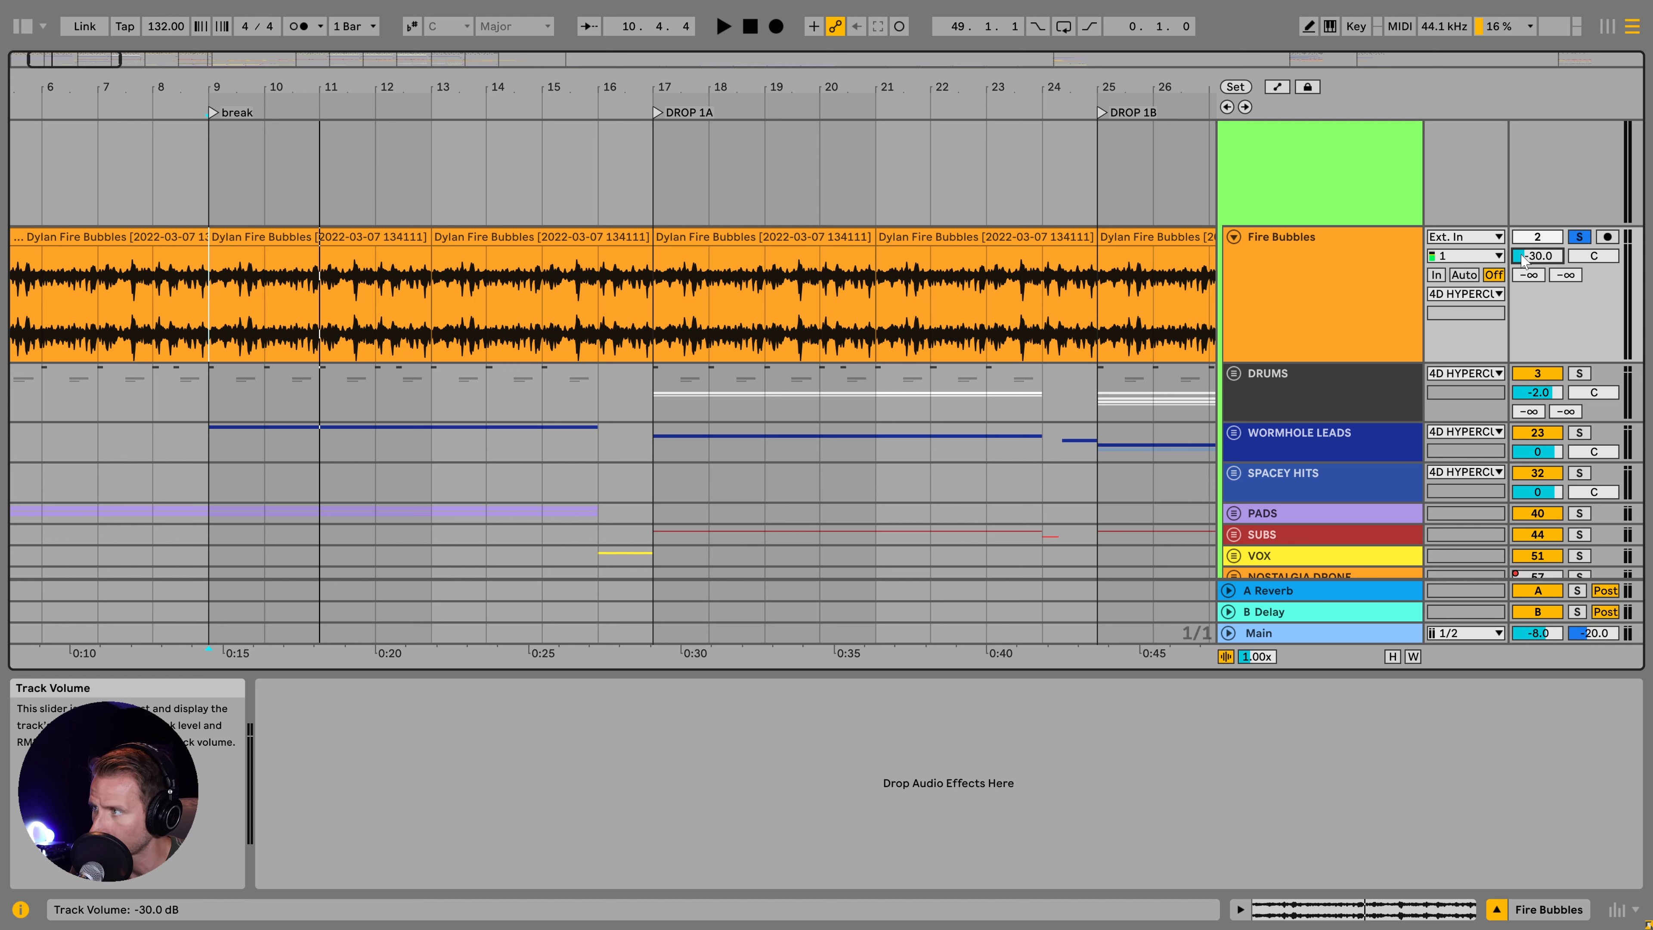
pyautogui.click(1563, 236)
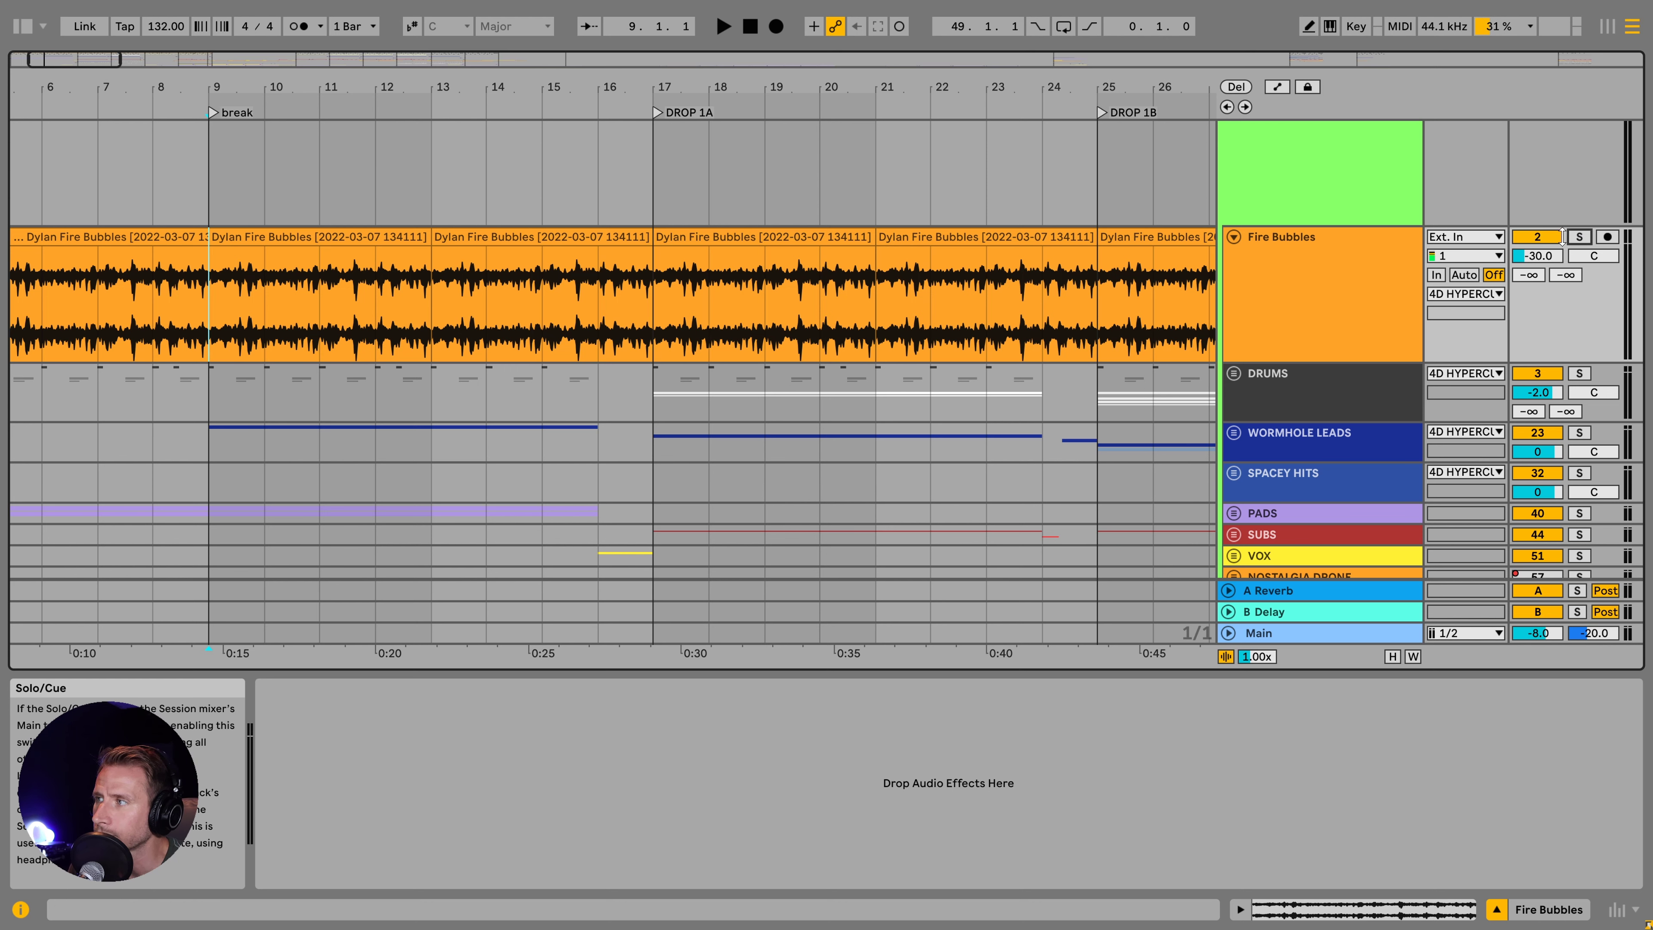
pyautogui.press('space')
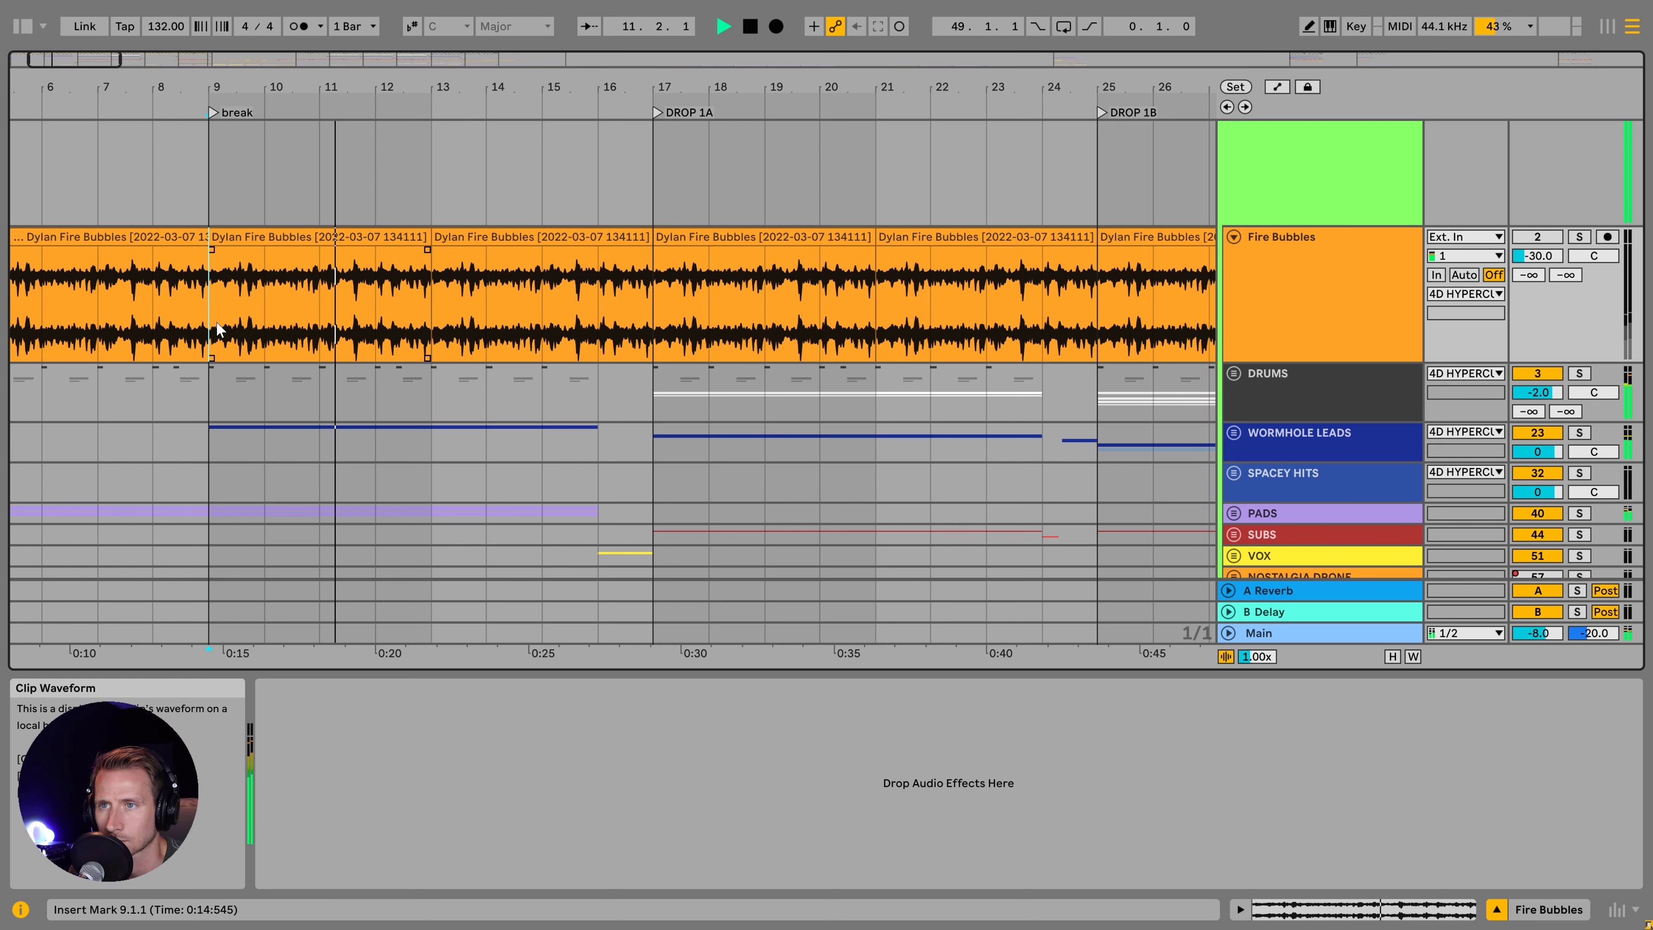
pyautogui.press('space')
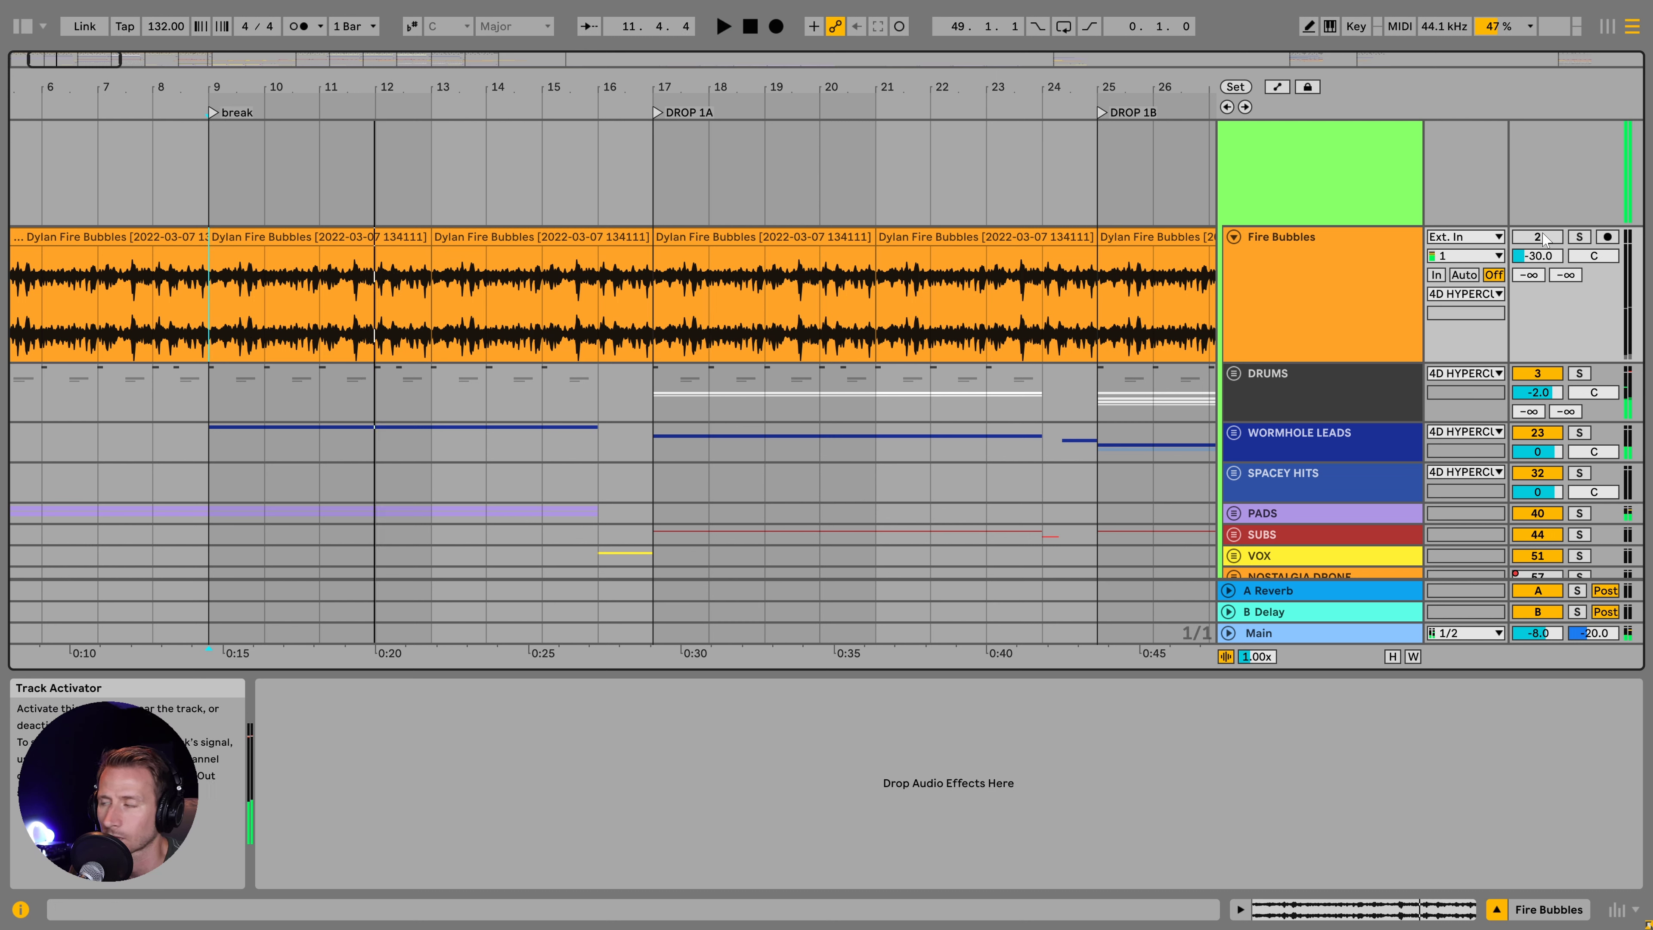
# - Toggle the Fire Bubbles track's activation and replay the break from bar 9 to compare the mix
pyautogui.click(1543, 236)
pyautogui.press('space')
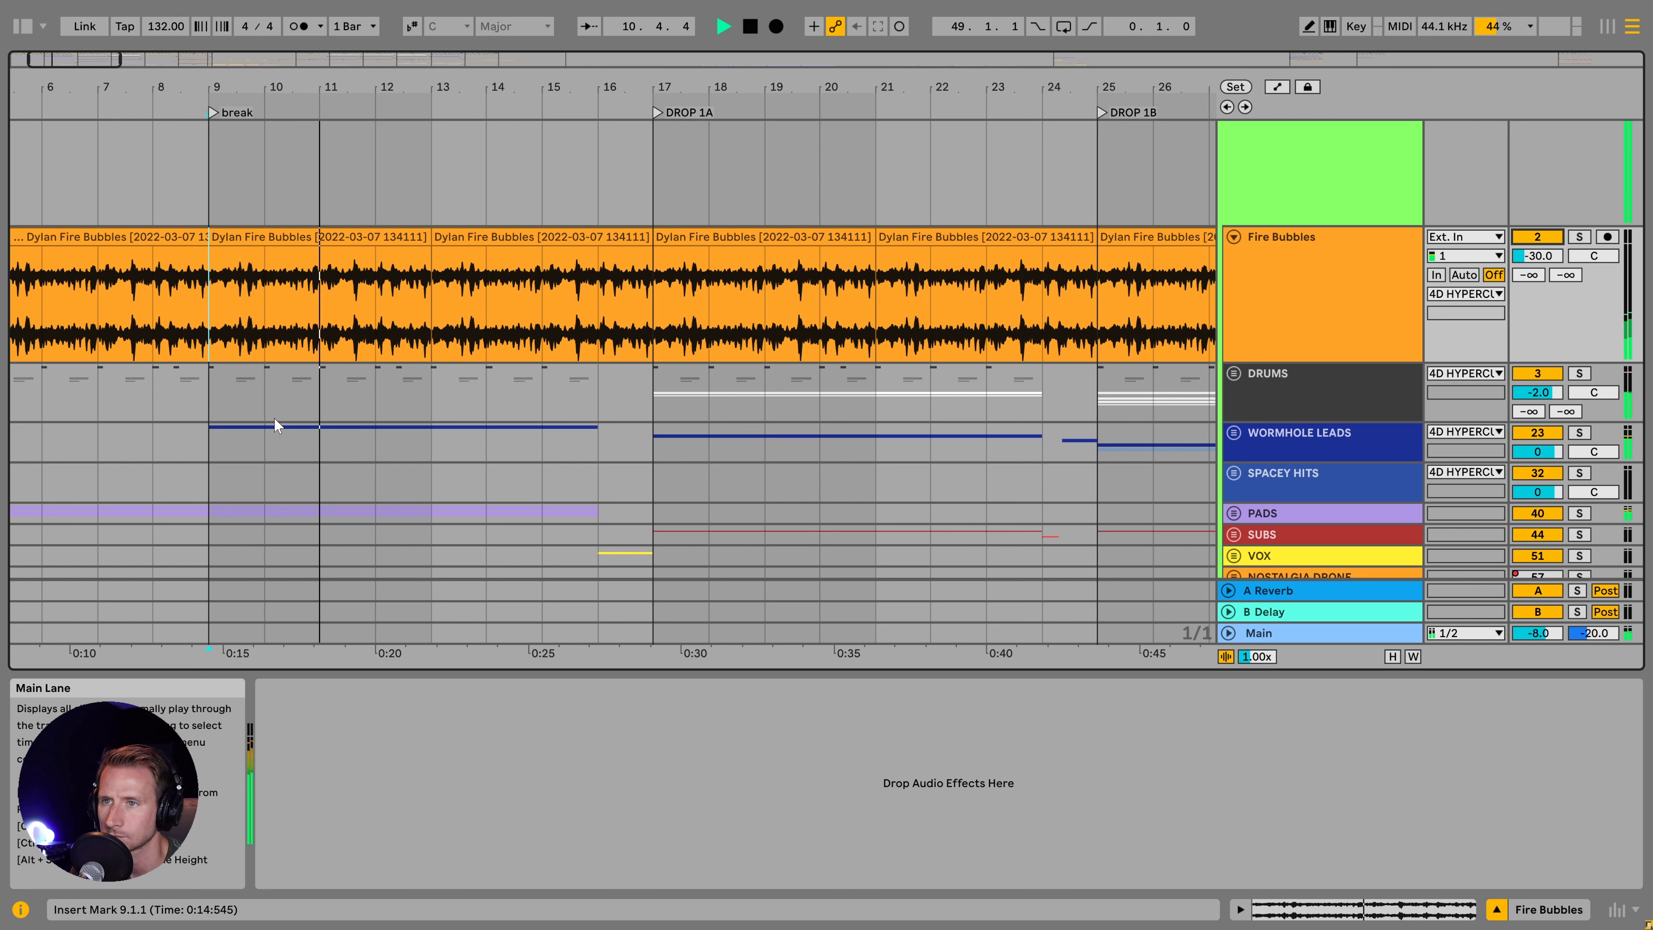
pyautogui.press('space')
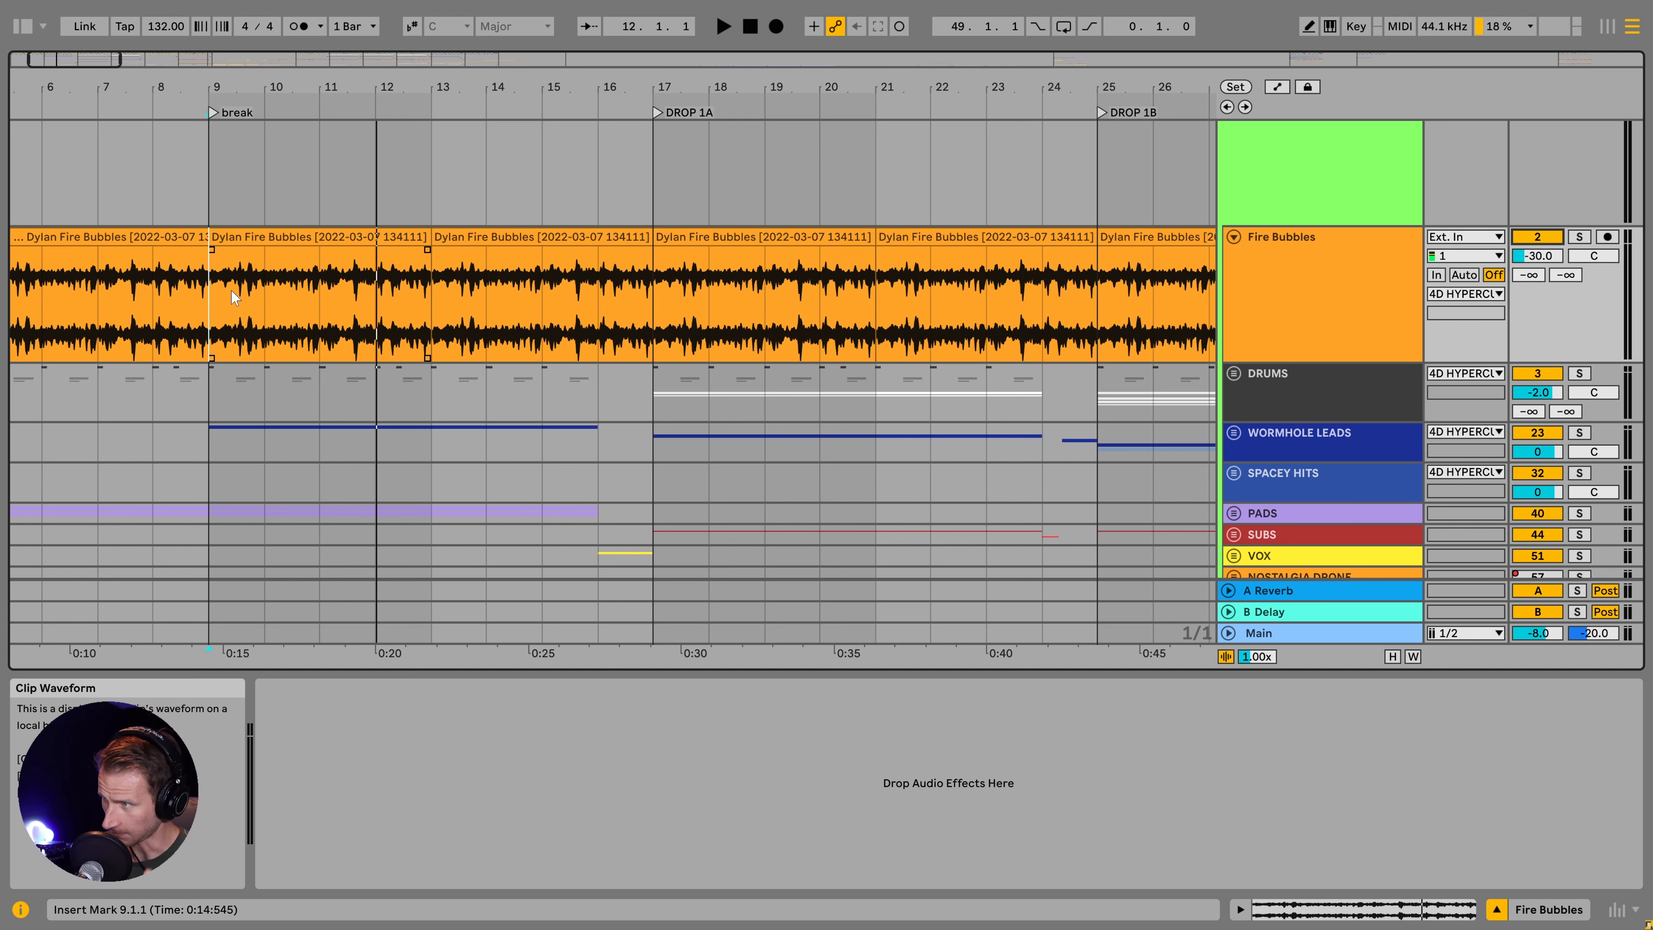
# - Examine the Fire Bubbles clips repeated across the whole arrangement
pyautogui.click(281, 237)
pyautogui.scroll(-3, 276, 257)
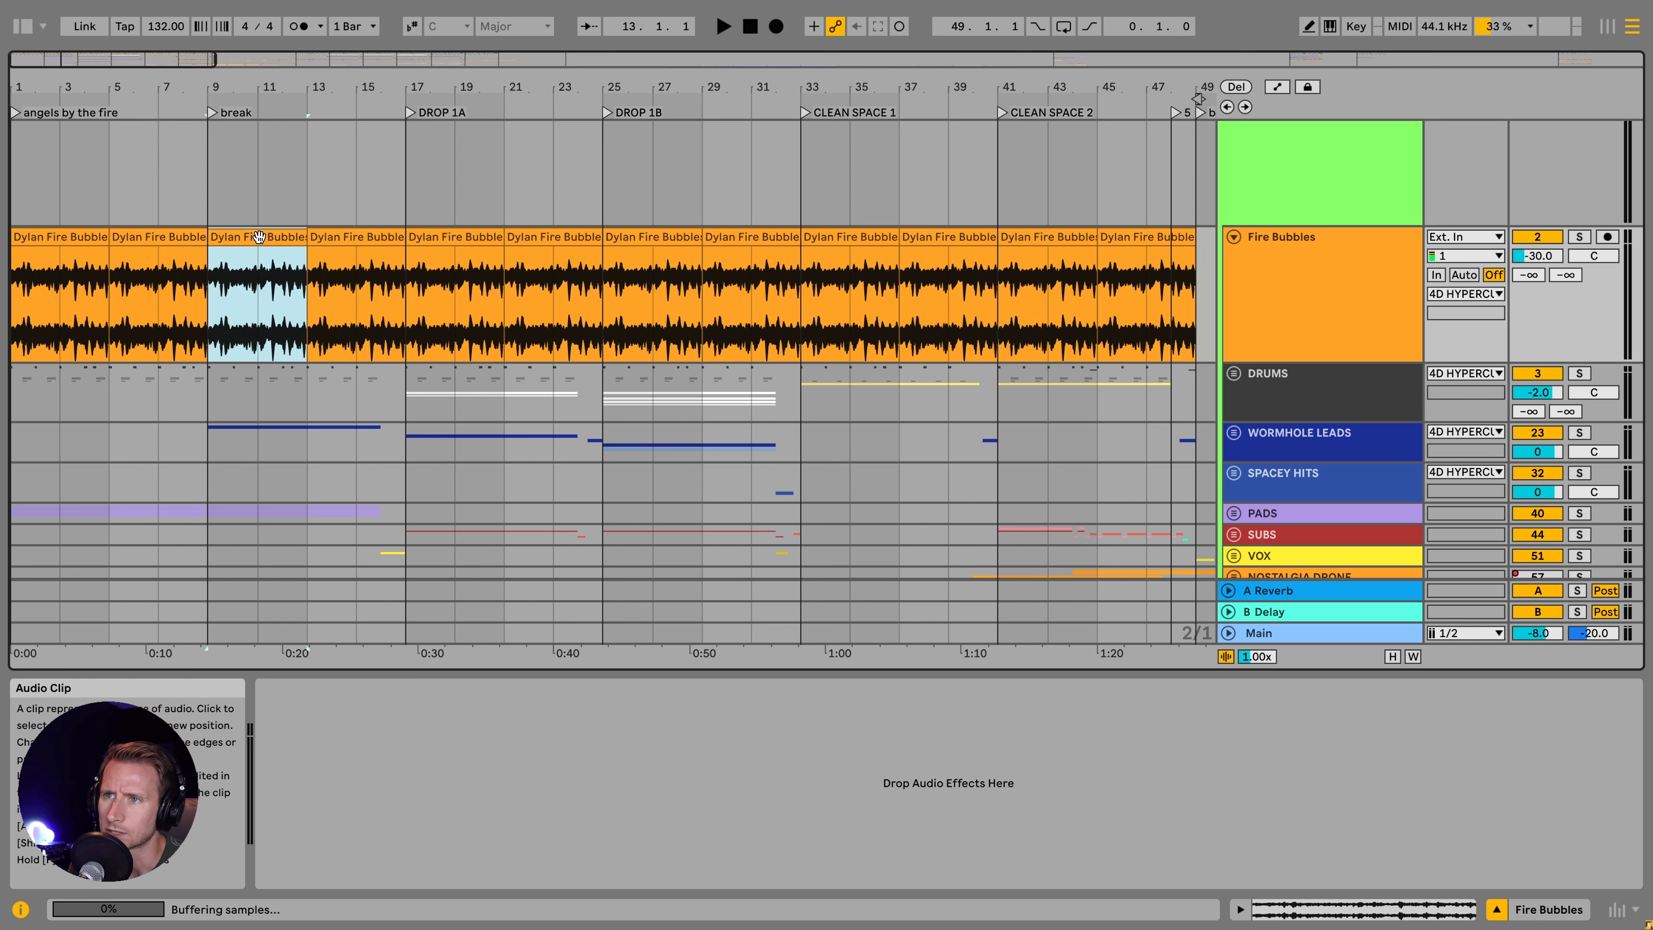
pyautogui.press('Right')
pyautogui.press('Right')
pyautogui.press('Right')
pyautogui.press('Right')
pyautogui.press('Right')
pyautogui.click(296, 241)
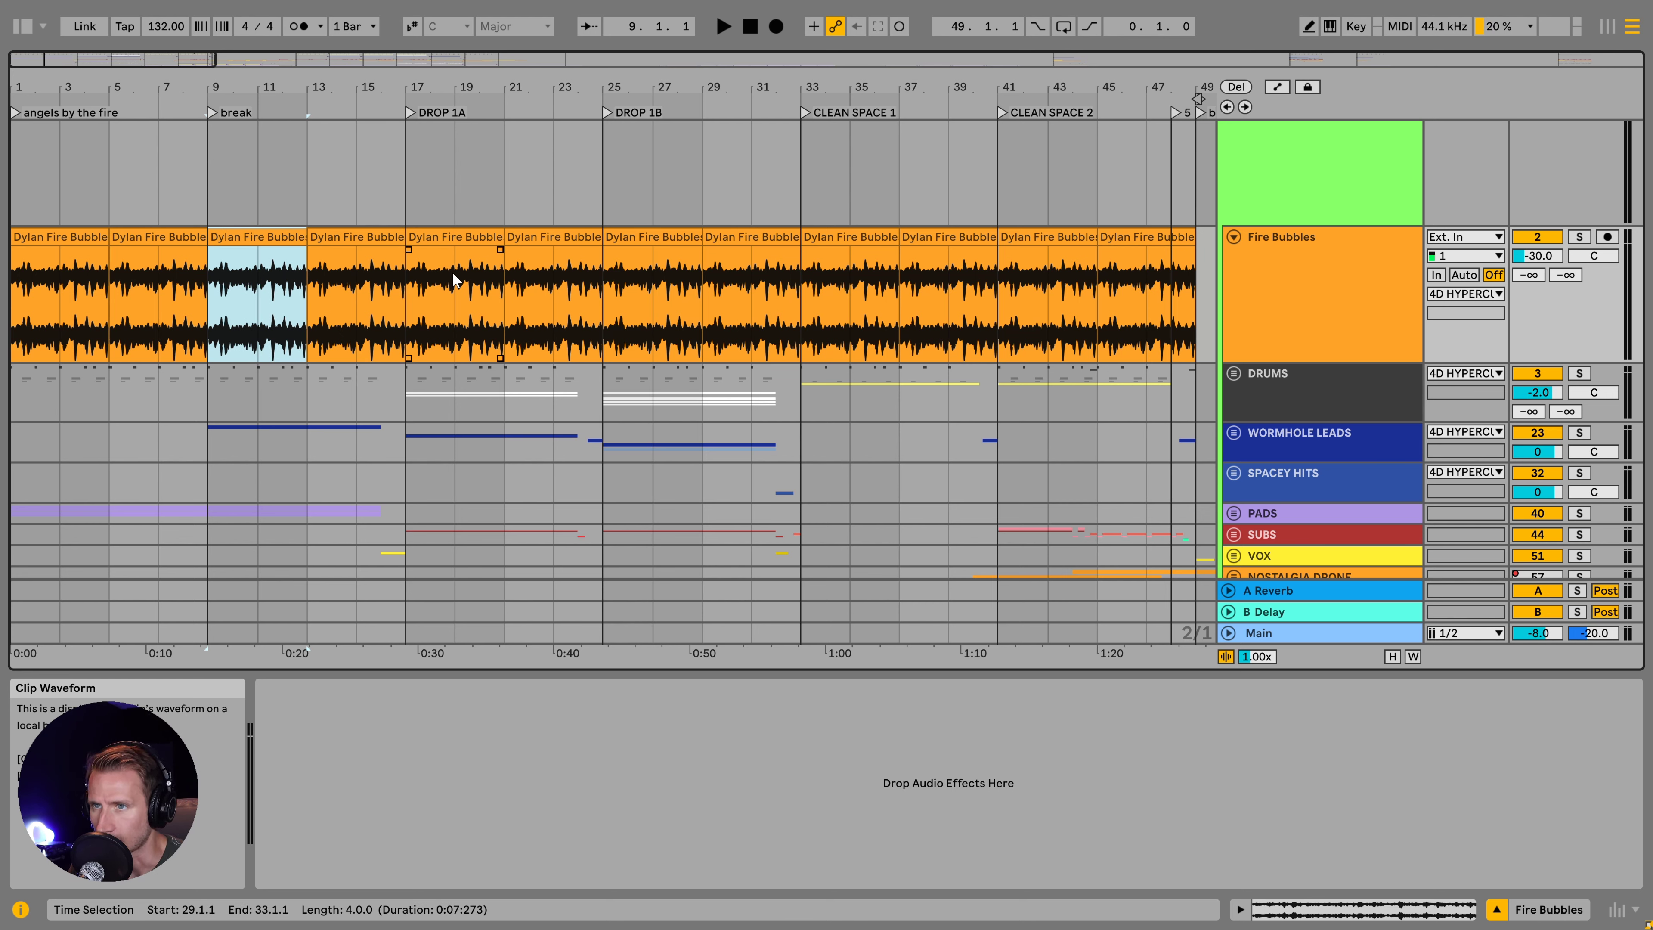
pyautogui.click(207, 329)
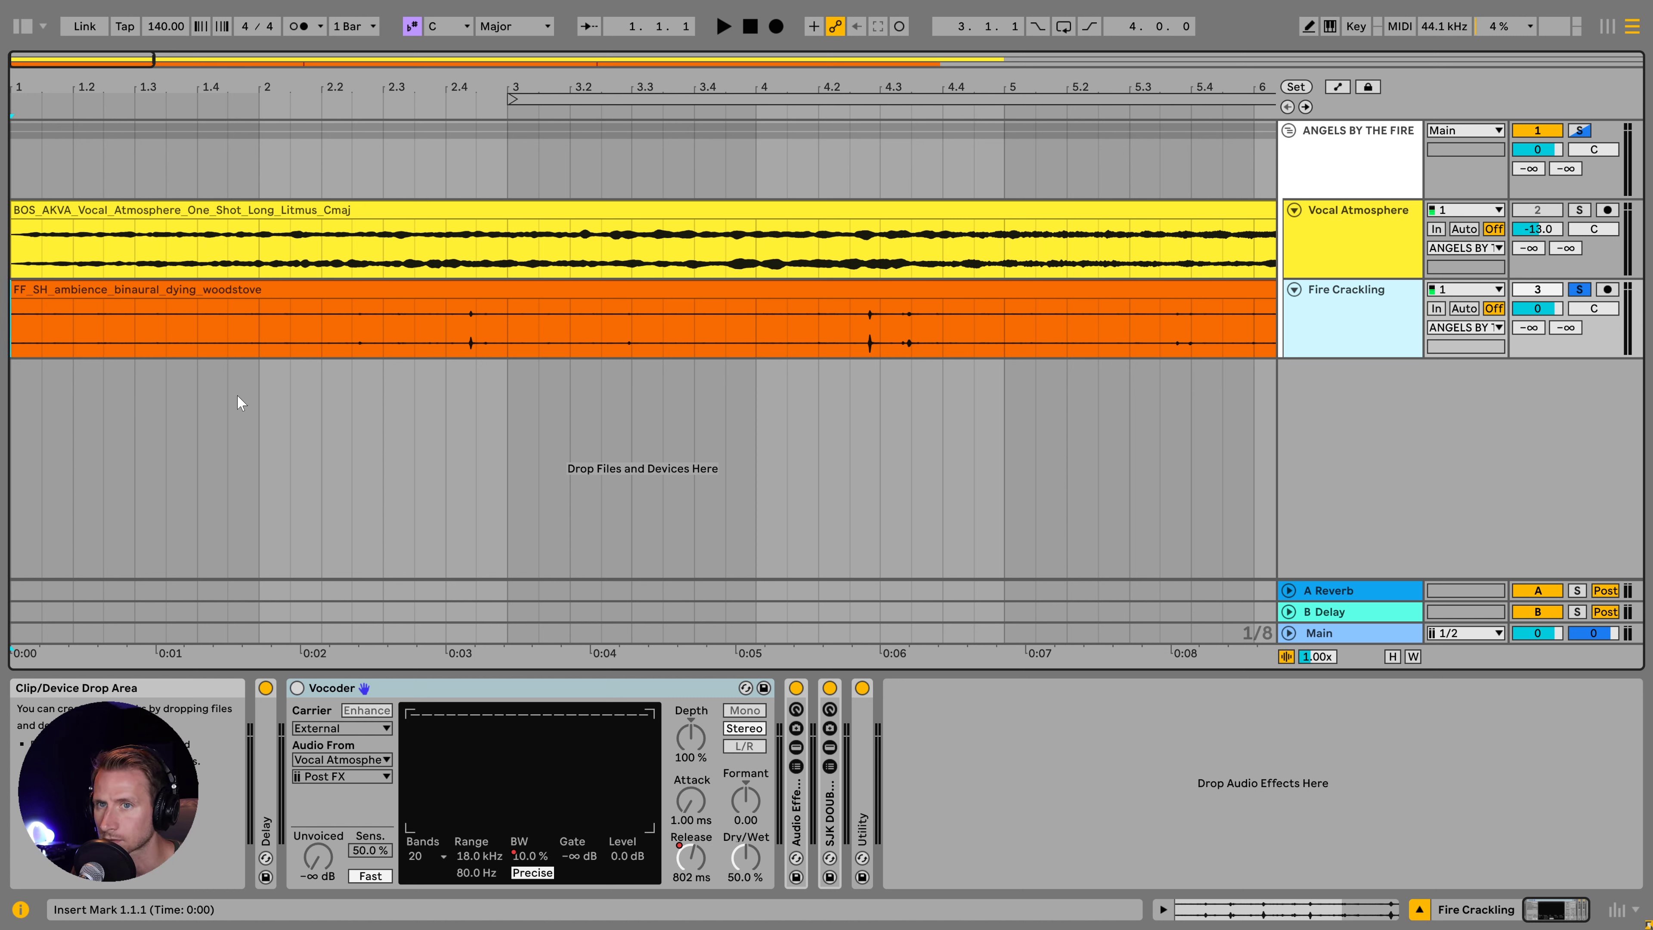
# - Play the soloed Fire Crackling woodstove clip from bar 1
pyautogui.click(65, 294)
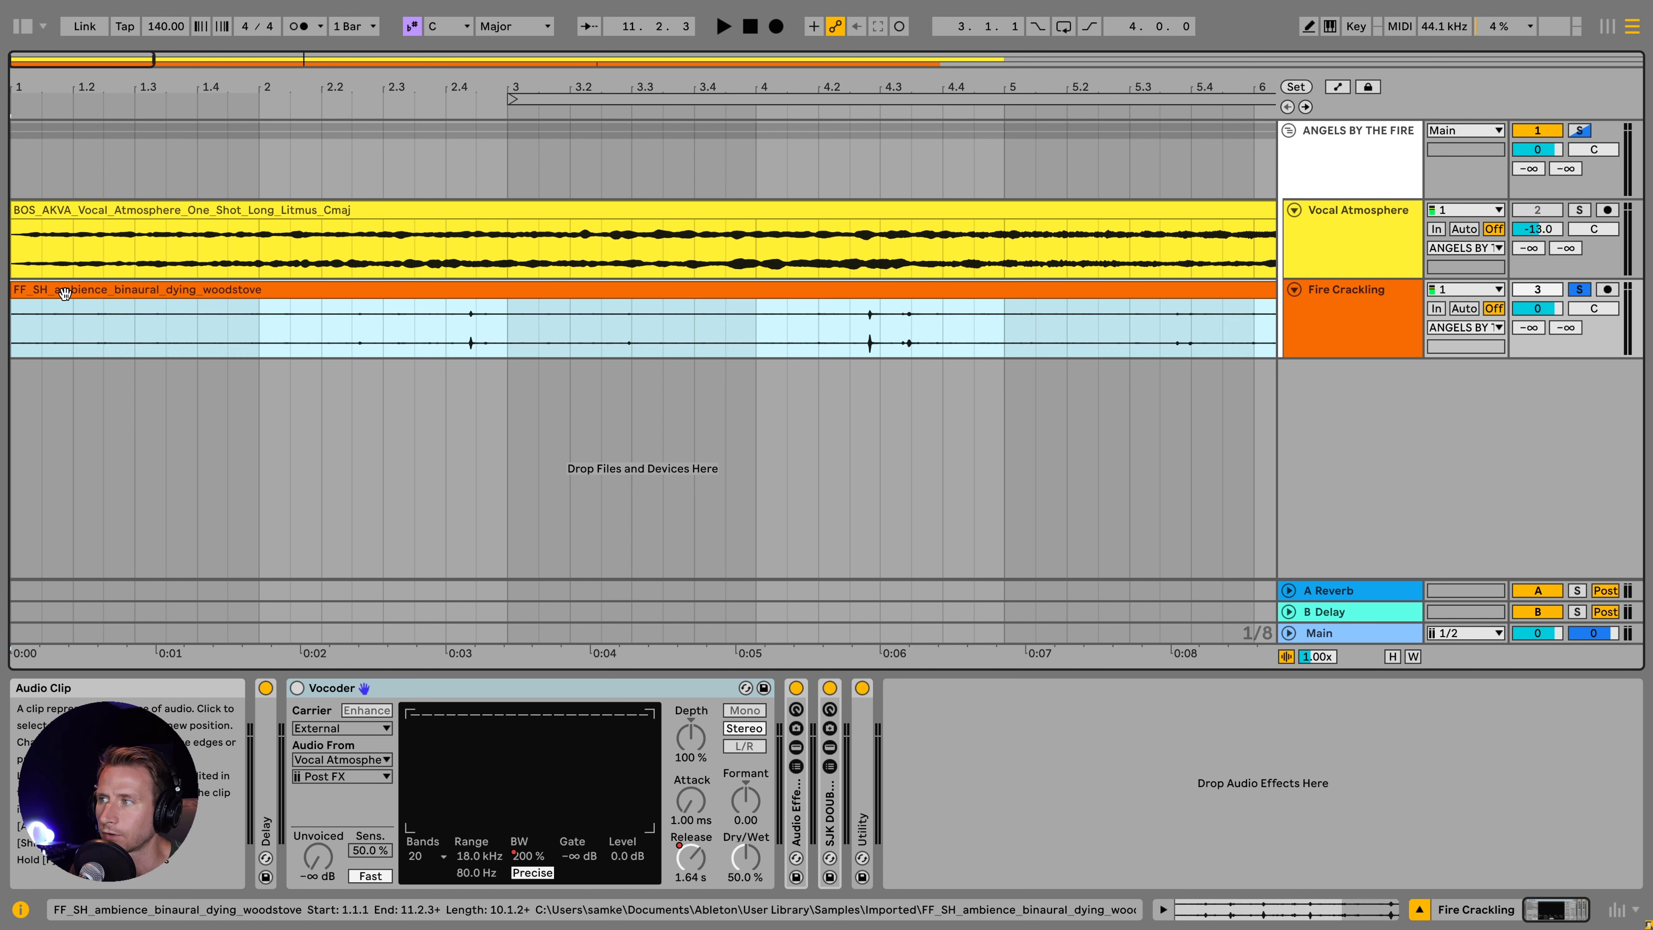
pyautogui.press('space')
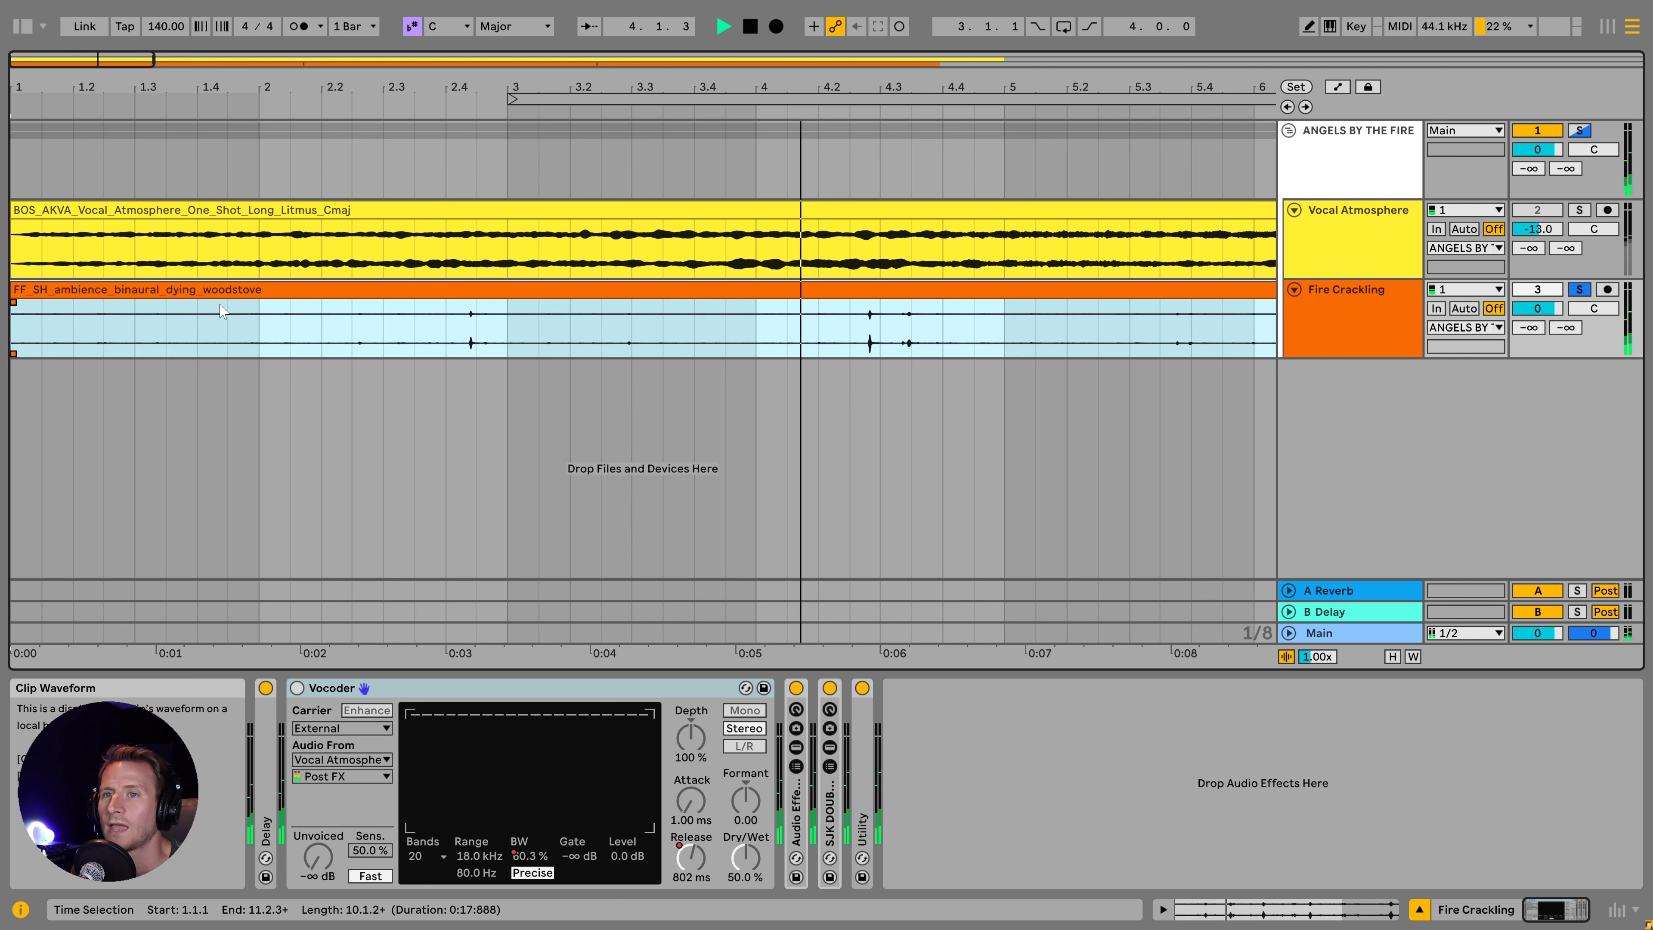
pyautogui.press('space')
# - Solo the Vocal Atmosphere track and play it from bar 1, and return the solo to Fire Crackling
pyautogui.click(296, 228)
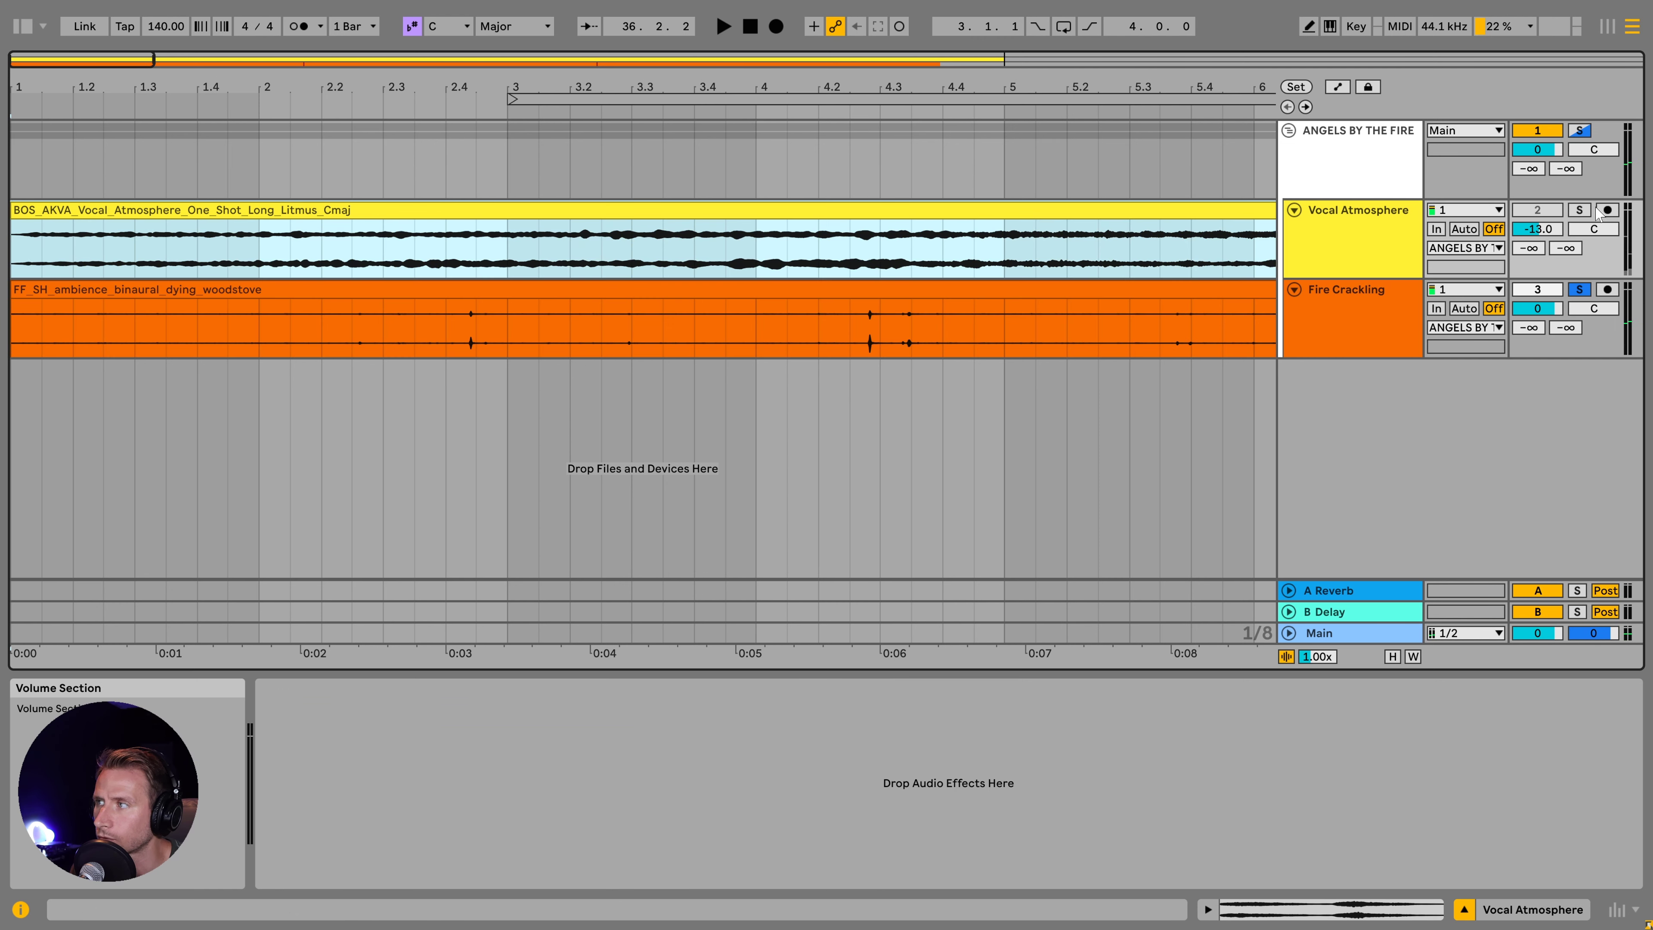
pyautogui.click(1578, 209)
pyautogui.press('space')
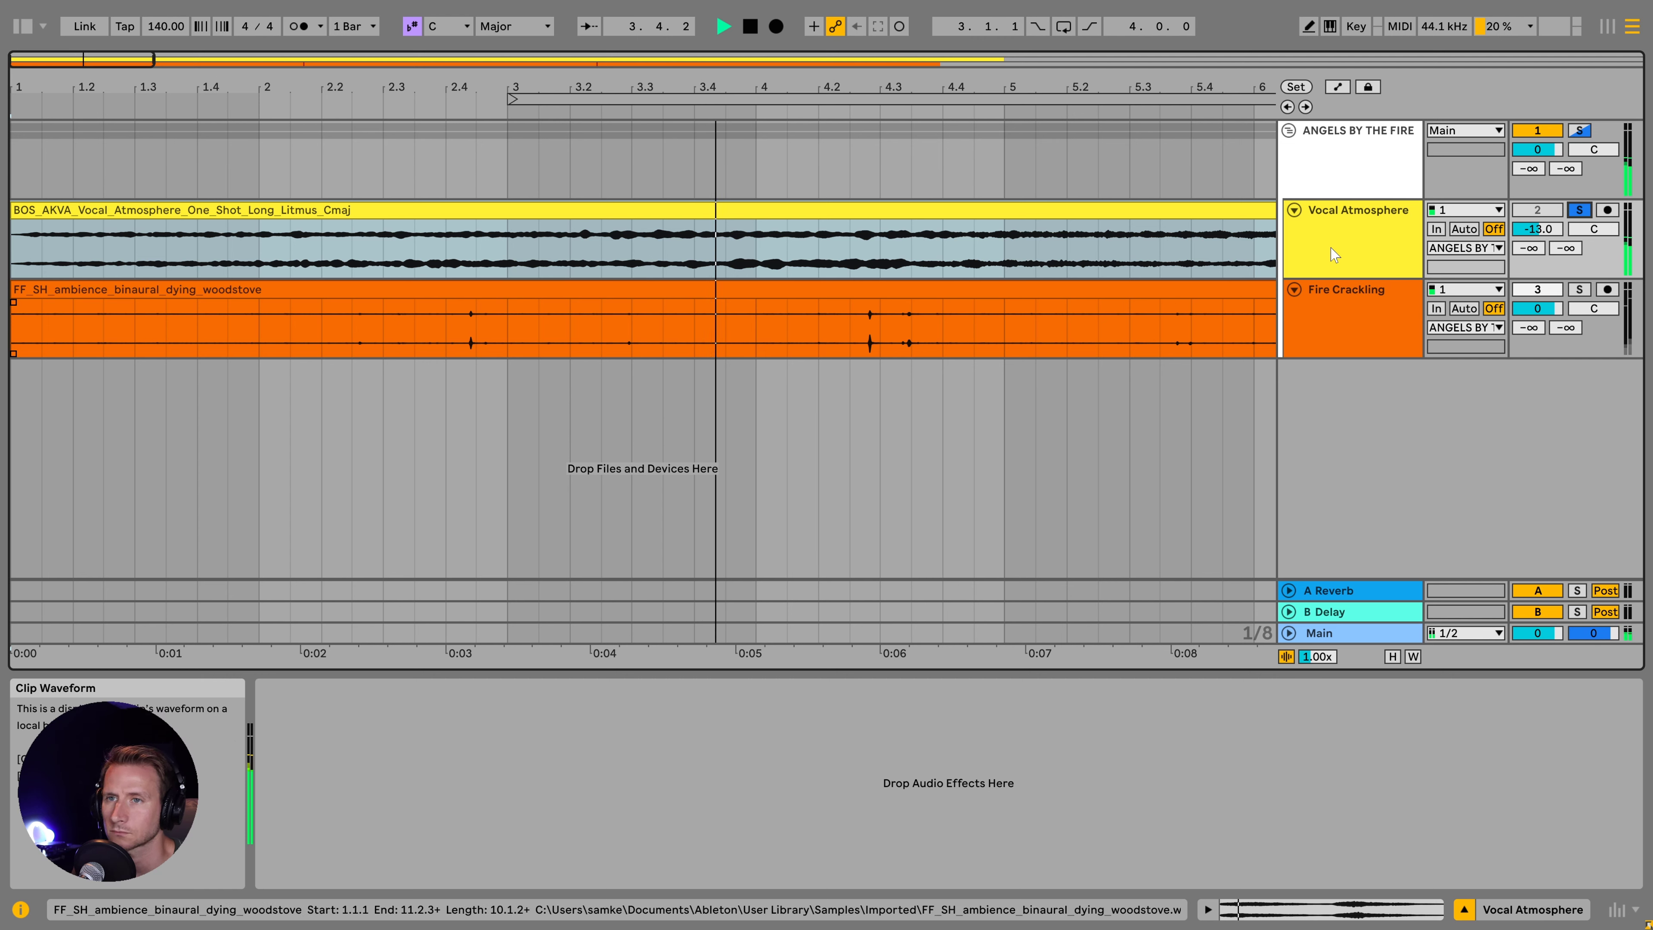
pyautogui.press('space')
pyautogui.press('space')
pyautogui.click(1578, 289)
pyautogui.press('space')
# - Enable the Vocoder on the Fire Crackling track with an External carrier taking its audio from Vocal Atmosphere
pyautogui.click(1416, 308)
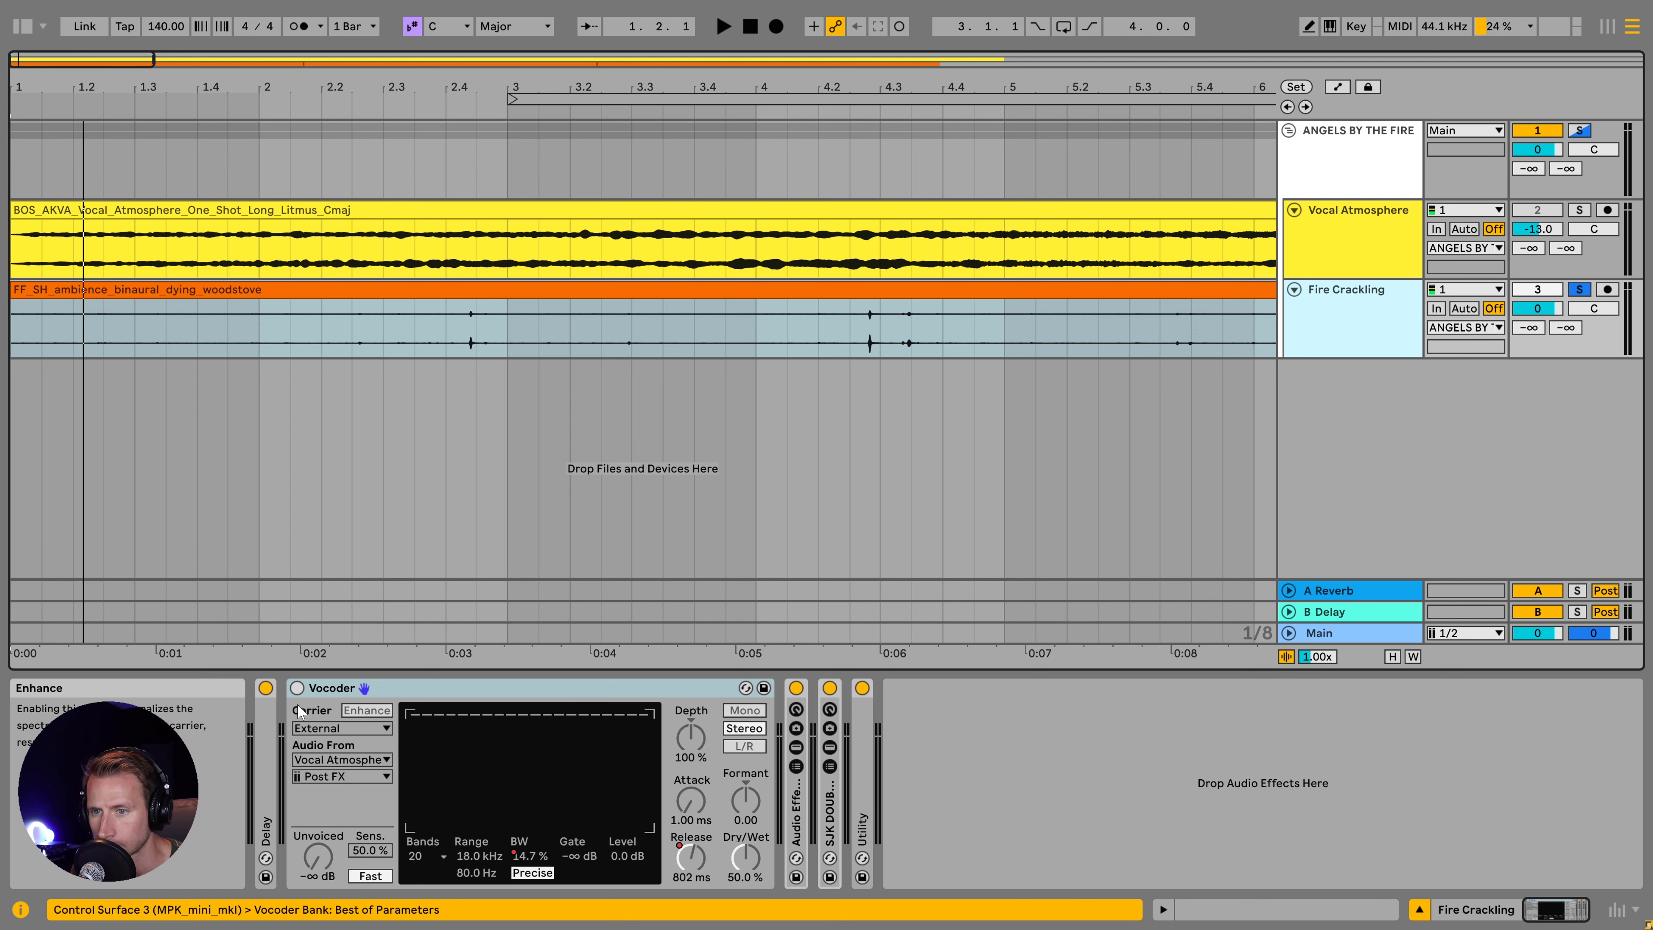
pyautogui.click(297, 687)
pyautogui.click(338, 729)
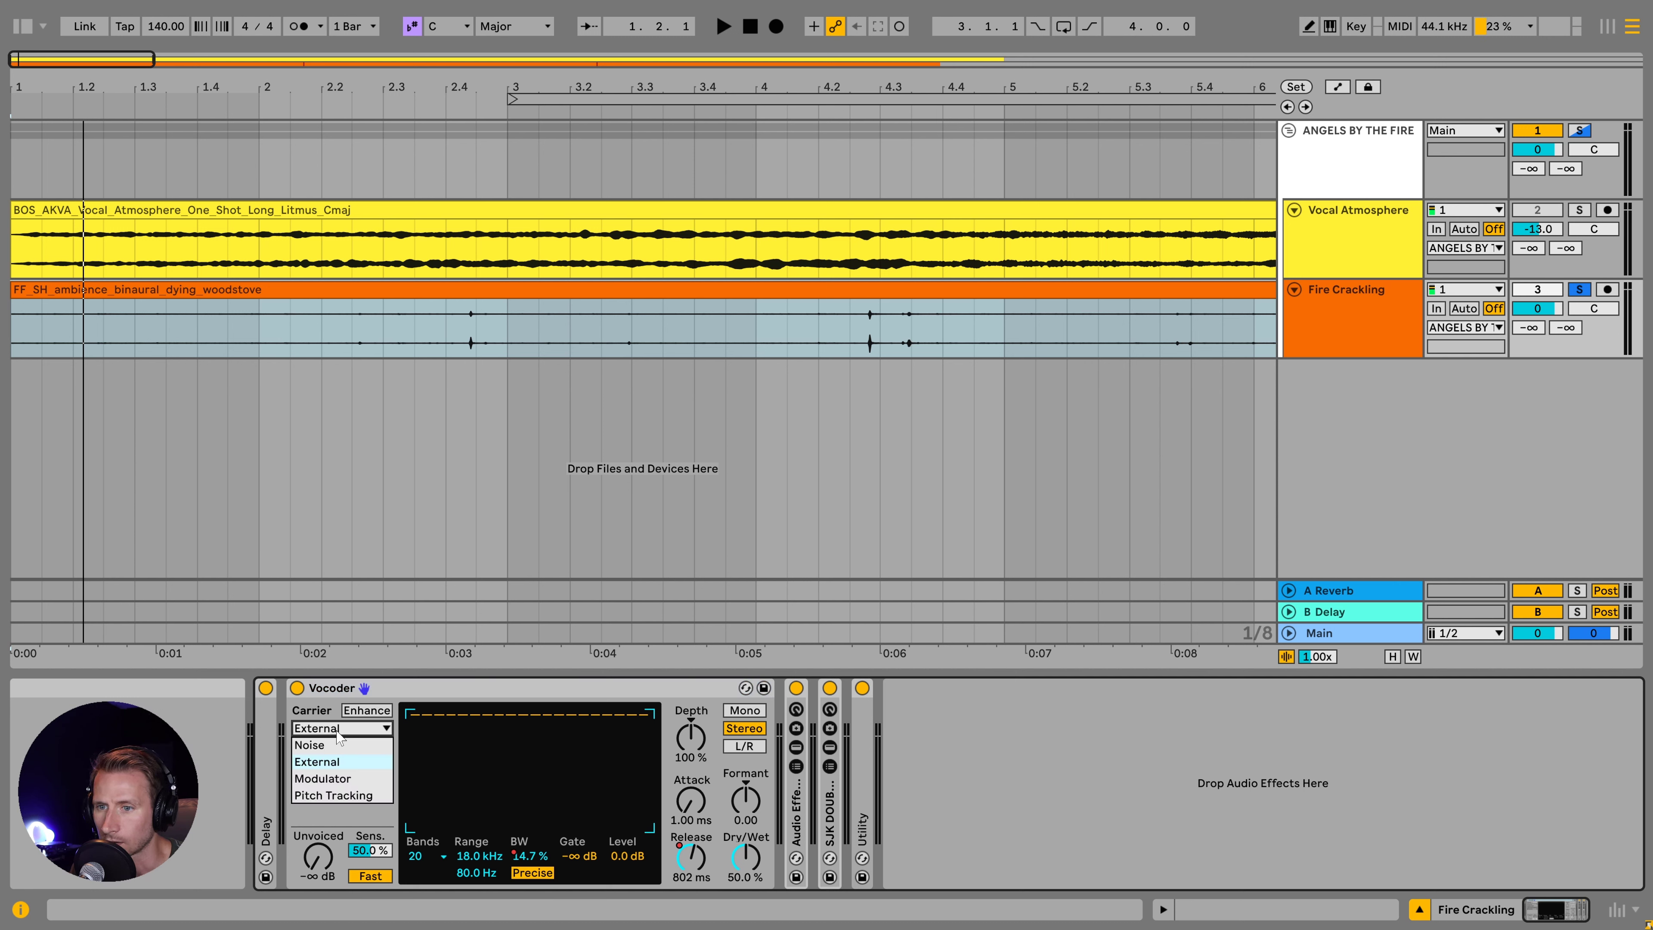
pyautogui.click(319, 763)
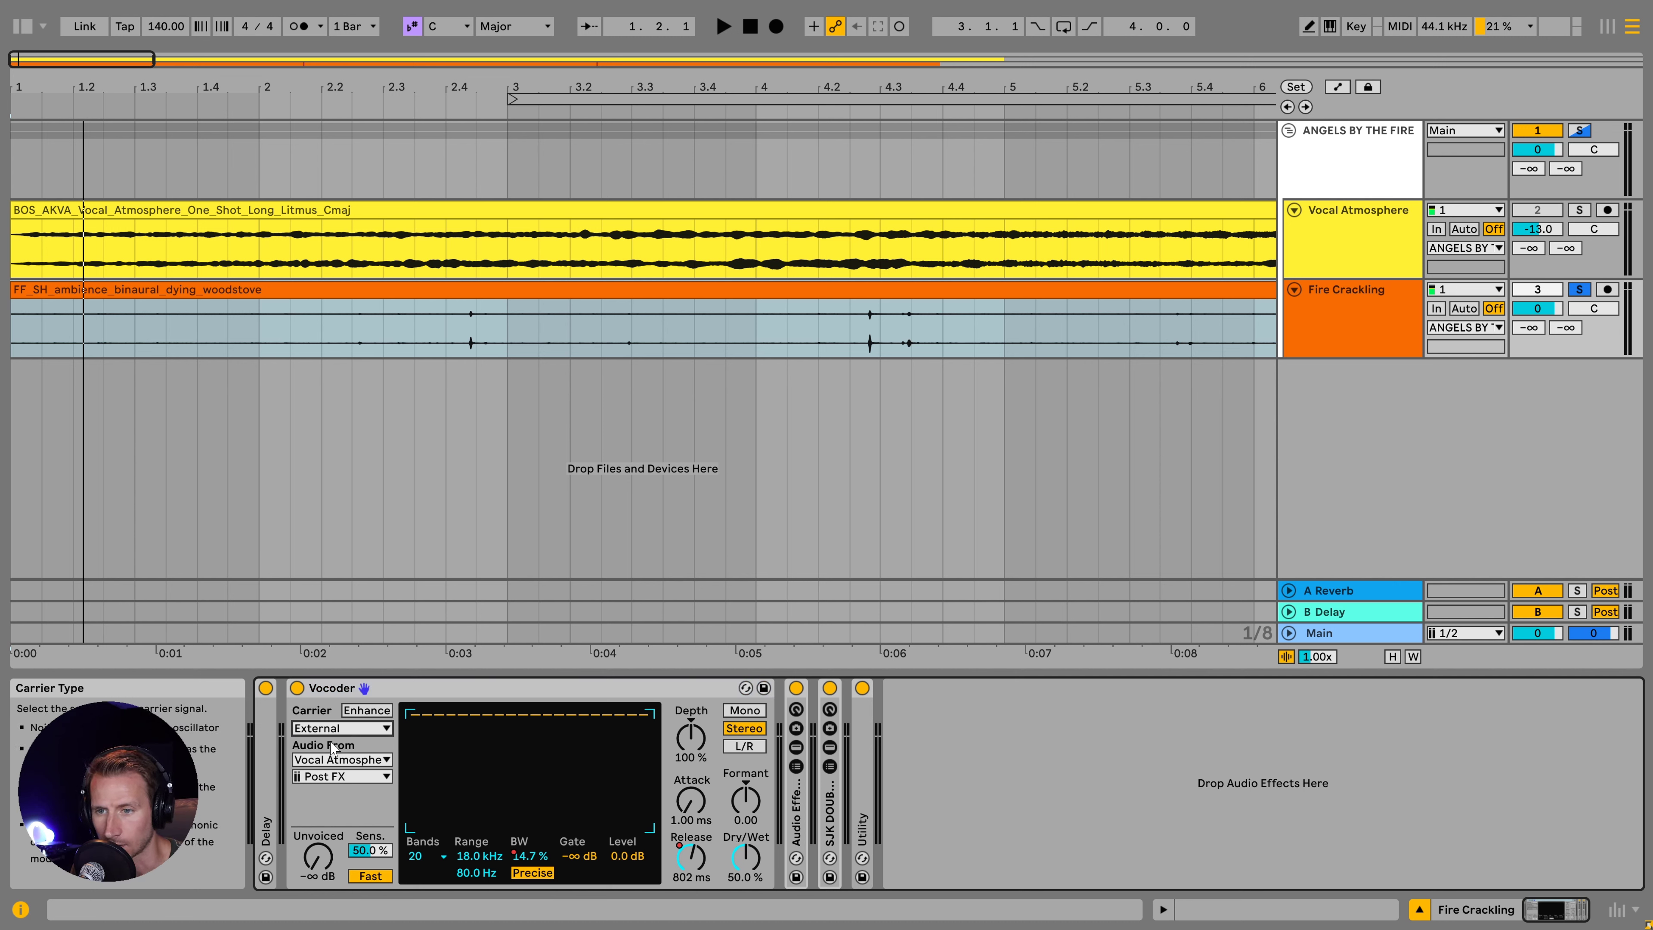
pyautogui.click(335, 761)
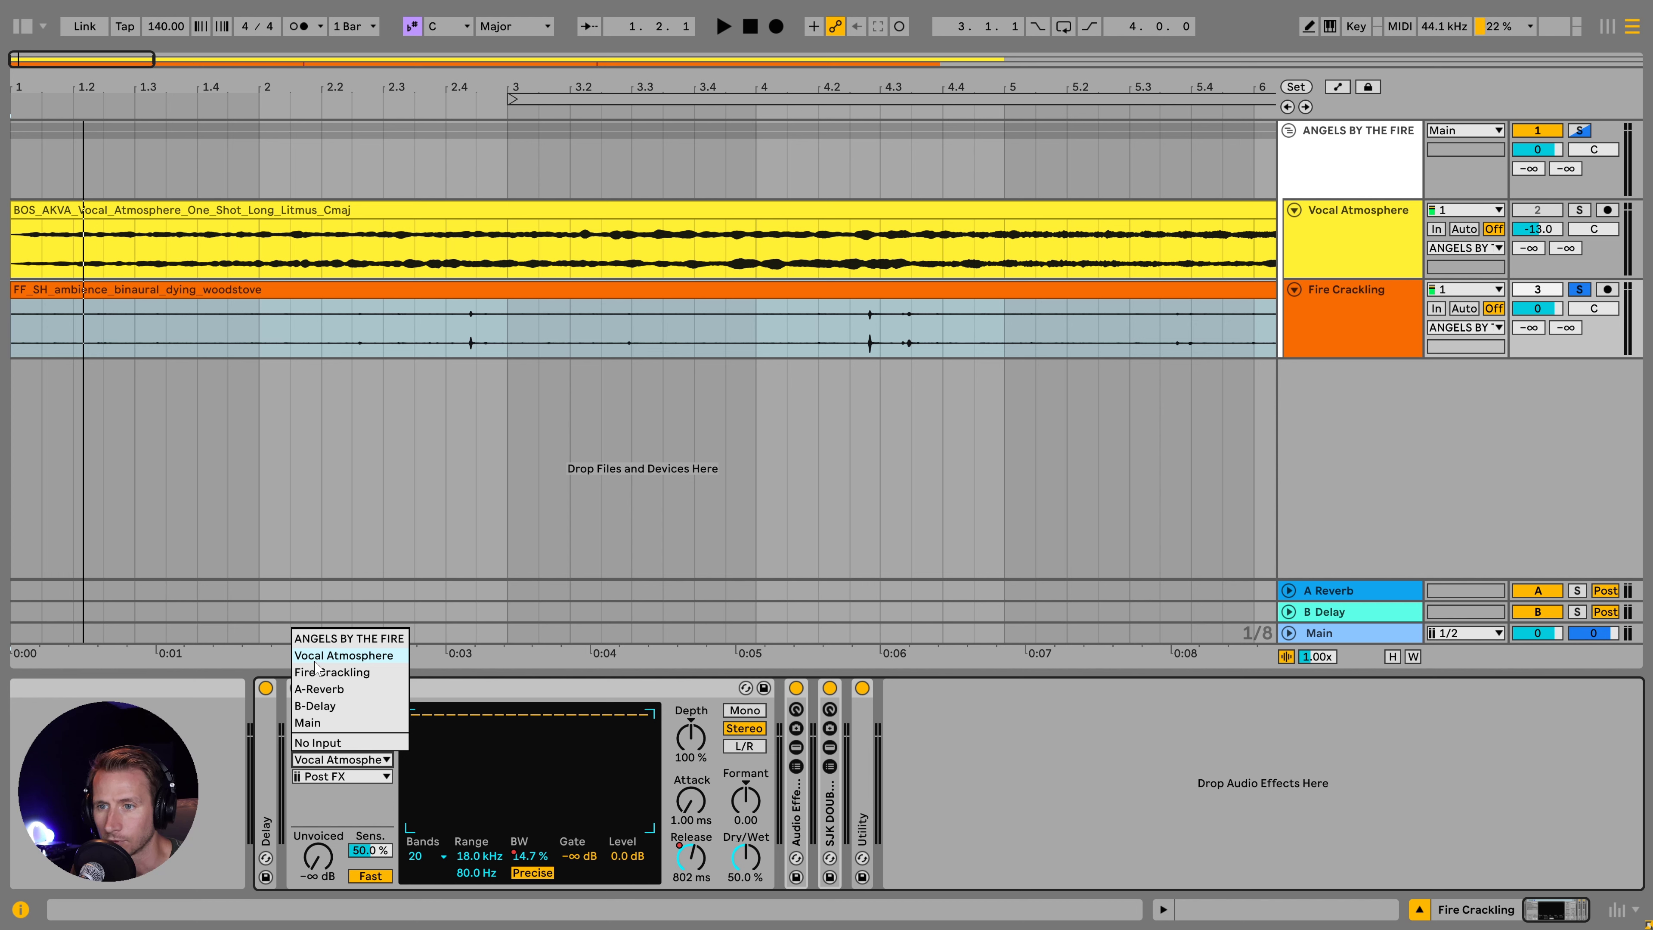
pyautogui.click(351, 766)
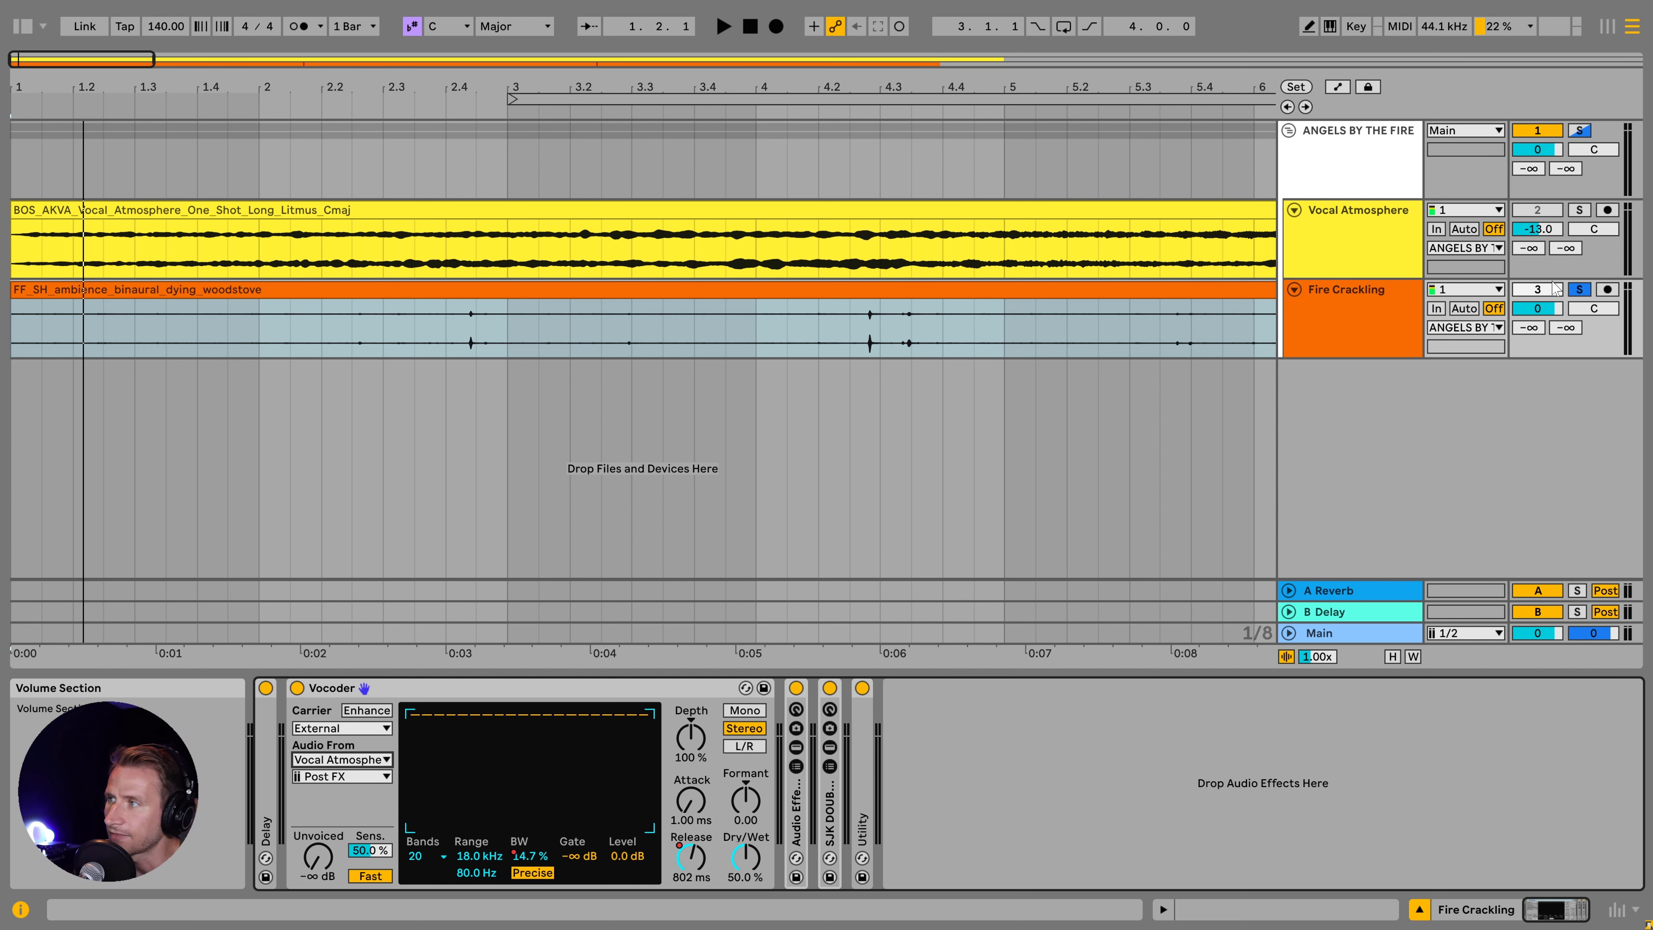
# - Solo the Fire Crackling track again and play it through the Vocoder from 2.2.3 and from 2.4.1
pyautogui.click(1599, 163)
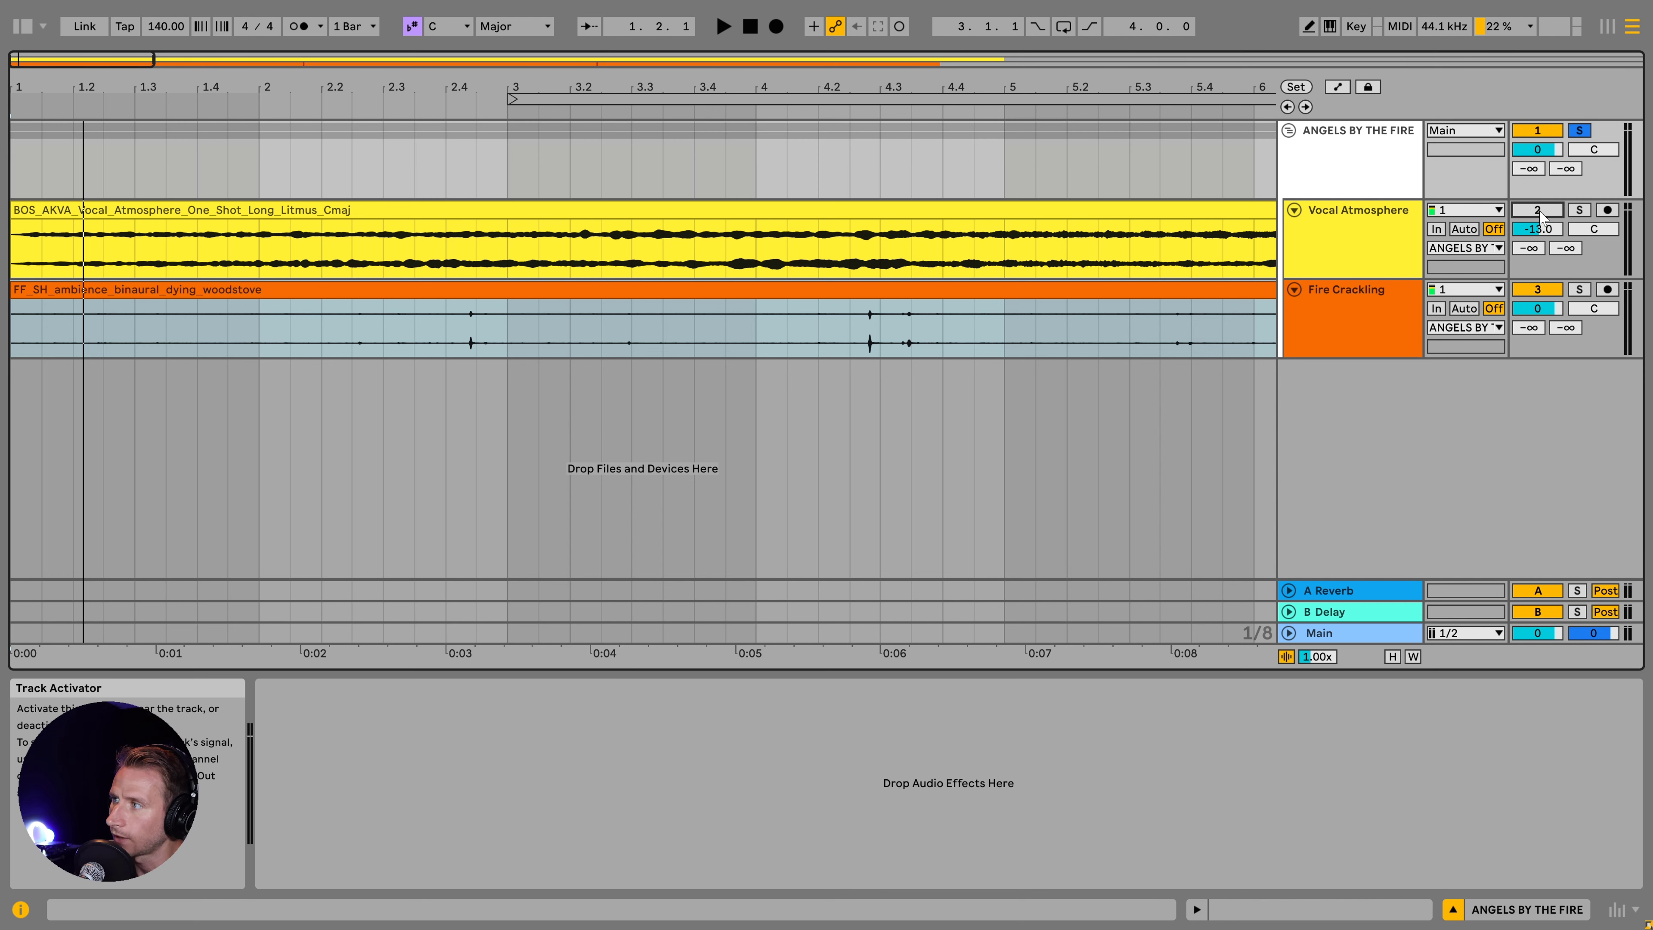
pyautogui.click(1353, 308)
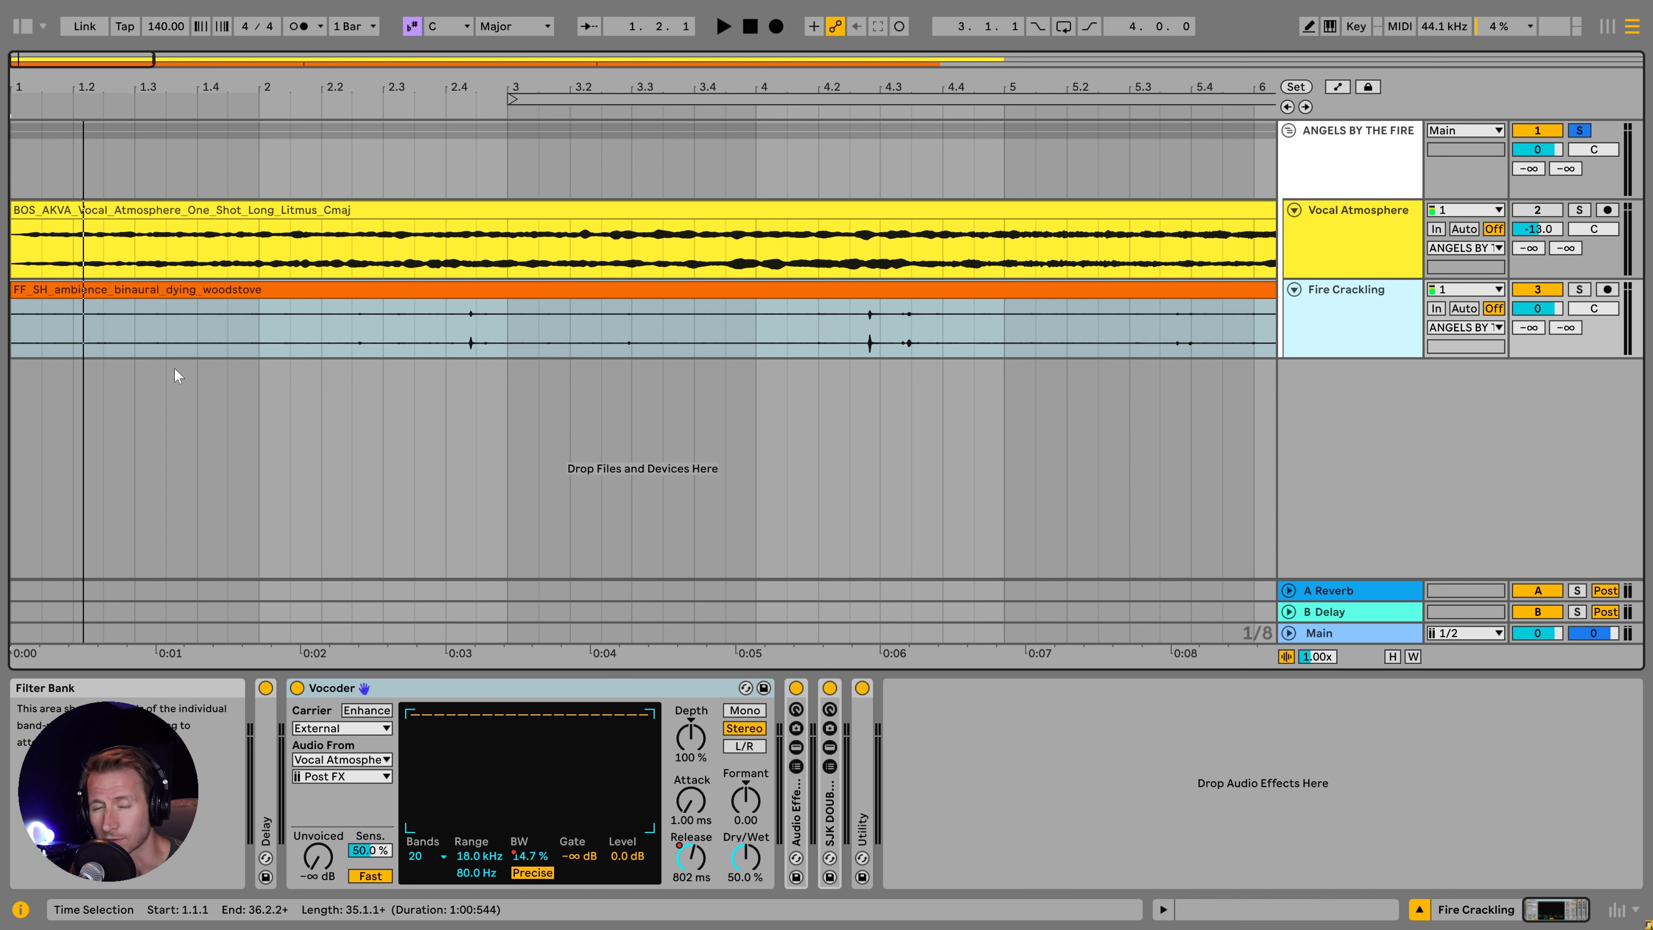
pyautogui.click(352, 344)
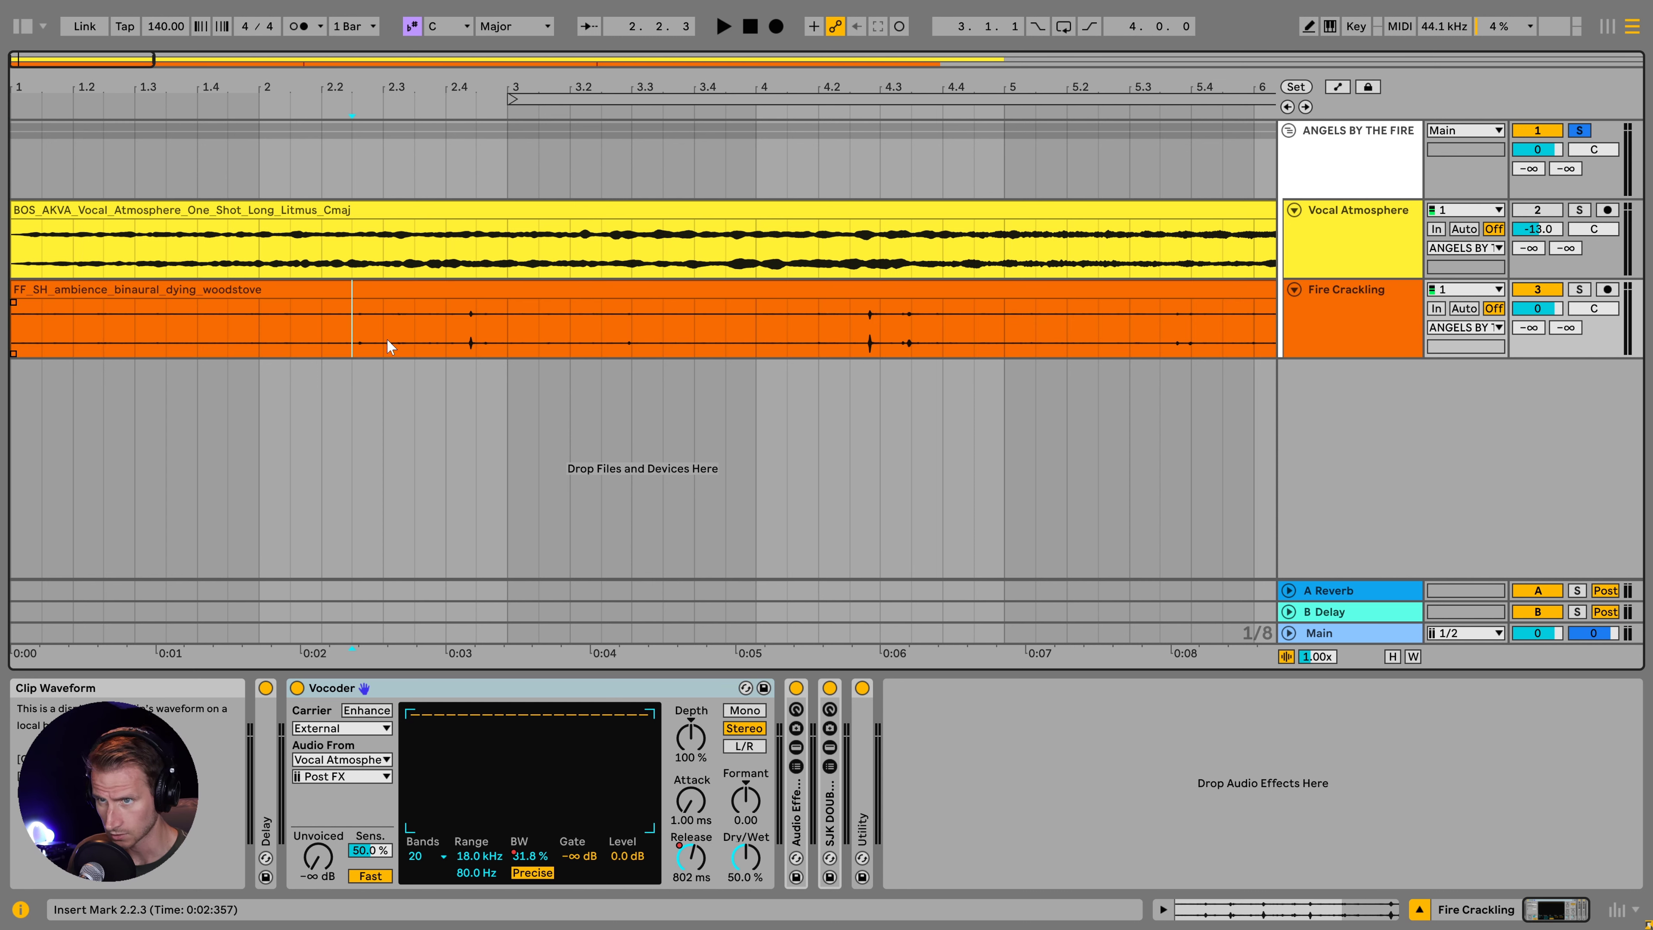
pyautogui.click(1575, 292)
pyautogui.press('space')
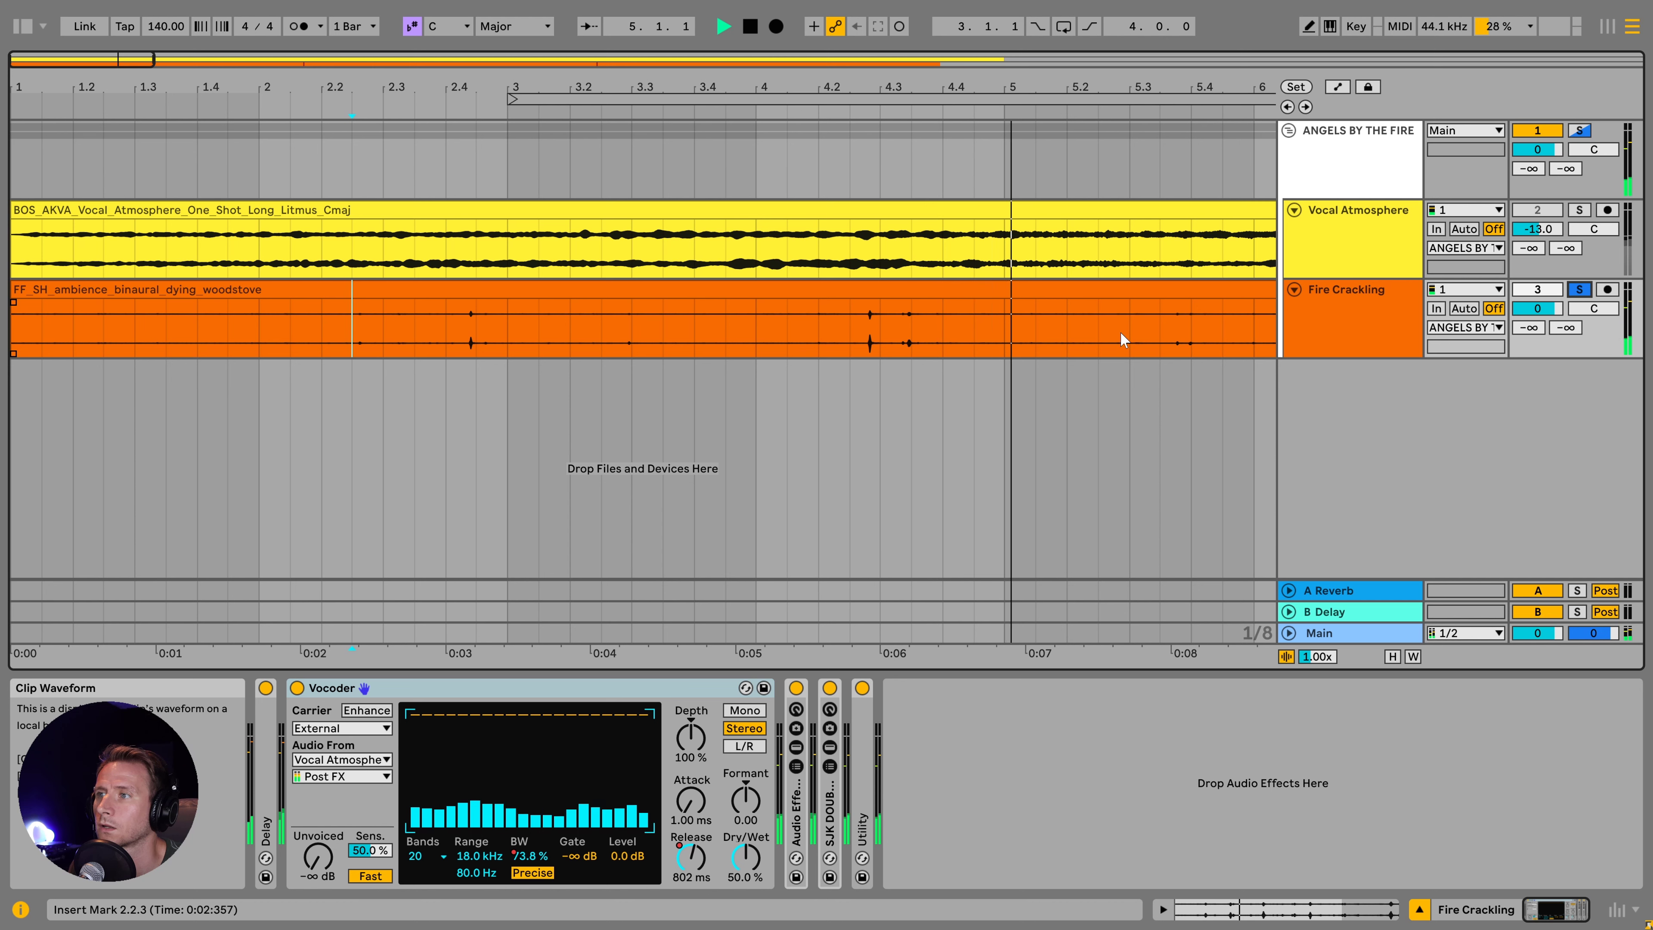
pyautogui.click(446, 329)
pyautogui.press('space')
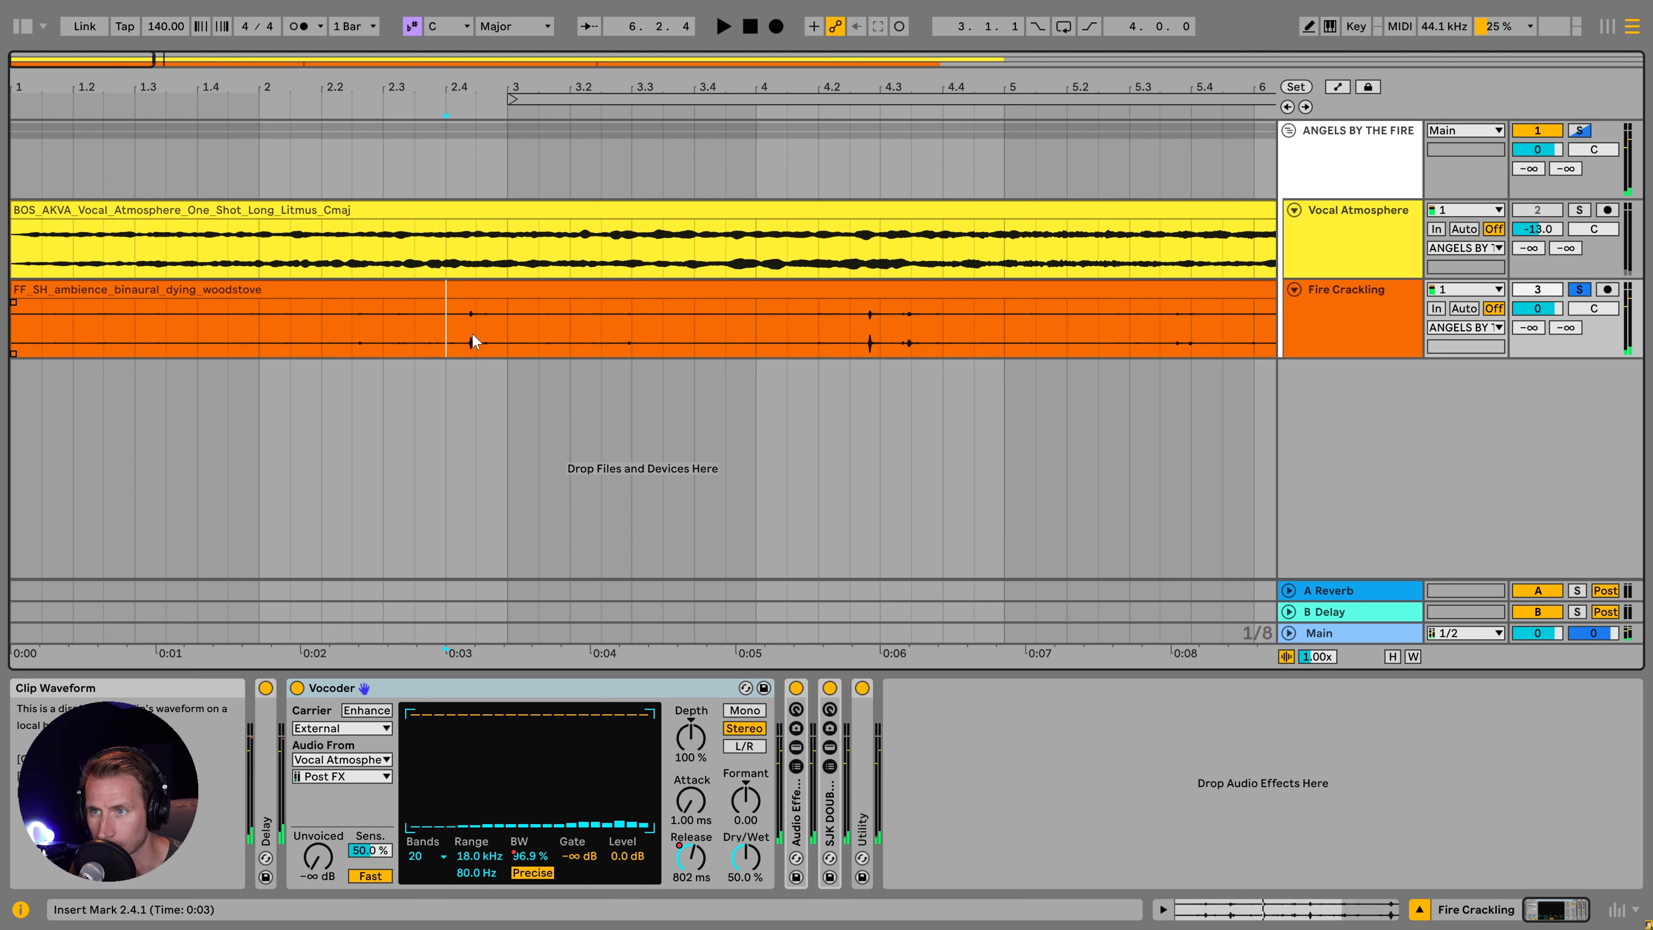
pyautogui.press('space')
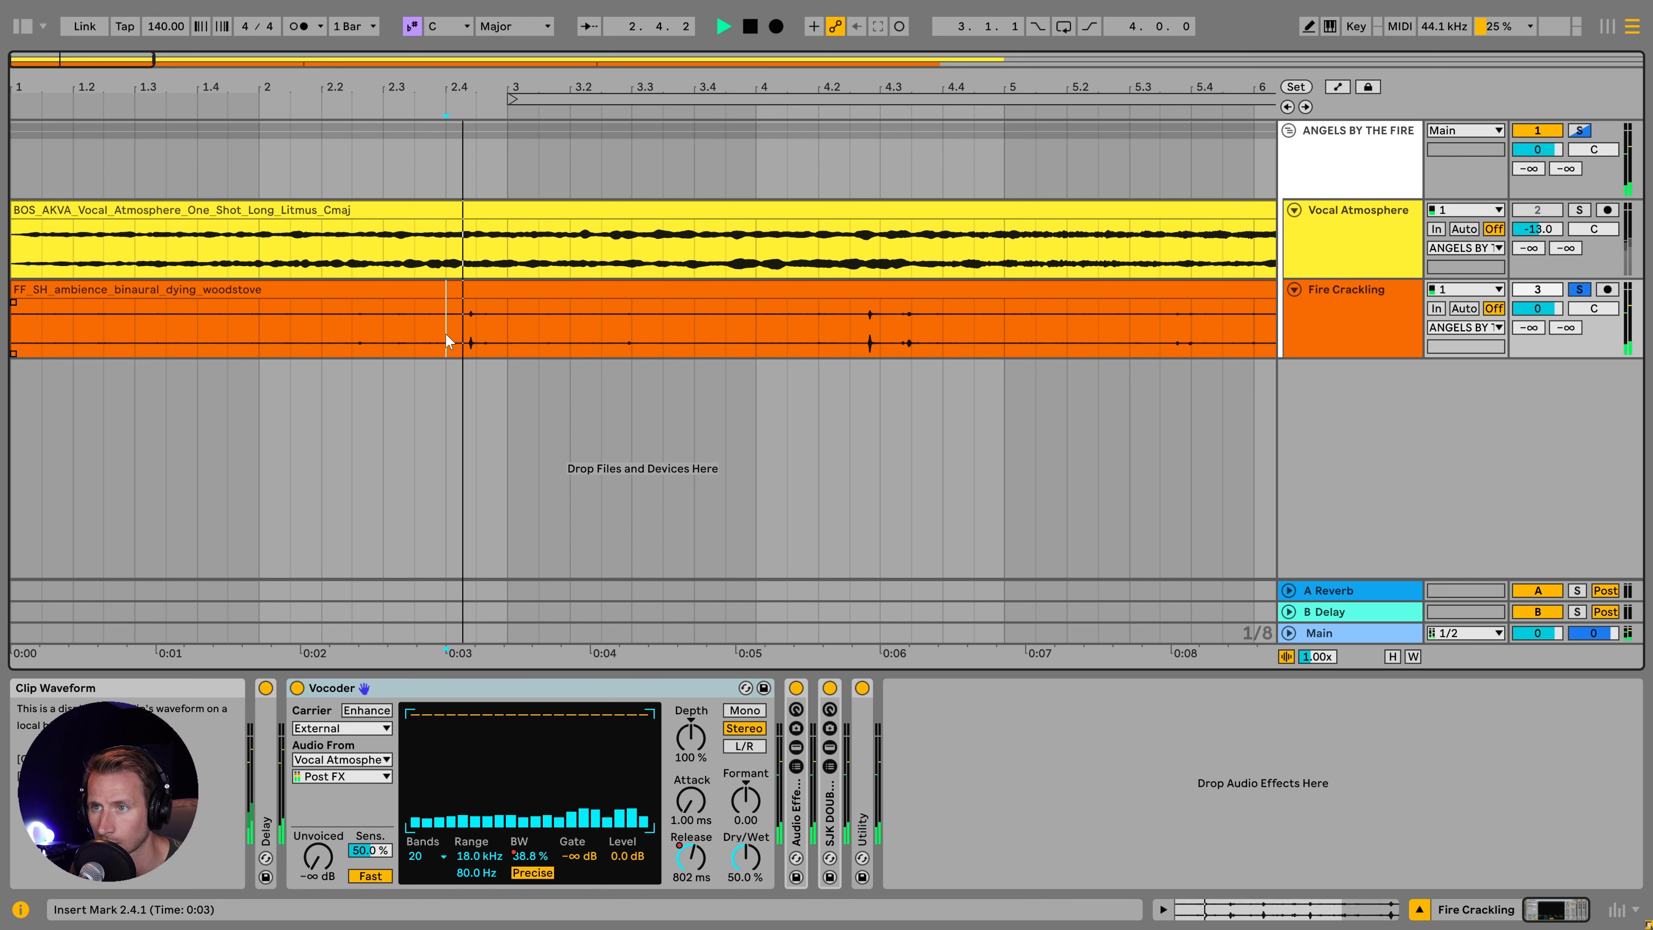
pyautogui.press('space')
# - Play the Fire Crackling track while varying the Vocoder's Dry/Wet from 0% up to 73%, then to 63%
pyautogui.click(149, 209)
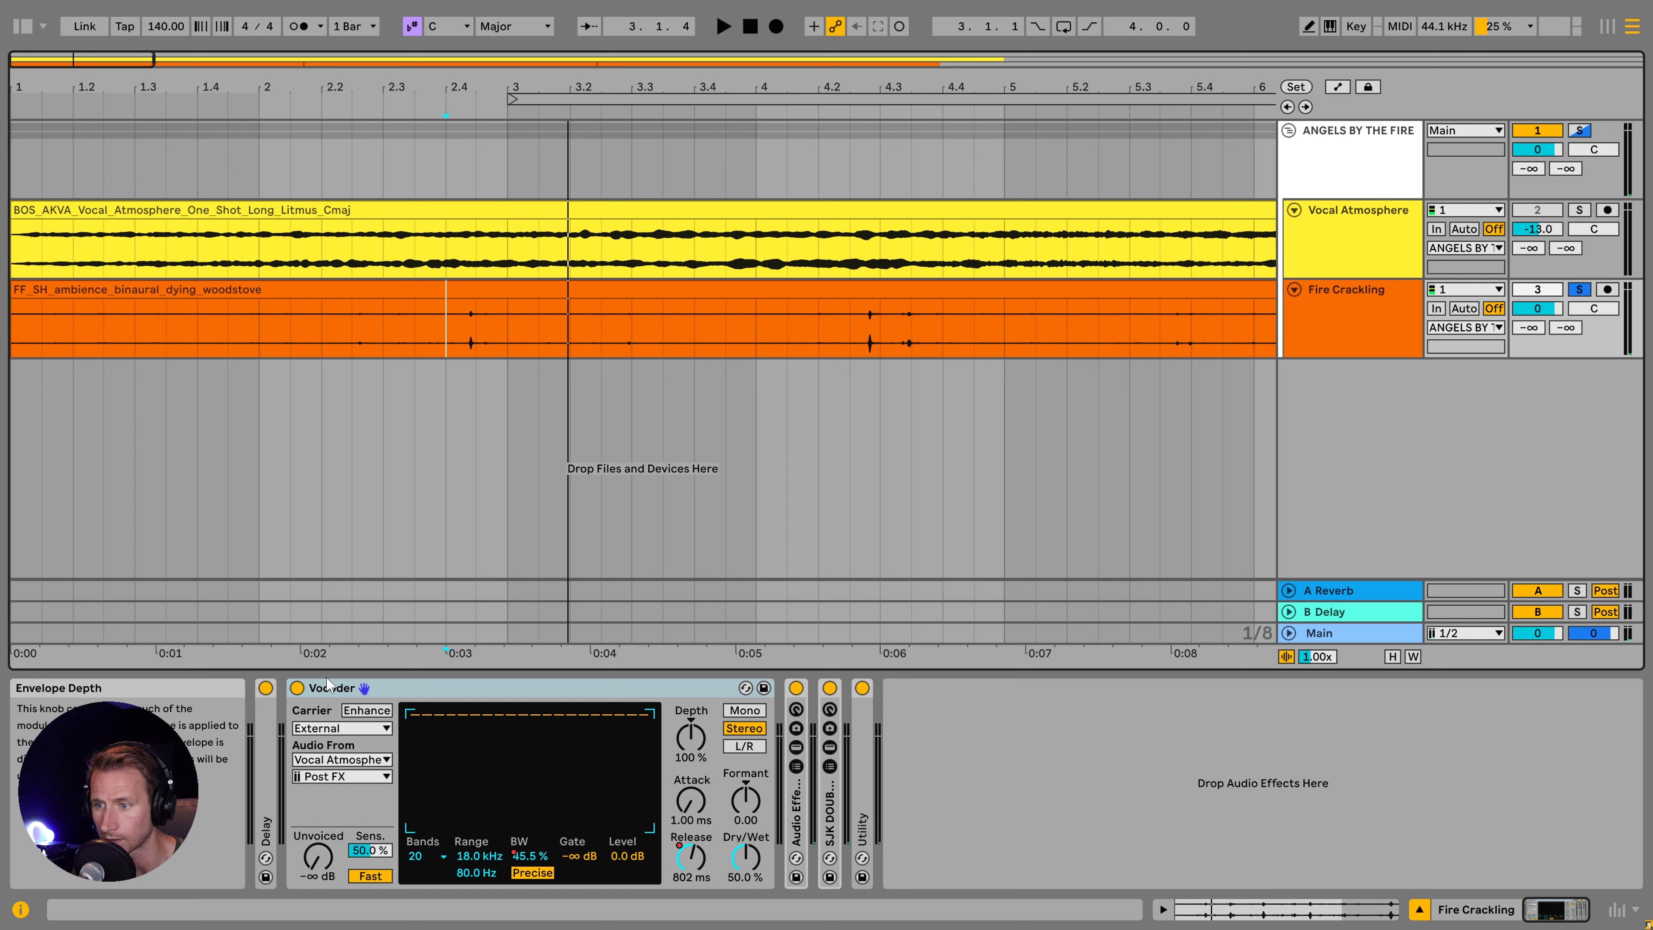
pyautogui.click(727, 874)
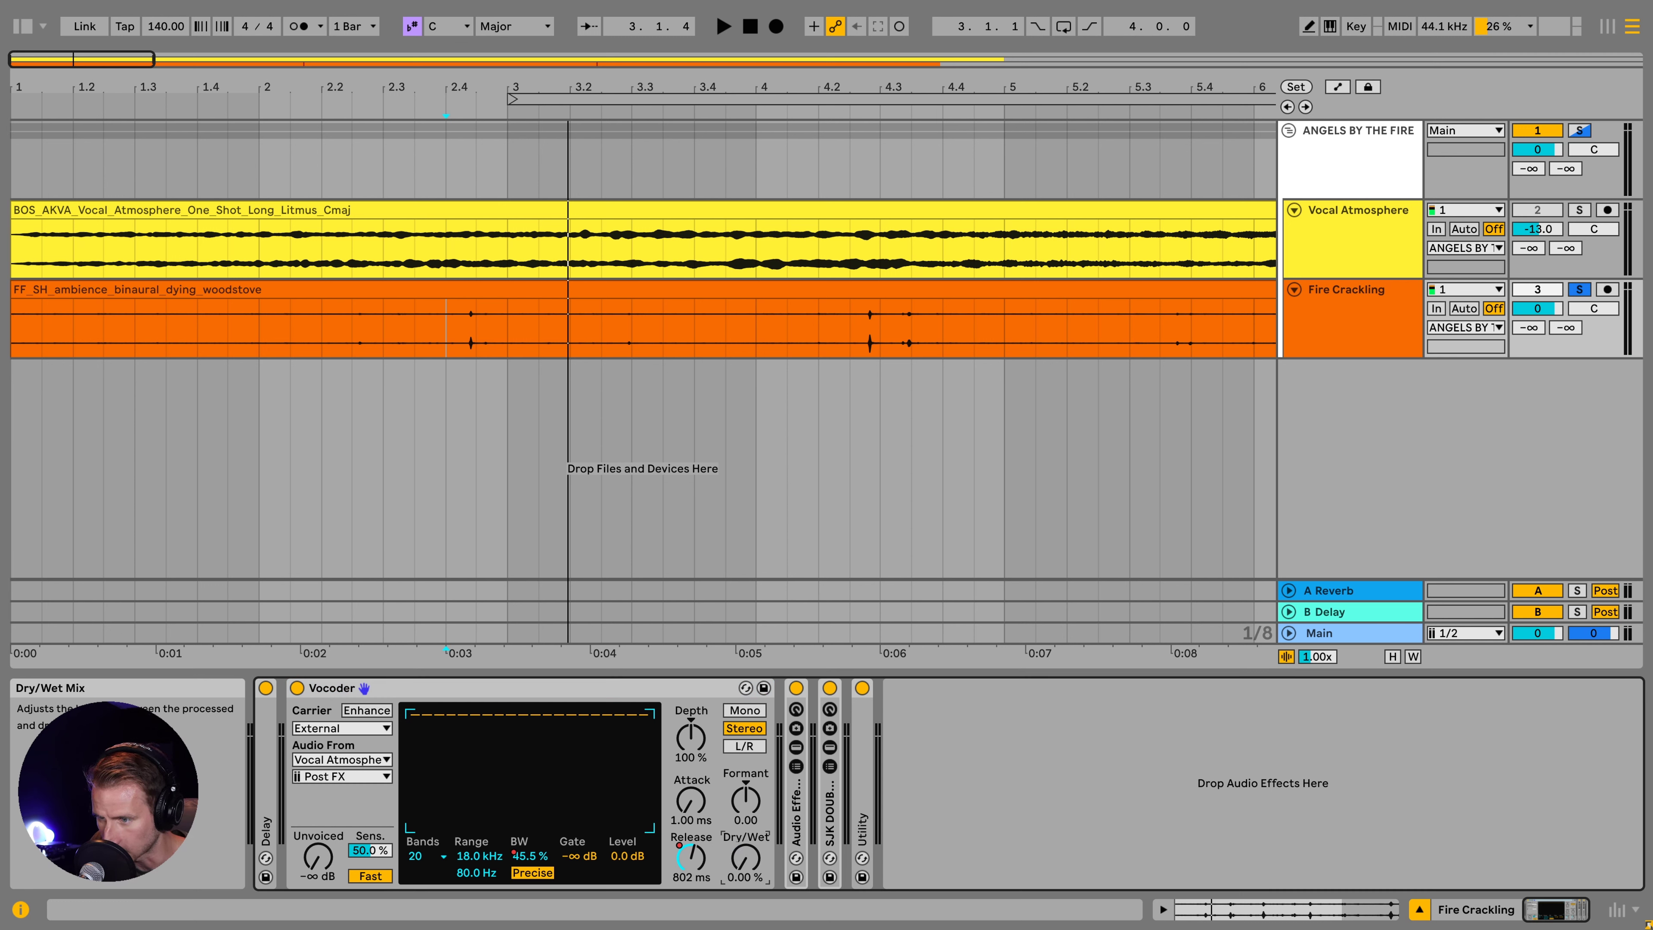
pyautogui.press('space')
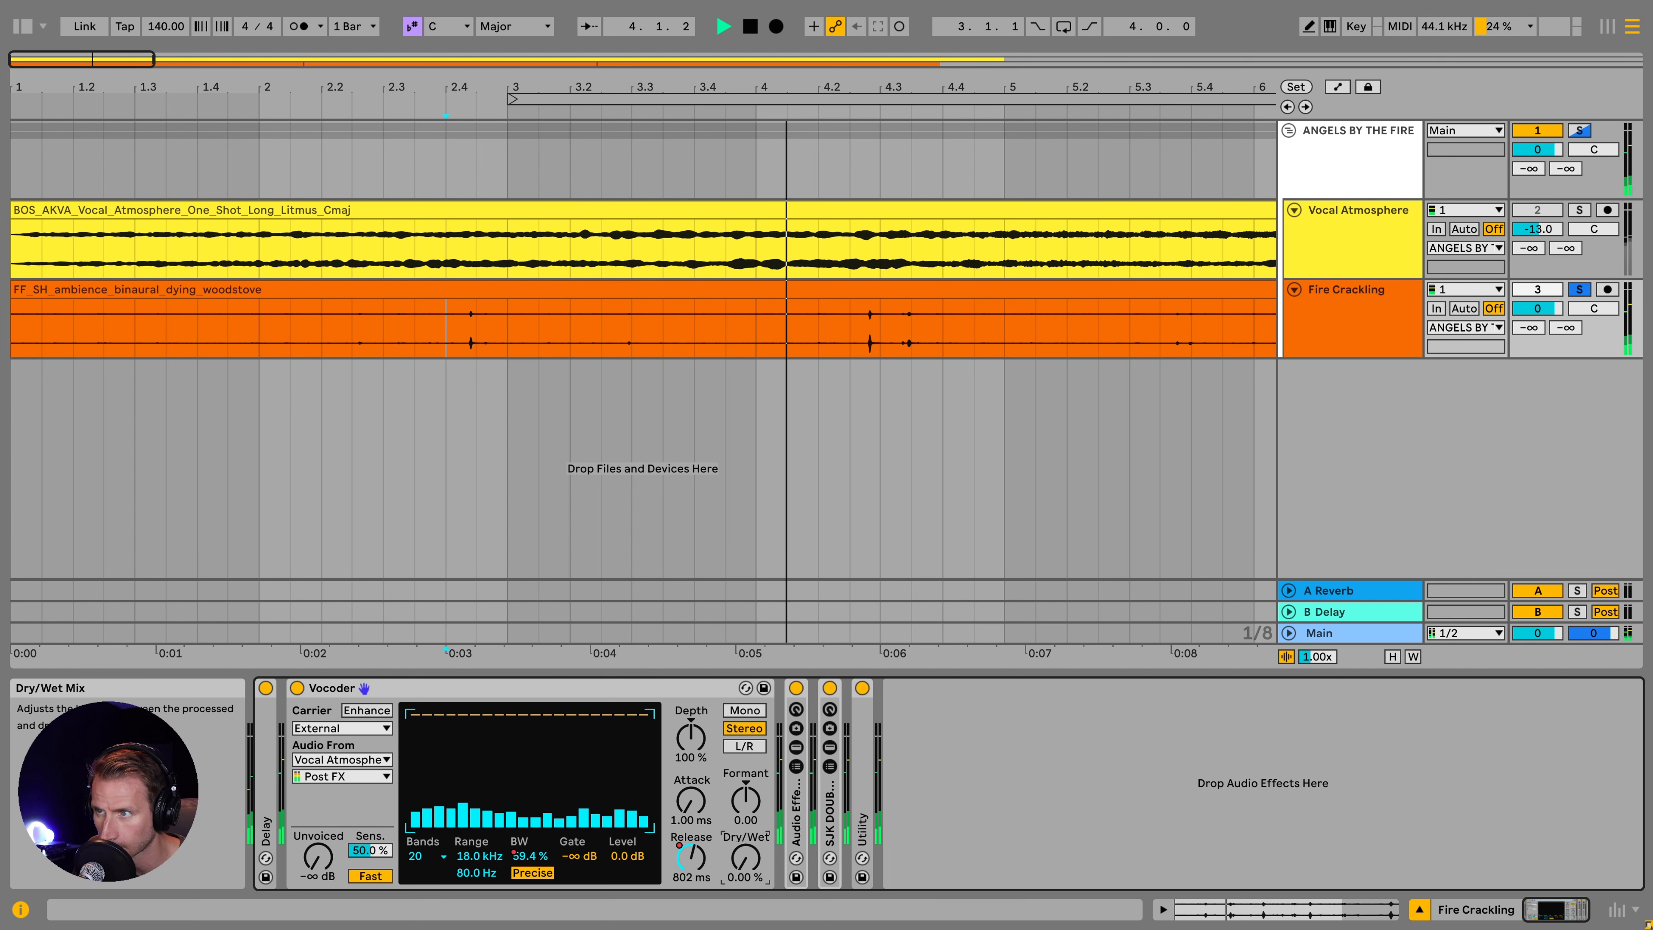
pyautogui.press('space')
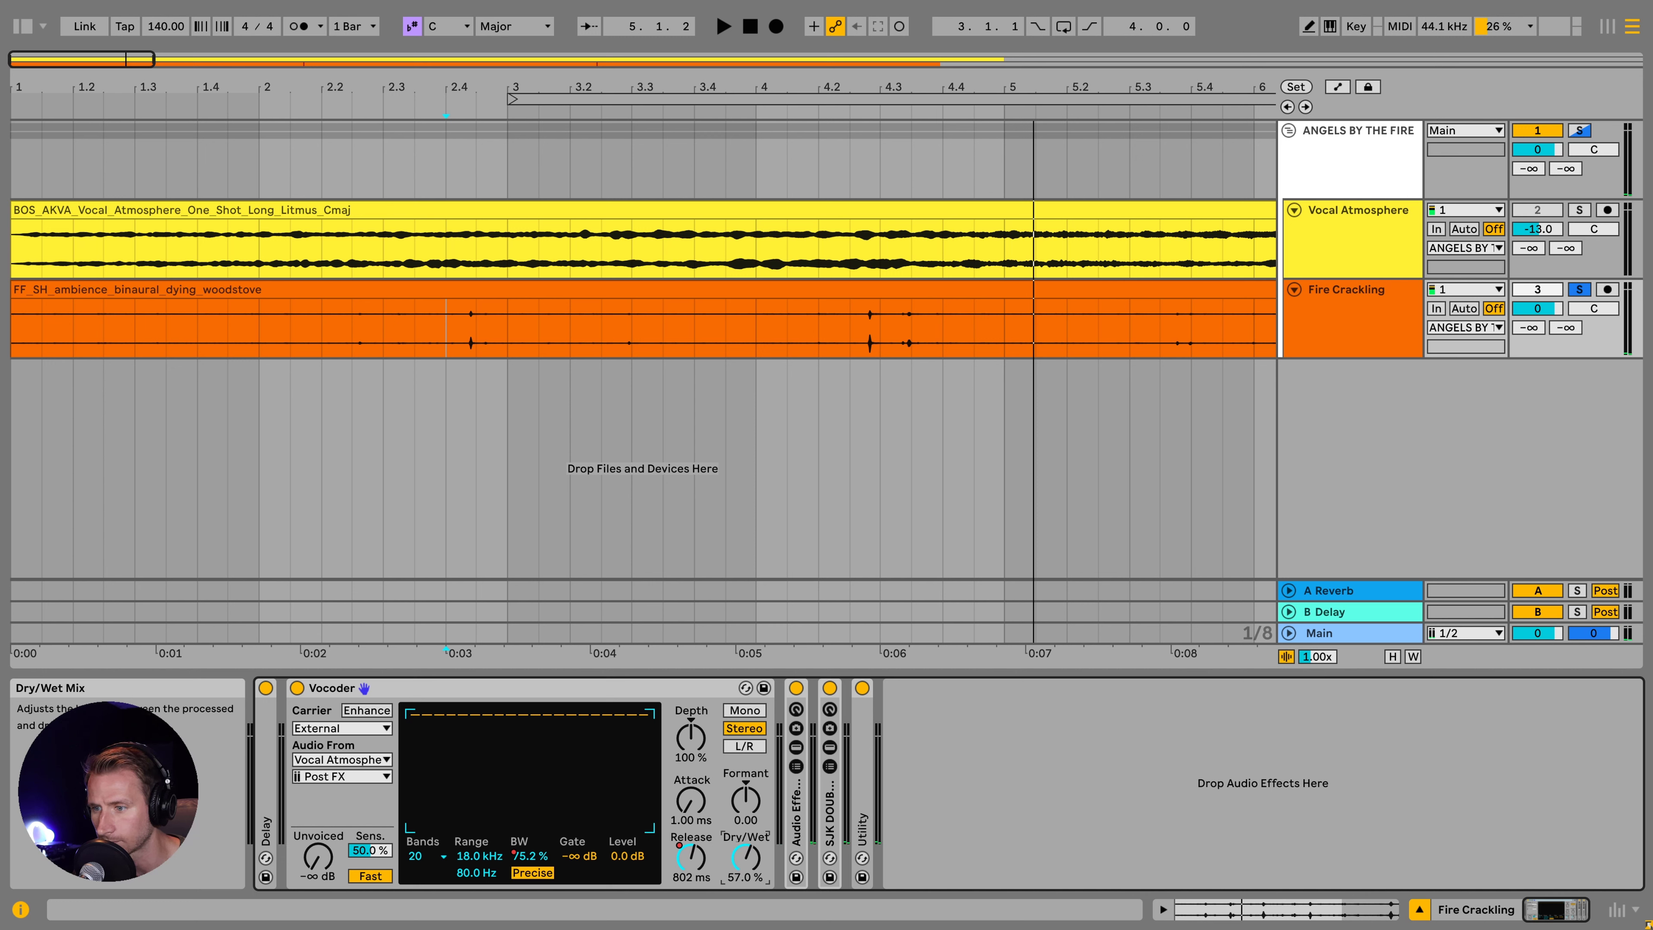
pyautogui.press('space')
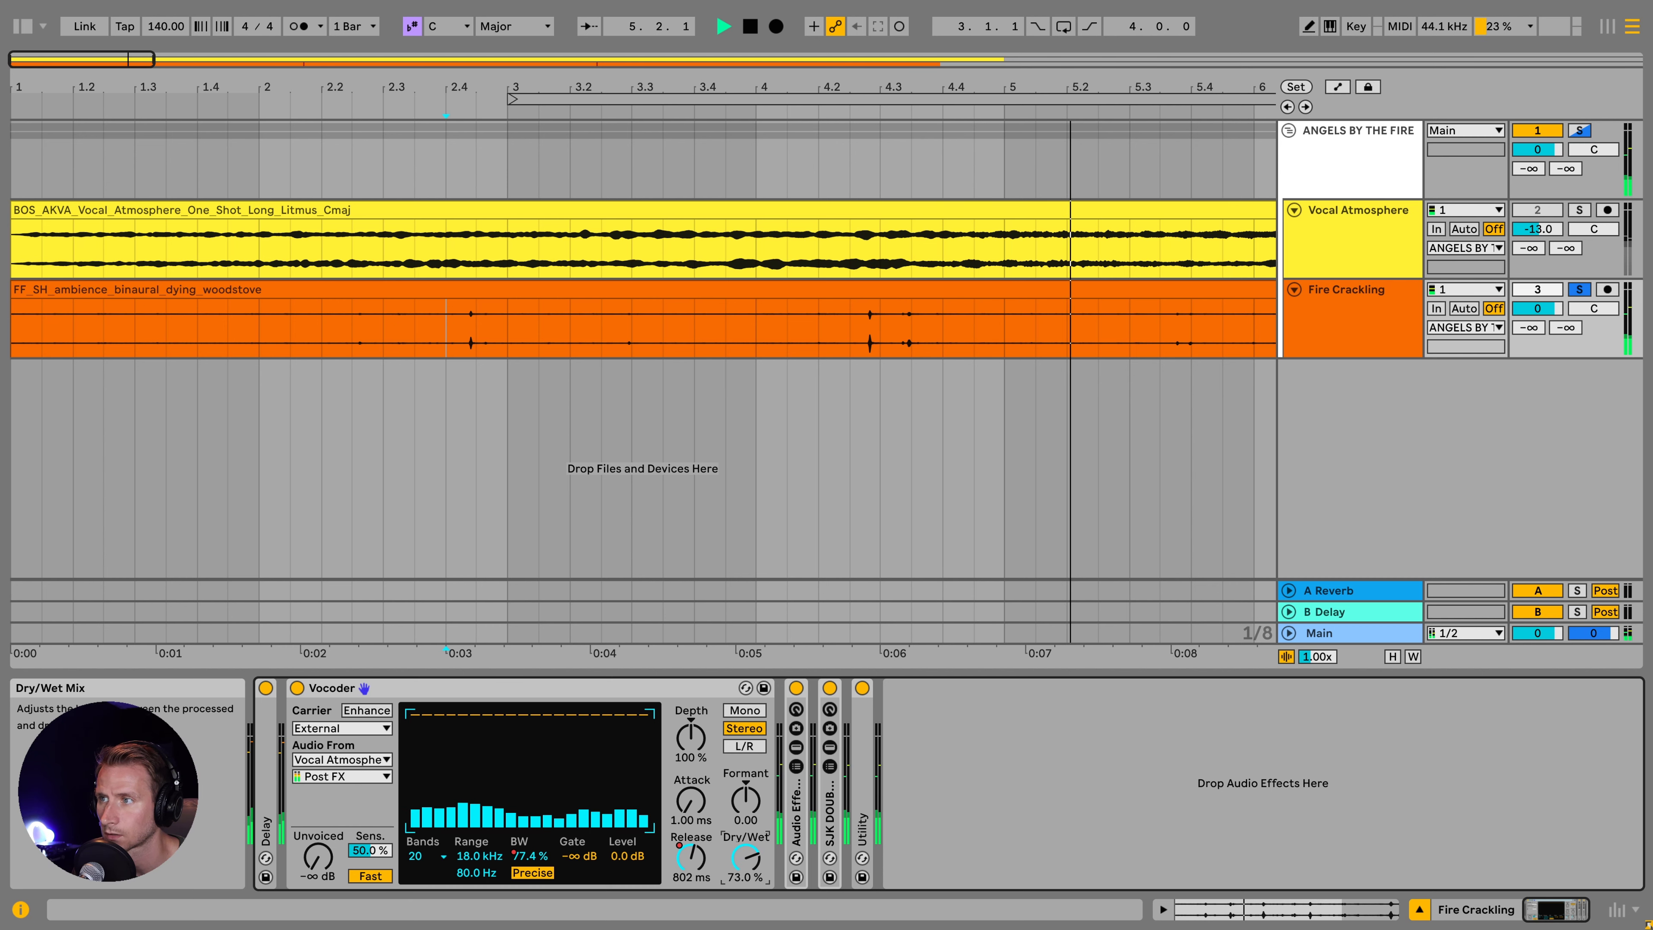
pyautogui.press('-')
pyautogui.press('-')
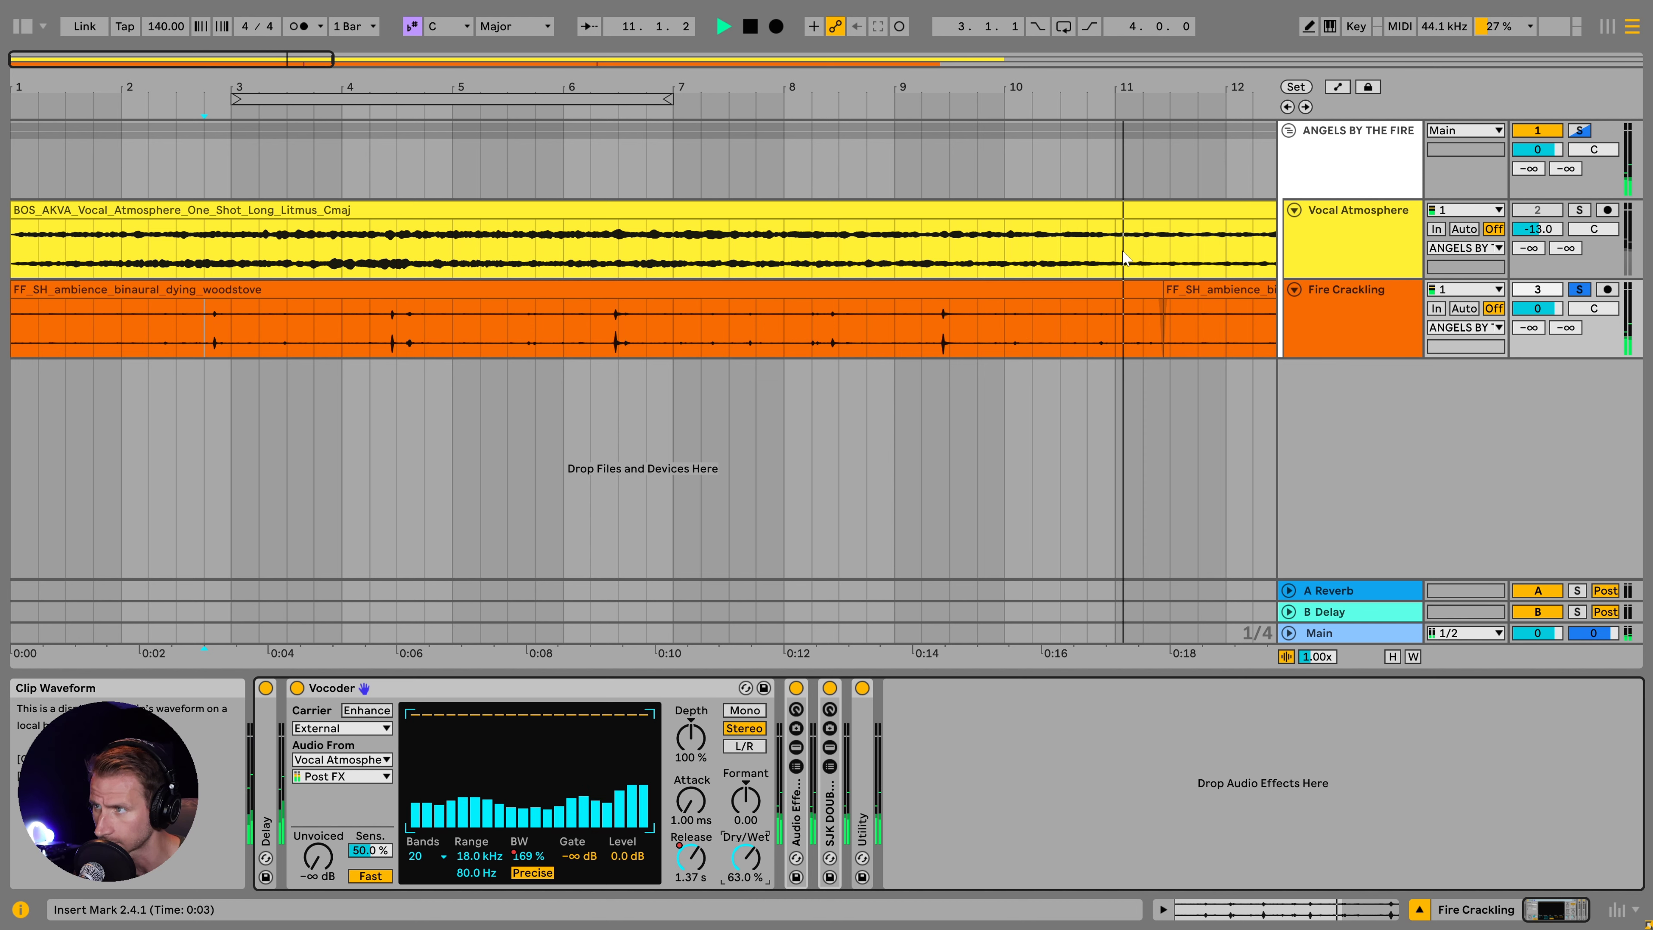
pyautogui.click(1353, 172)
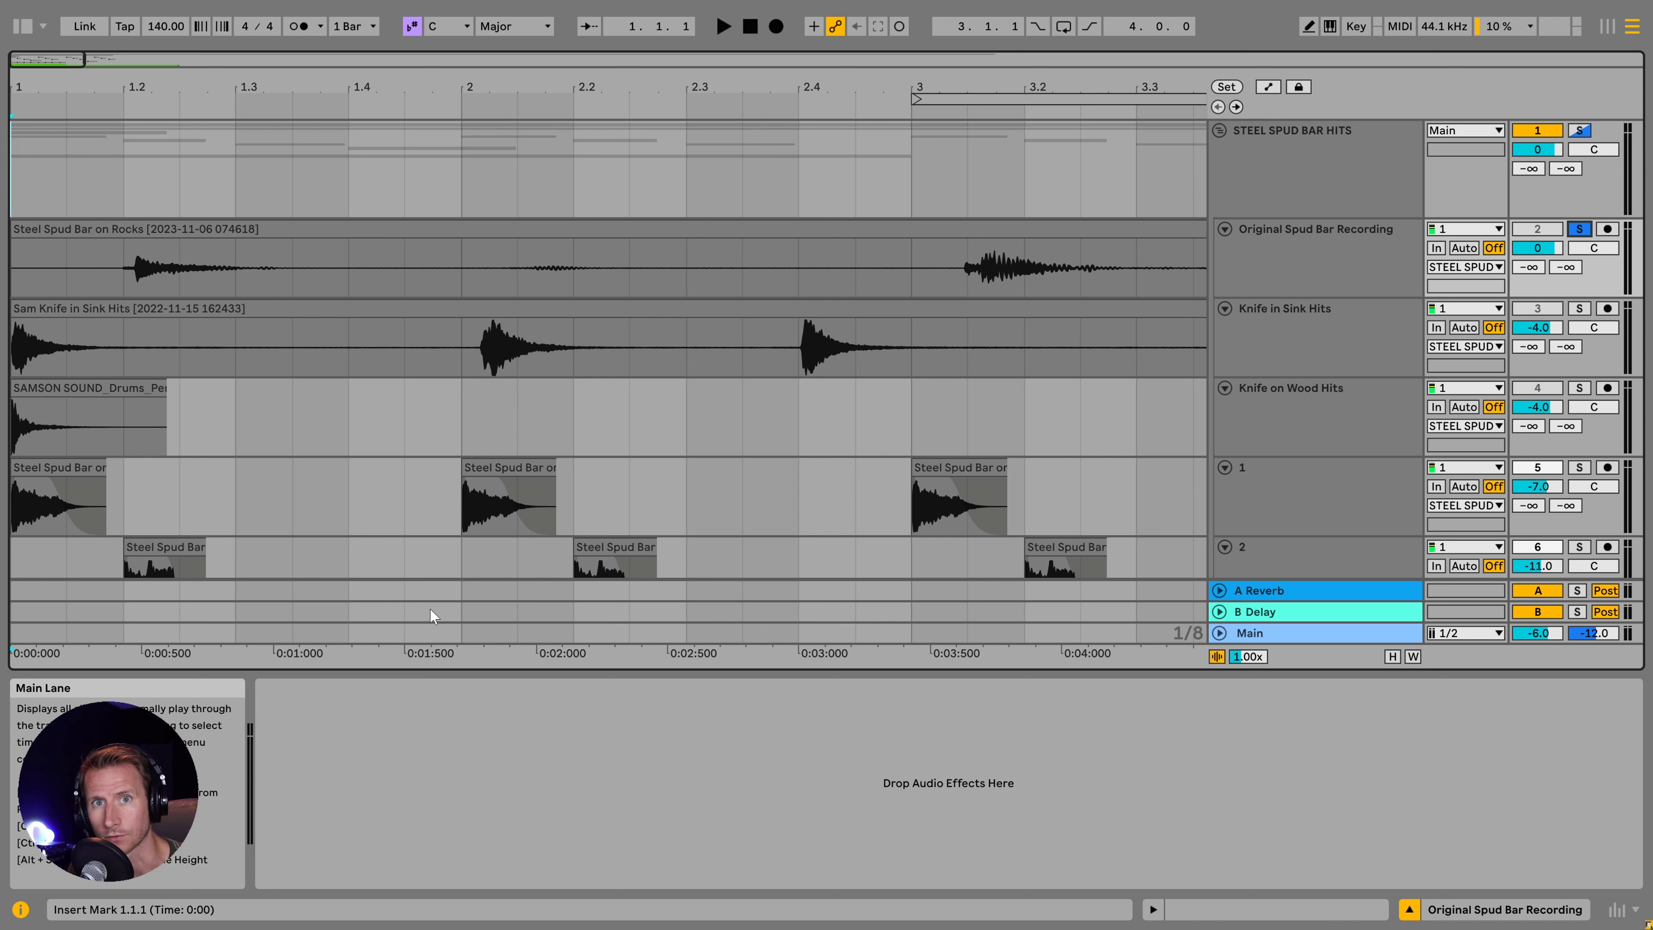
# - Play the soloed Original Spud Bar Recording track from within bar 1 and from bar 3
pyautogui.click(120, 184)
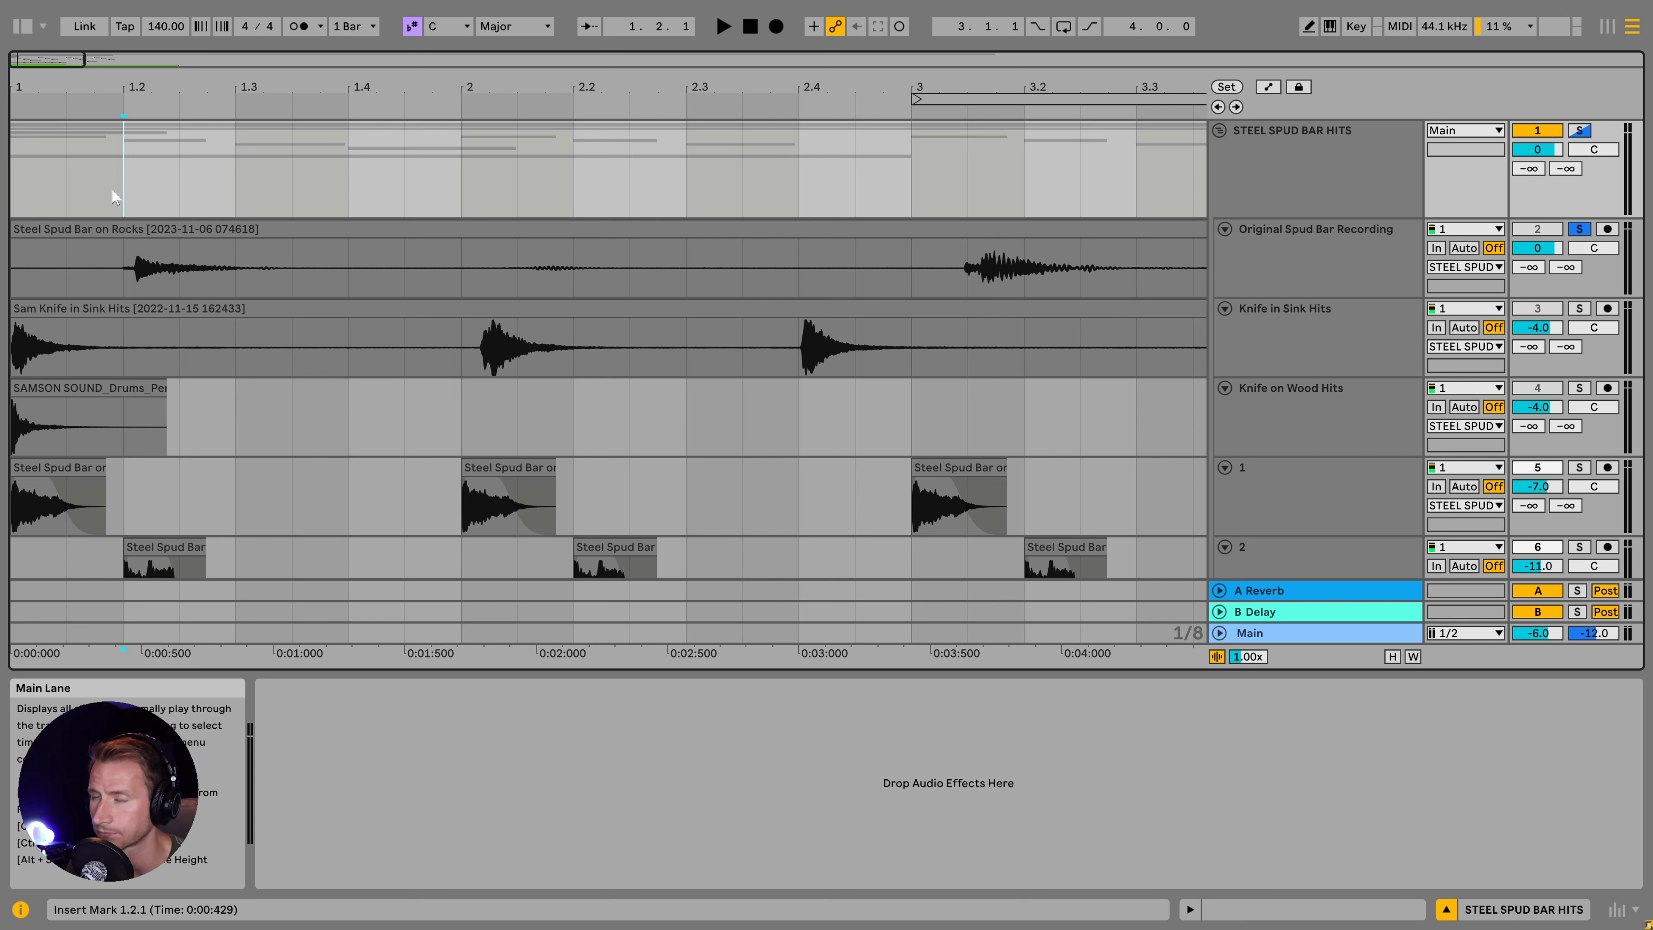
pyautogui.press('-')
pyautogui.click(54, 276)
pyautogui.press('space')
pyautogui.click(418, 275)
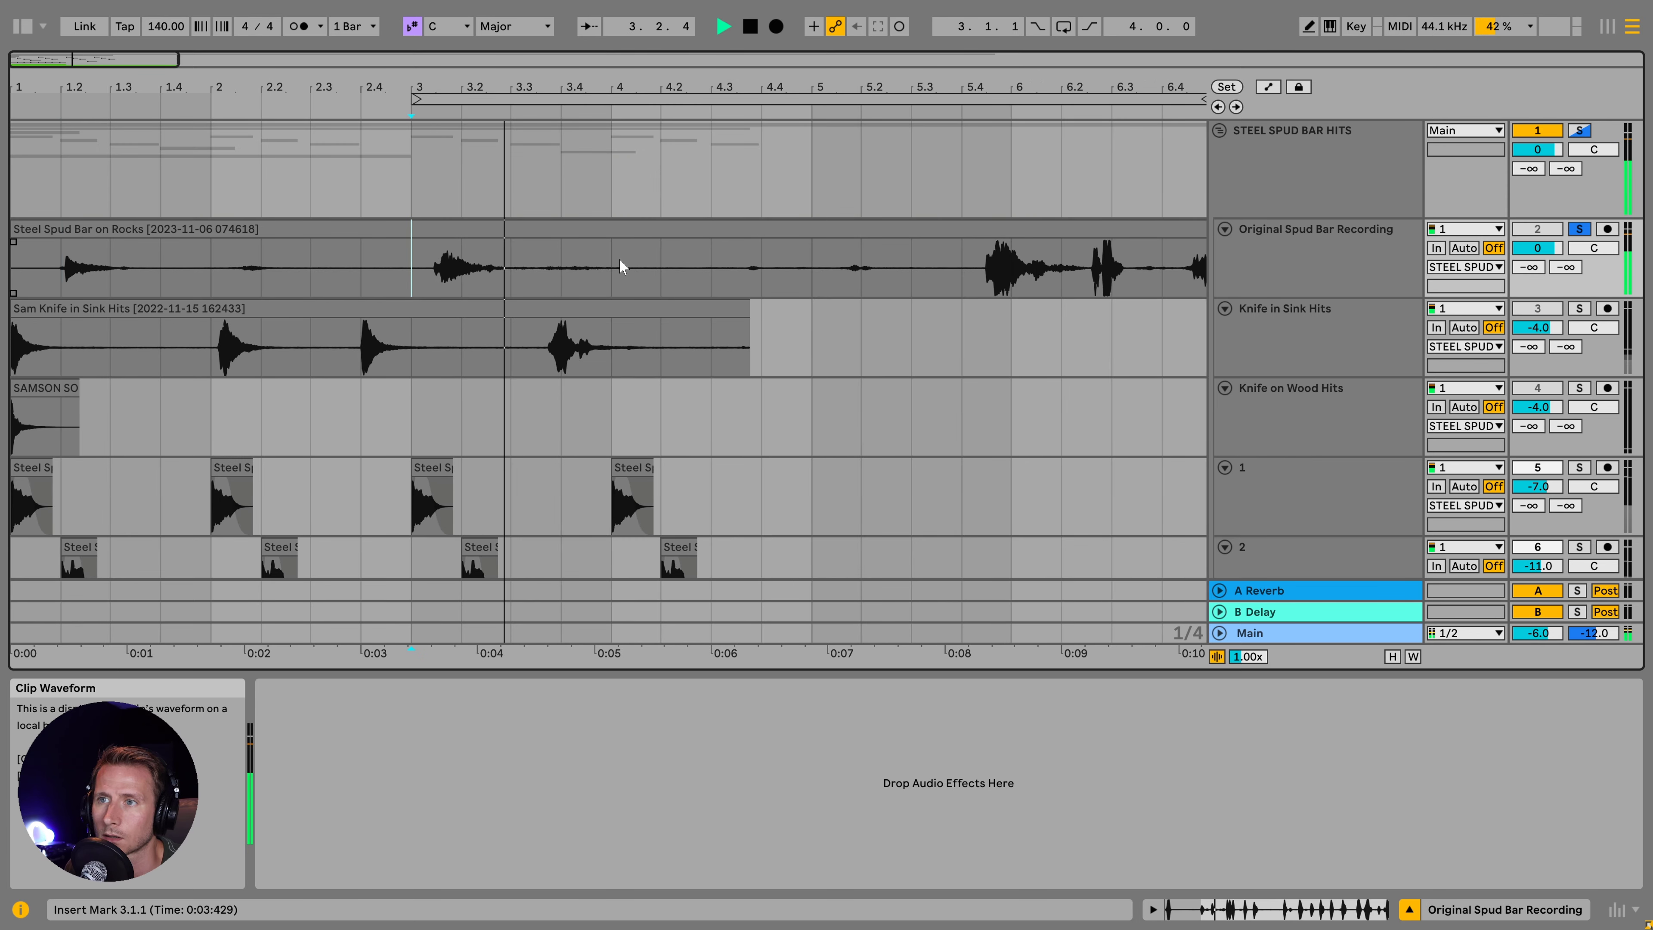
pyautogui.press('-')
pyautogui.press('space')
# - Play the Original Spud Bar Recording from bar 9 and return to the start of the arrangement at 1.3.1
pyautogui.click(731, 273)
pyautogui.press('space')
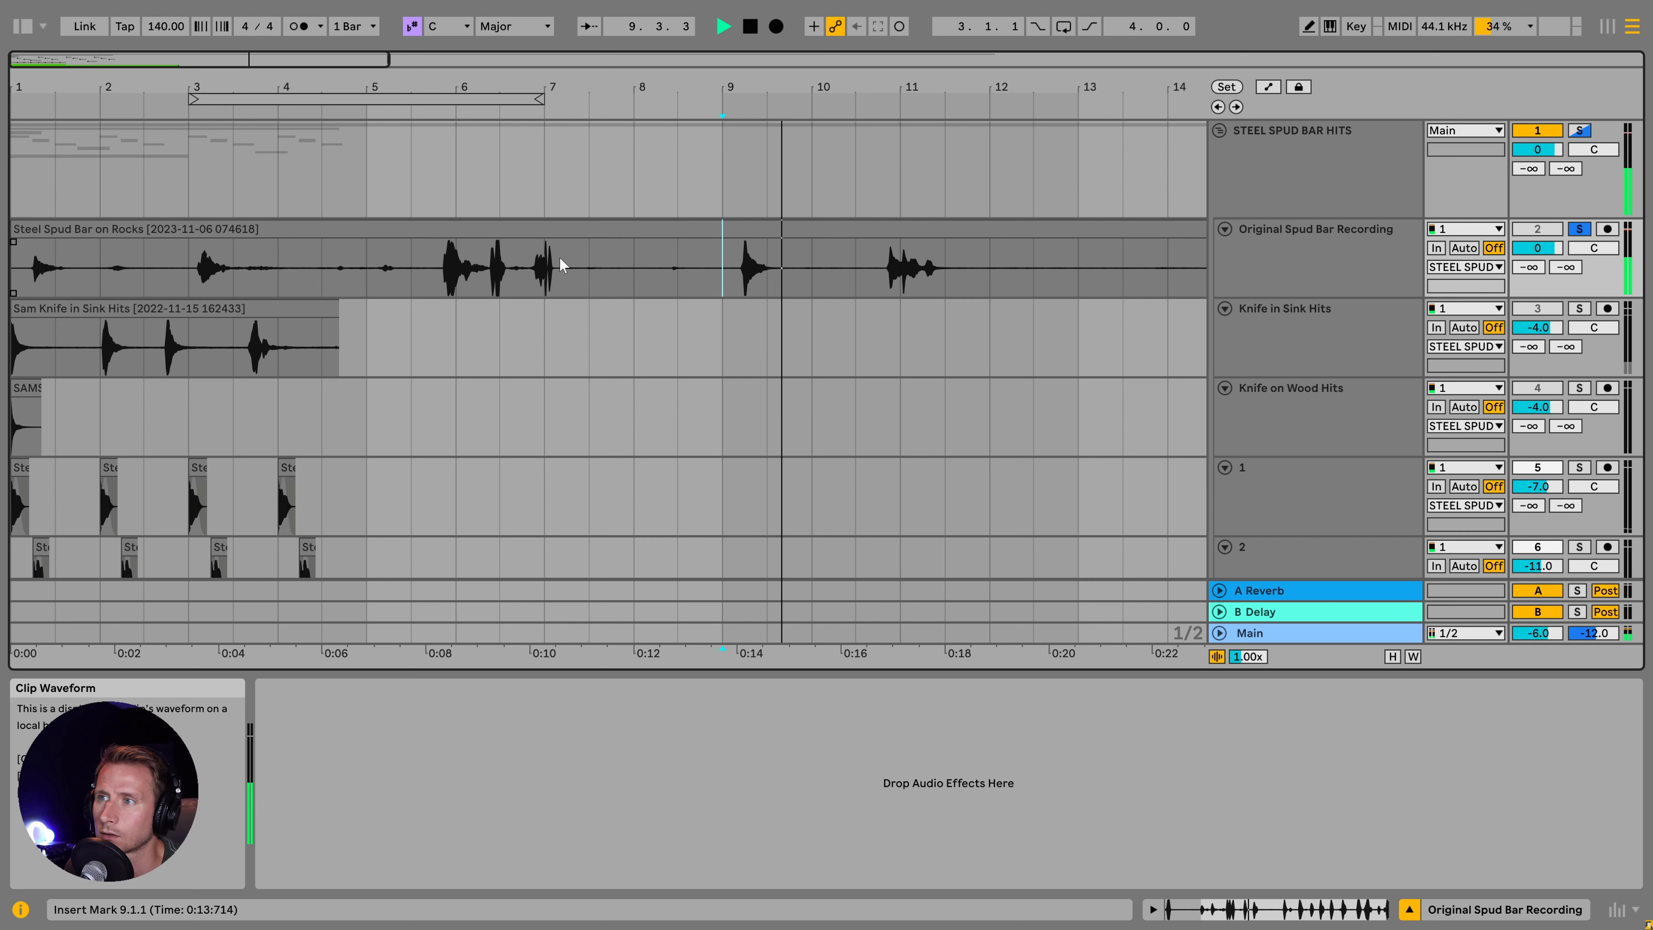
pyautogui.press('space')
pyautogui.scroll(3, 54, 222)
pyautogui.click(47, 202)
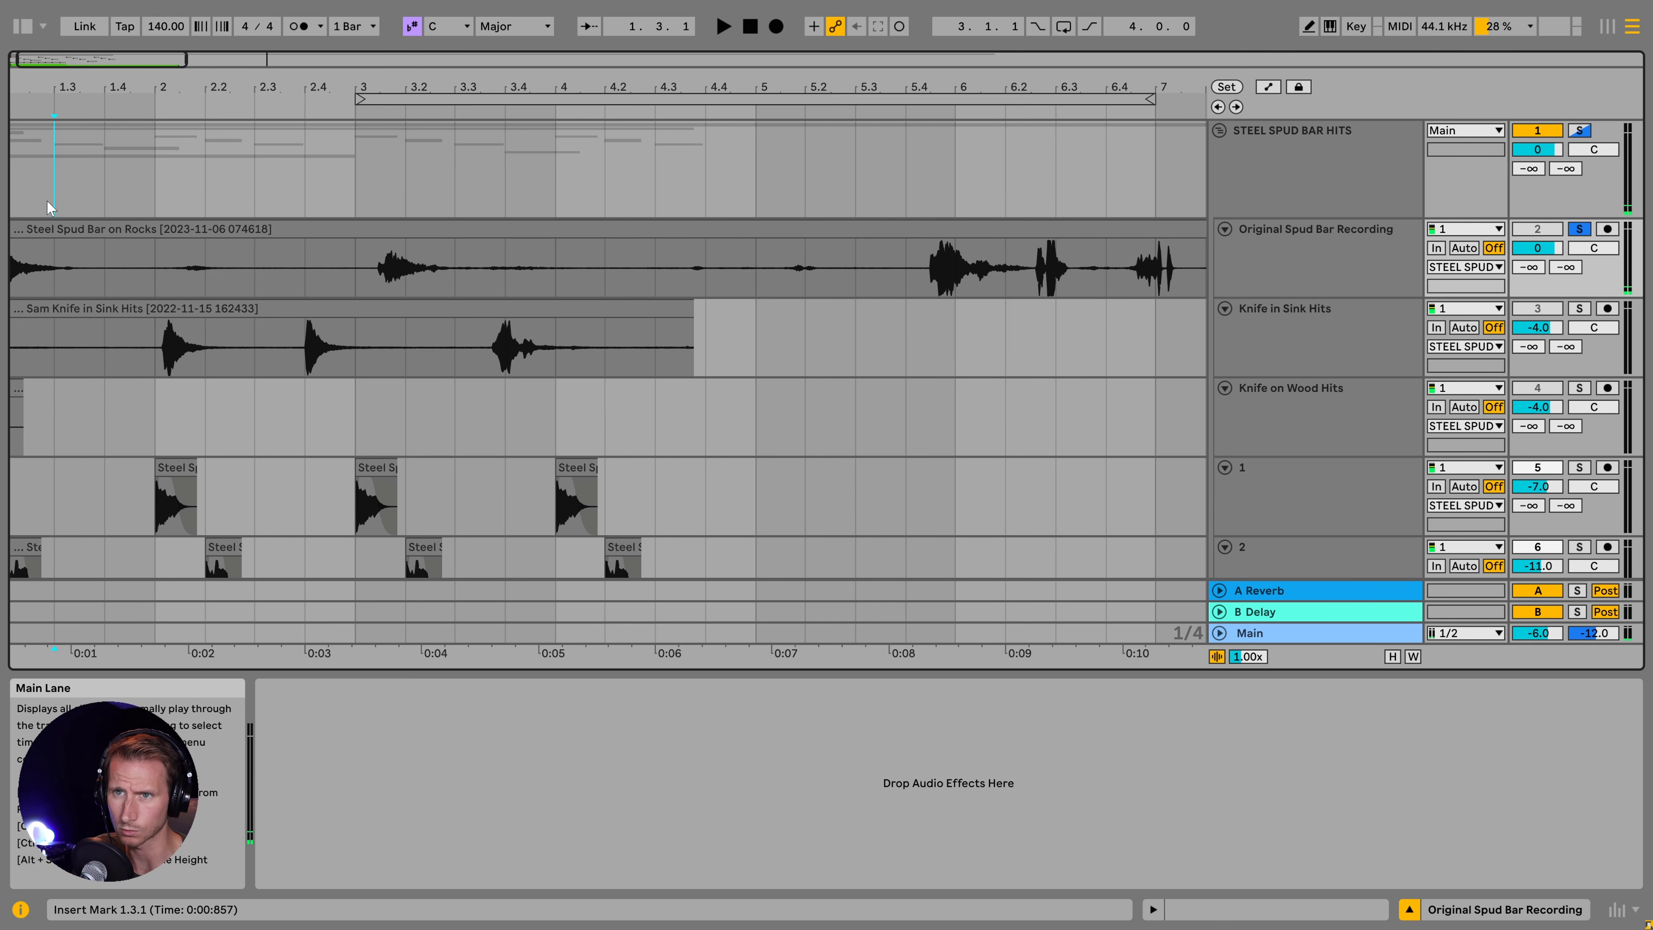
# - Play the first steel spud bar hits on tracks 1 and 2 from the start of the arrangement, soloing each track
pyautogui.press('Home')
pyautogui.scroll(-5, 65, 326)
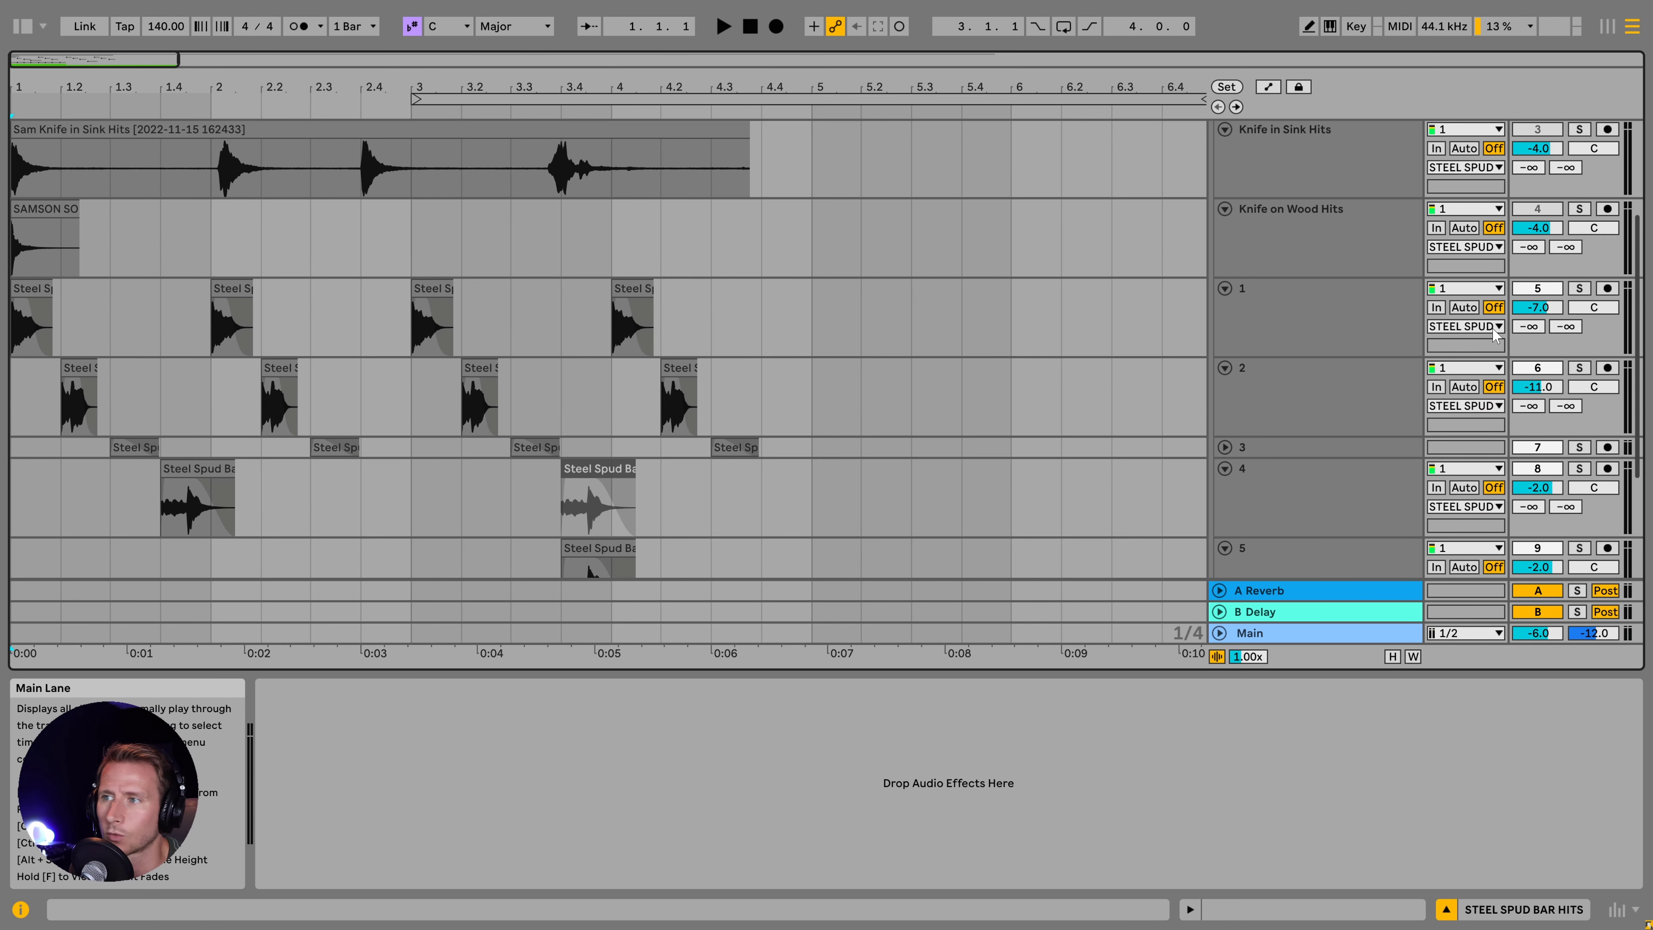
pyautogui.click(1578, 290)
pyautogui.click(25, 288)
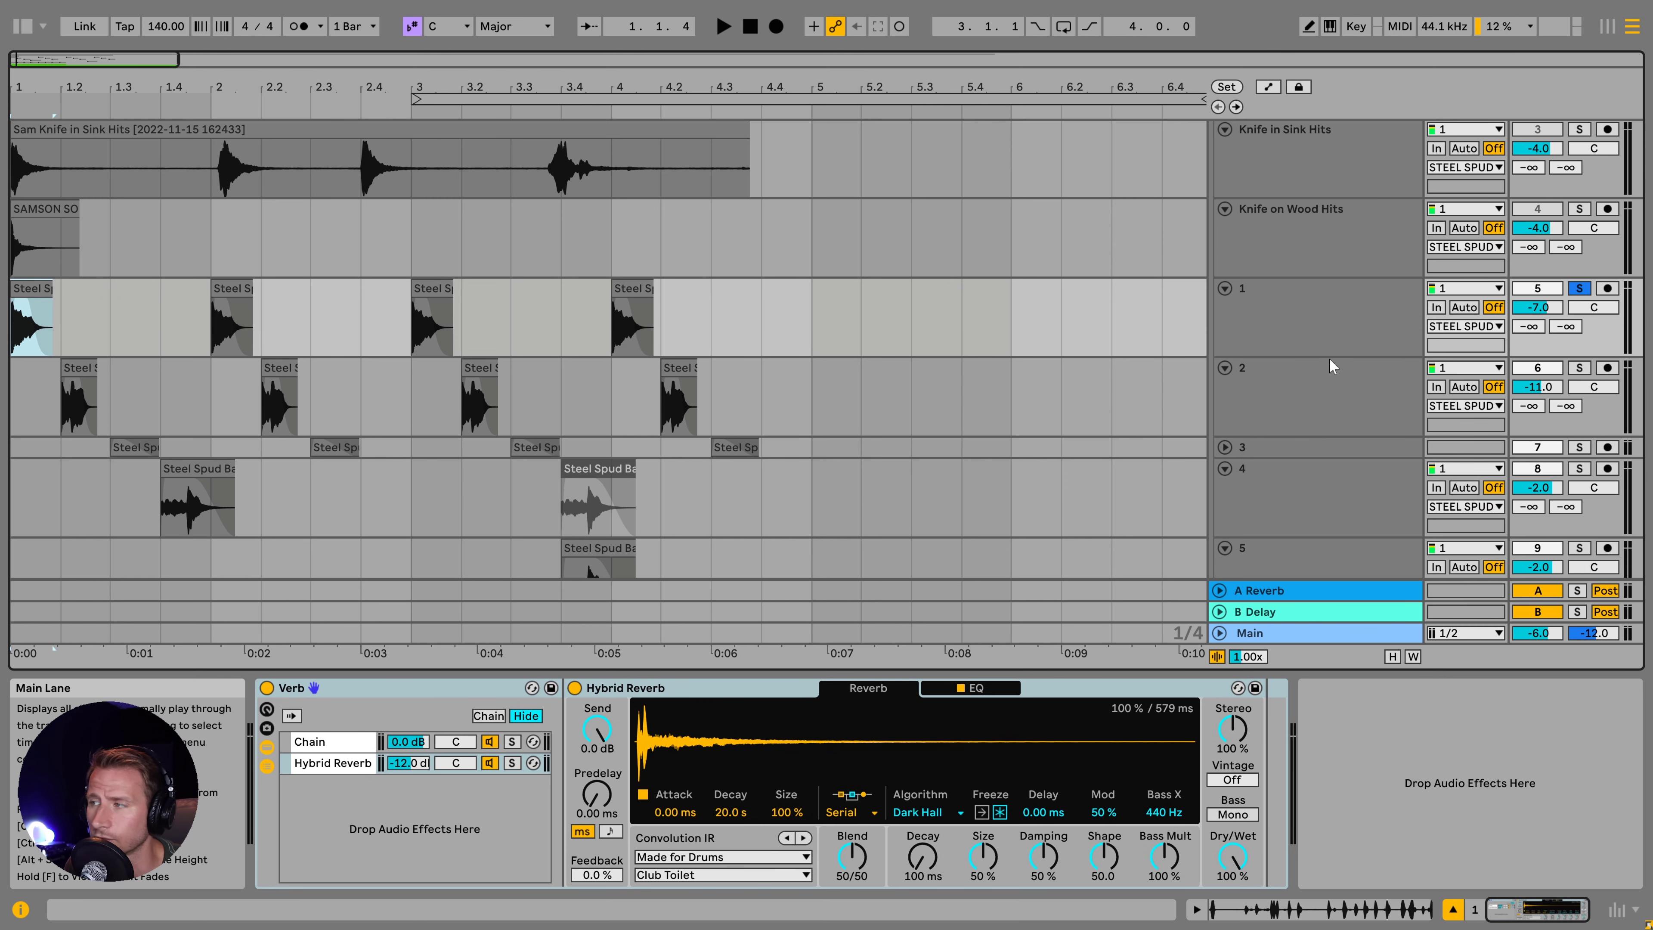
pyautogui.press('space')
pyautogui.click(1579, 369)
pyautogui.click(79, 399)
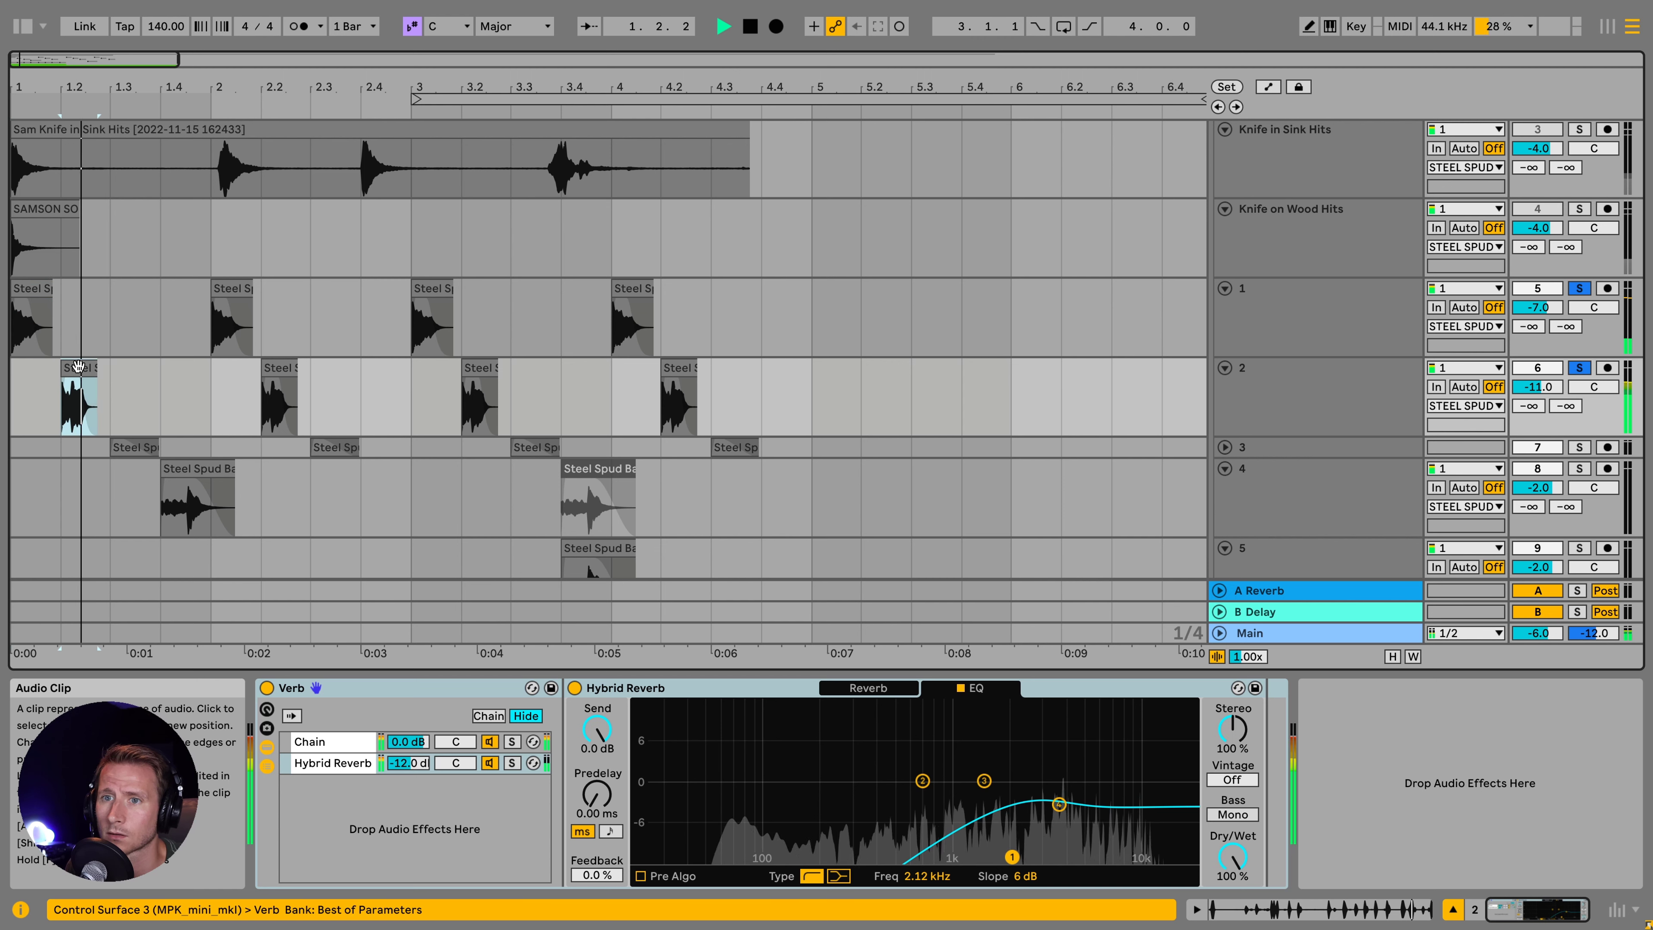
# - Solo track 4 of the steel spud bar hits and play its first clip from 1.4.1
pyautogui.click(207, 468)
pyautogui.scroll(-3, 586, 495)
pyautogui.click(1330, 433)
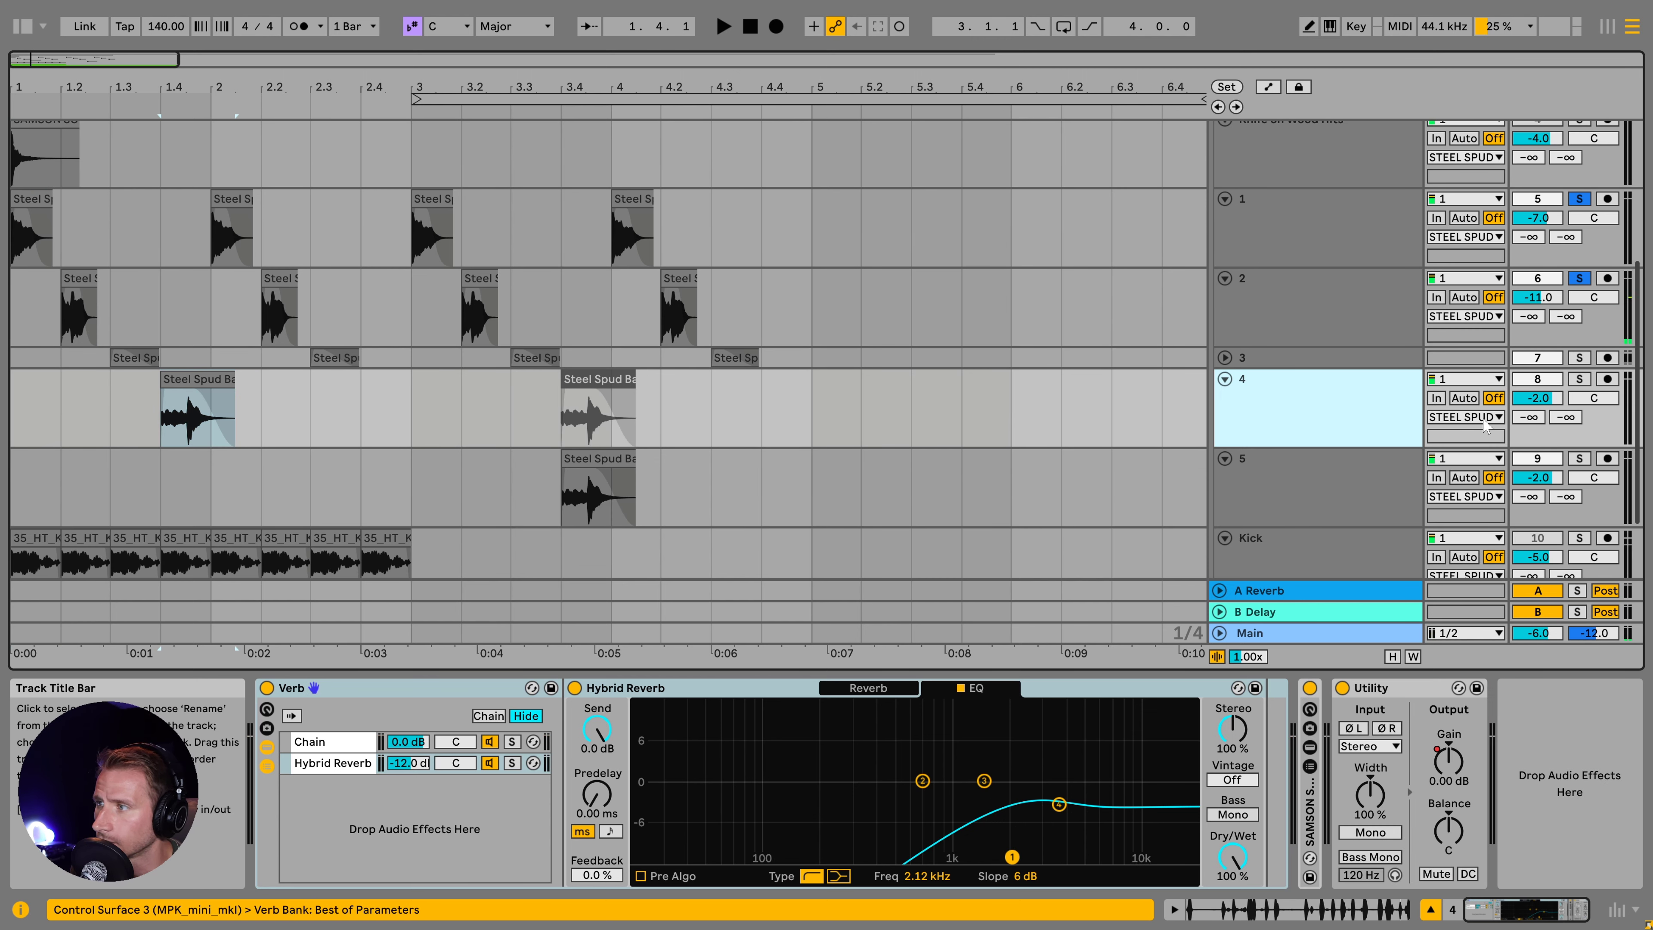
pyautogui.click(1578, 380)
pyautogui.click(185, 377)
pyautogui.press('space')
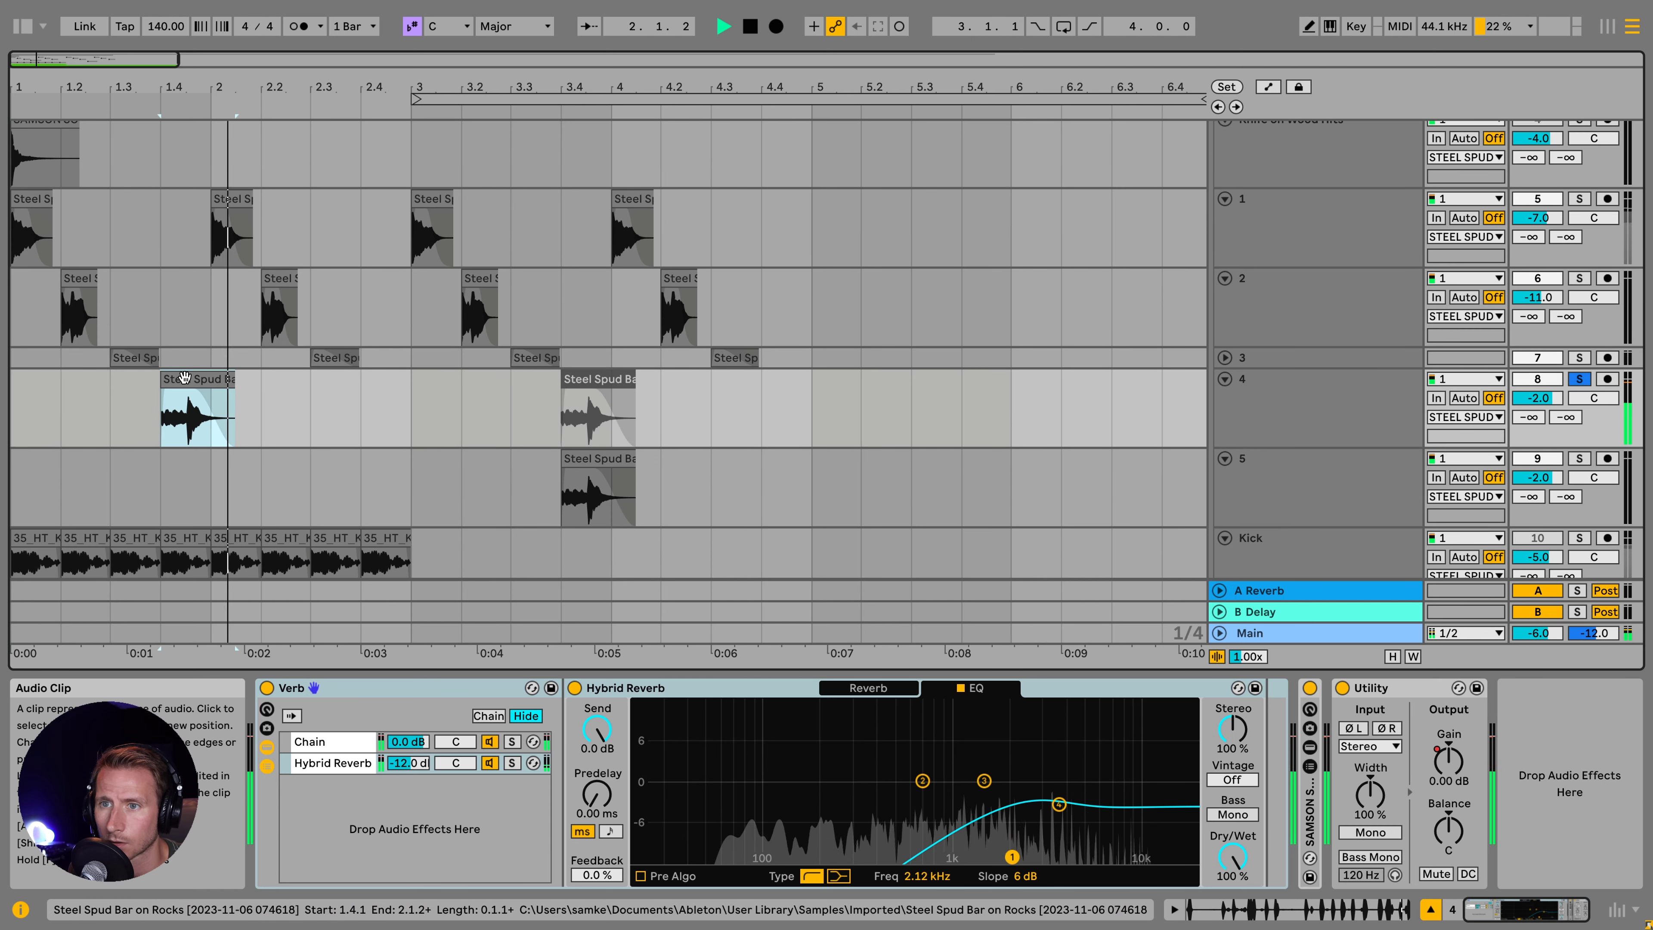
pyautogui.press('space')
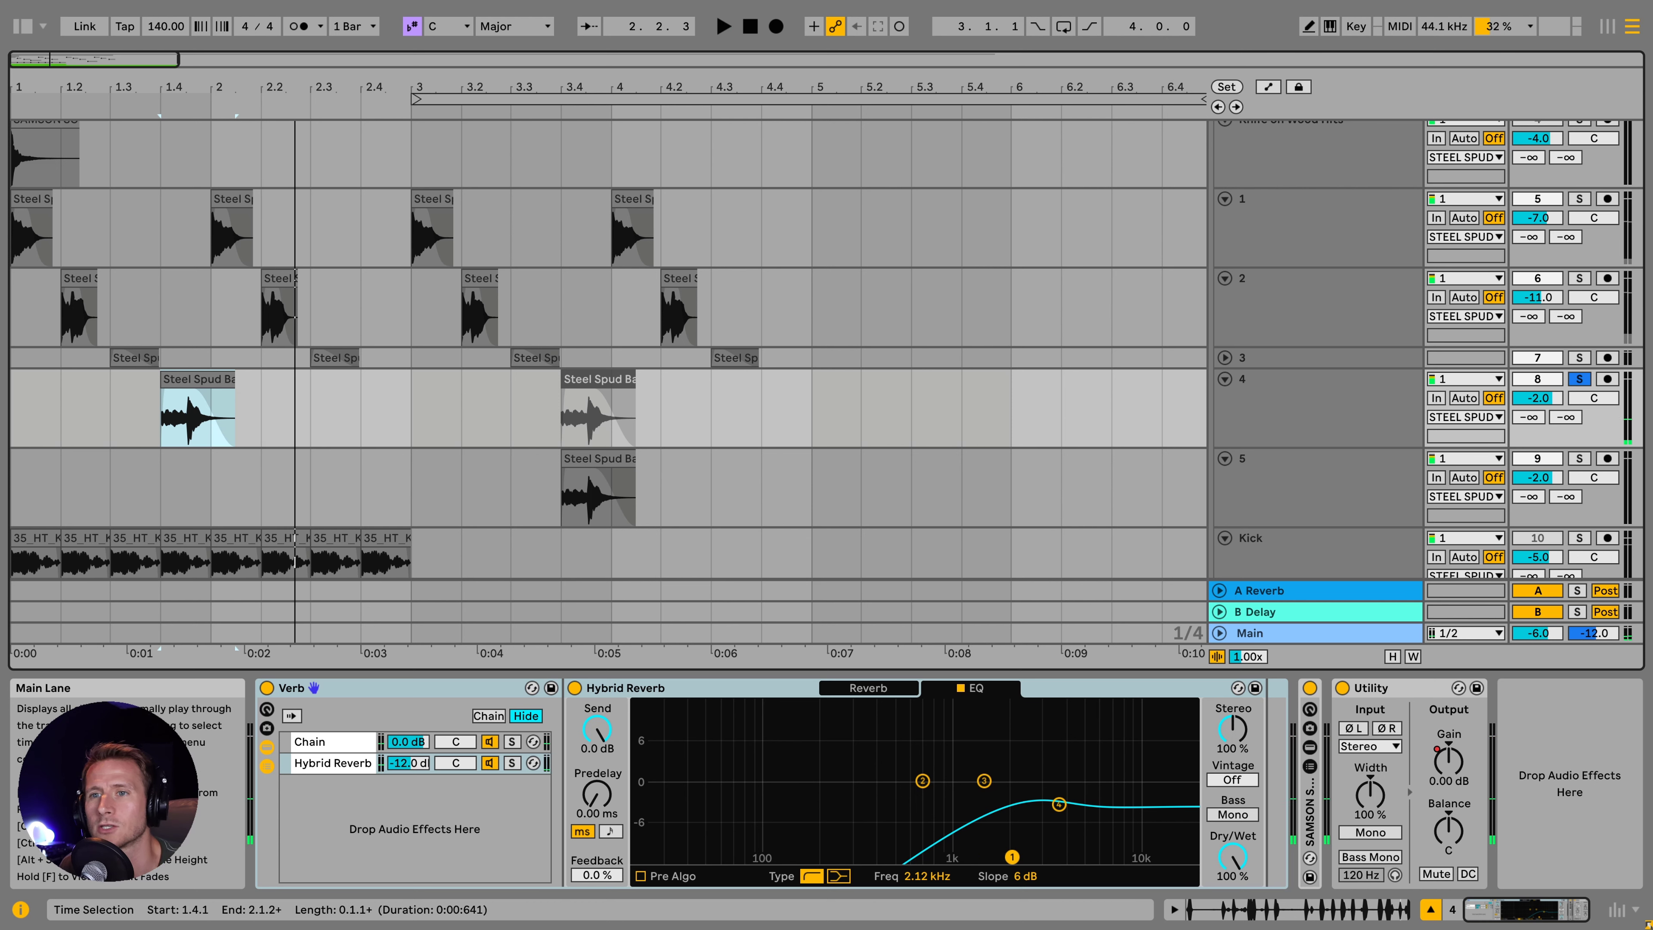
# - Unfold track 3 and add tracks 3, 2, 1 and 5 to the solo alongside track 4
pyautogui.click(24, 220)
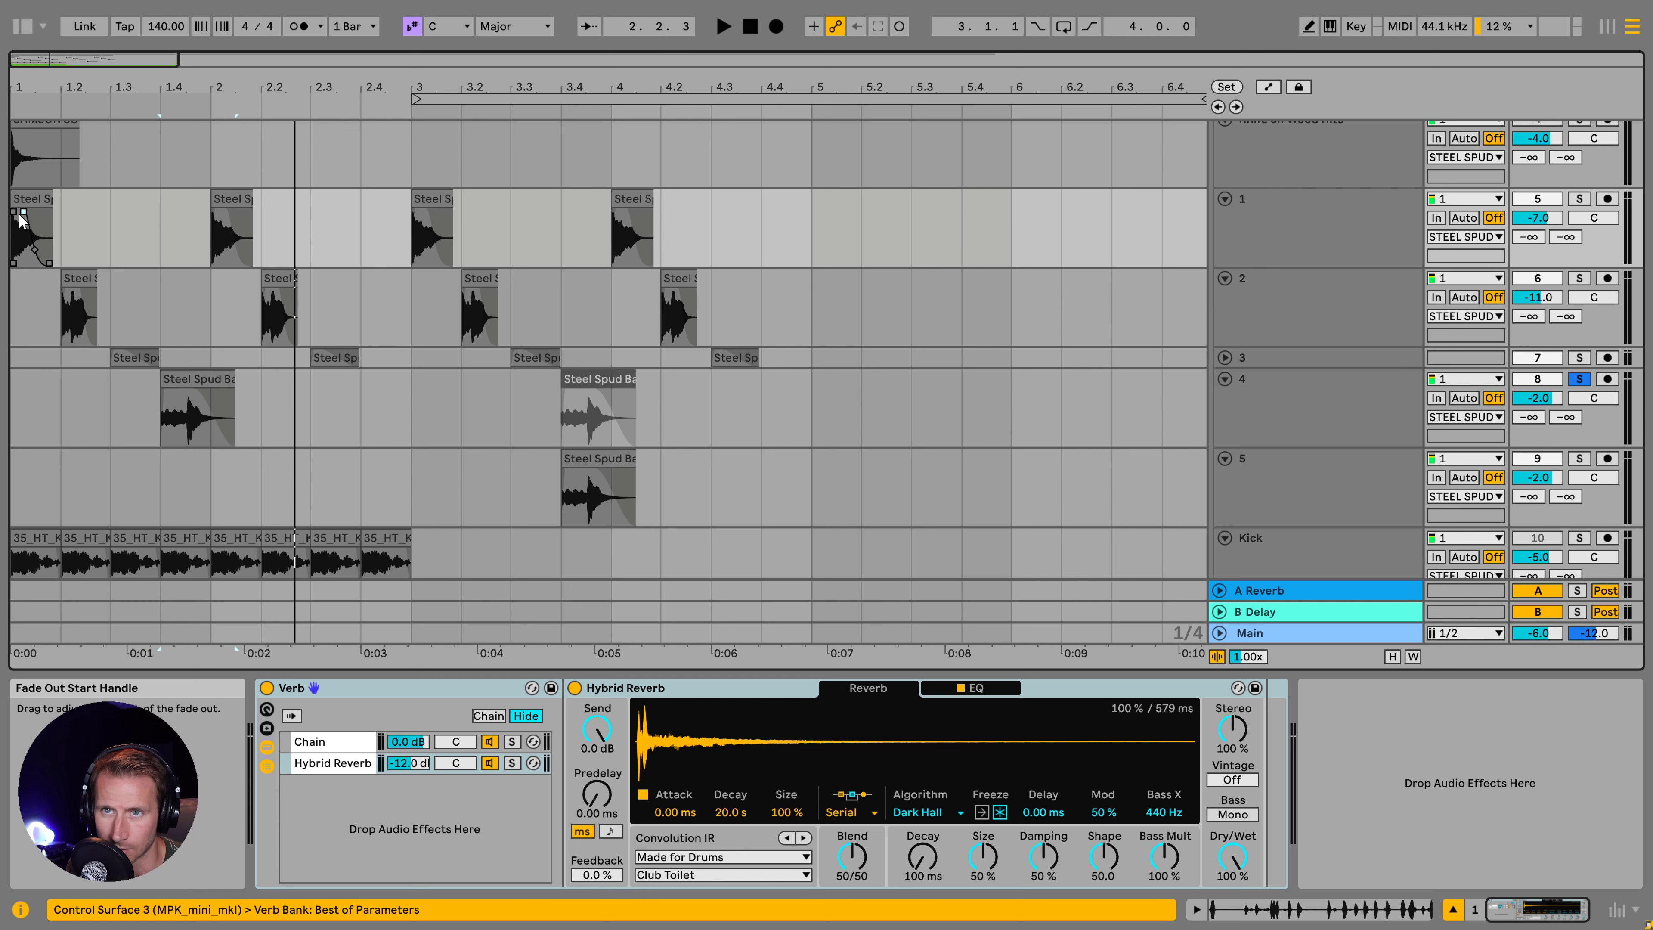
pyautogui.click(24, 220)
pyautogui.scroll(5, 97, 420)
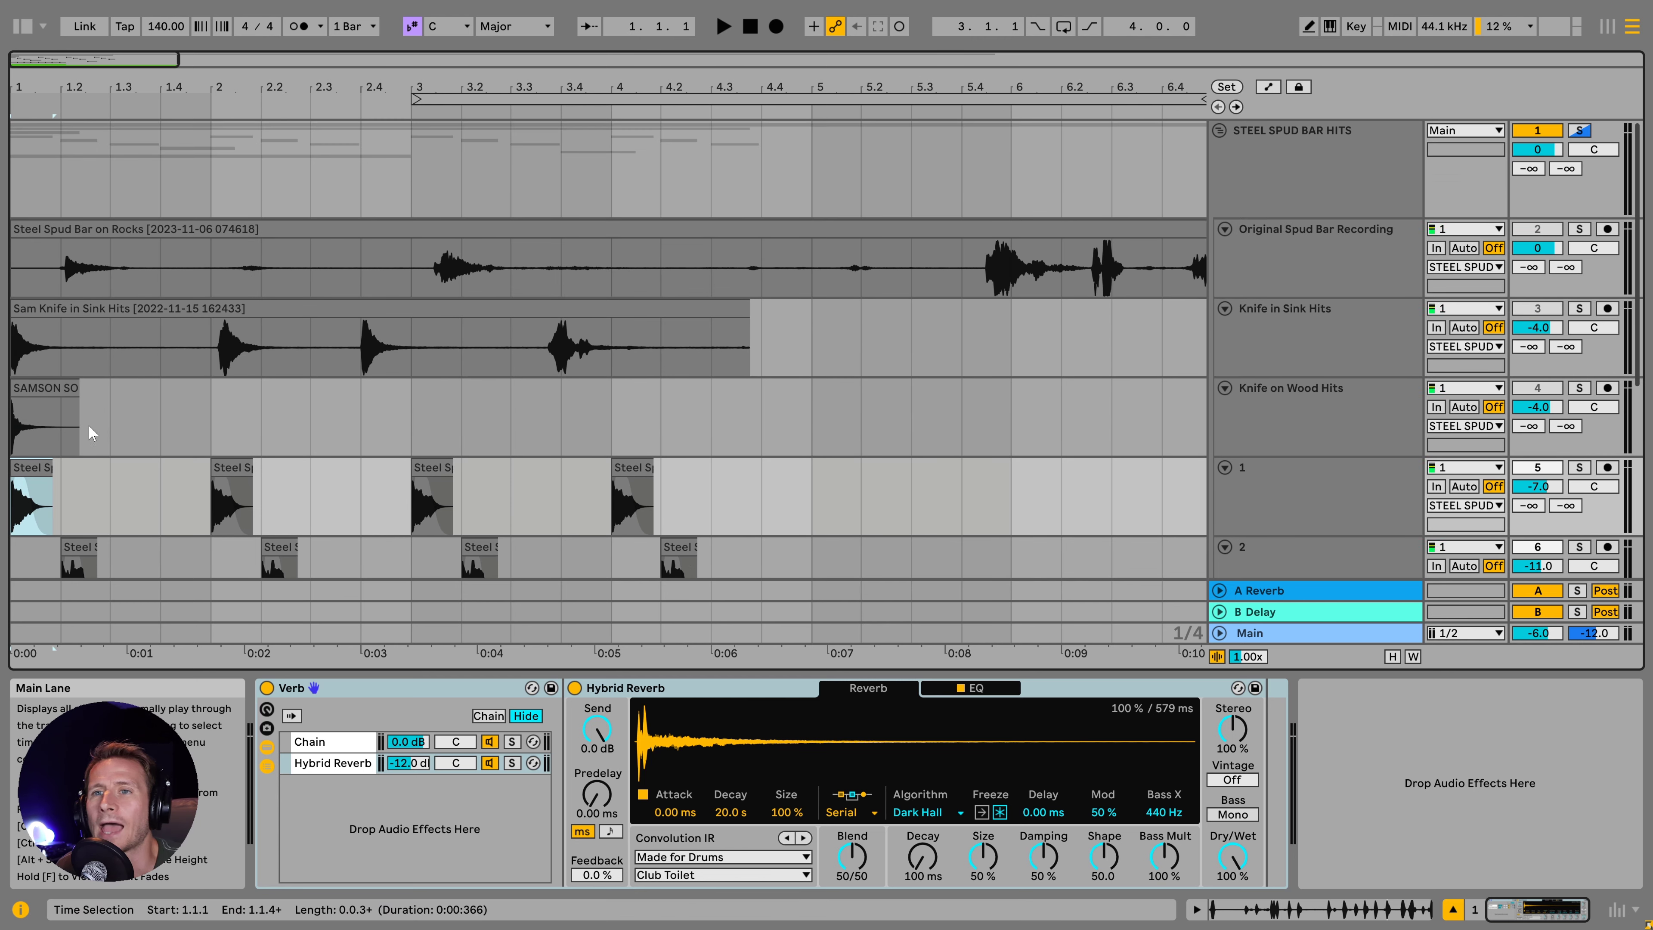
pyautogui.scroll(-3, 168, 399)
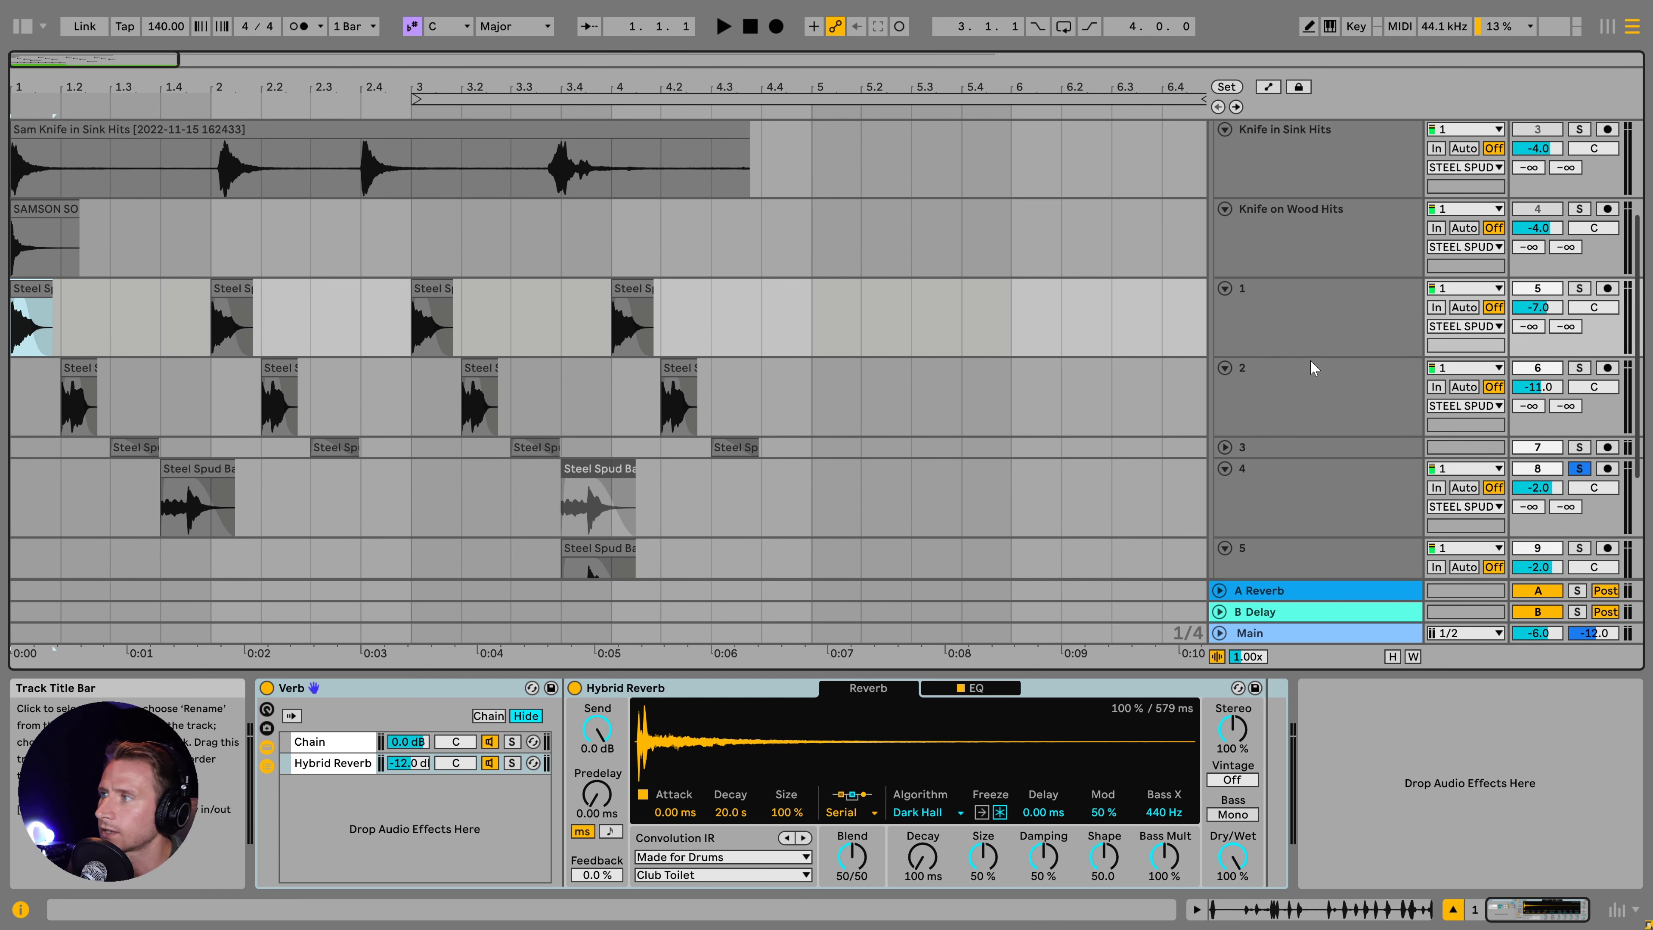
pyautogui.scroll(-2, 1268, 549)
pyautogui.click(1225, 403)
pyautogui.click(1579, 403)
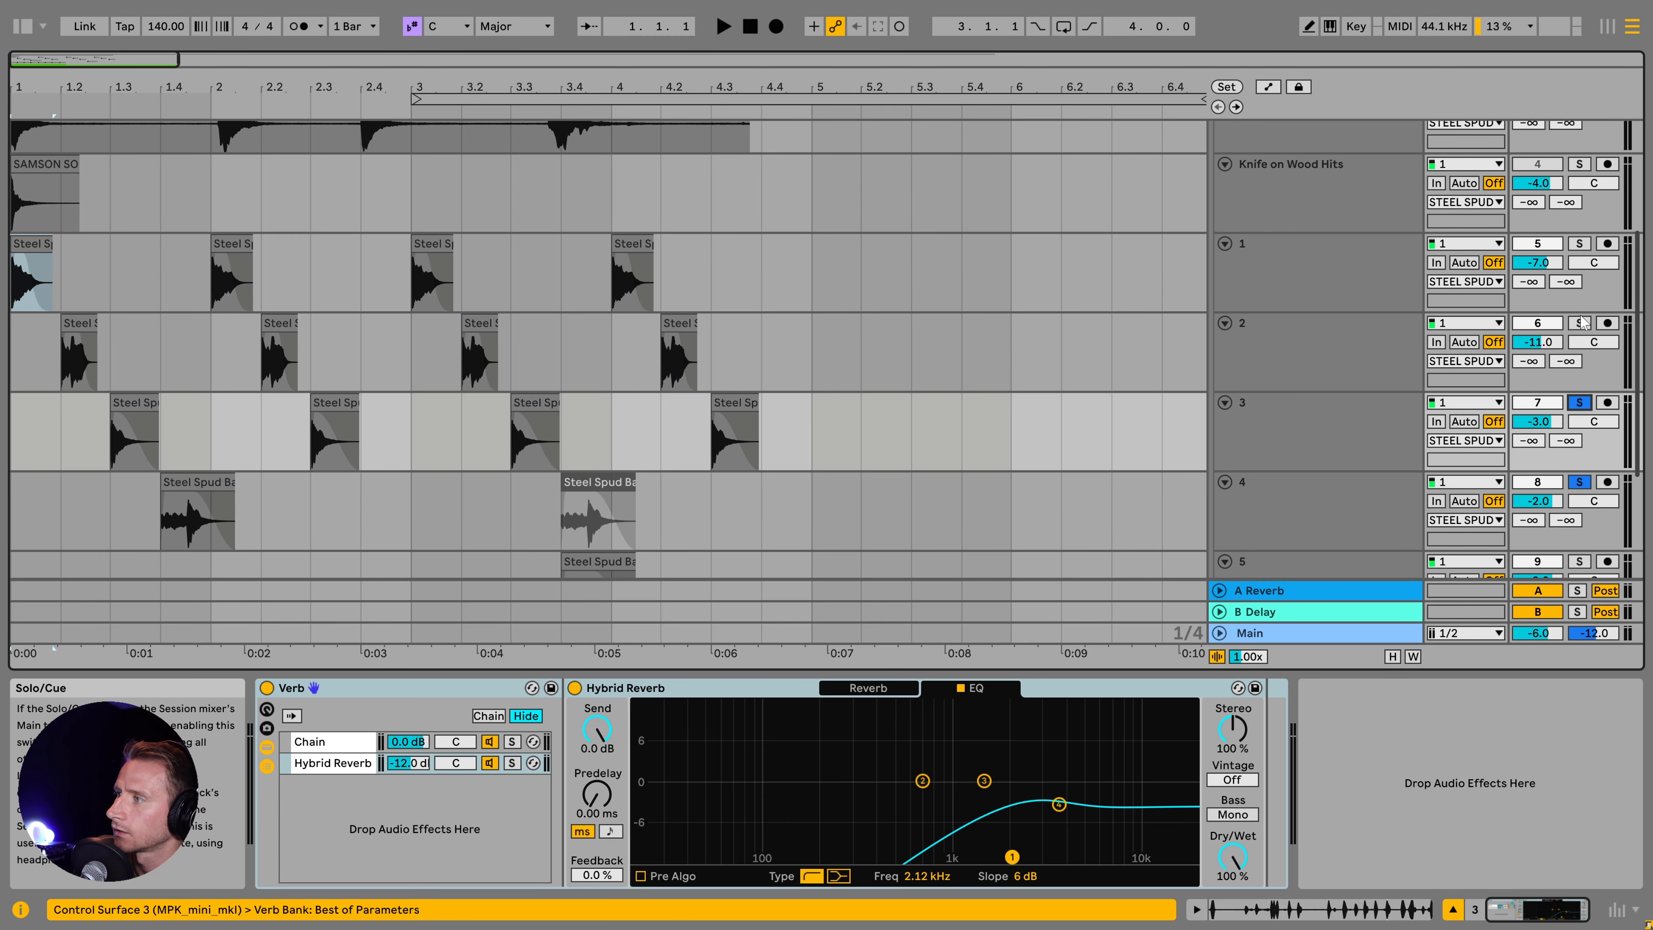
pyautogui.click(1579, 323)
pyautogui.click(1581, 244)
pyautogui.scroll(-2, 1583, 250)
pyautogui.click(1581, 517)
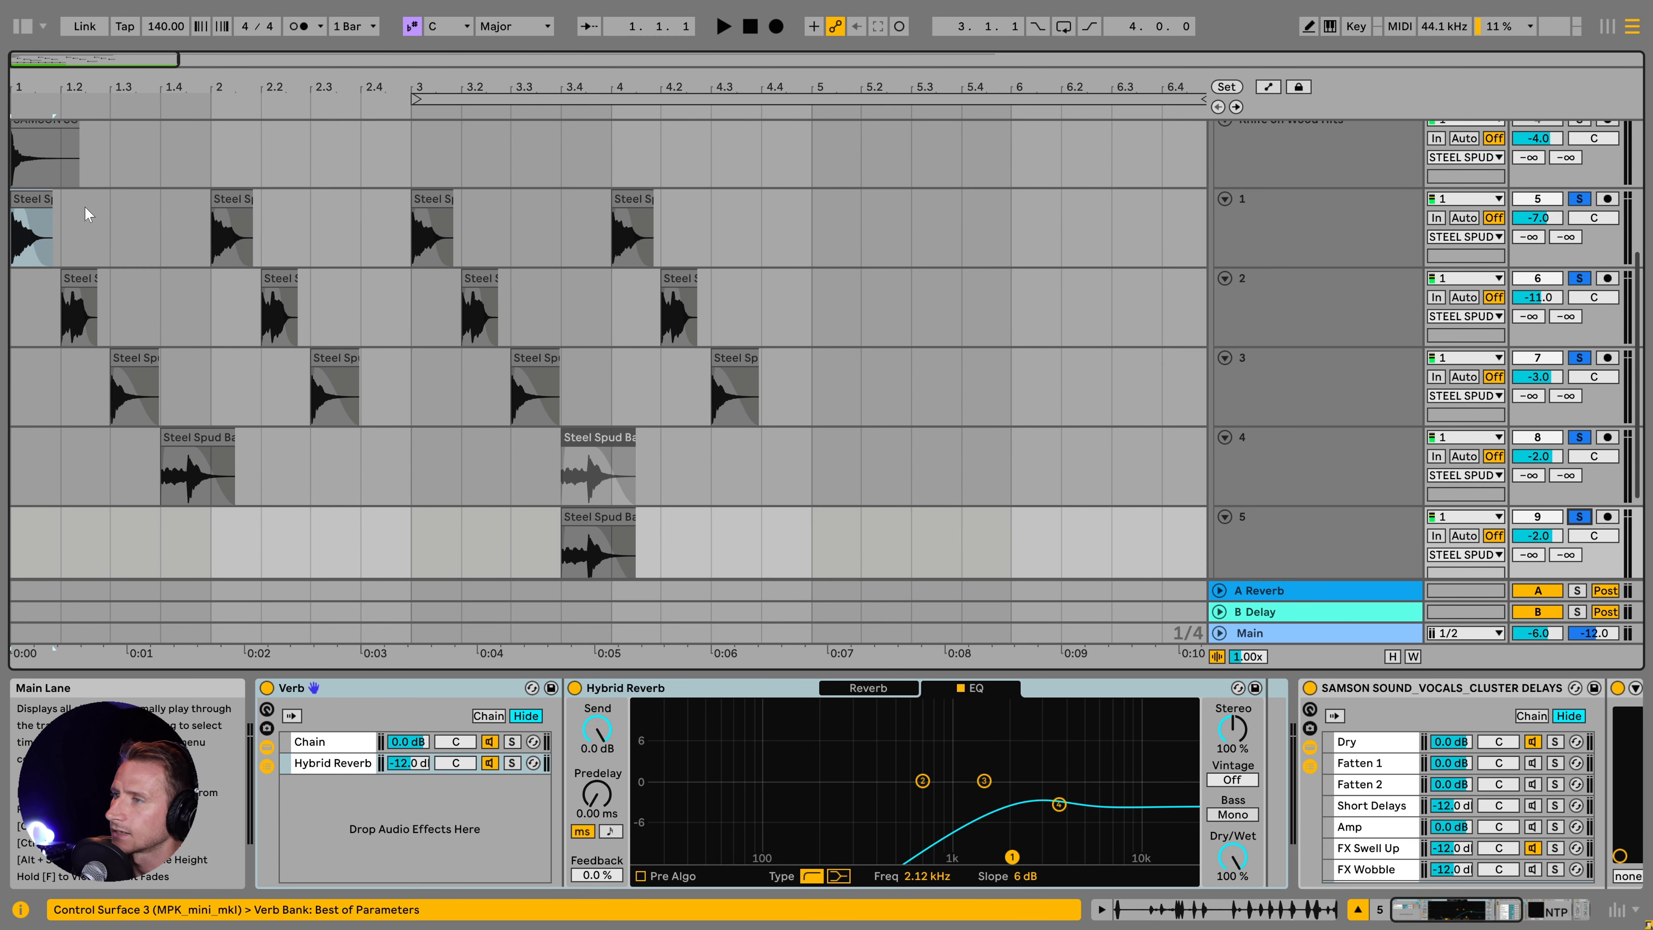
# - Play the five soloed steel spud bar hit tracks together from 1.1.1
pyautogui.click(15, 195)
pyautogui.press('space')
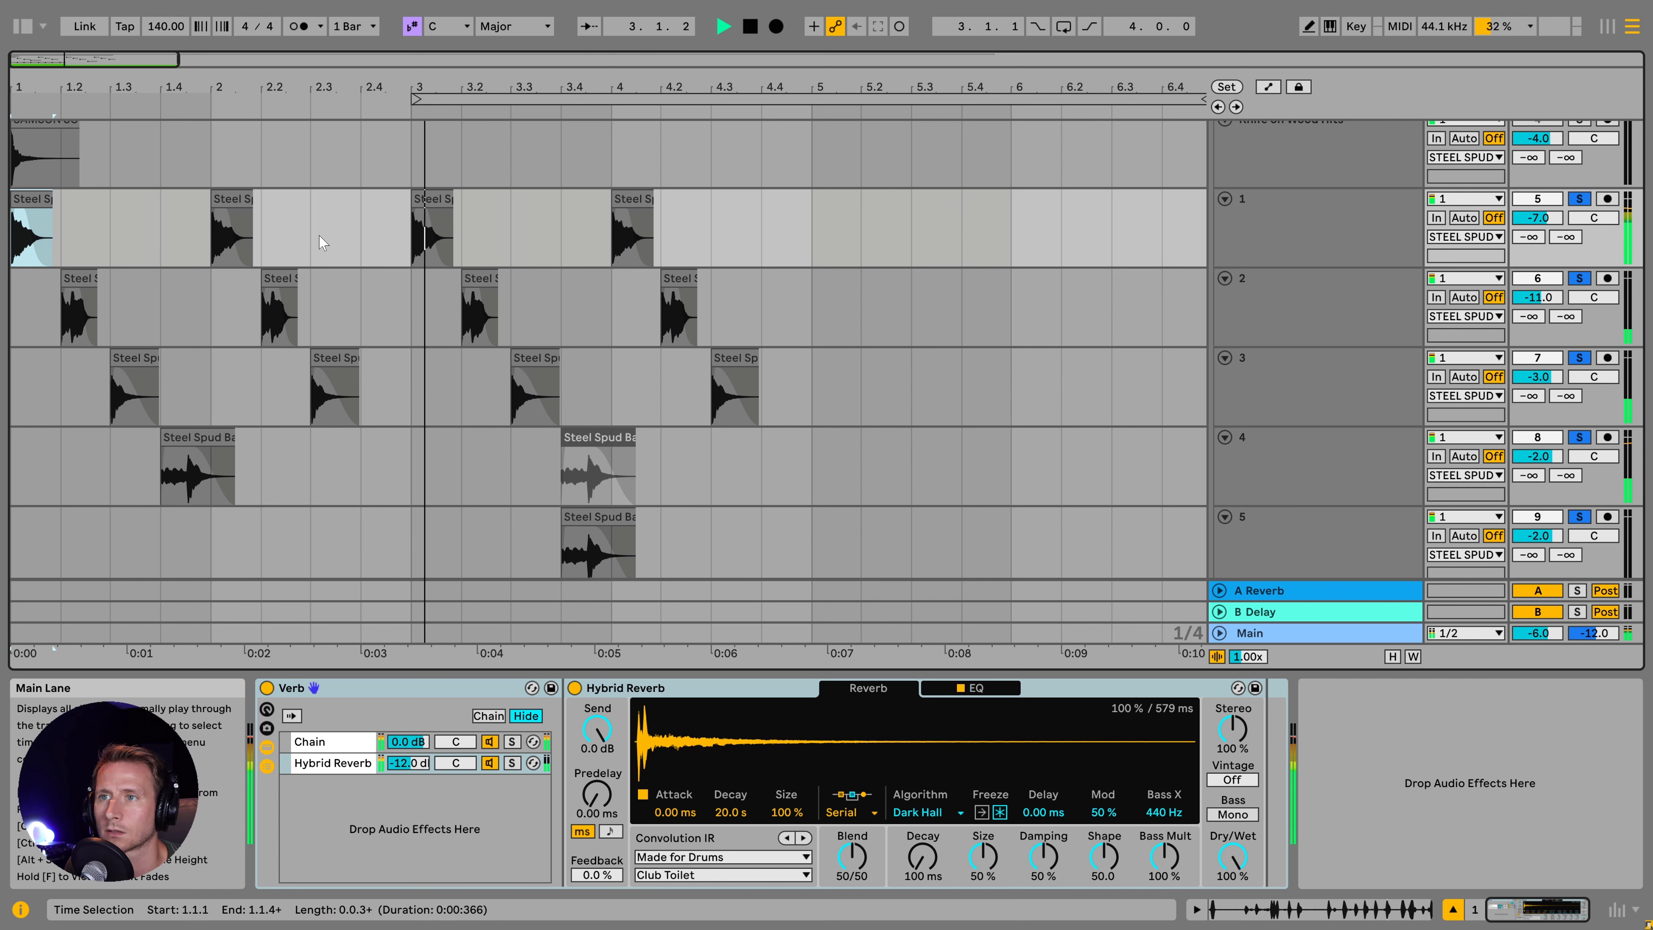
pyautogui.scroll(-3, 290, 264)
pyautogui.press('space')
# - Add the Kick track to the solo and play it with the metal hits from 1.1.1
pyautogui.click(312, 477)
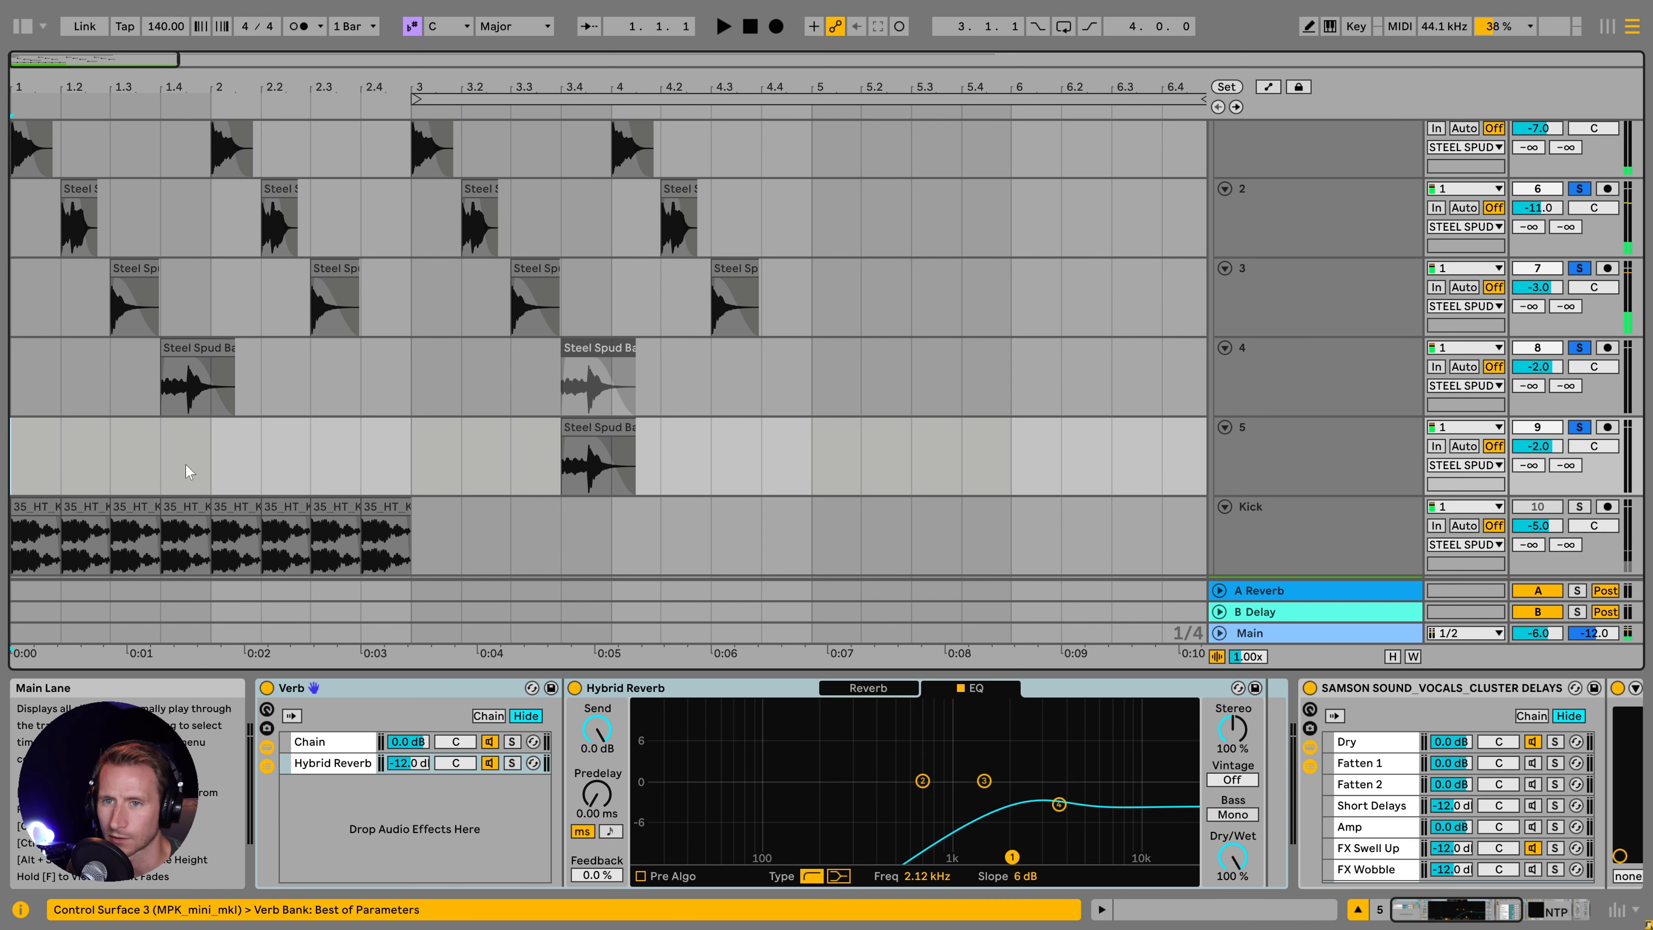
pyautogui.scroll(-2, 1128, 467)
pyautogui.keyDown('ctrl'); pyautogui.click(1578, 440); pyautogui.keyUp('ctrl')
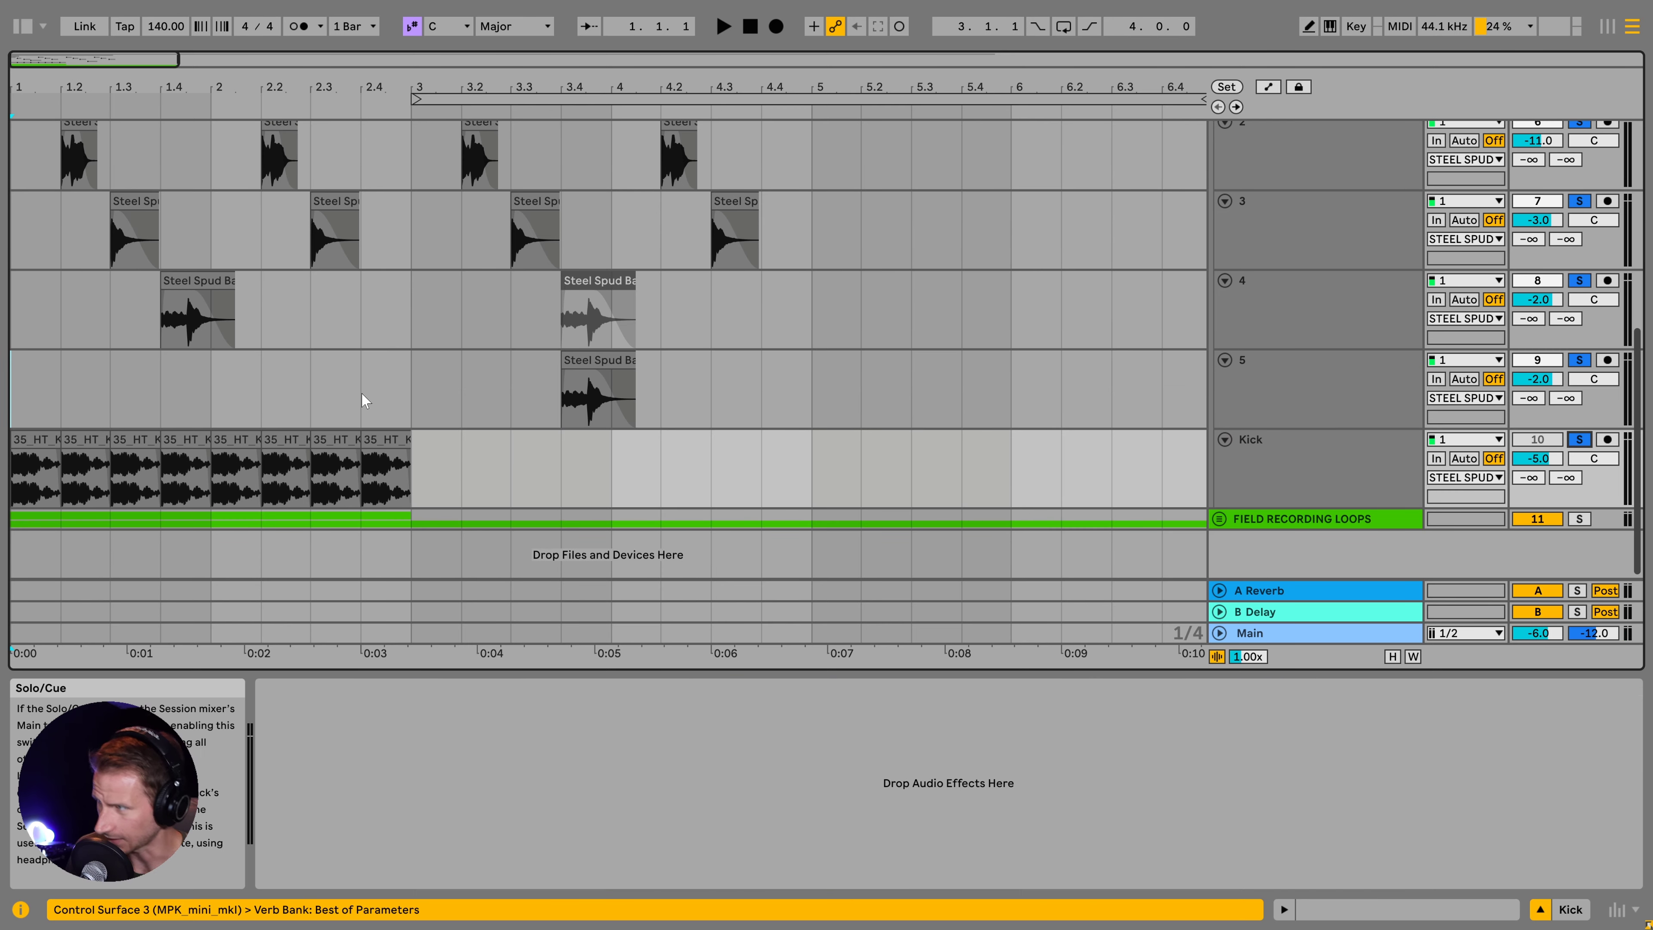
pyautogui.click(28, 393)
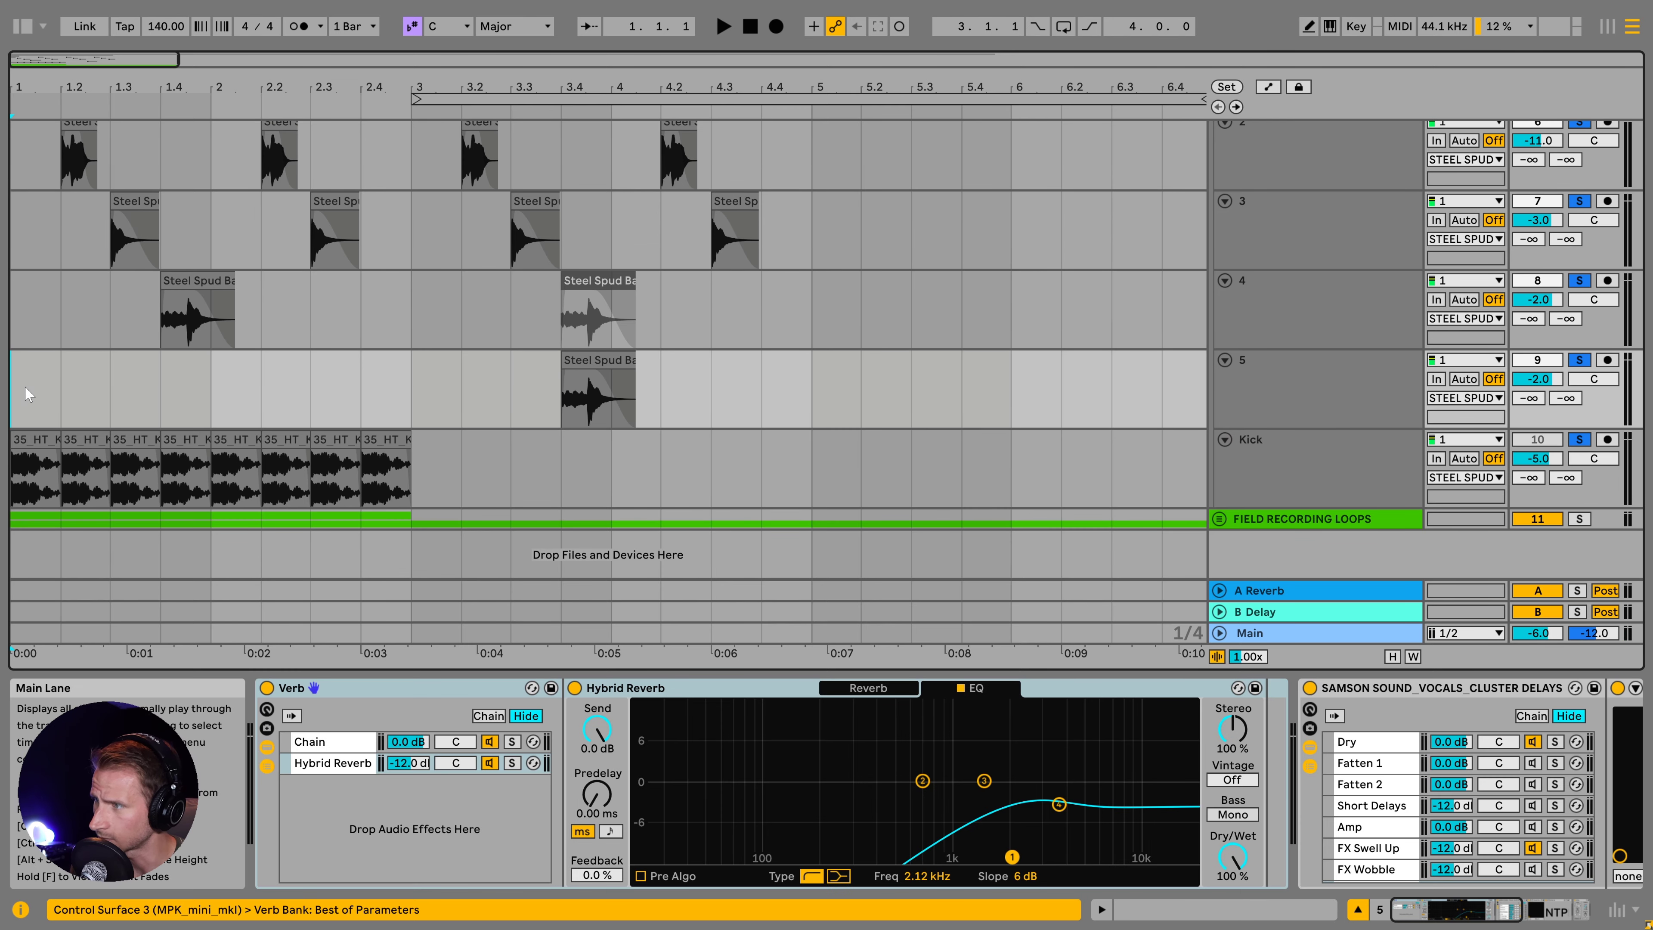
pyautogui.press('space')
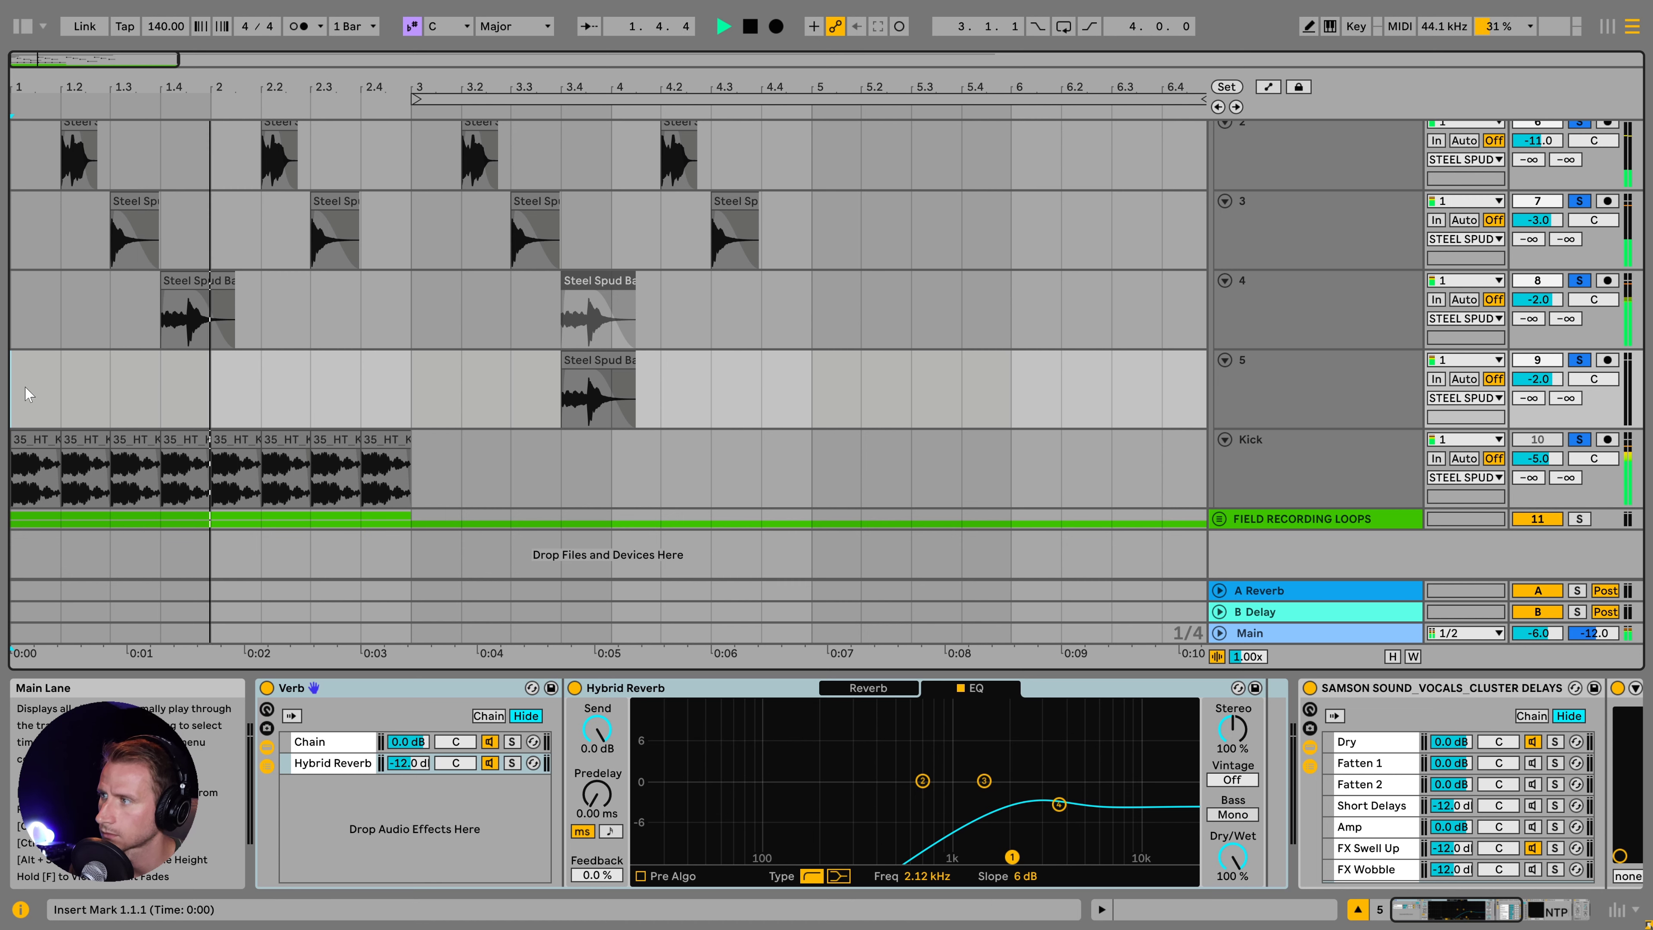
pyautogui.scroll(5, 28, 393)
pyautogui.press('space')
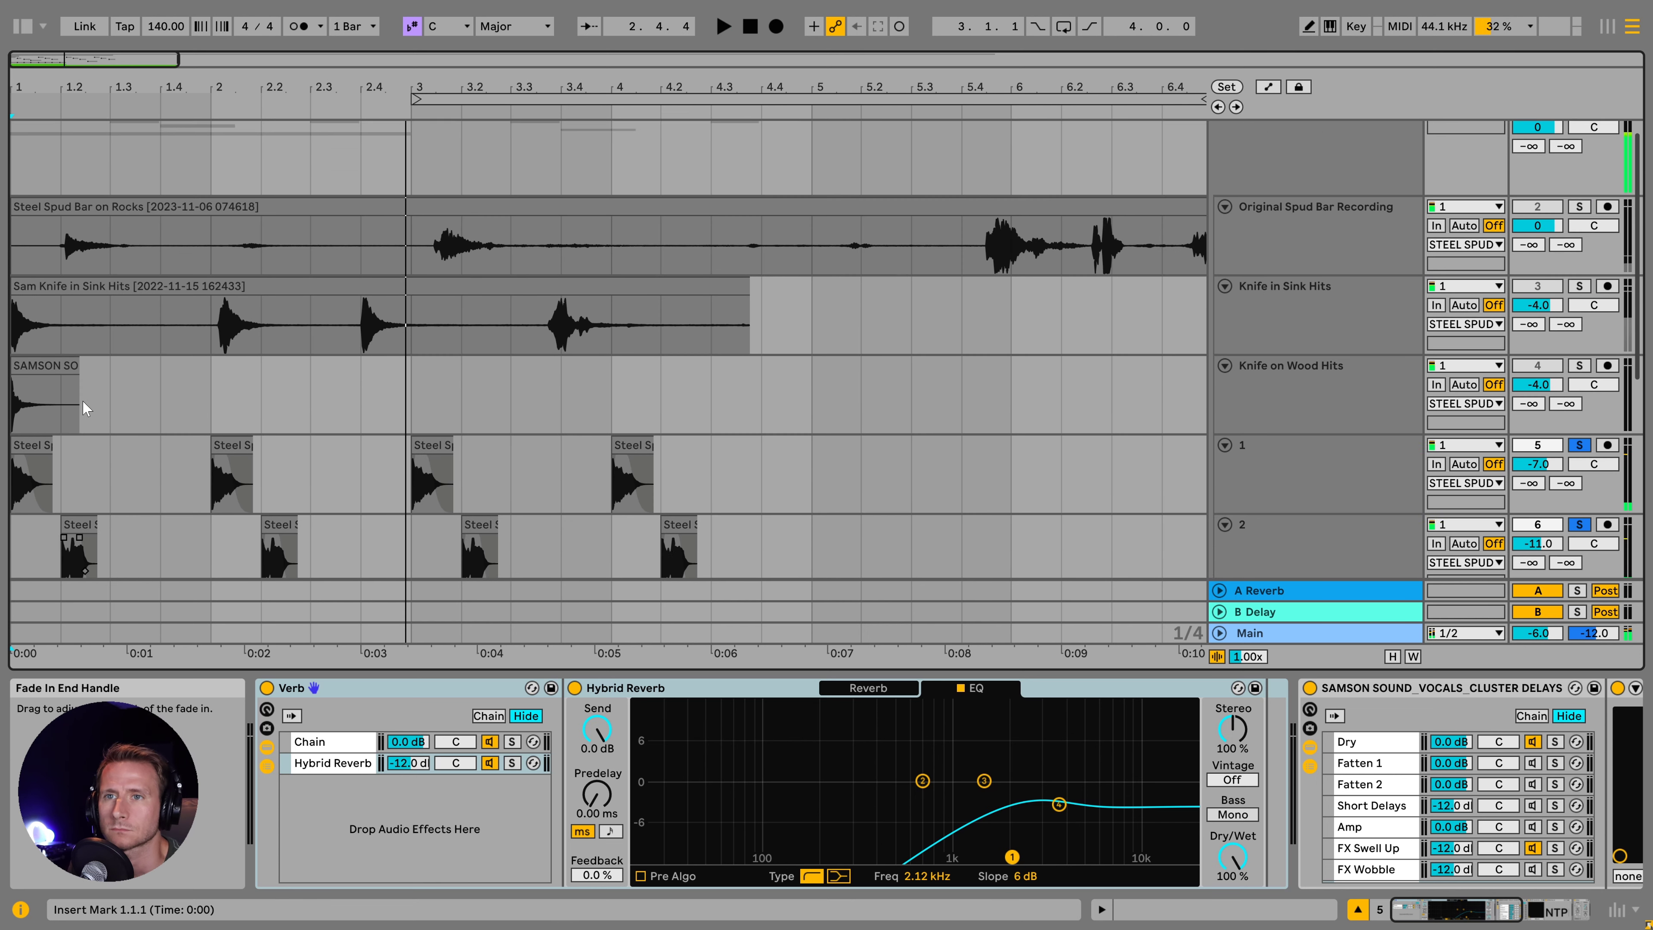
# - Solo only the Knife on Wood Hits track and play its clip
pyautogui.scroll(1, 83, 401)
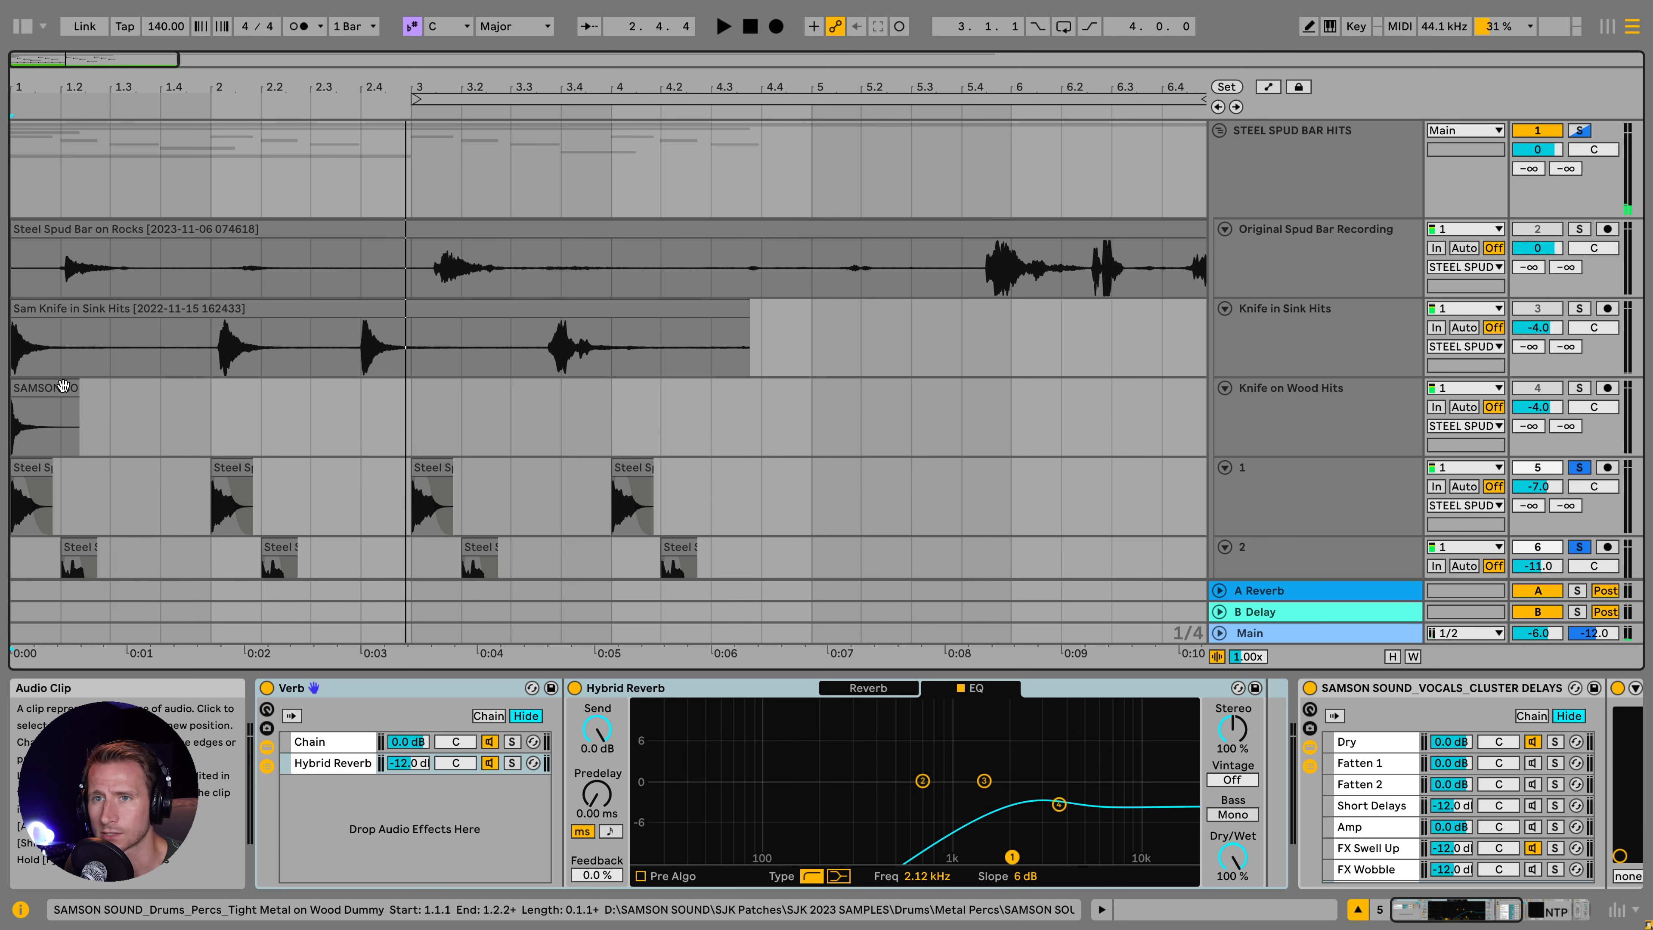
pyautogui.click(58, 389)
pyautogui.press('s')
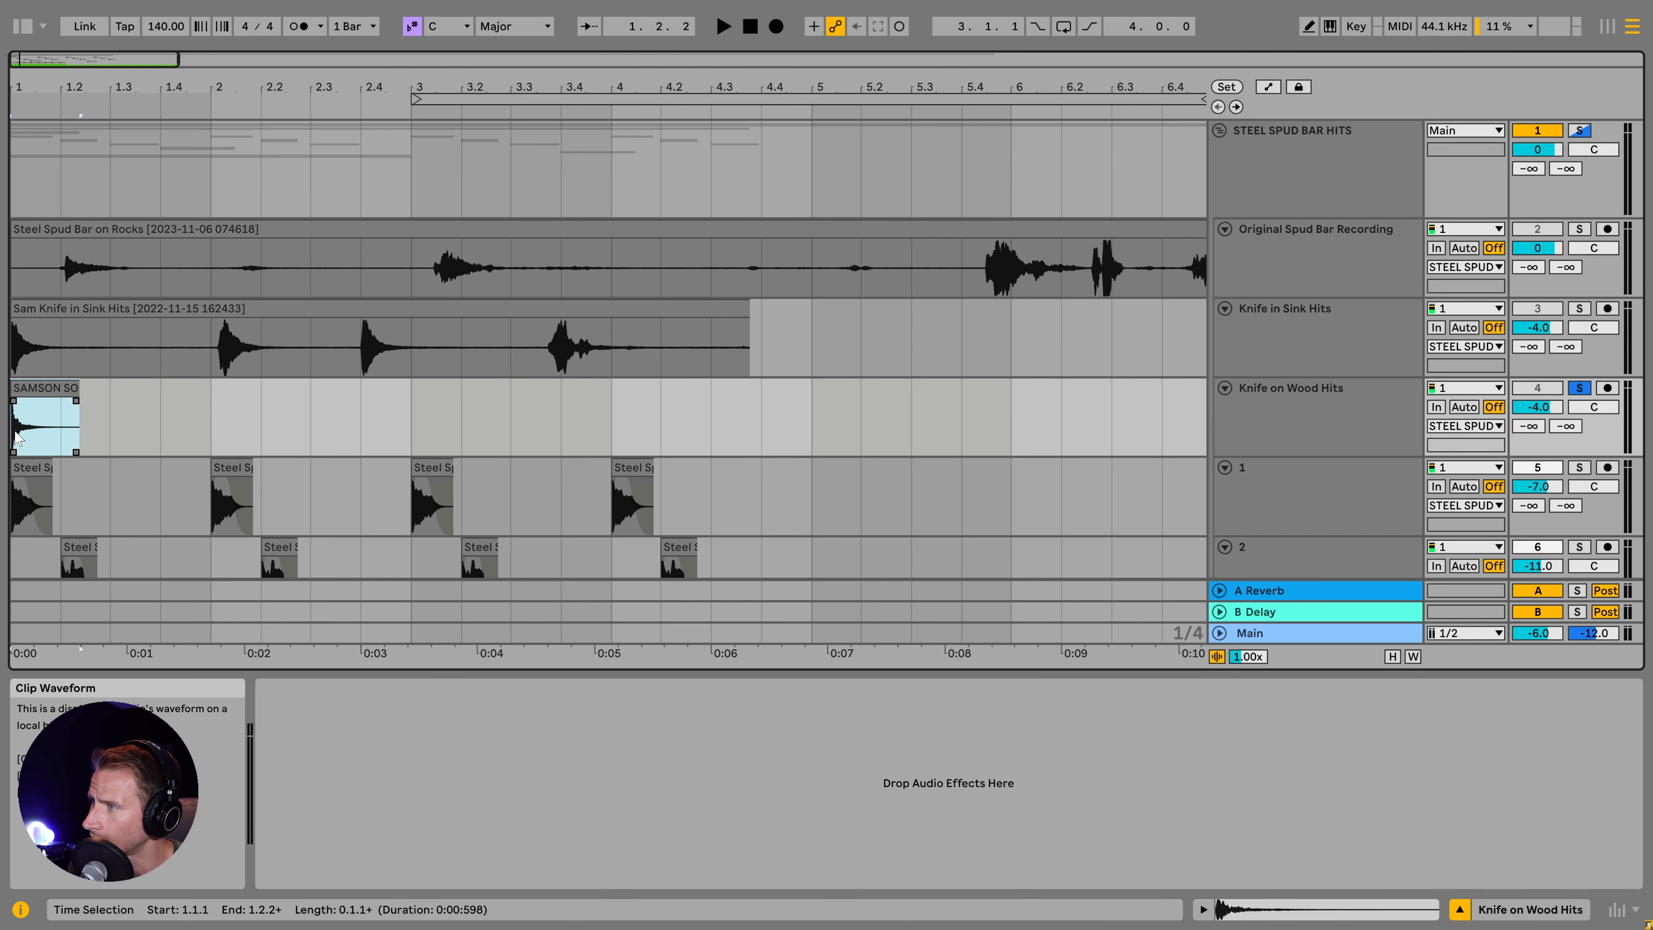
pyautogui.press('space')
pyautogui.press('space')
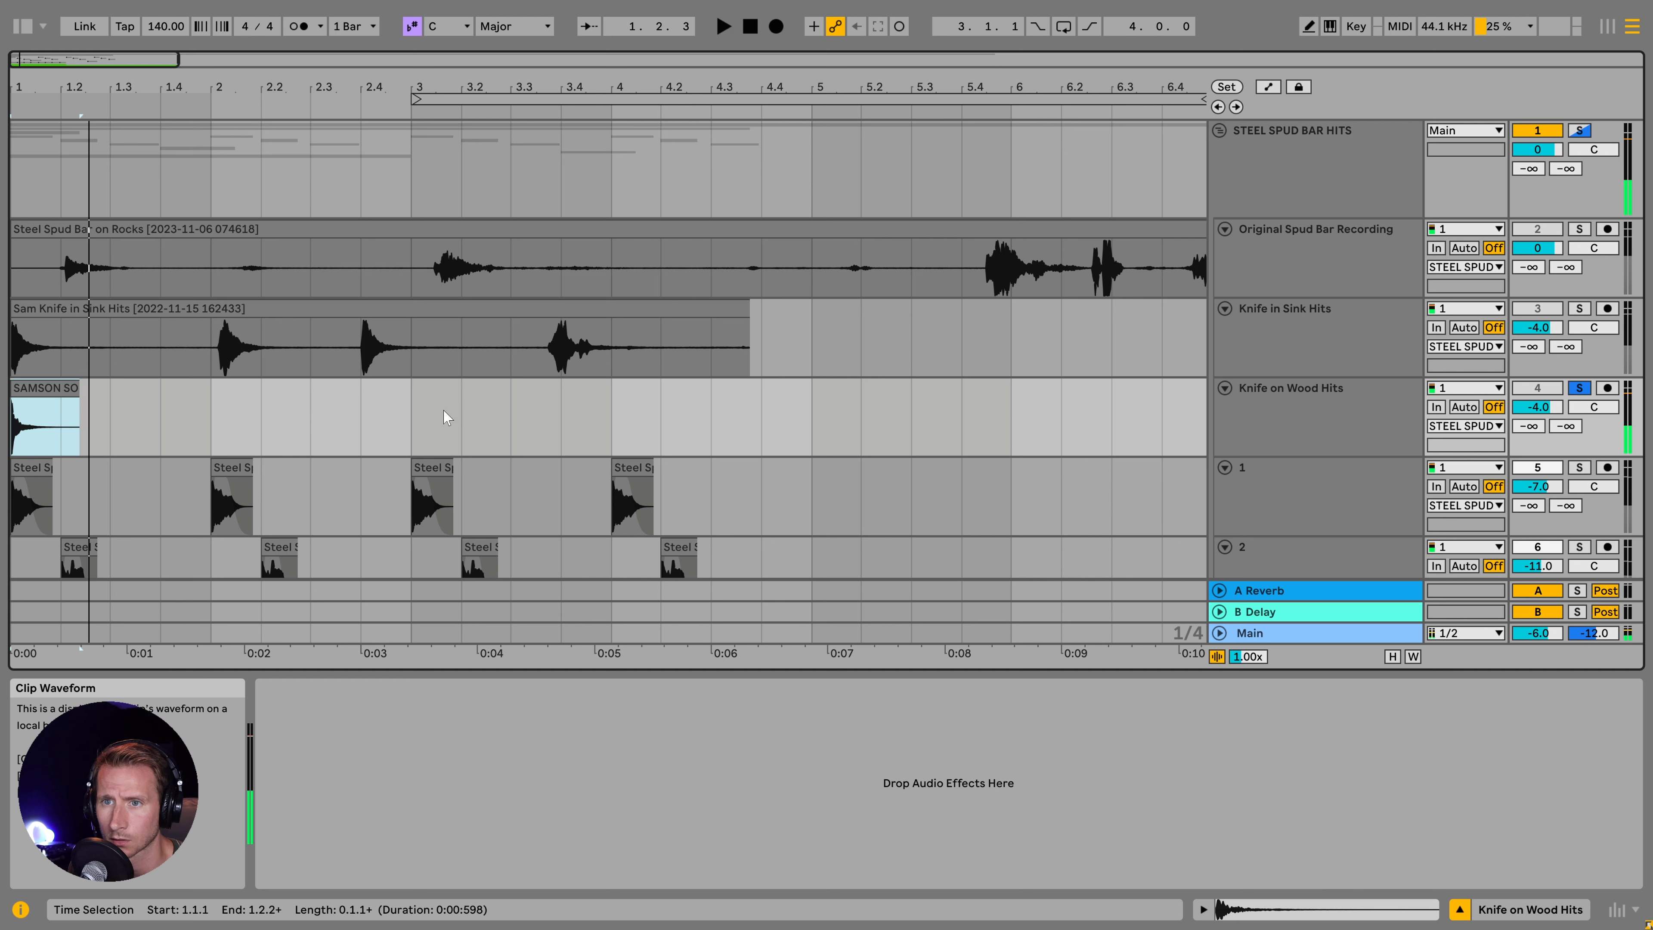
# - Solo only the Knife in Sink Hits track and play it from 1.1.1, setting the insert mark at 2.1.1
pyautogui.click(1580, 309)
pyautogui.click(19, 349)
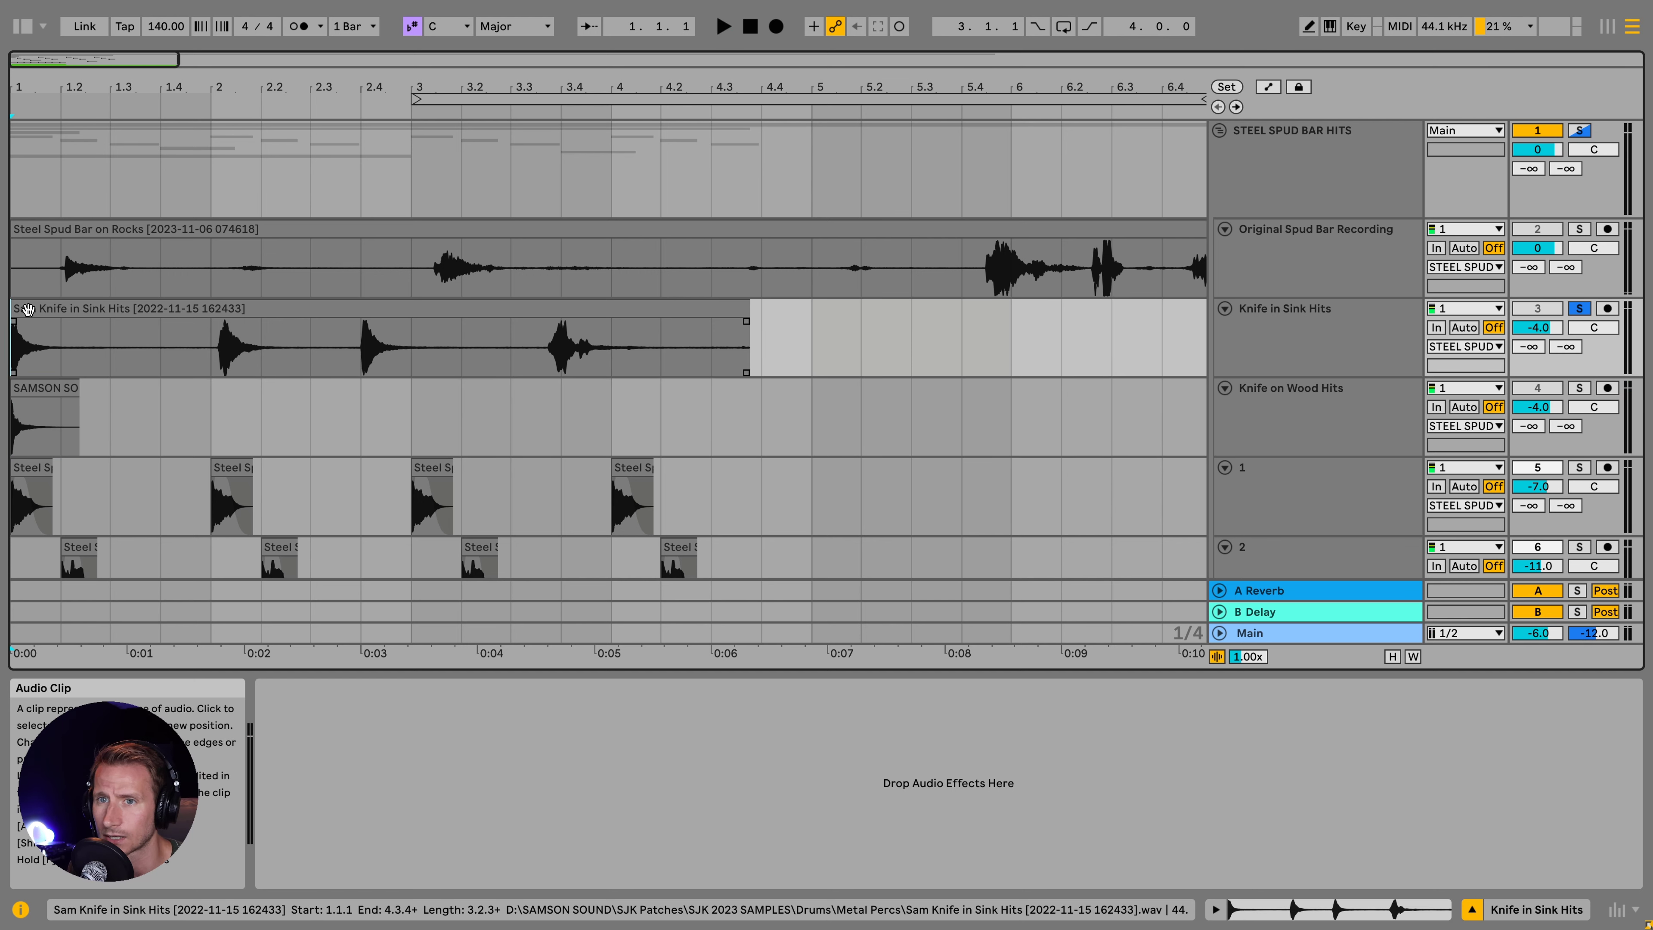
pyautogui.press('space')
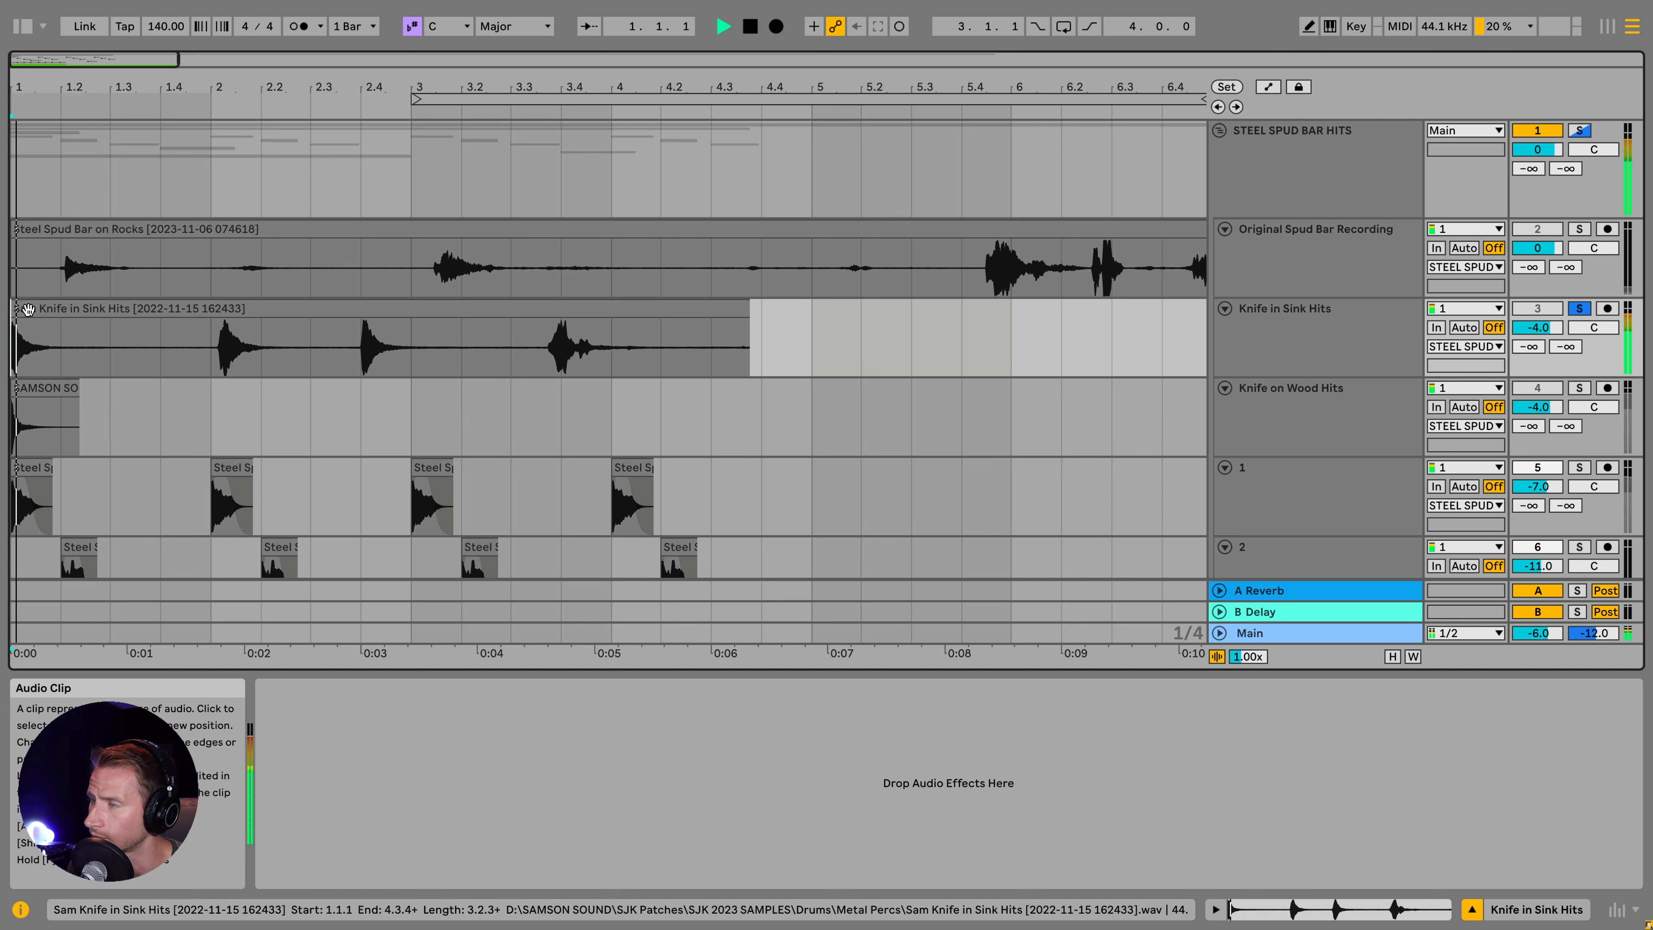
pyautogui.click(207, 349)
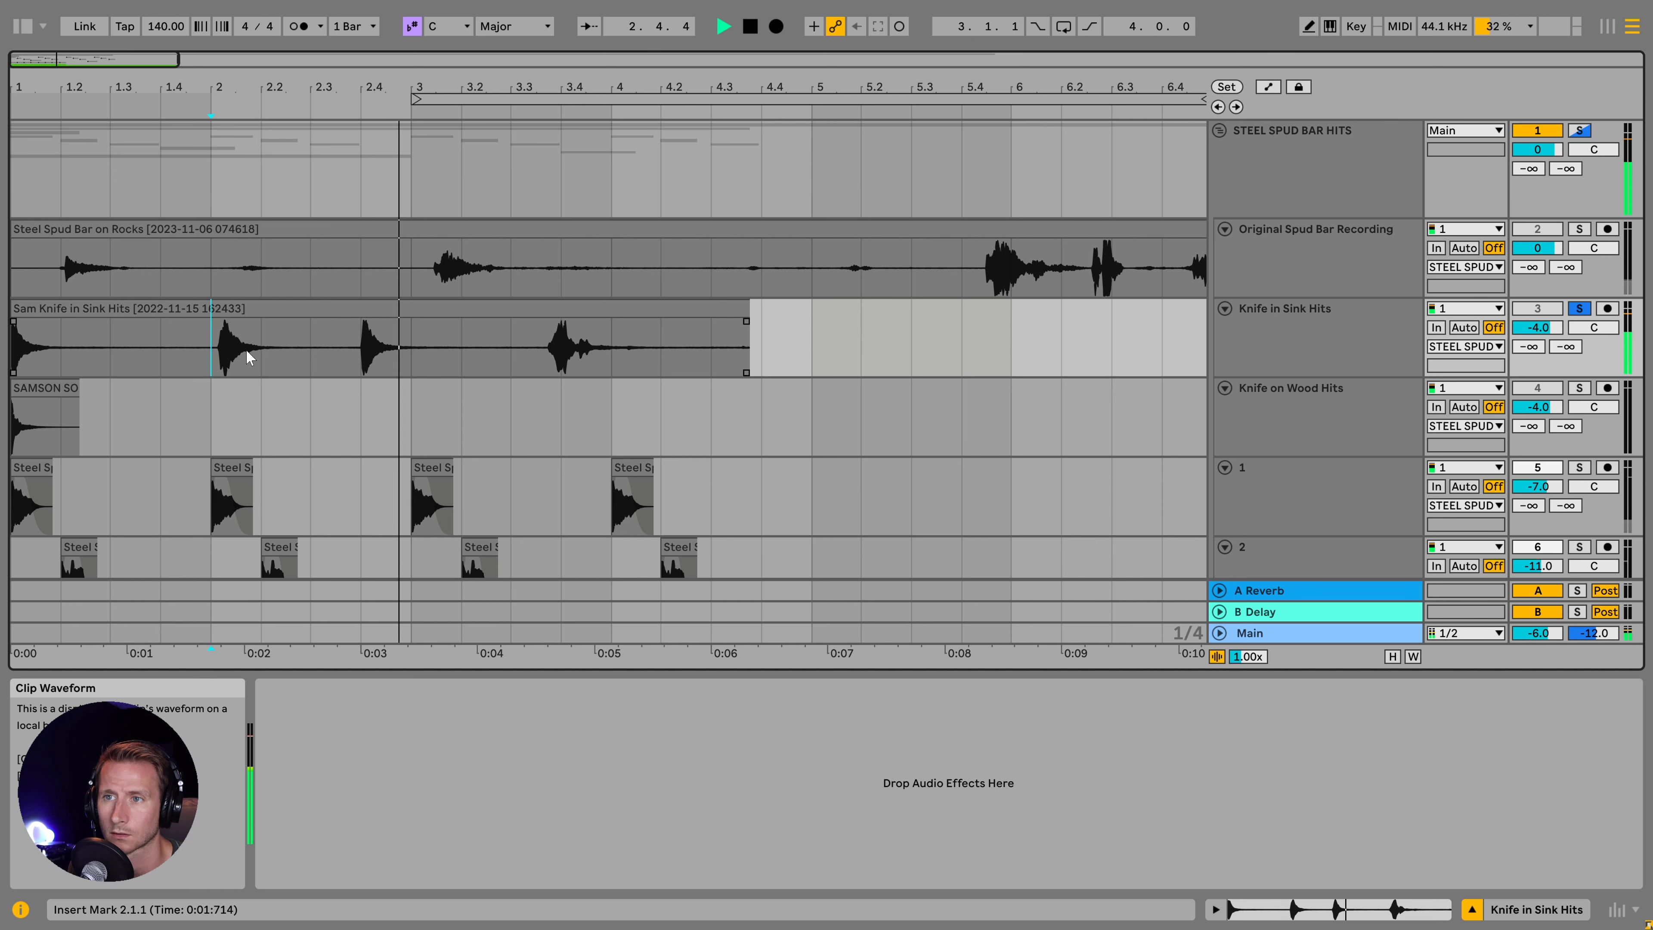
pyautogui.press('space')
# - Unfold the FIELD RECORDING LOOPS group to show its Drum Loop and Rustling Leaves & Sticks tracks
pyautogui.scroll(-5, 196, 339)
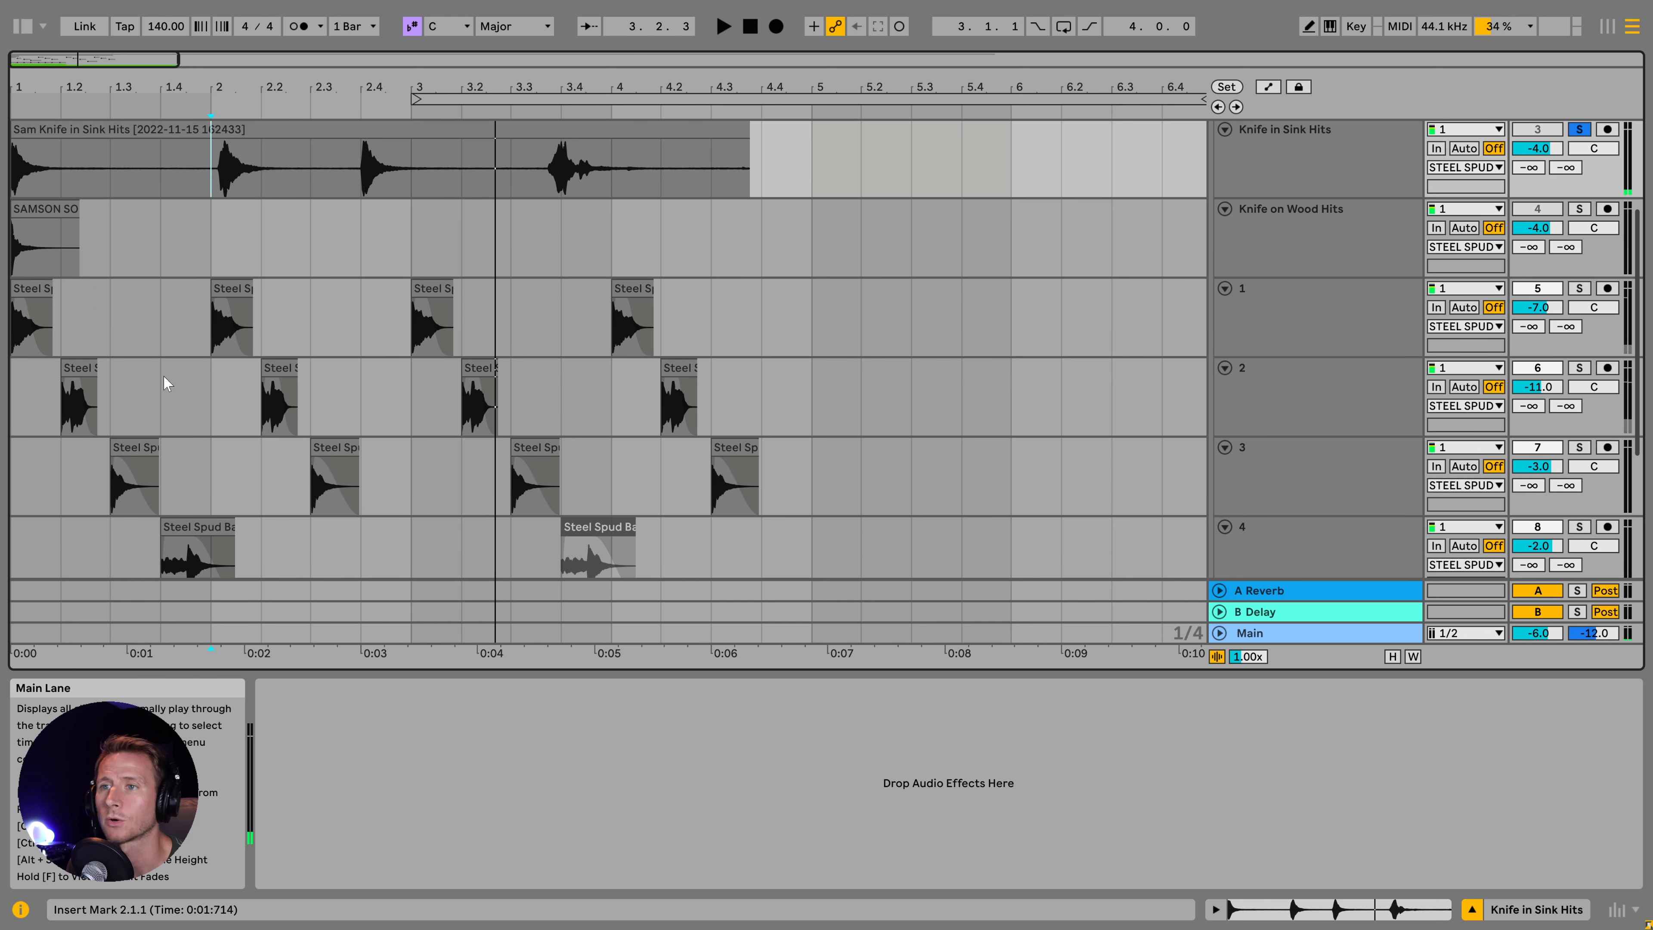
pyautogui.scroll(-3, 158, 382)
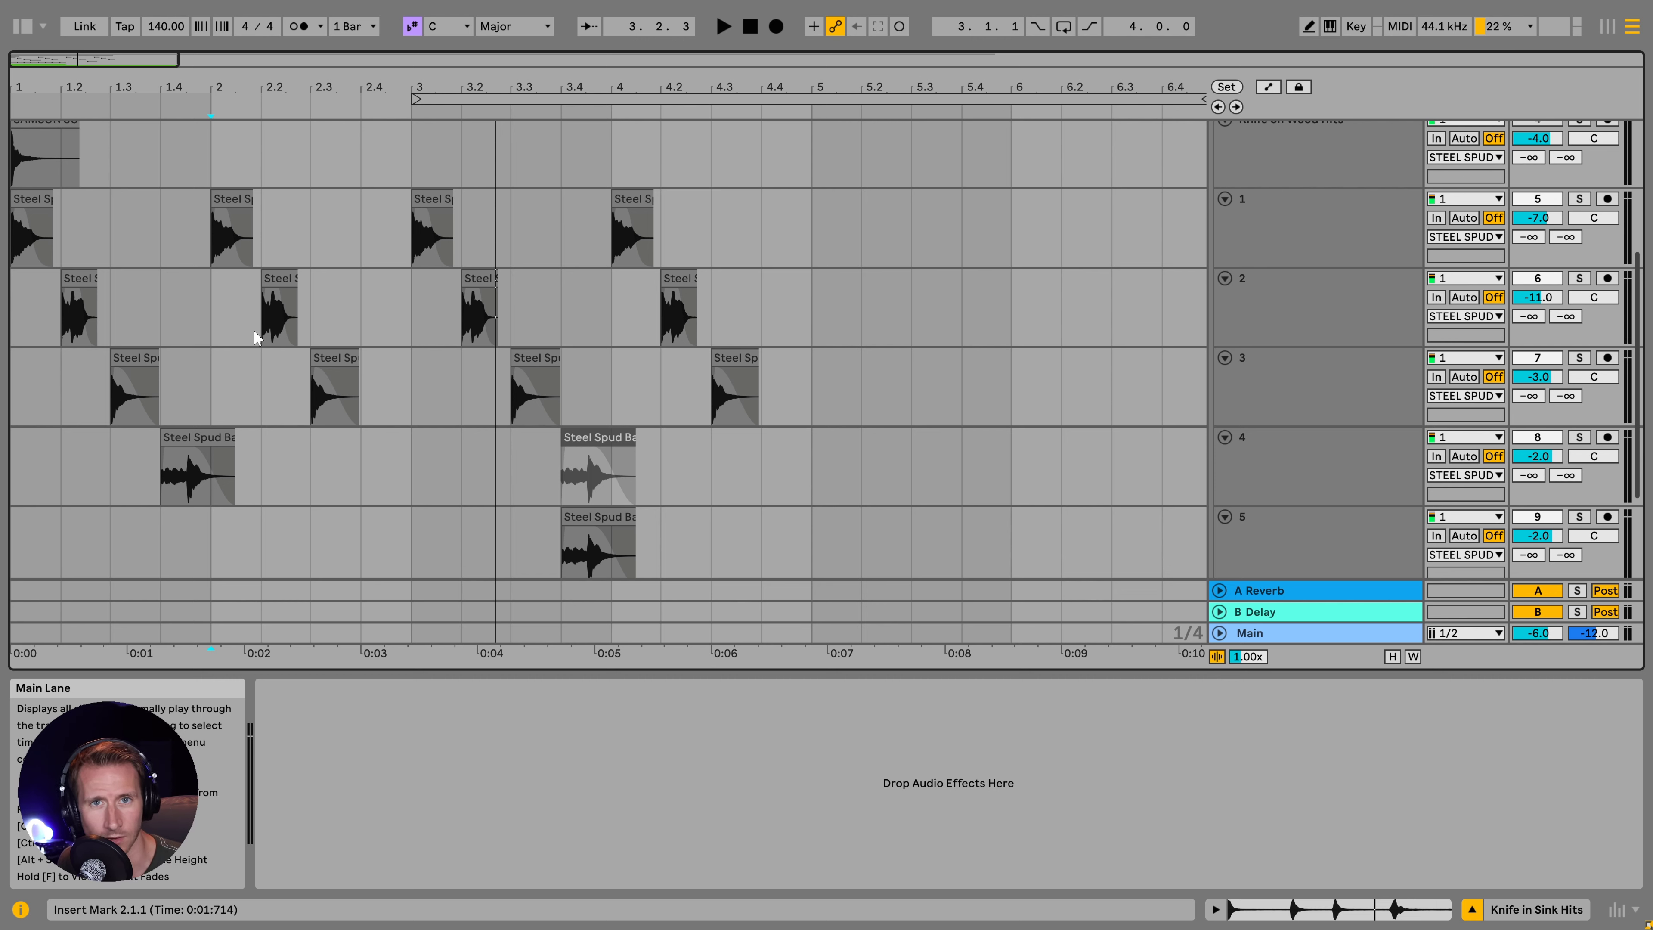
pyautogui.scroll(-1, 497, 343)
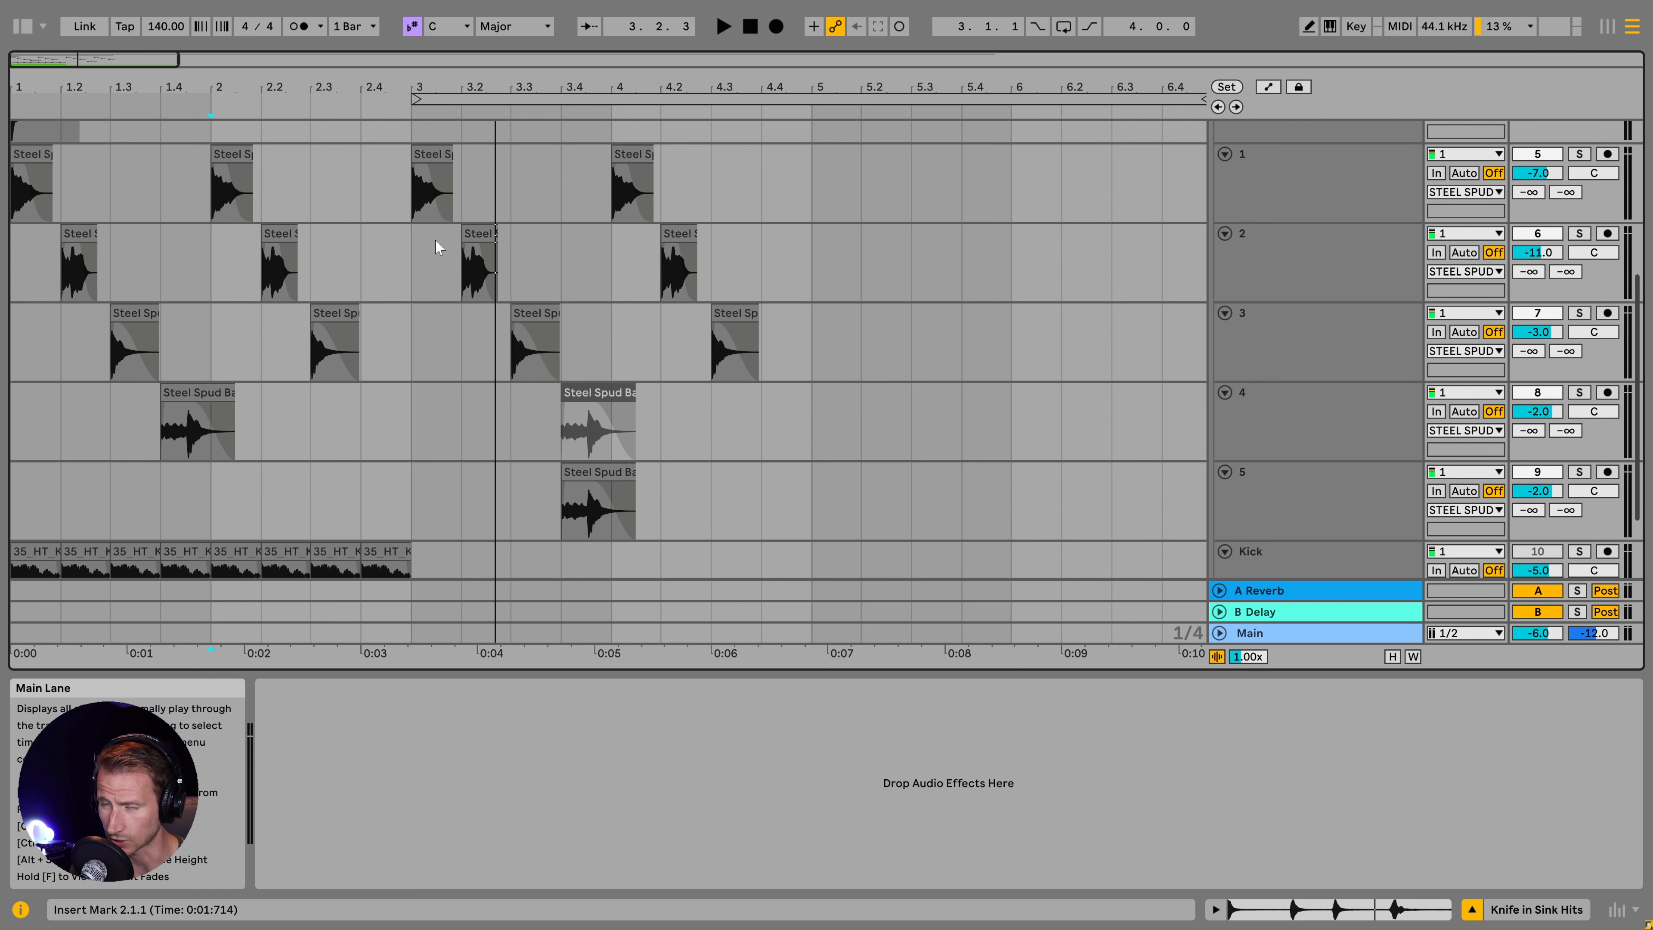
pyautogui.scroll(-2, 449, 300)
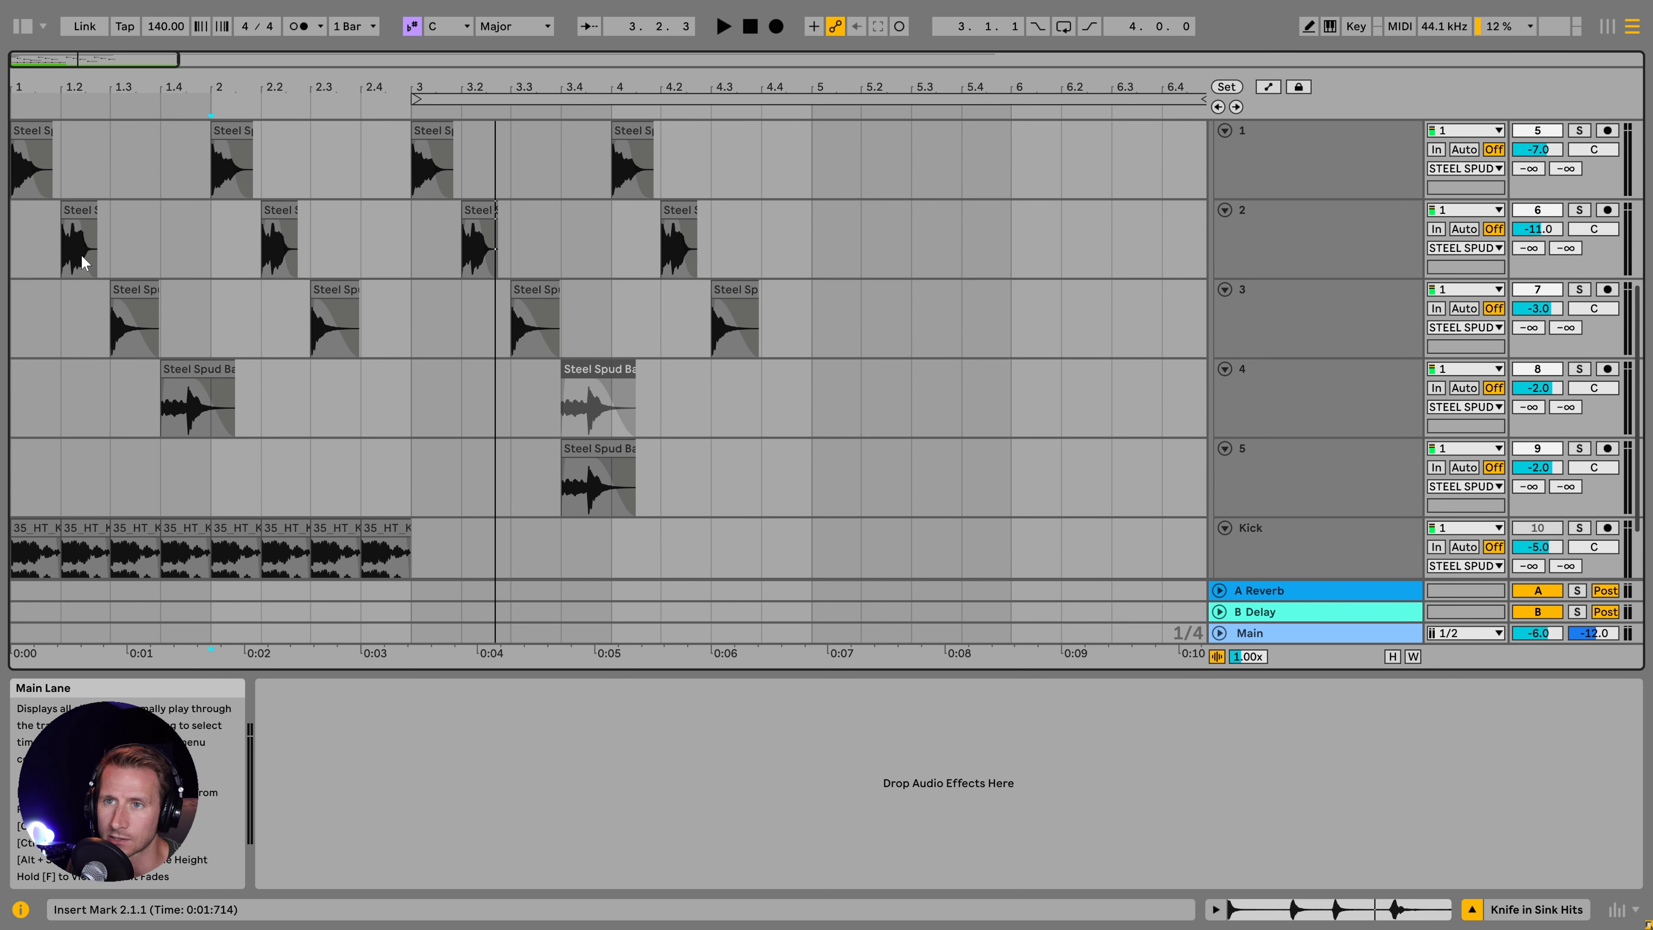
pyautogui.scroll(-3, 232, 355)
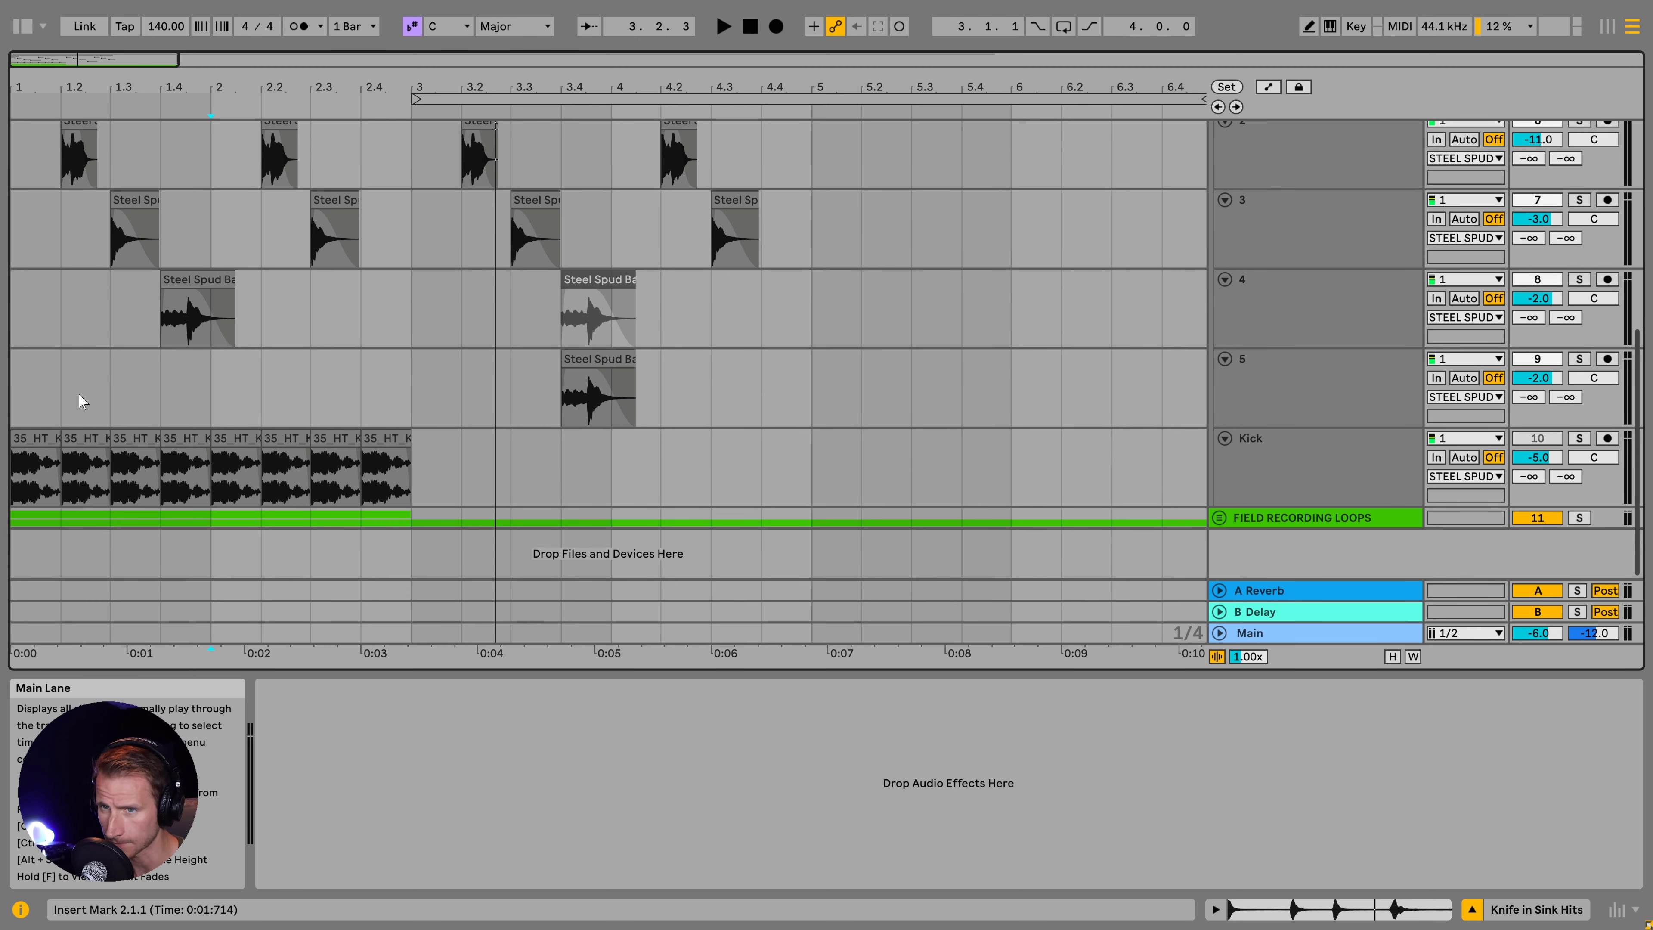
pyautogui.click(1219, 518)
pyautogui.scroll(-6, 1095, 380)
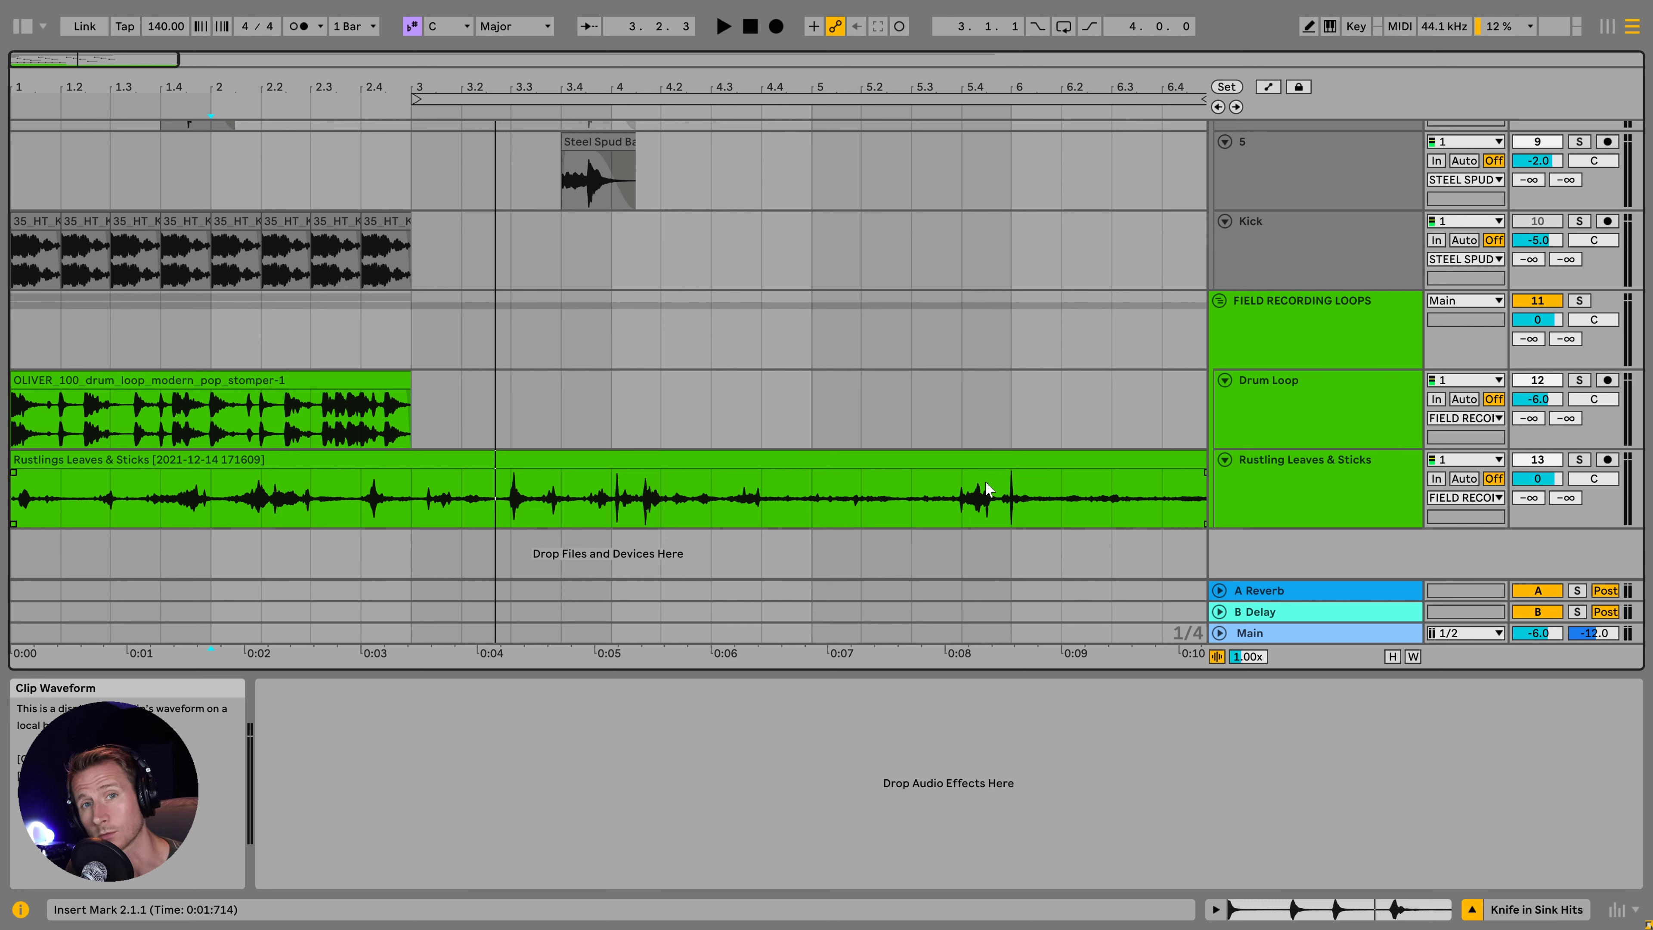
# - Play the soloed Rustling Leaves & Sticks recording from the start of its clip
pyautogui.click(95, 460)
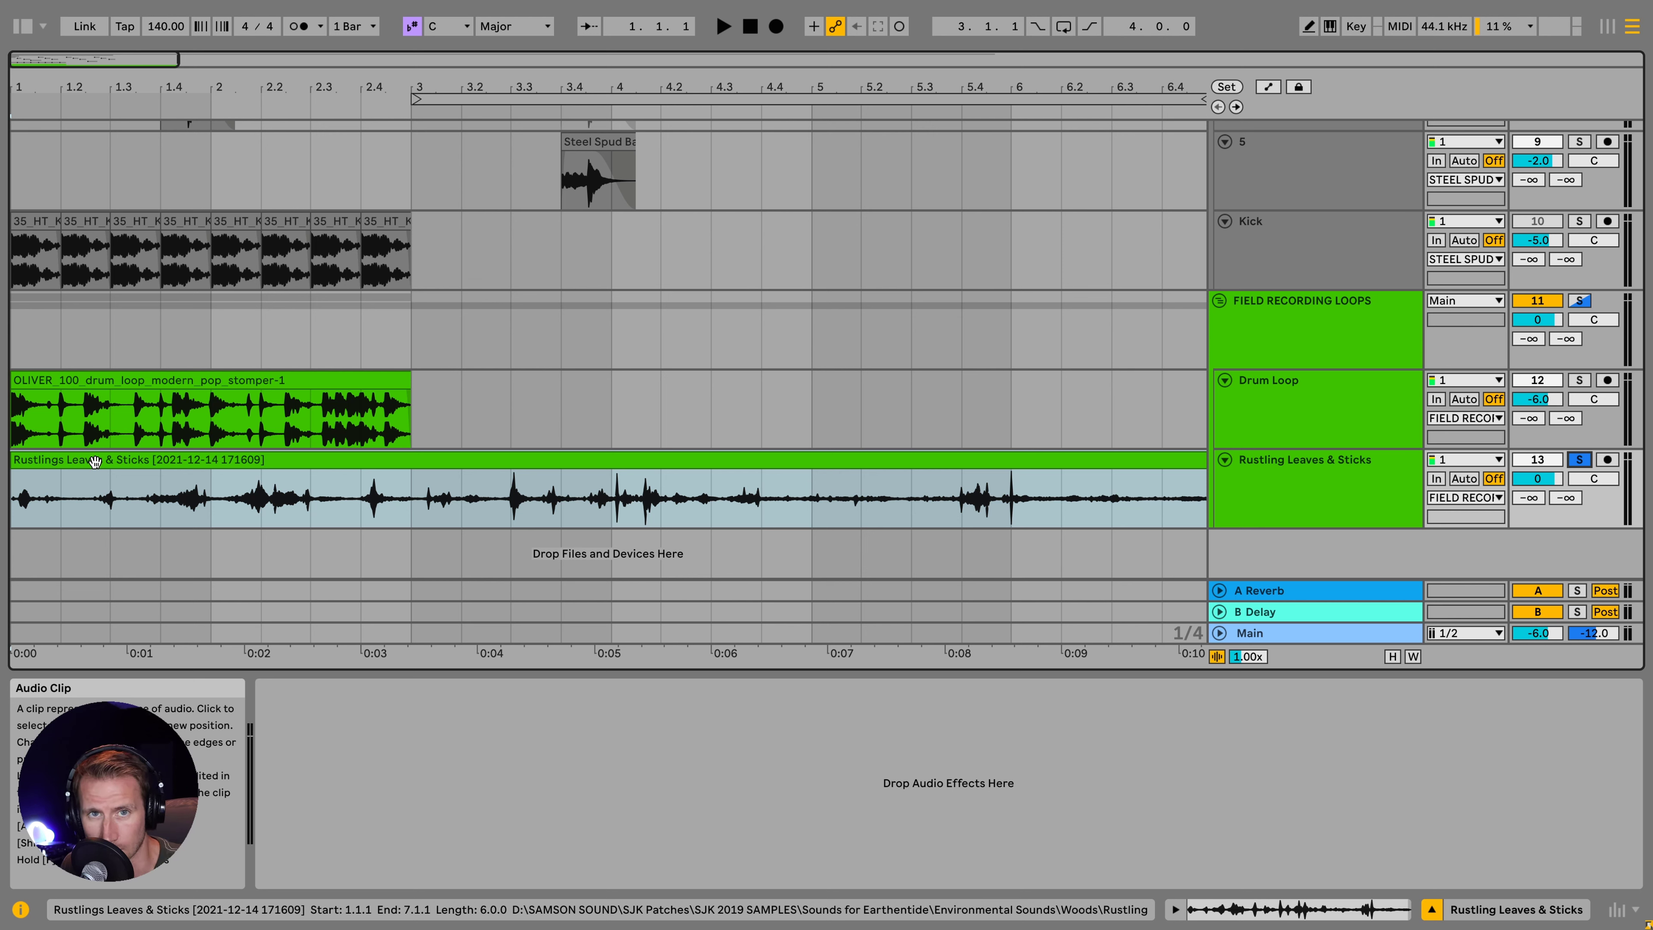
pyautogui.click(95, 461)
pyautogui.press('space')
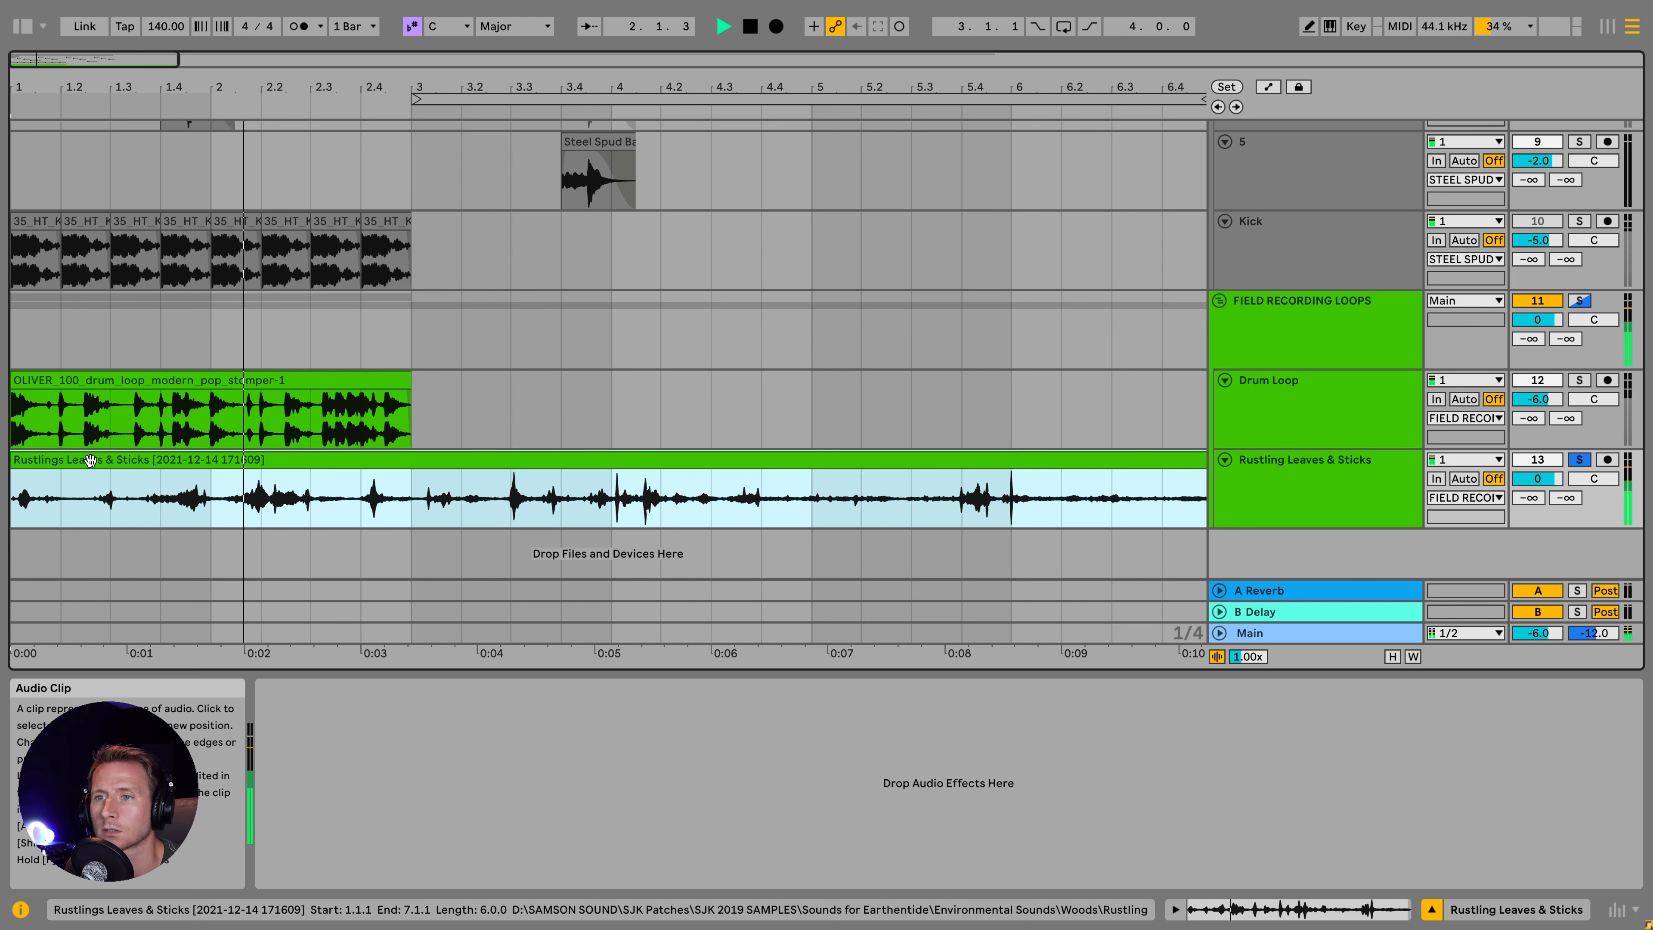
pyautogui.press('space')
# - Set the Rustling Leaves & Sticks clip's Beats transient envelope to 48 and quantize its audio to 1/8 at 100%
pyautogui.doubleClick(90, 460)
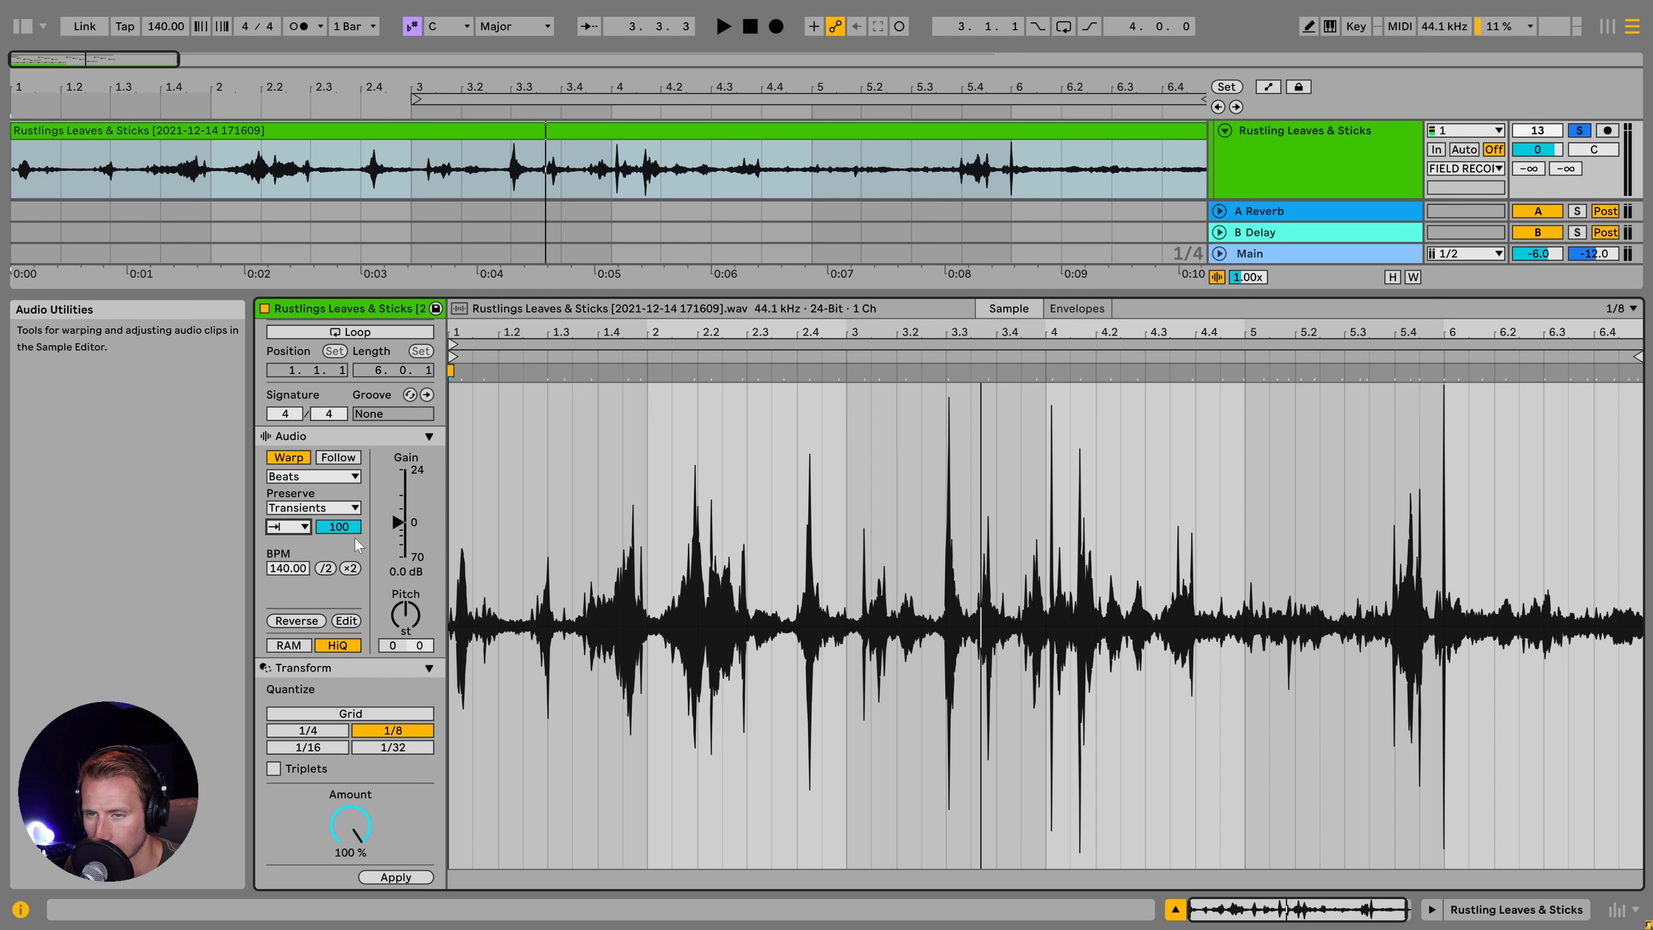
pyautogui.moveTo(331, 526); pyautogui.dragTo(330, 522)
pyautogui.press('space')
pyautogui.press('space')
pyautogui.click(396, 876)
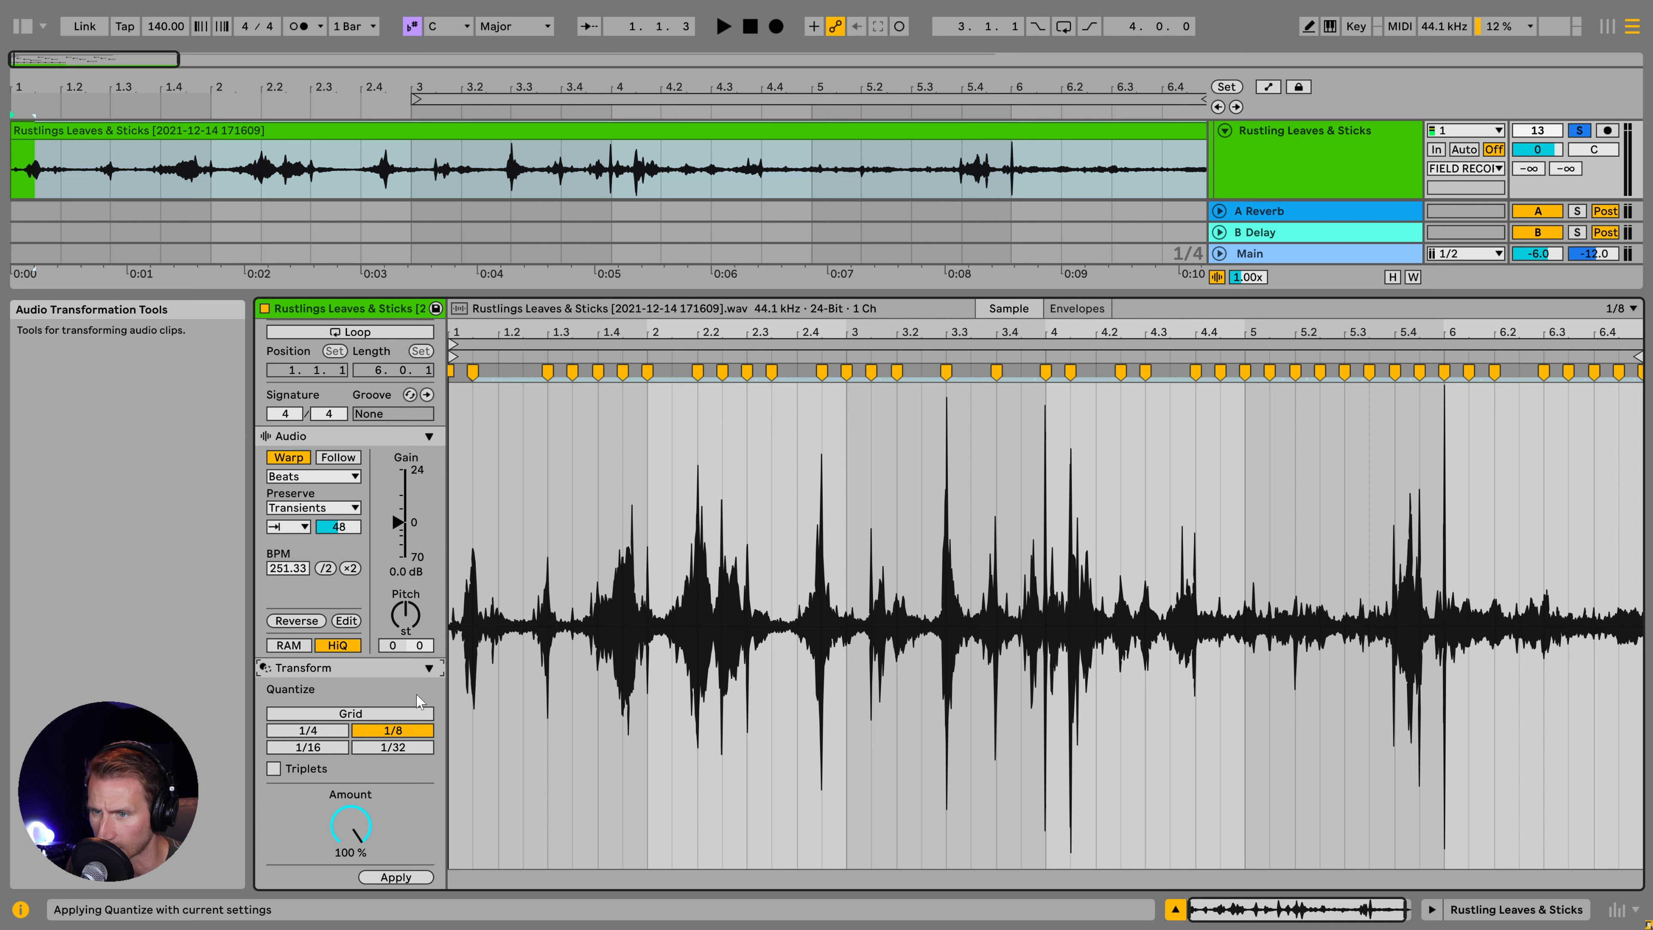
# - Close the clip's sample view and add the Drum Loop track to the solo alongside Rustling Leaves & Sticks
pyautogui.click(62, 133)
pyautogui.scroll(1, 86, 183)
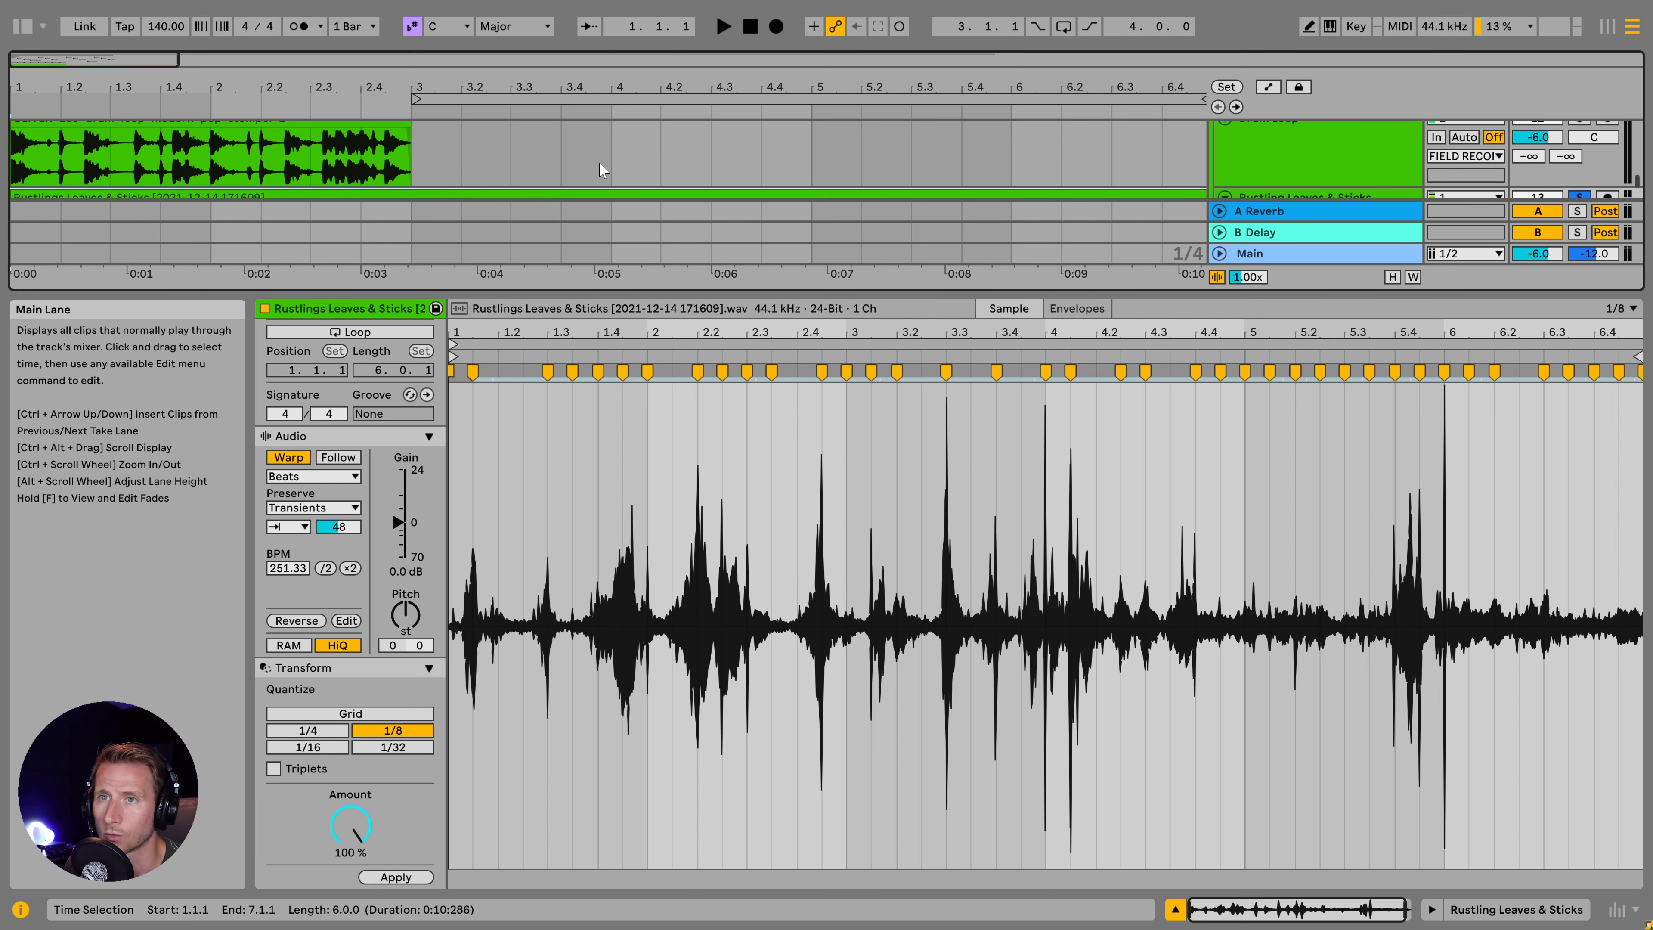
pyautogui.hotkey('shift', 'Tab')
pyautogui.scroll(-1, 1487, 417)
pyautogui.keyDown('ctrl'); pyautogui.click(1585, 386); pyautogui.keyUp('ctrl')
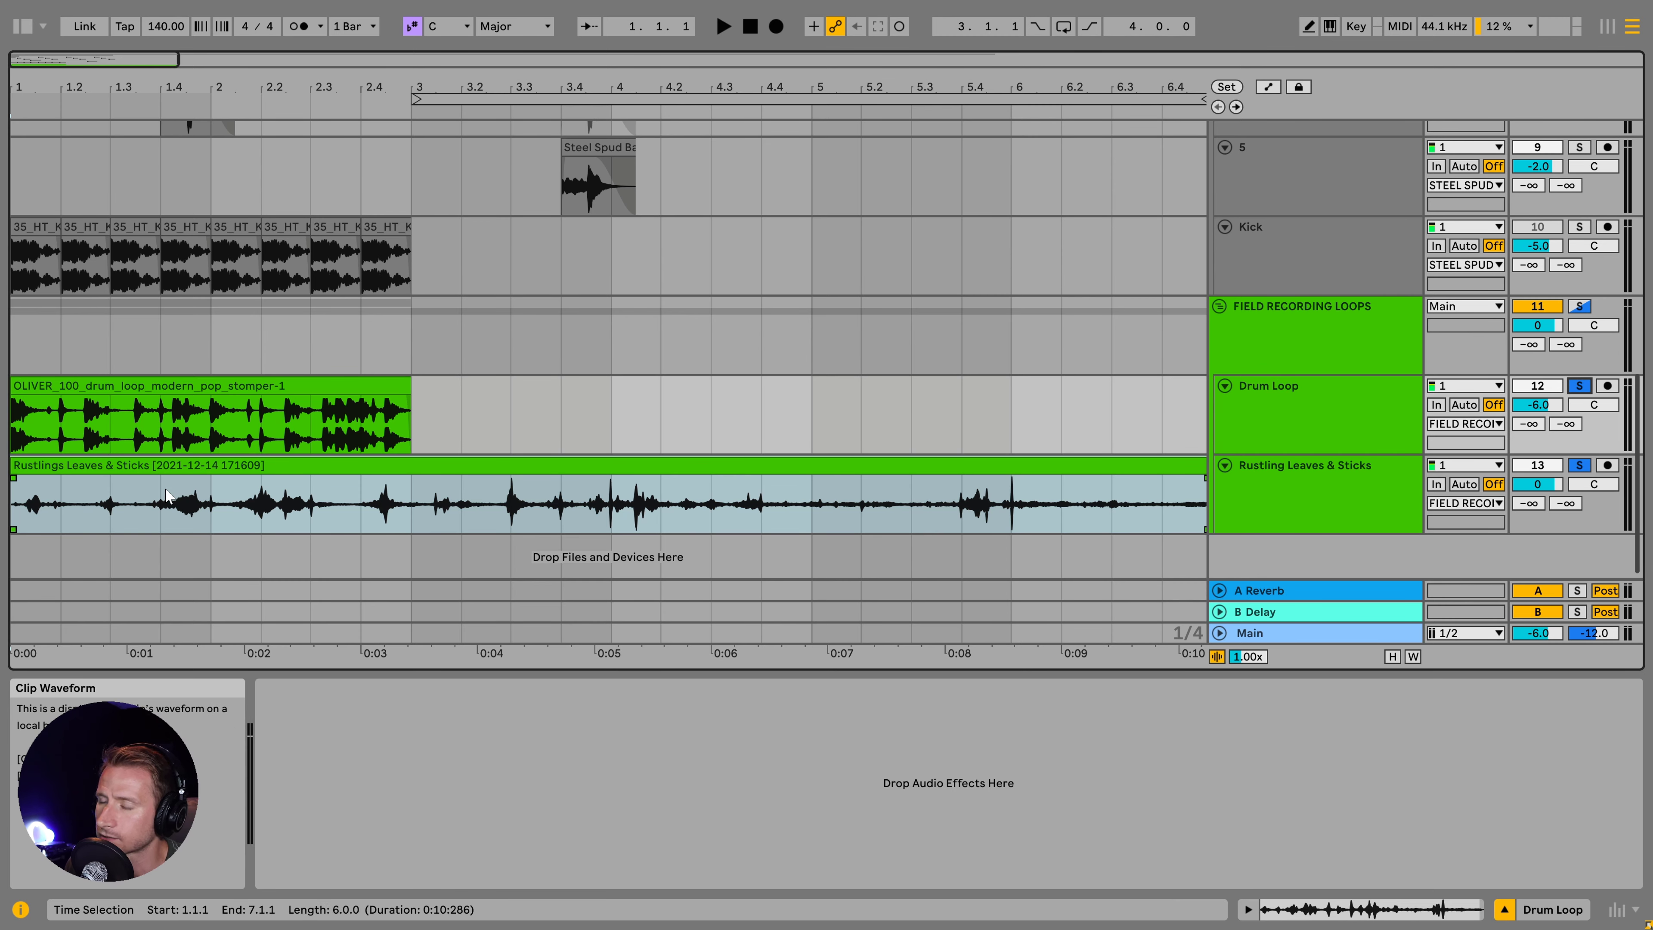
# - Compare the Rustling Leaves & Sticks recording soloed on its own with it playing together with the Drum Loop
pyautogui.click(118, 466)
pyautogui.press('space')
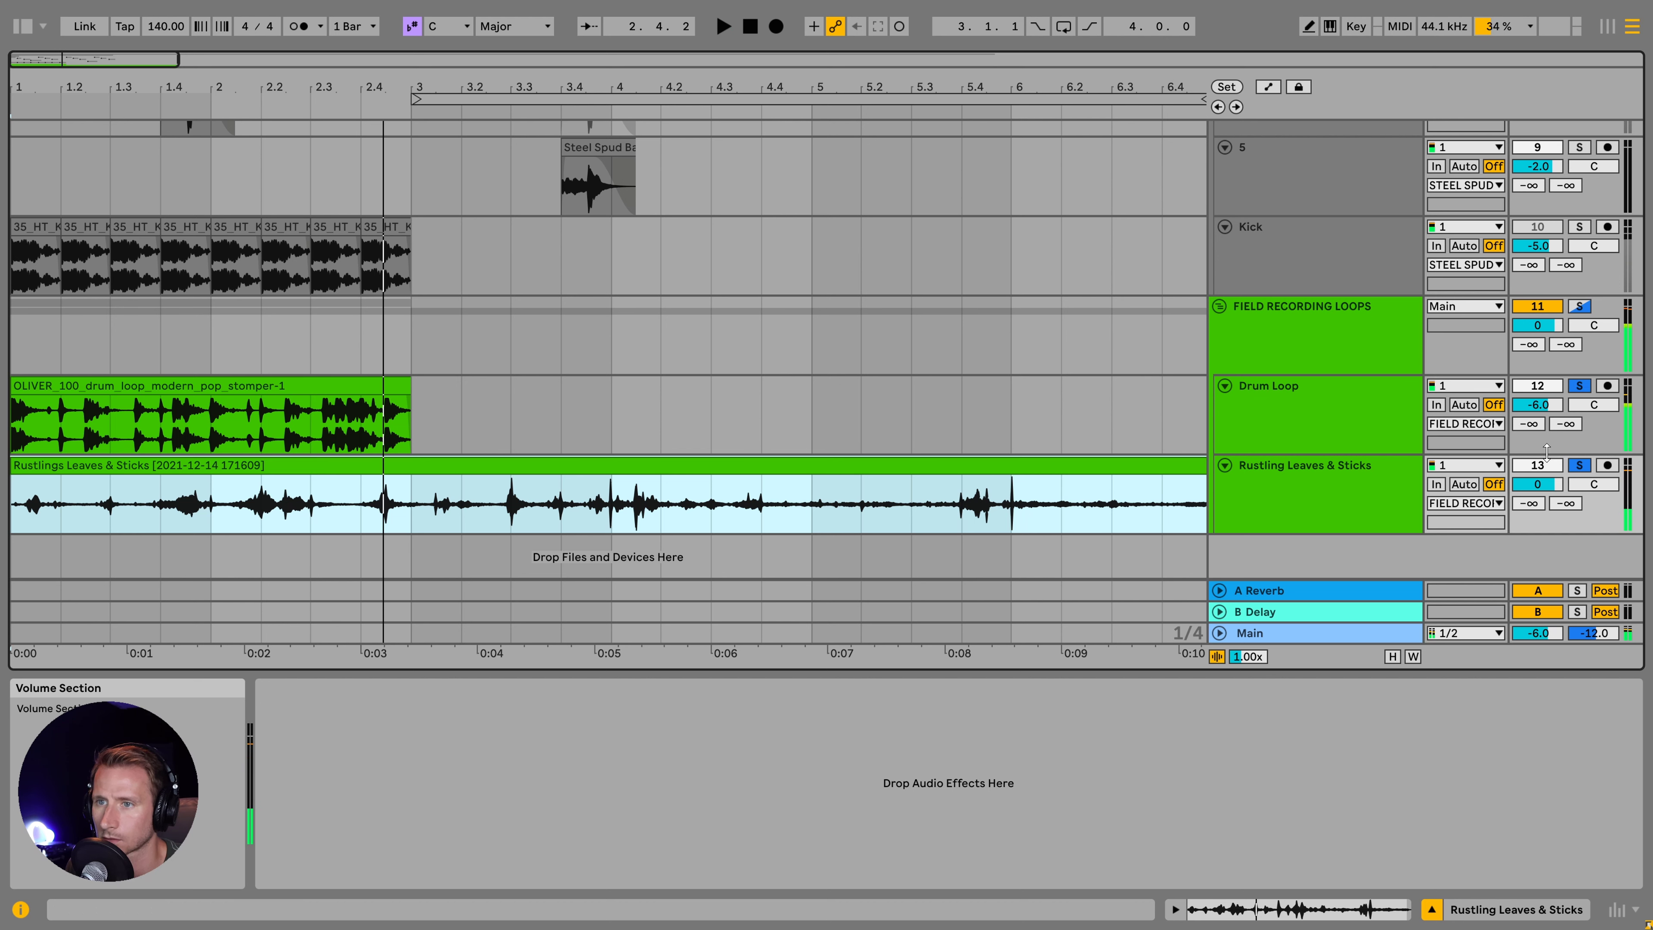
pyautogui.click(1578, 465)
pyautogui.click(153, 469)
pyautogui.press('space')
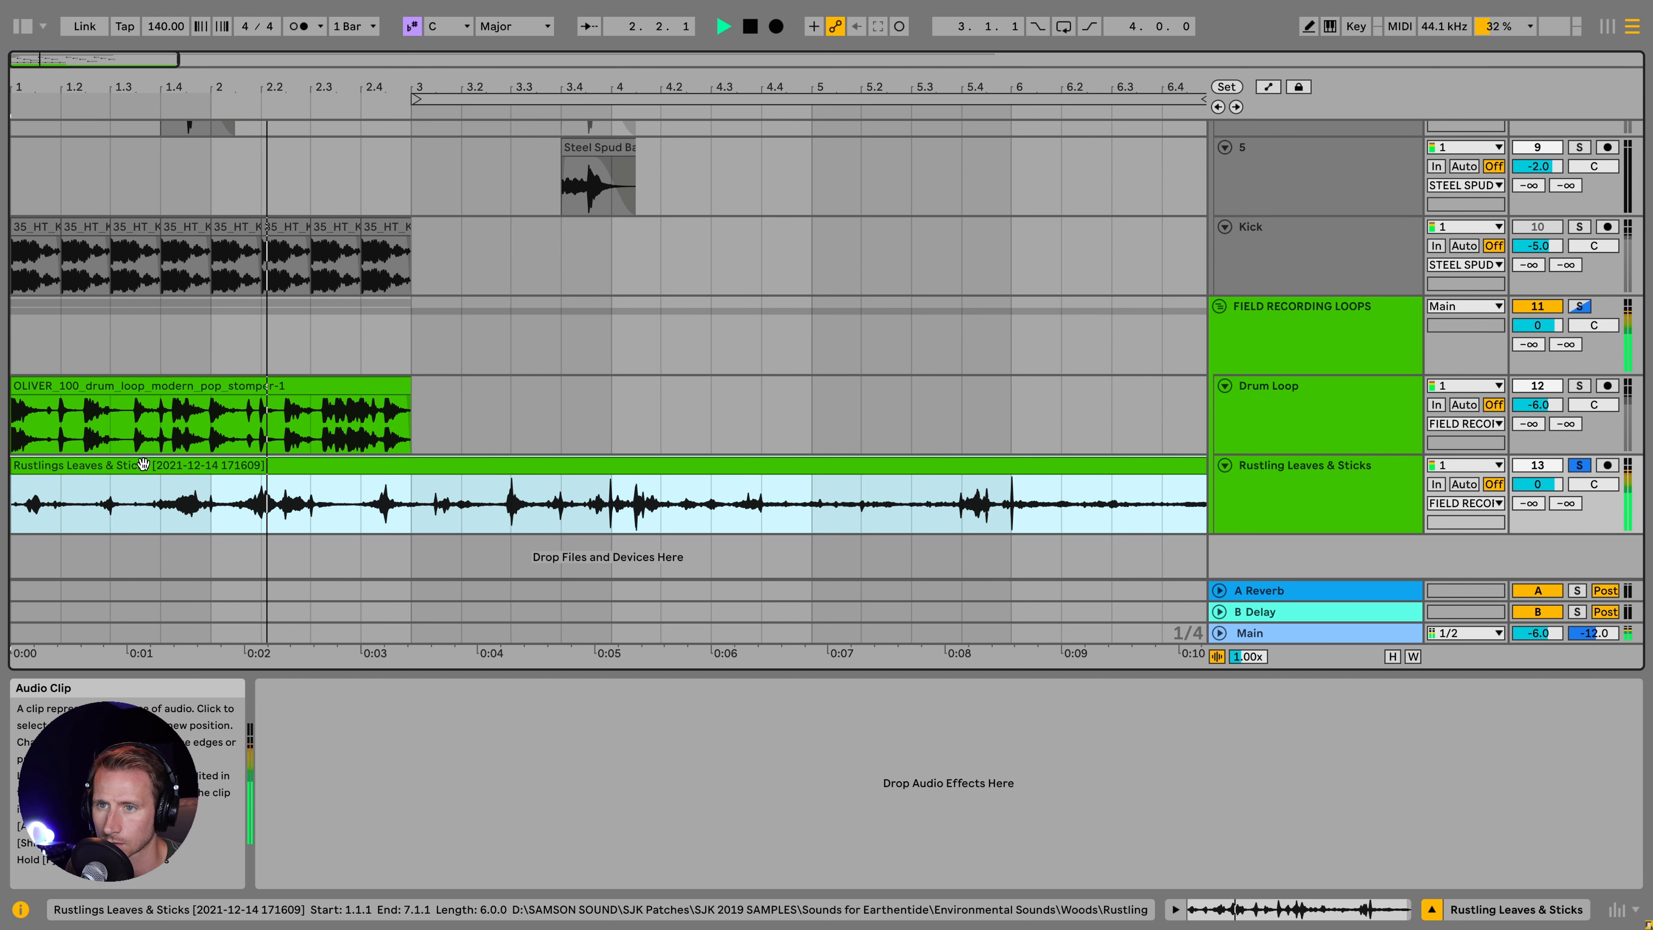
pyautogui.keyDown('ctrl'); pyautogui.click(1579, 386); pyautogui.keyUp('ctrl')
pyautogui.press('space')
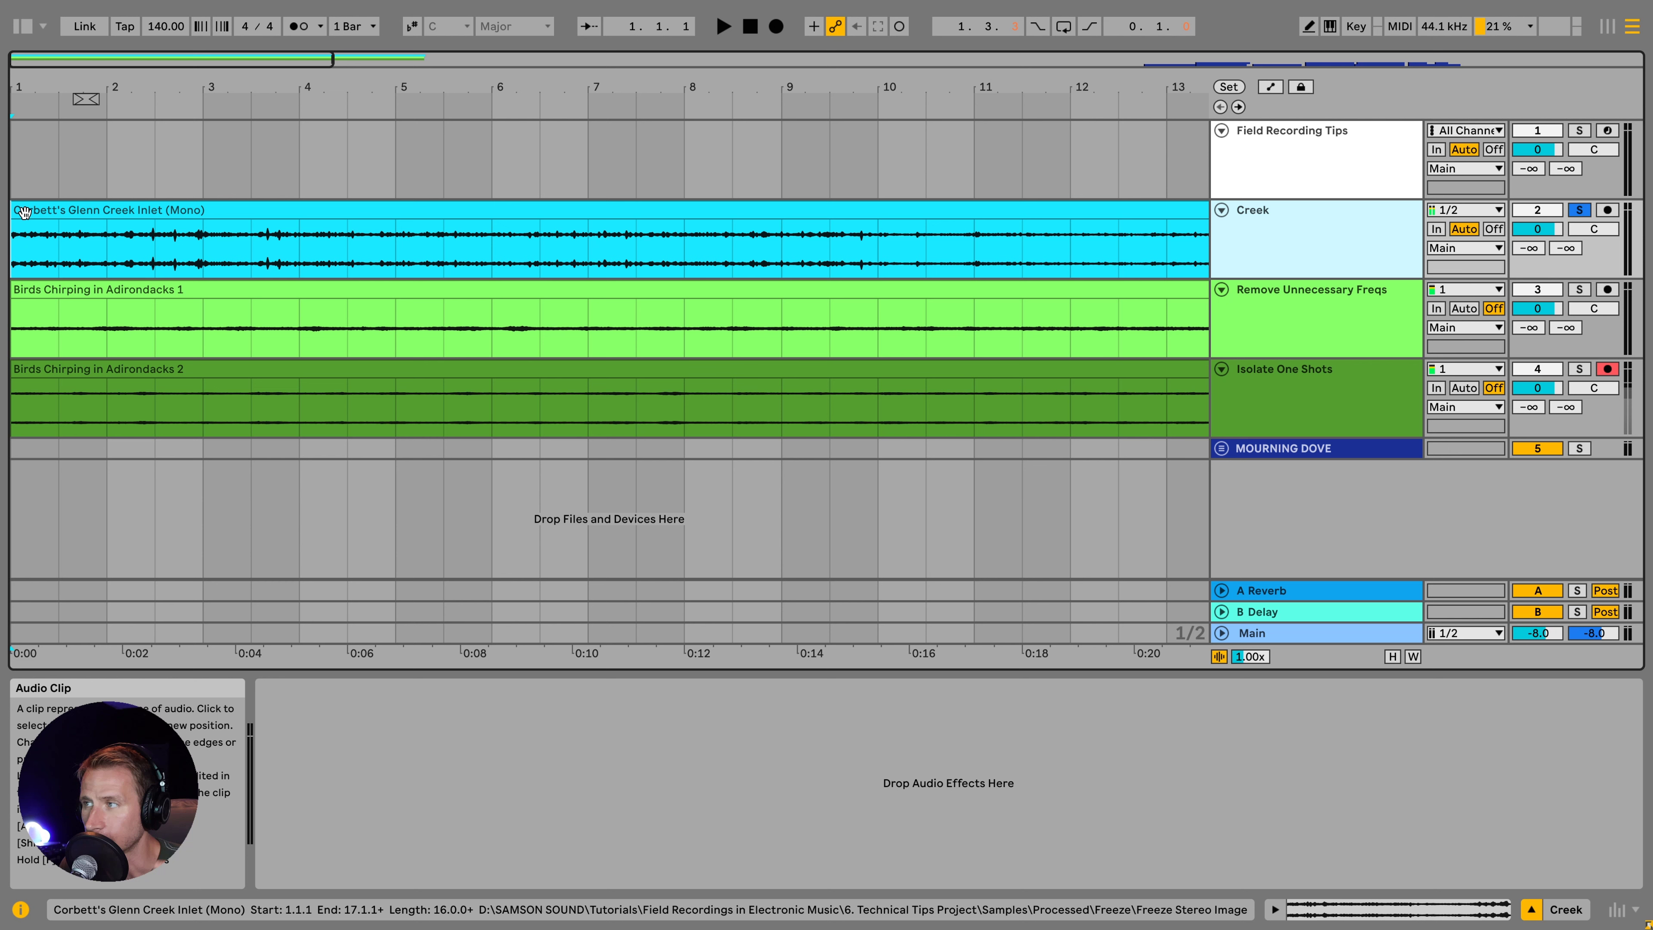
# - Play the soloed Creek recording from the start of its clip
pyautogui.click(27, 212)
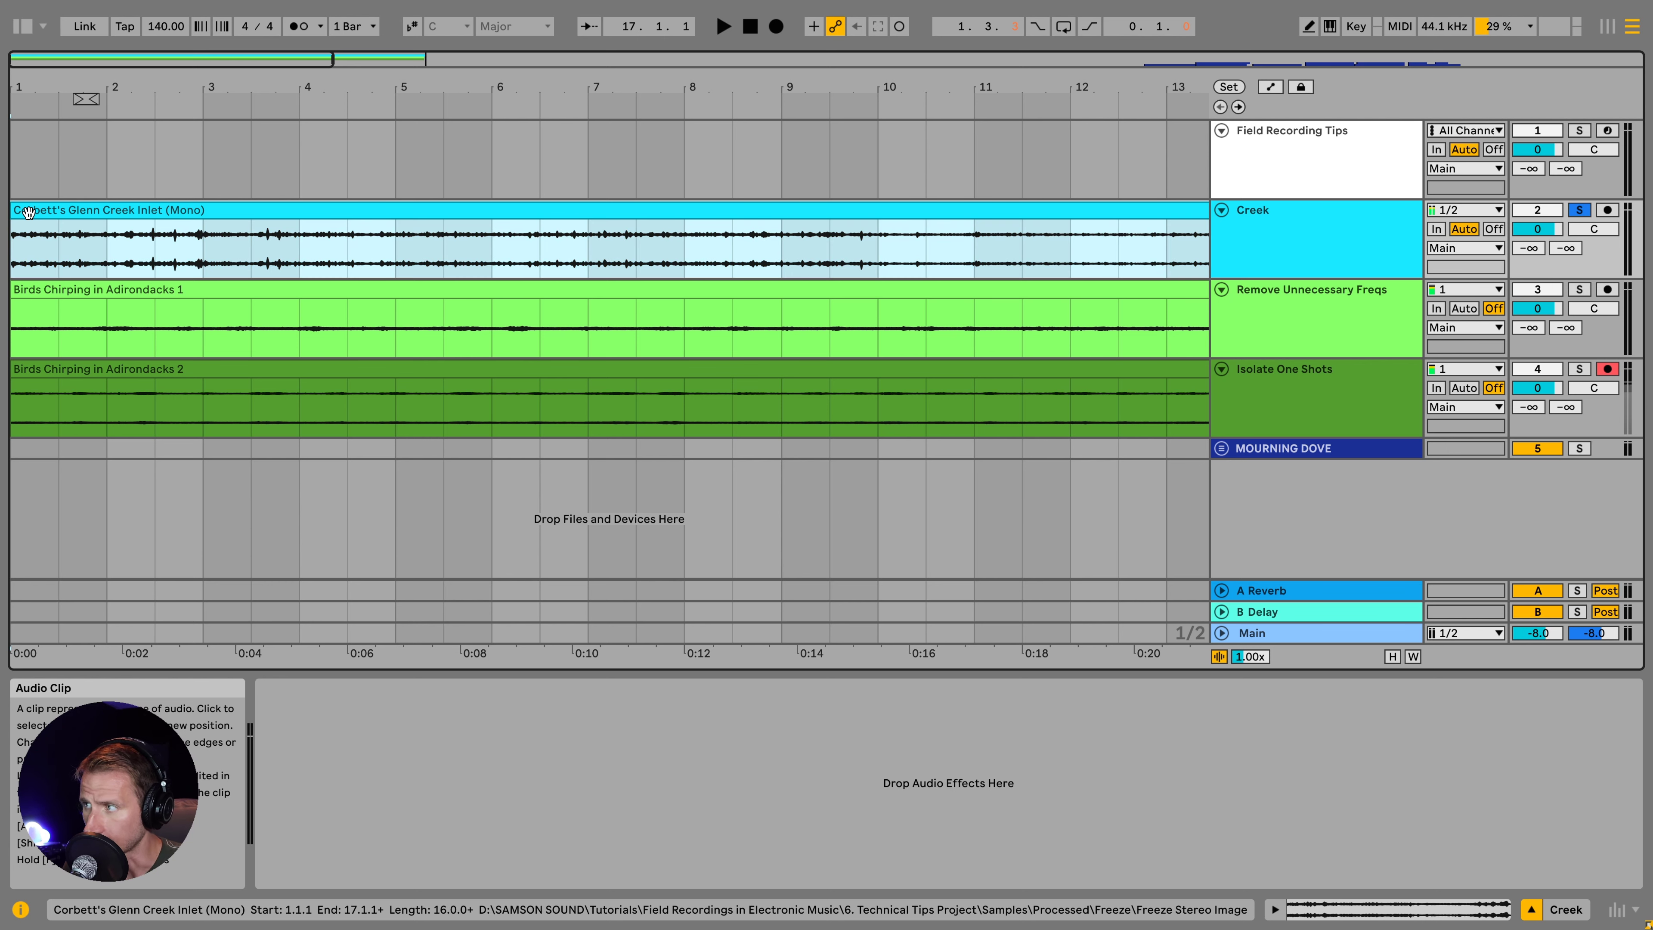
pyautogui.press('space')
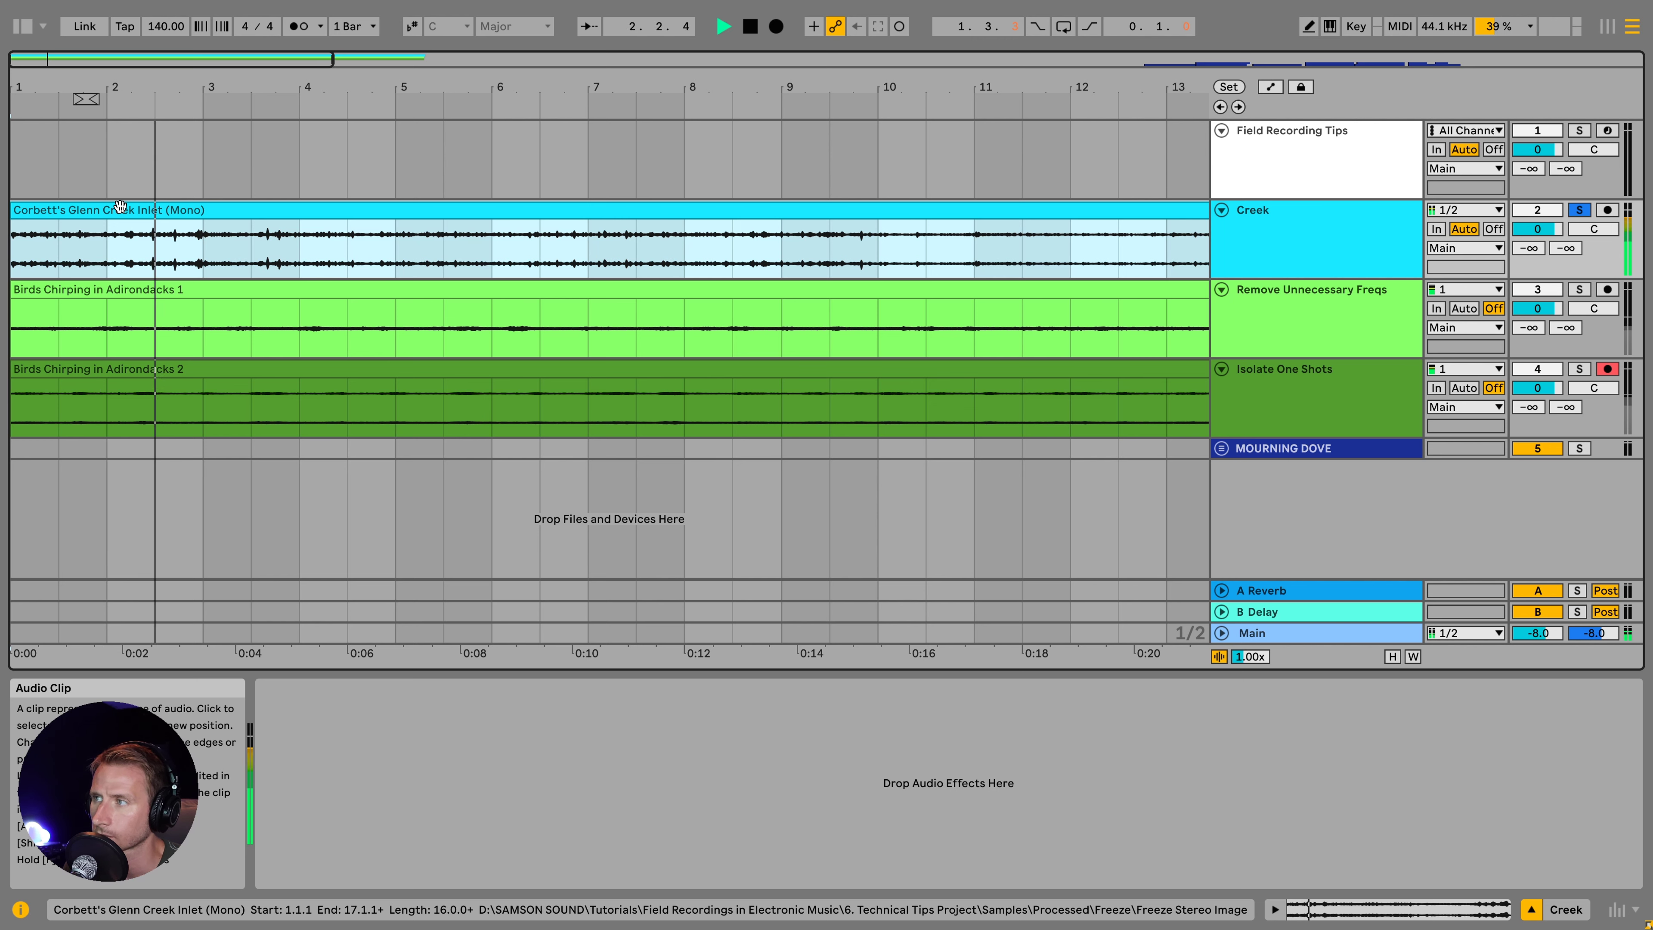
pyautogui.press('space')
# - Duplicate the Creek track
pyautogui.click(1319, 252)
pyautogui.hotkey('ctrl', 'd')
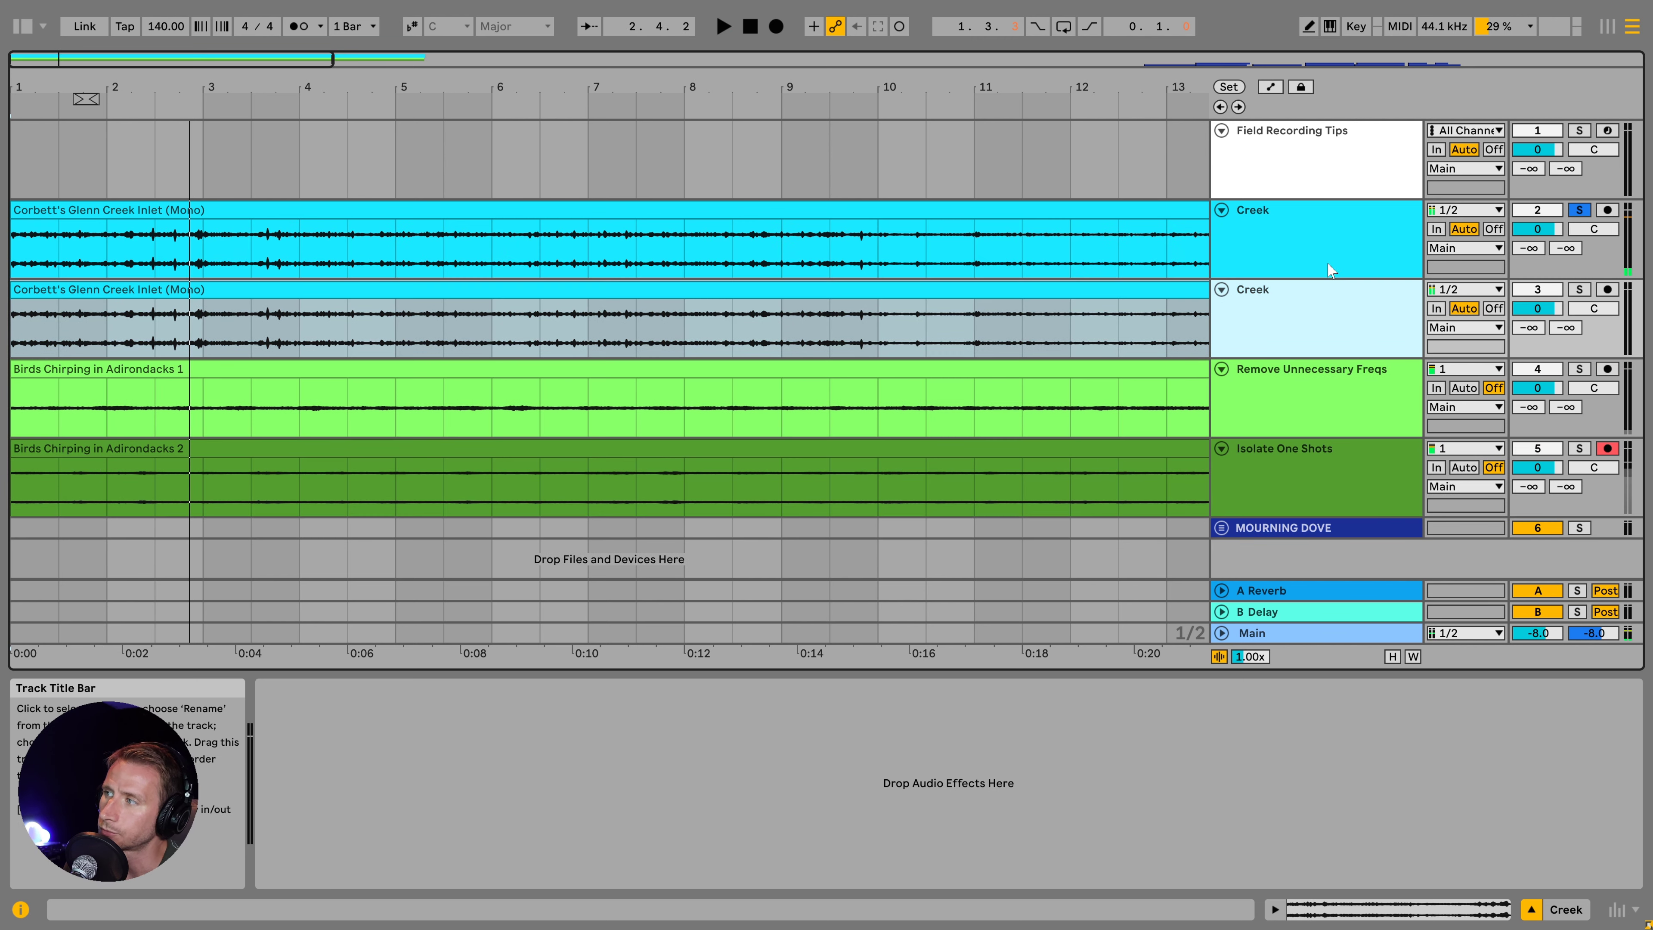
# - Rename the original Creek track as Creek (Left) and pan it to 50L
pyautogui.click(1265, 231)
pyautogui.hotkey('ctrl', 'r')
pyautogui.press('Right')
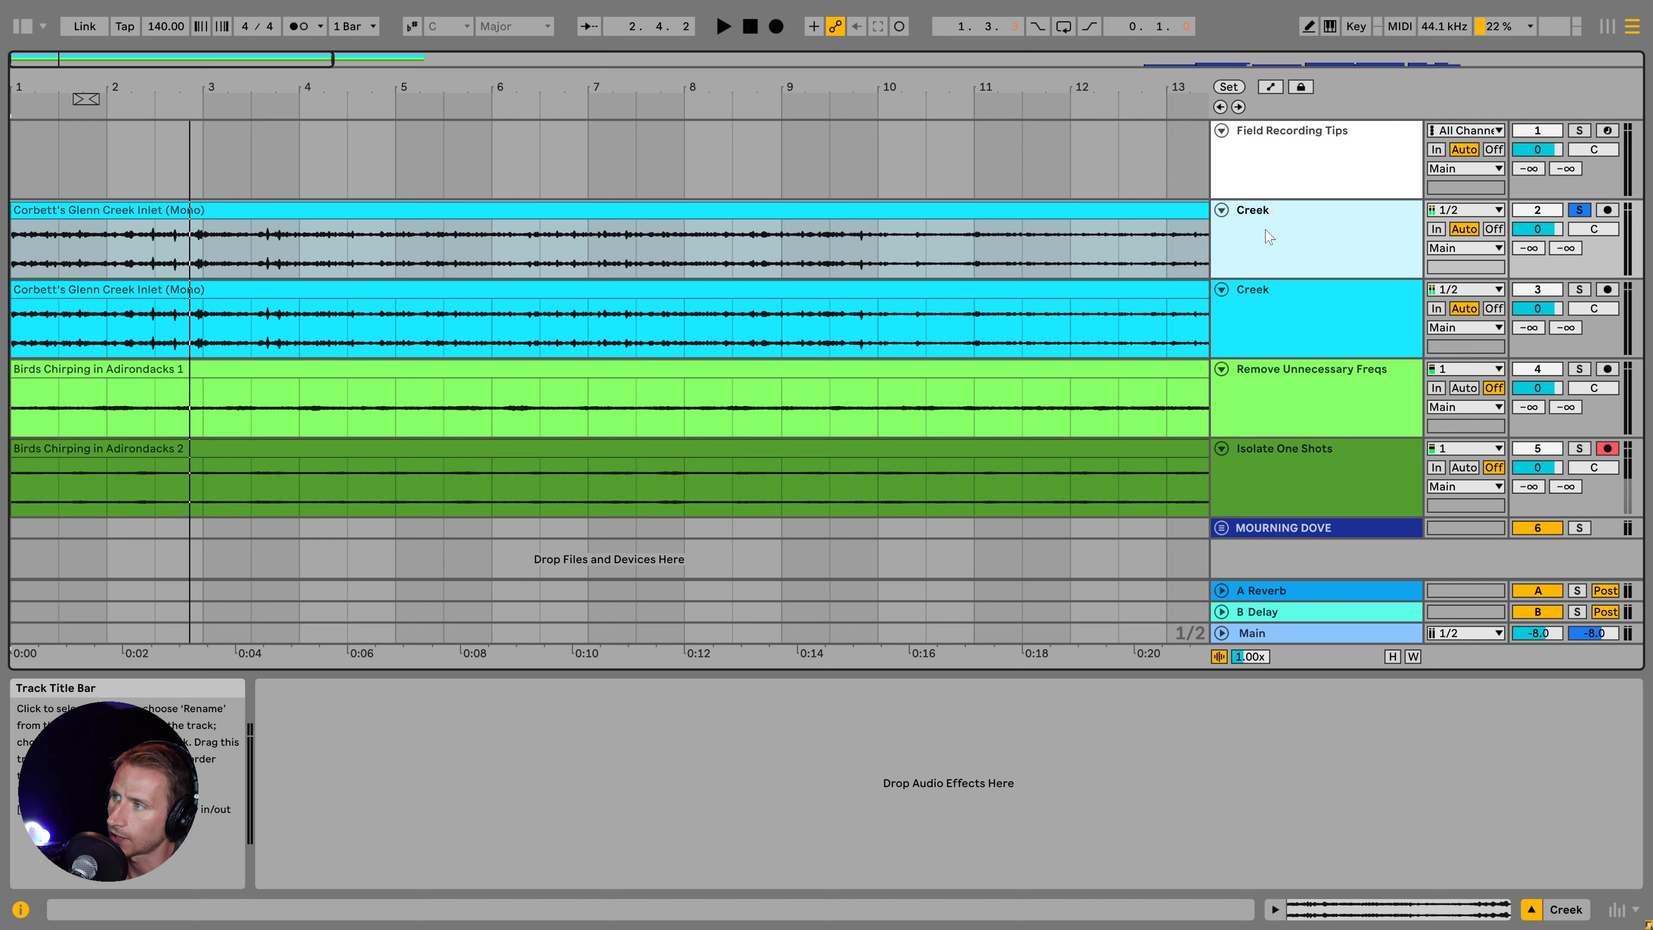
pyautogui.write('(Left)')
pyautogui.press('Return')
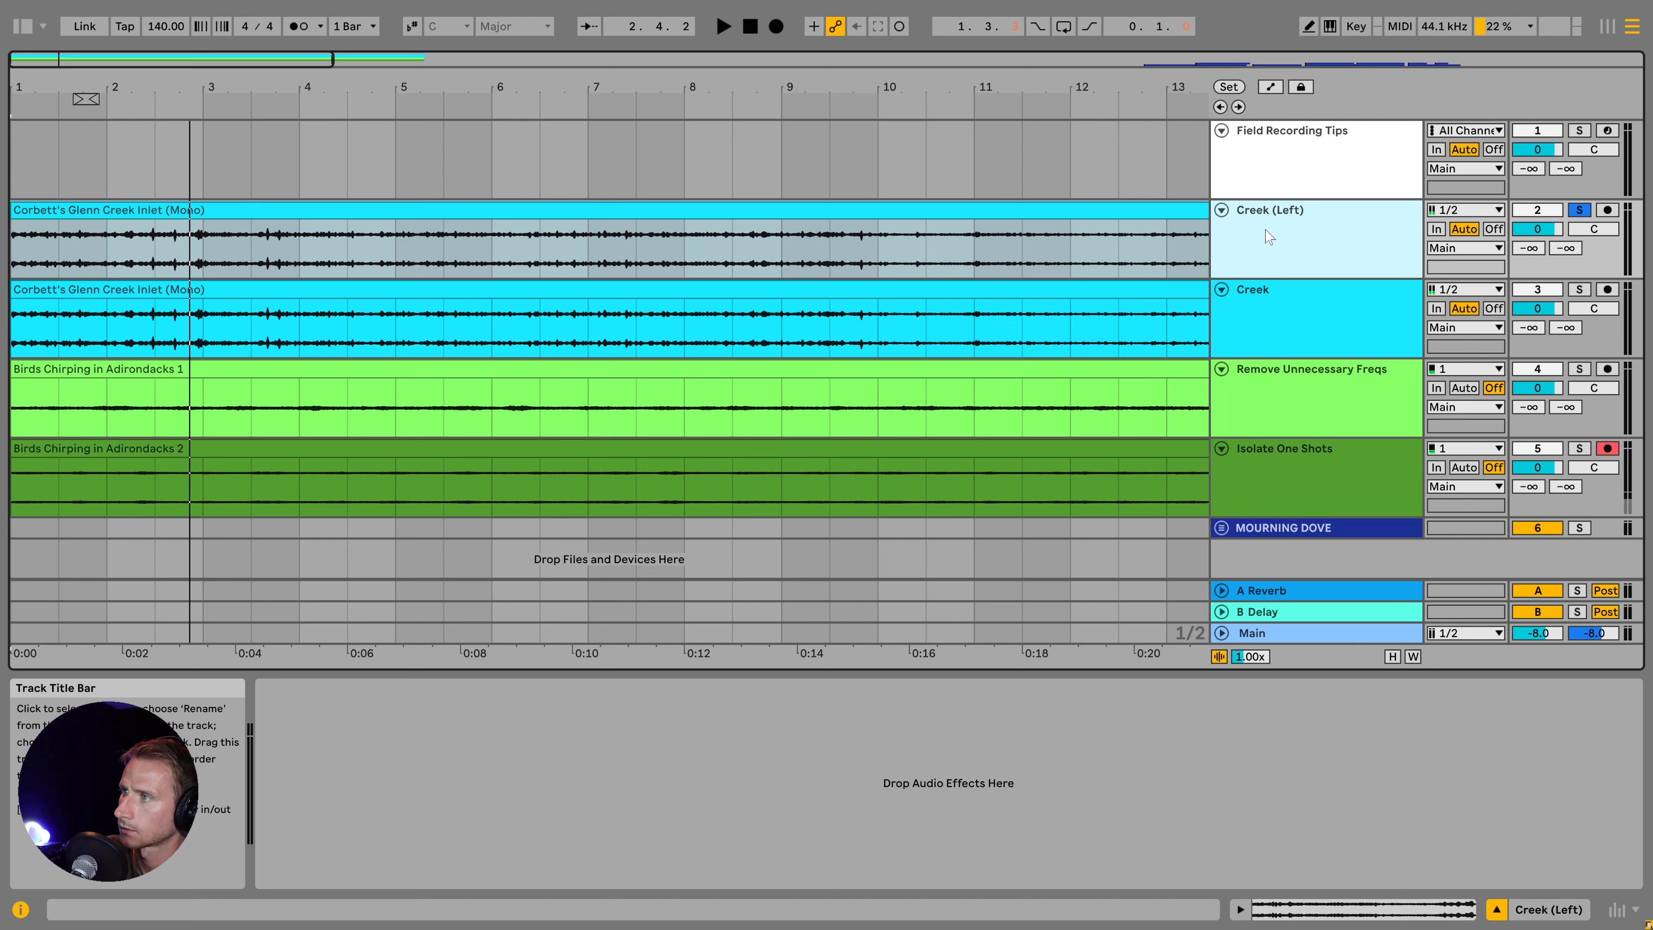
pyautogui.moveTo(1576, 229); pyautogui.dragTo(1538, 247)
# - Rename the duplicated Creek track as Creek (Right) and pan it to 50R
pyautogui.click(1291, 322)
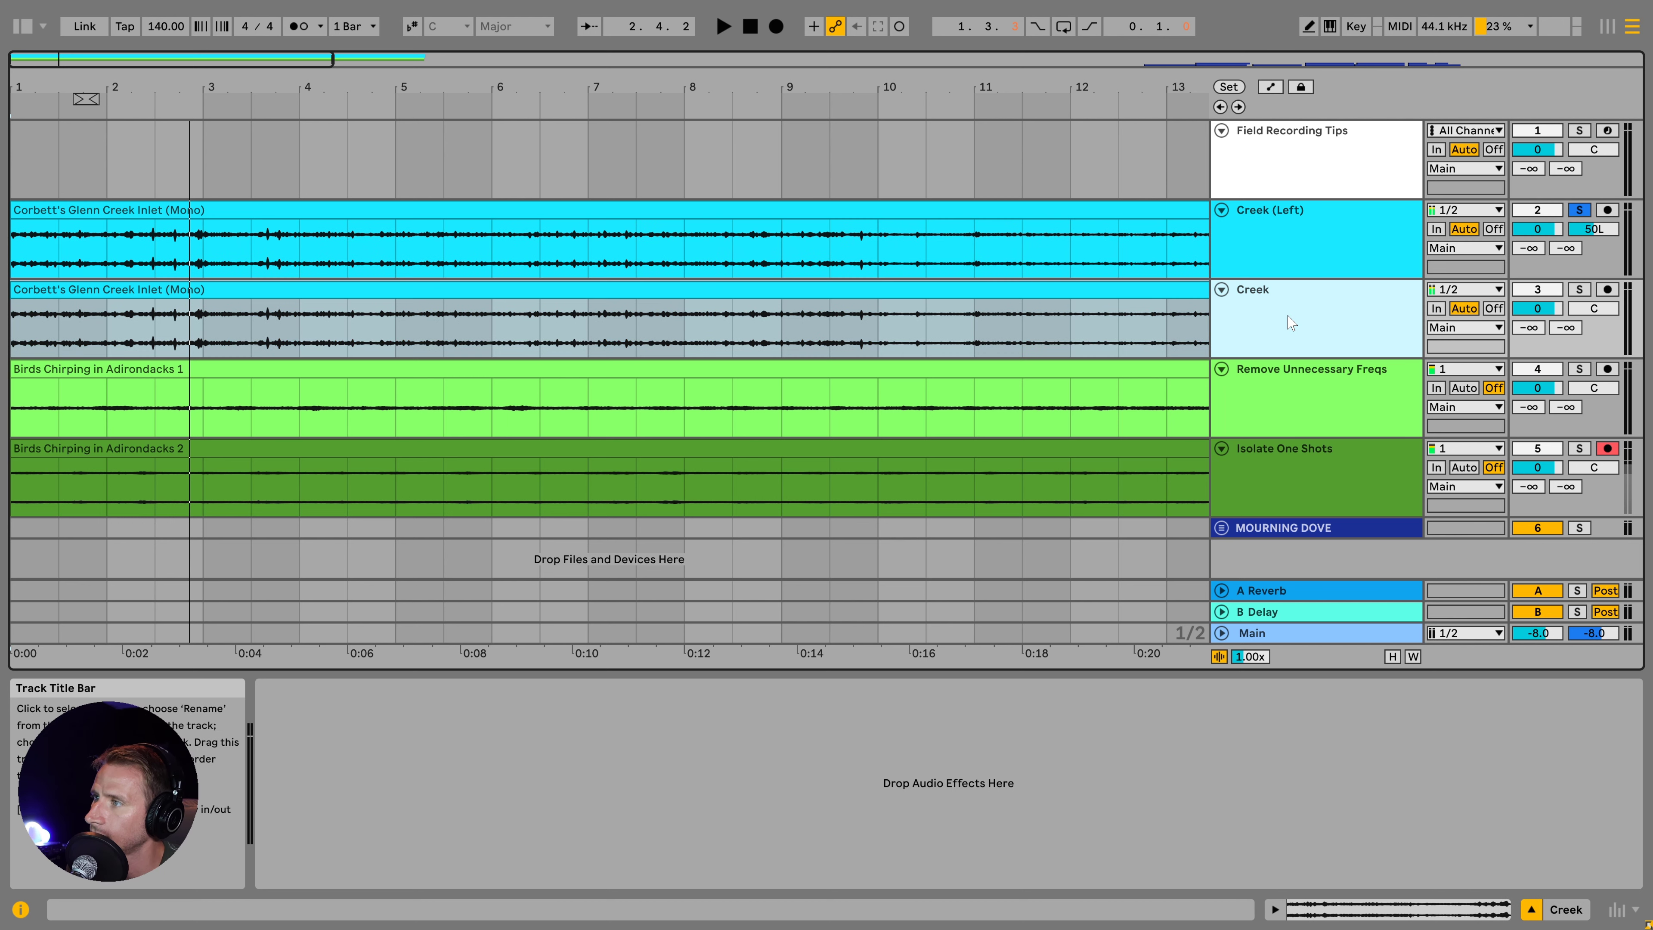
pyautogui.hotkey('ctrl', 'r')
pyautogui.press('Right')
pyautogui.write('(Right')
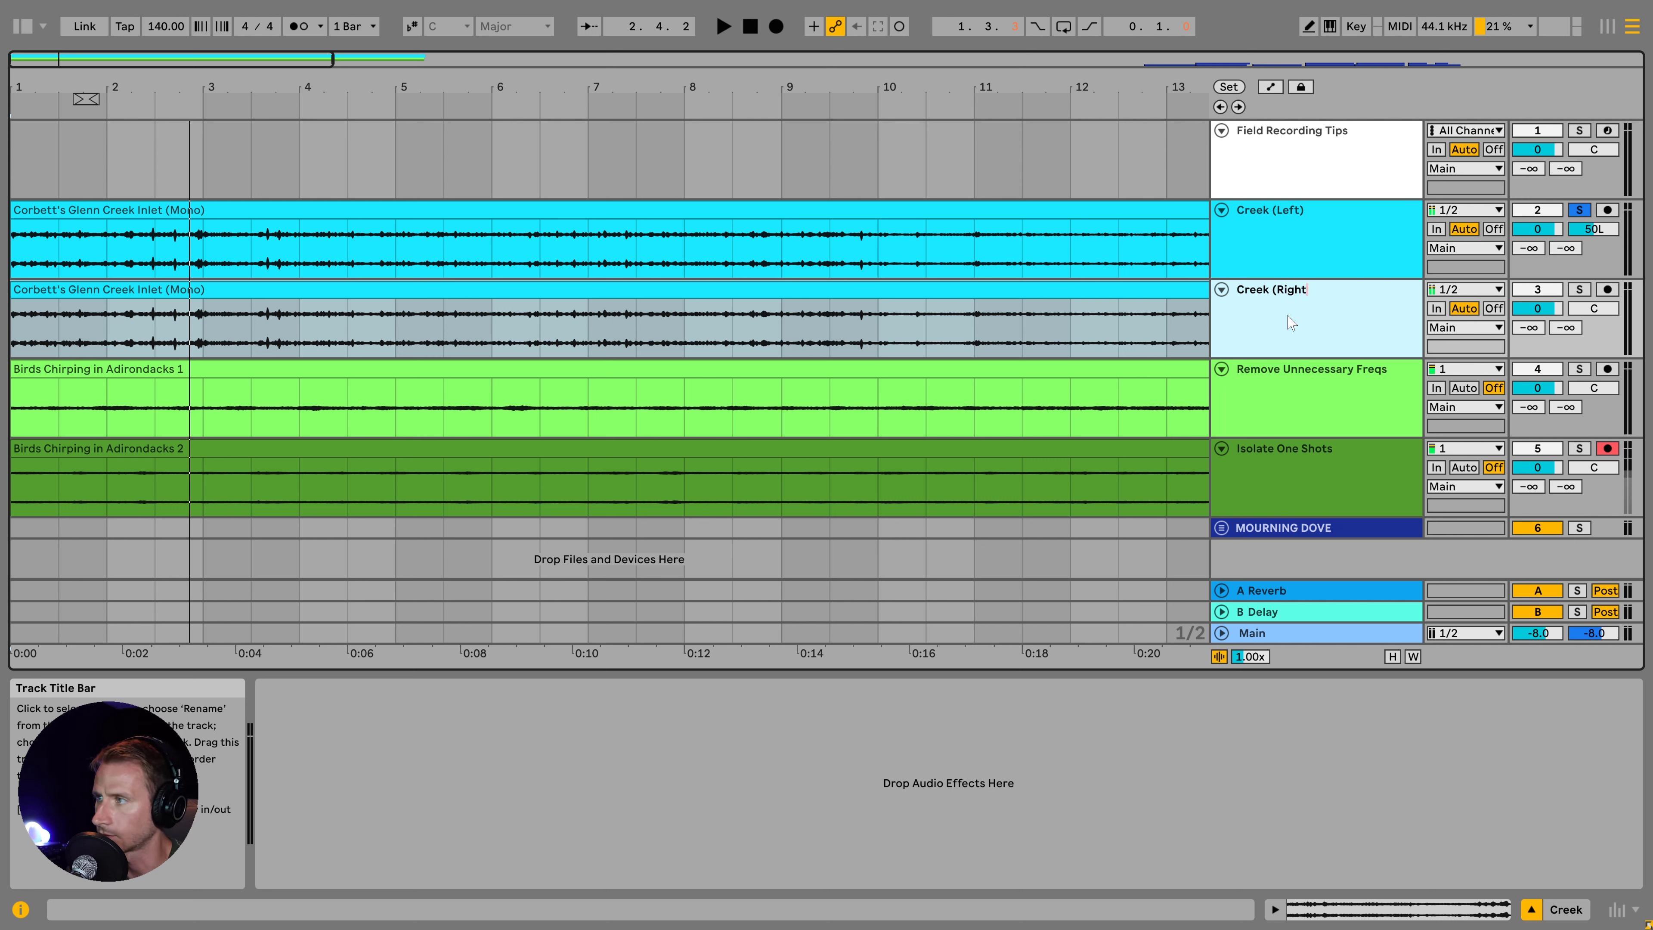
pyautogui.write(')')
pyautogui.press('Return')
pyautogui.moveTo(1594, 309); pyautogui.dragTo(1581, 281)
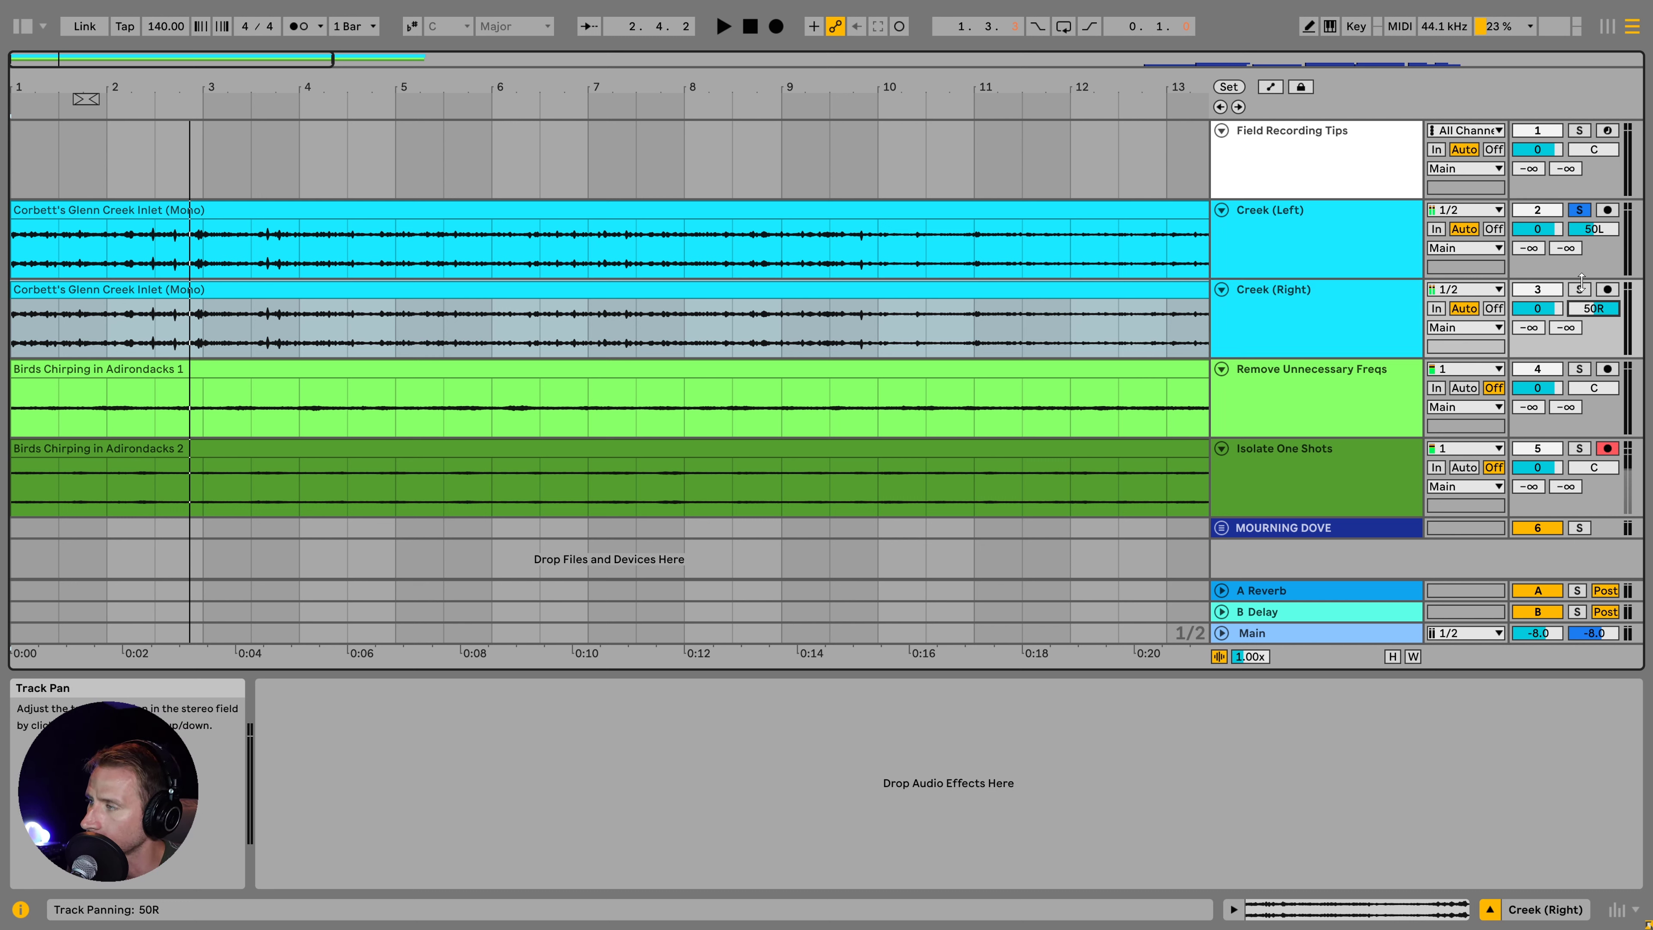
# - Add Creek (Right) to the solo and shift its clip six bars earlier so it ends at bar 11
pyautogui.click(1579, 289)
pyautogui.moveTo(749, 290); pyautogui.dragTo(170, 289)
# - Play the Creek (Left) and Creek (Right) tracks together from the start of the clips
pyautogui.click(1275, 211)
pyautogui.click(652, 211)
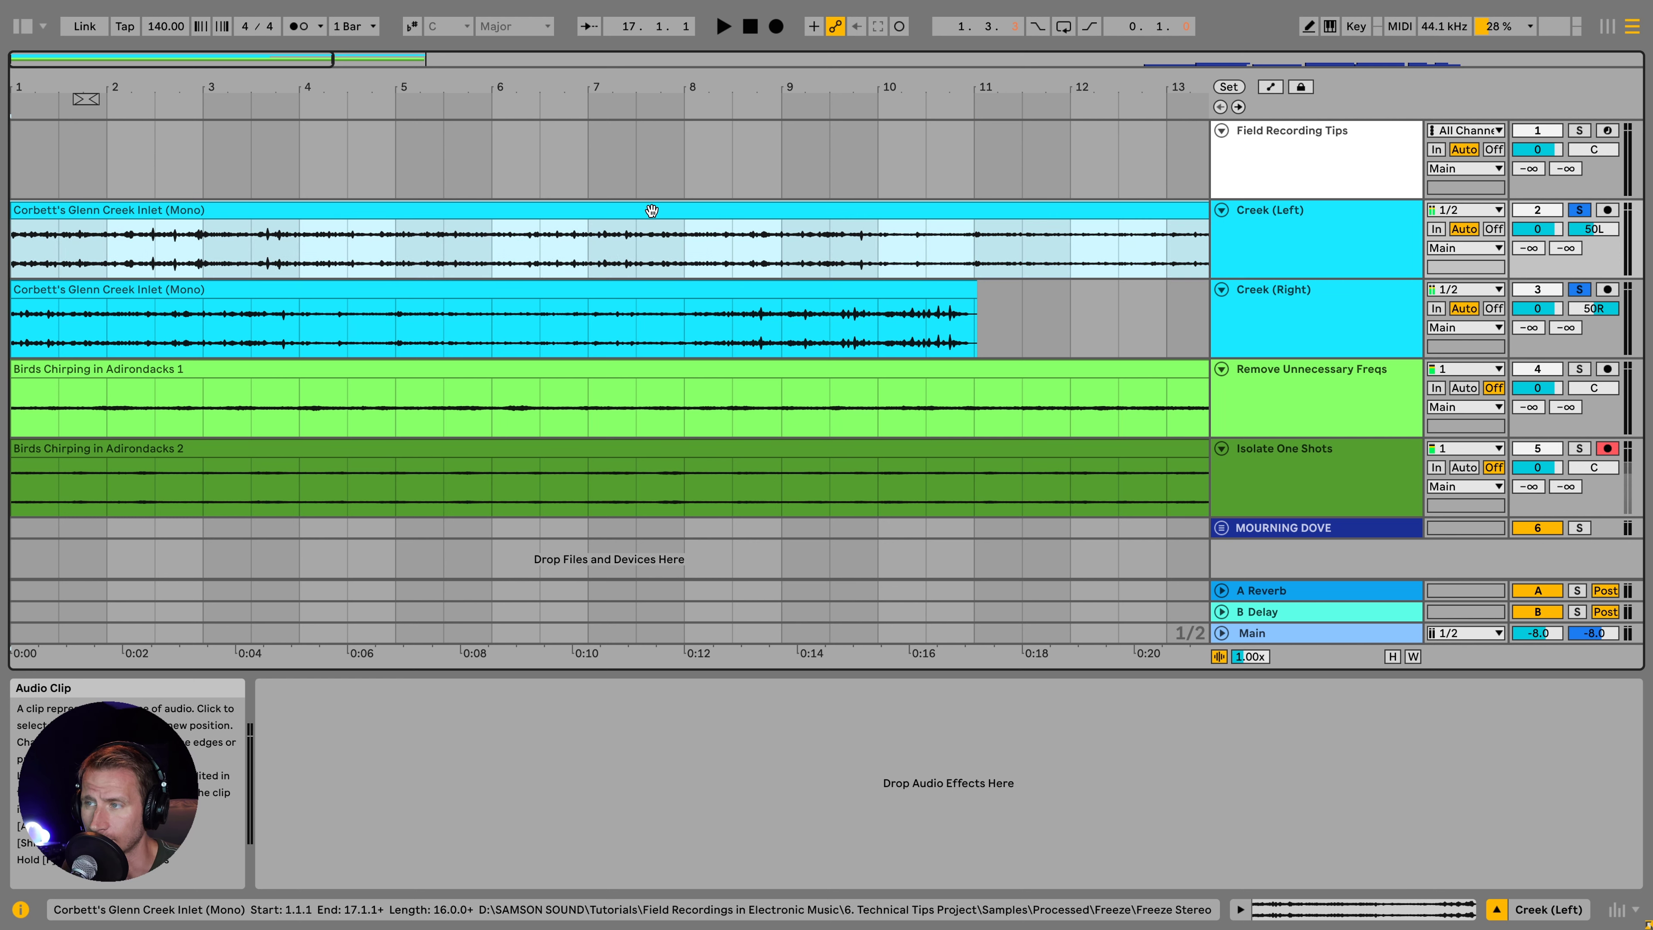
pyautogui.press('space')
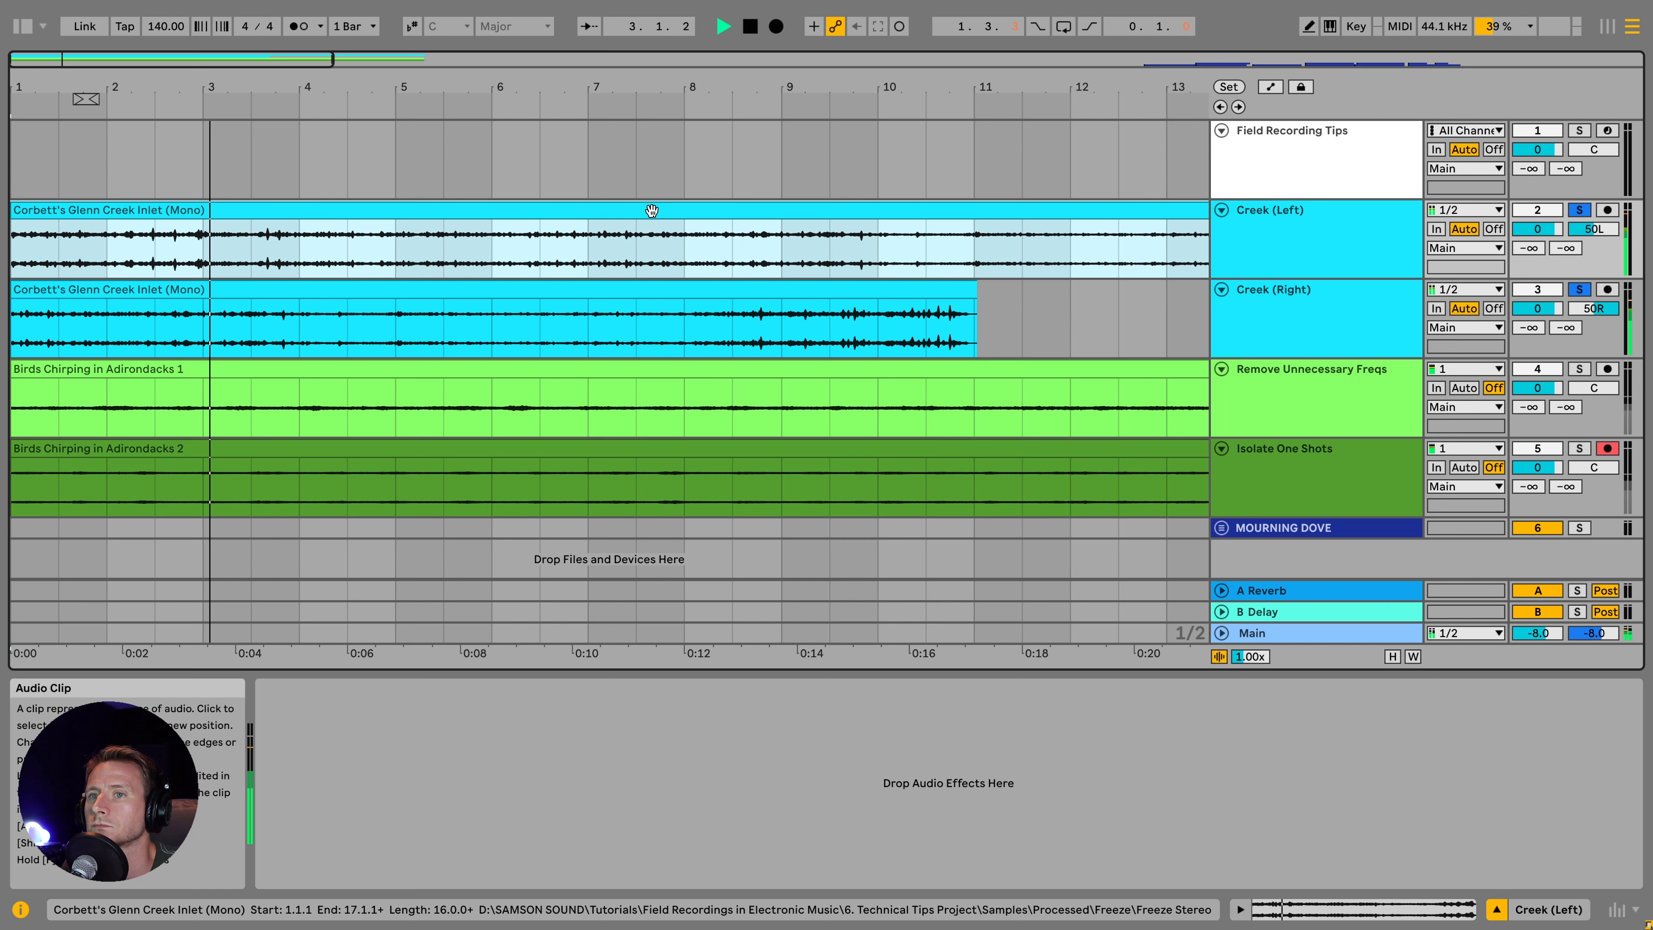
pyautogui.press('space')
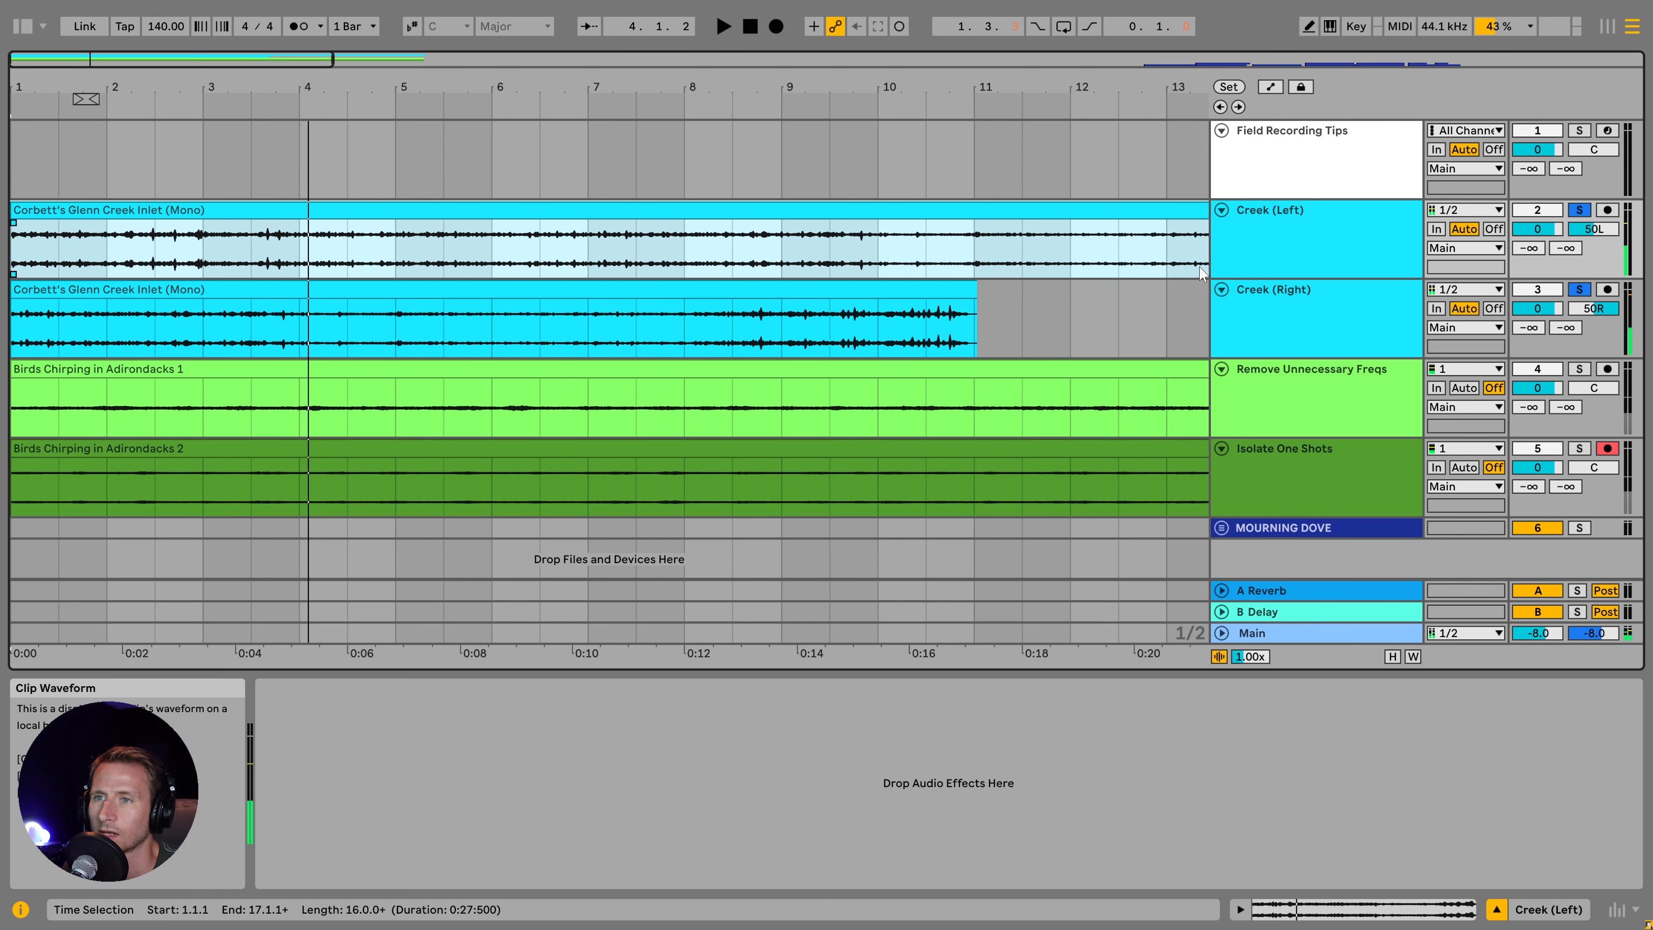
# - Add an EQ Eight to the Creek (Left) track and play that track soloed on its own
pyautogui.click(1318, 242)
pyautogui.hotkey('ctrl', 'alt', 'b')
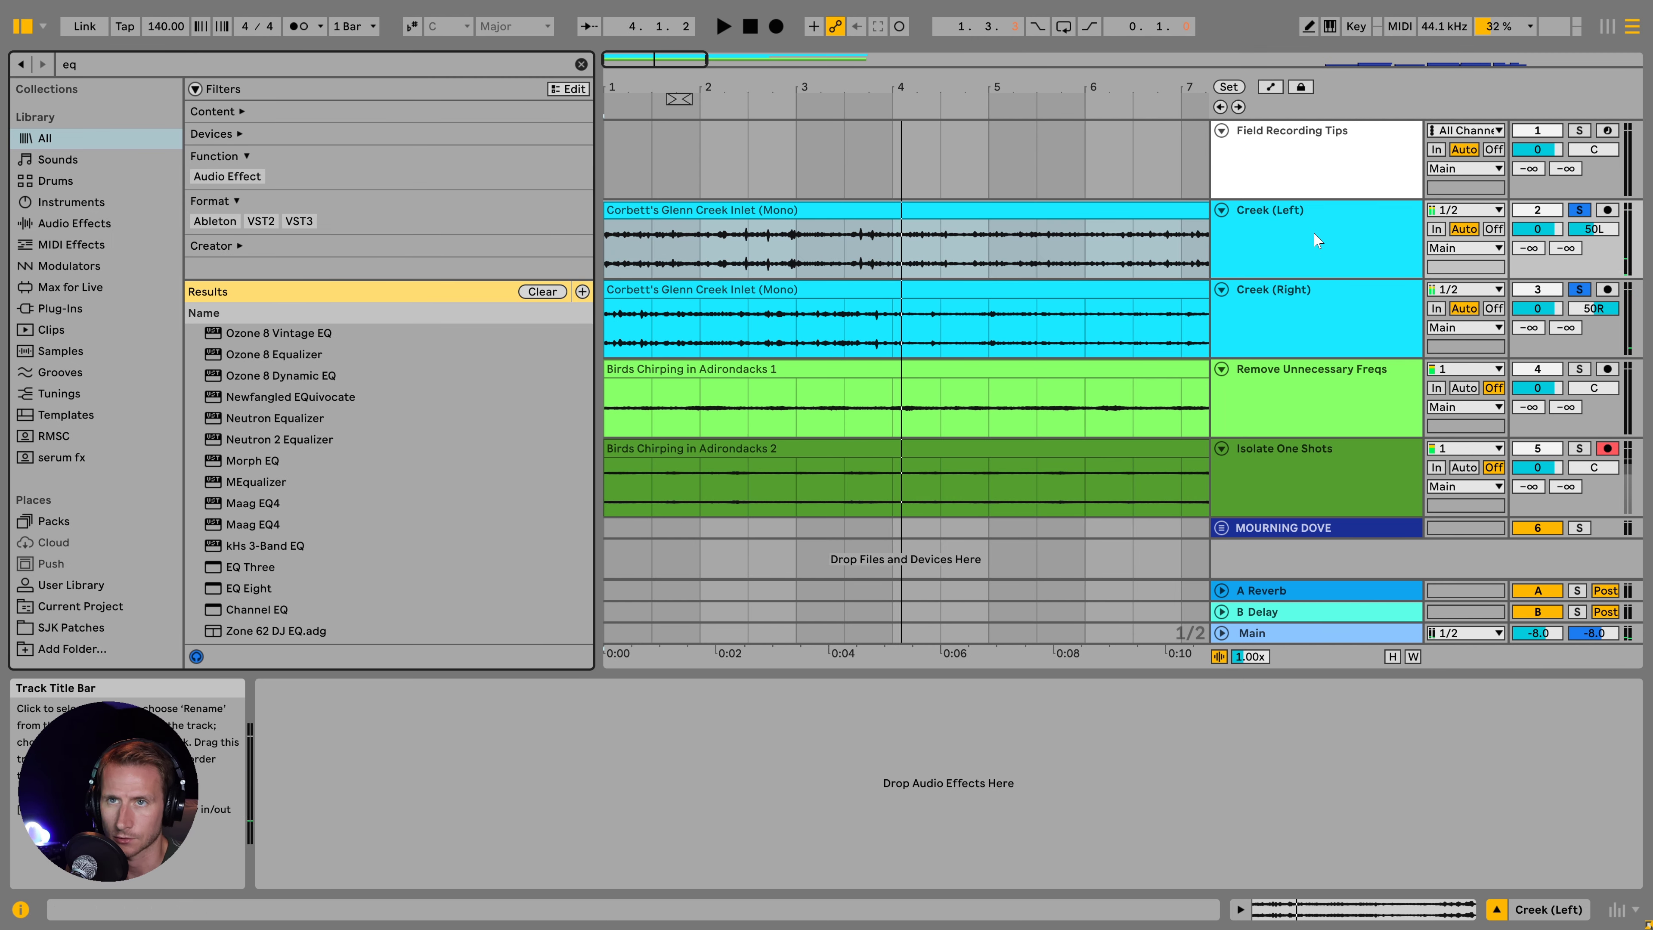
pyautogui.doubleClick(250, 587)
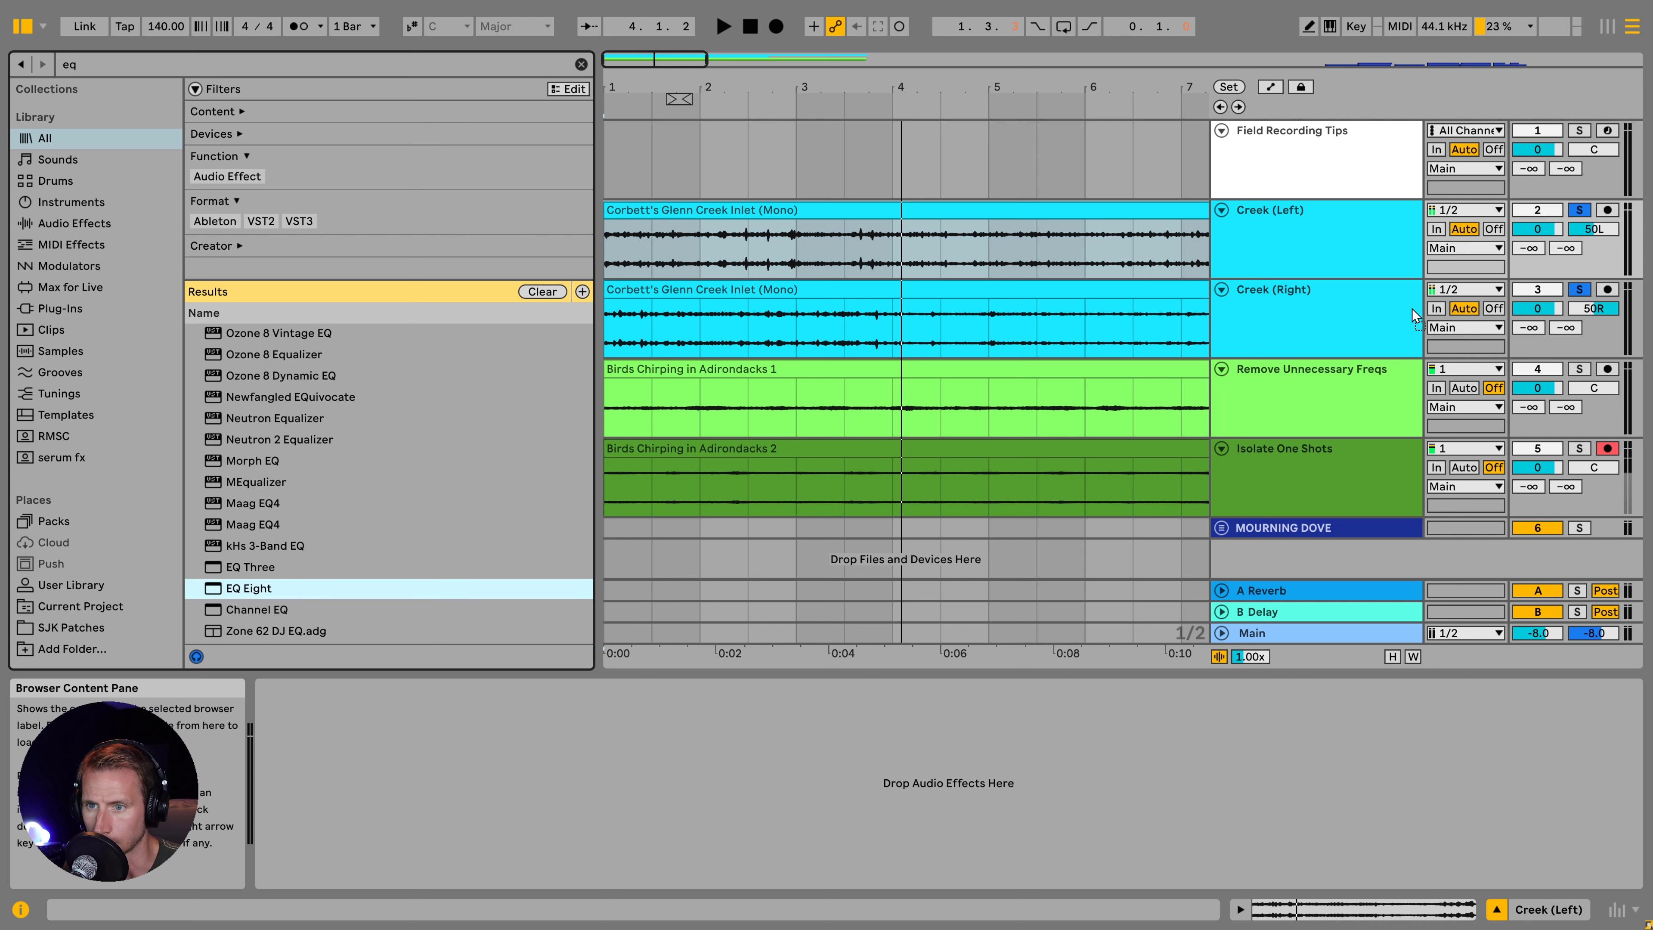
pyautogui.click(1578, 211)
pyautogui.press('space')
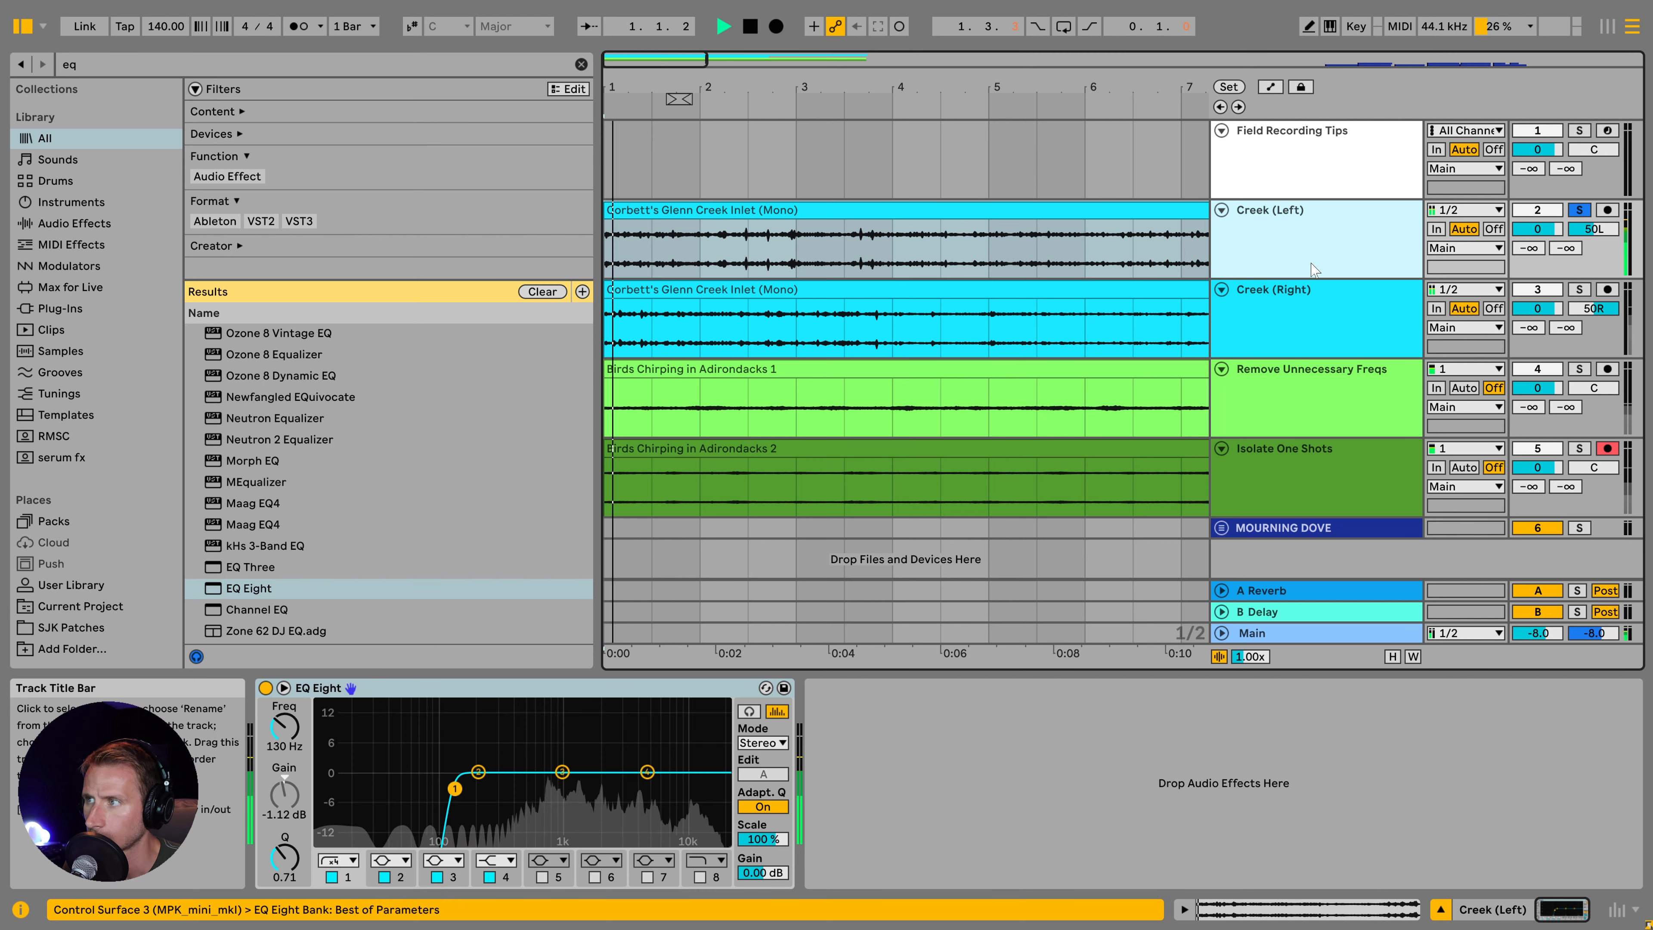
pyautogui.press('space')
# - Switch band 1 of Creek (Left)'s EQ Eight to the gentler low-cut slope at 31.9 Hz, and hide the browser
pyautogui.moveTo(289, 737); pyautogui.dragTo(320, 769)
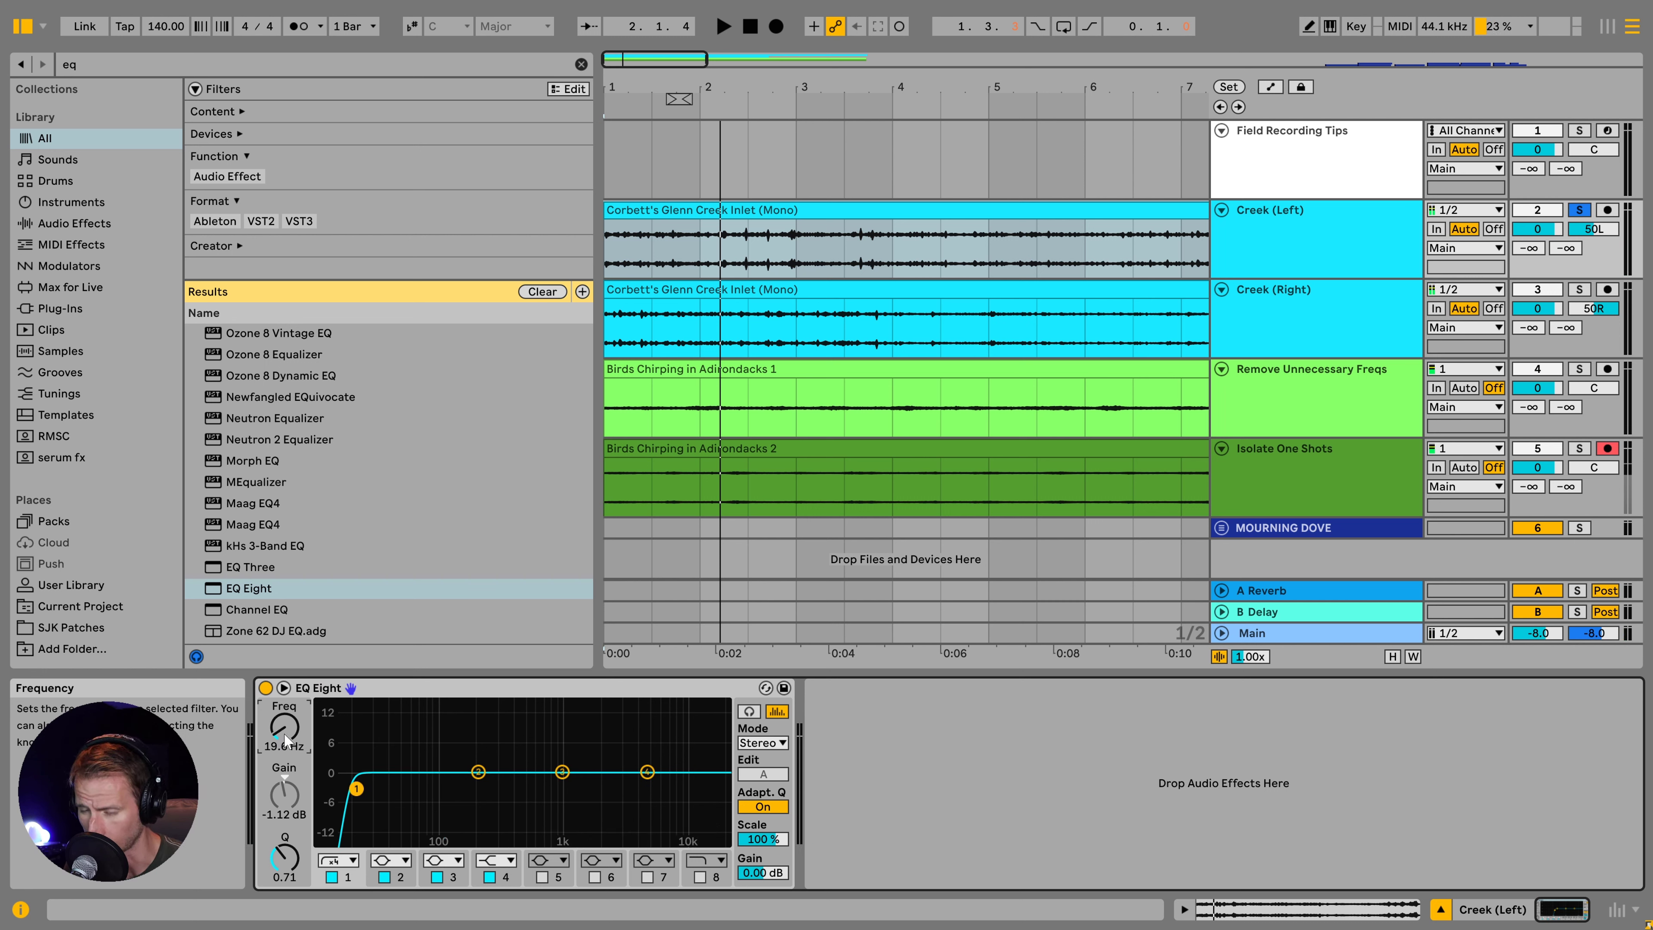
pyautogui.click(338, 861)
pyautogui.click(335, 753)
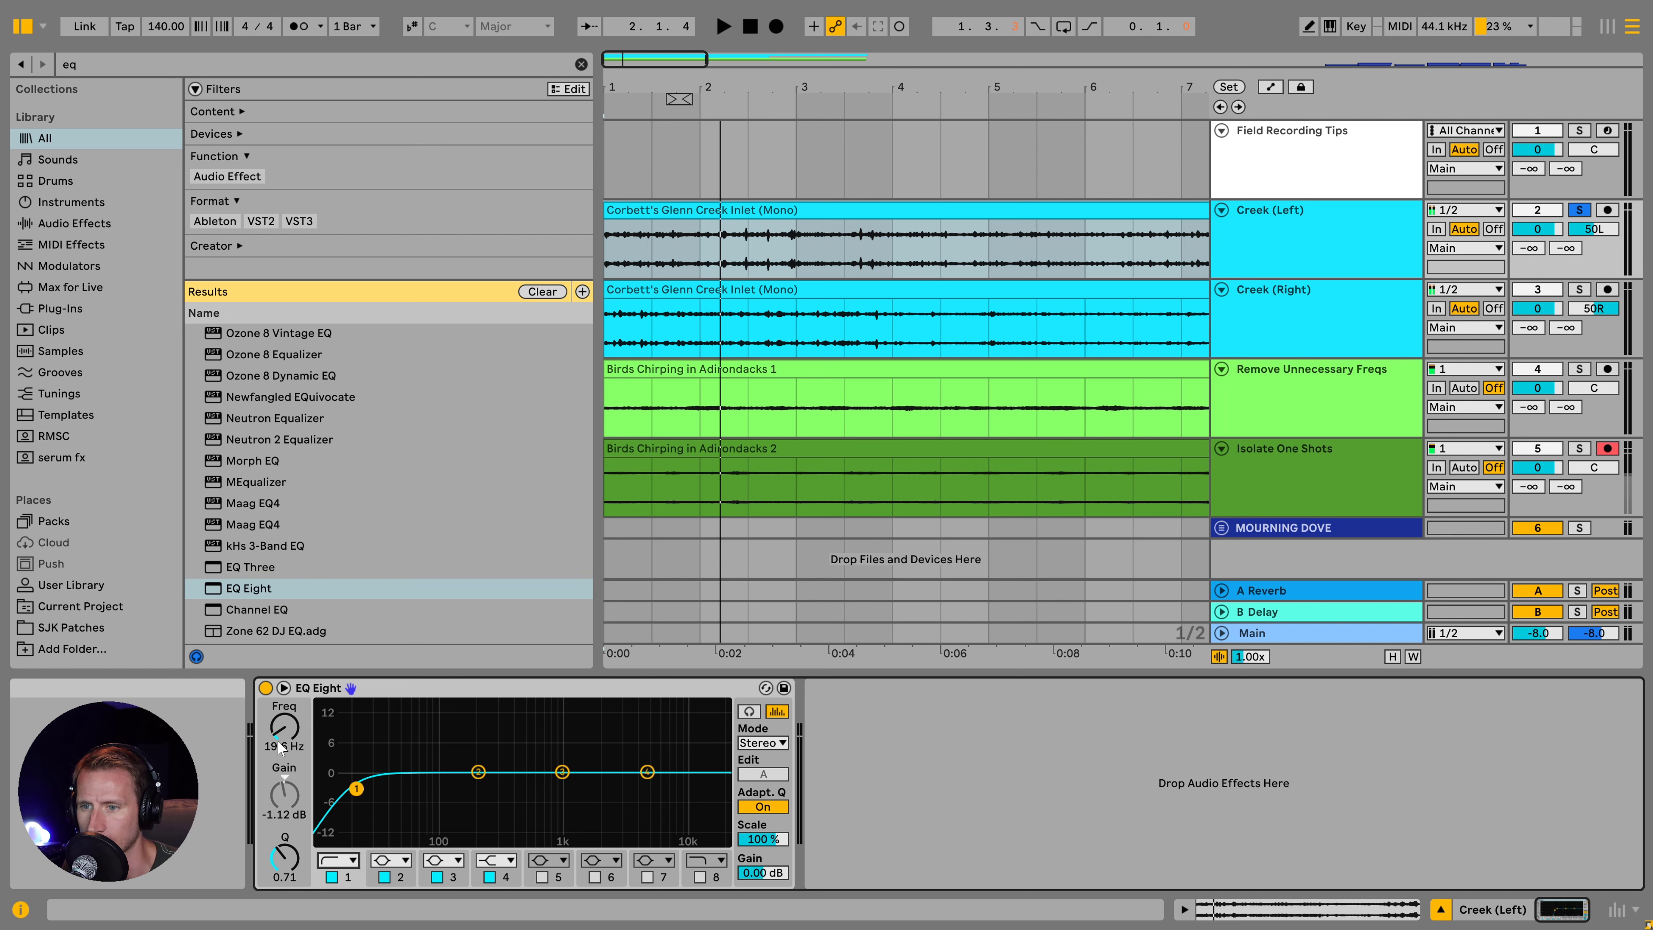
pyautogui.moveTo(285, 728); pyautogui.dragTo(284, 713)
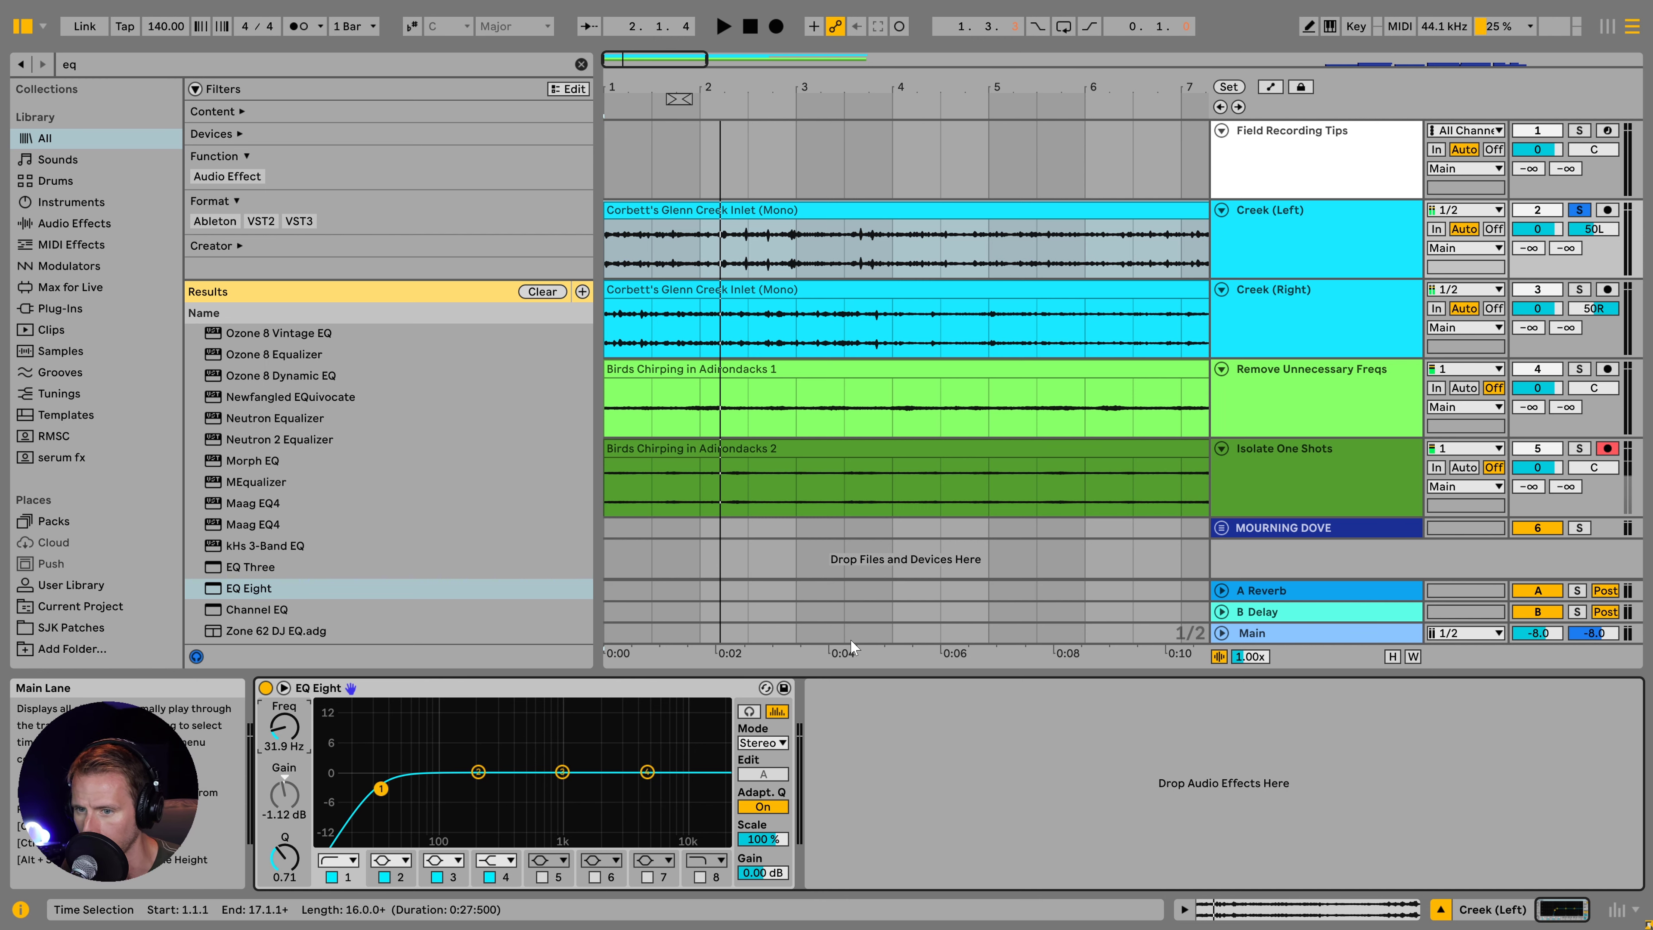
pyautogui.hotkey('ctrl', 'alt', 'b')
# - Solo the Remove Unnecessary Freqs track and play its Birds Chirping in Adirondacks 1 clip
pyautogui.click(1353, 395)
pyautogui.click(1579, 368)
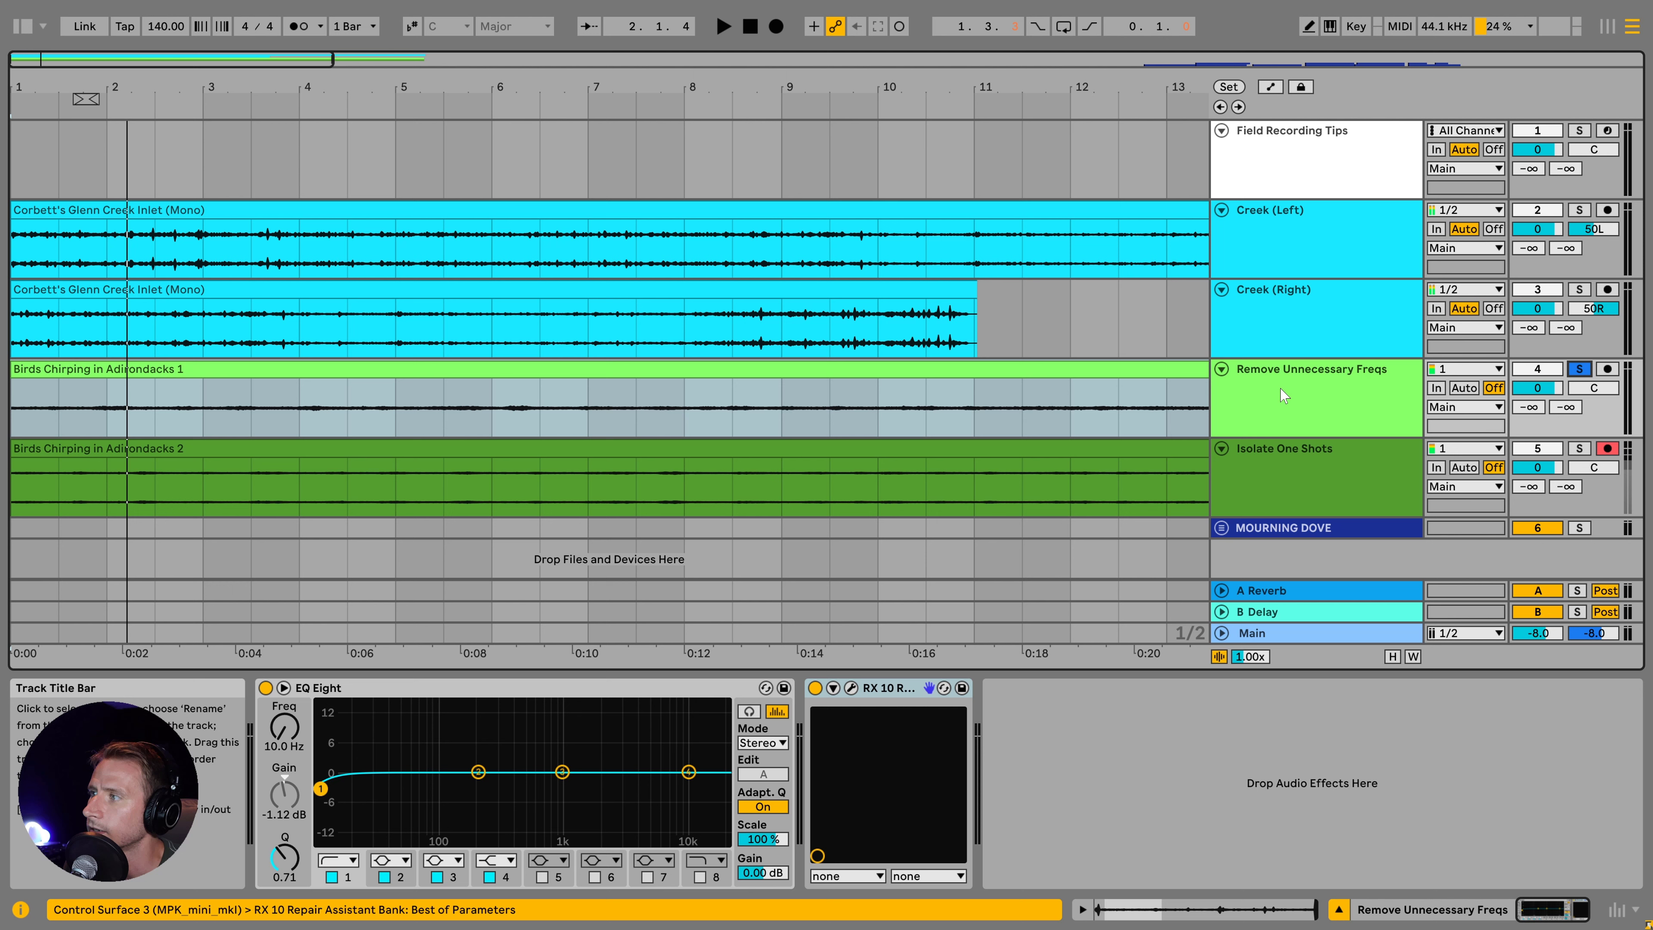
pyautogui.click(265, 376)
pyautogui.press('space')
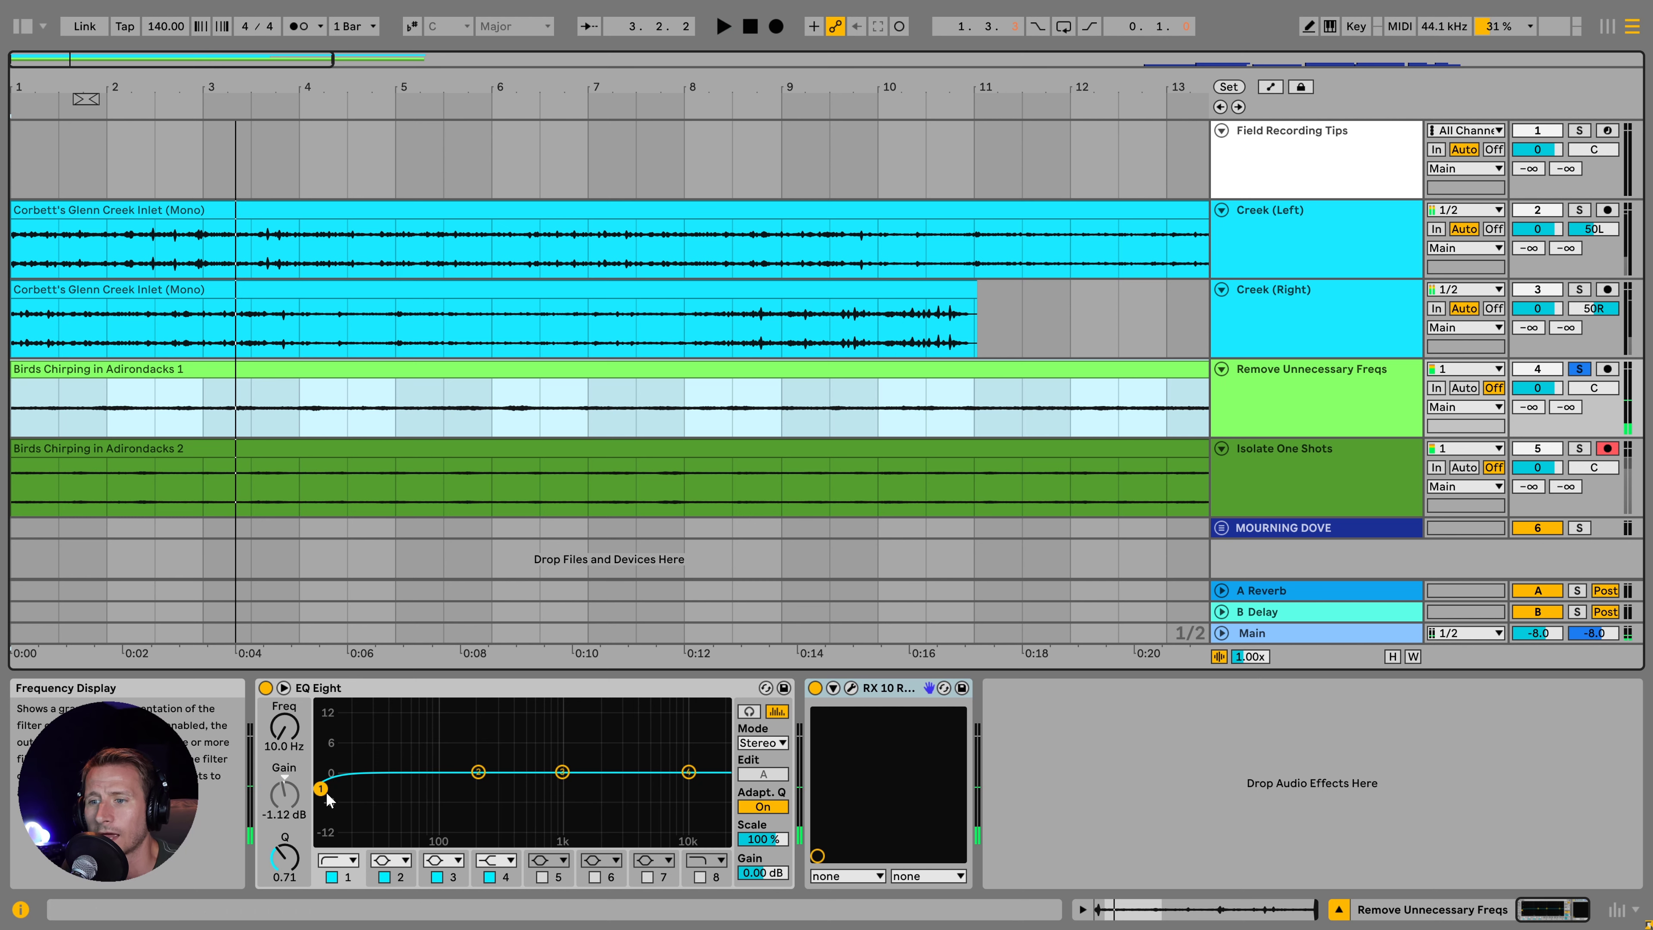
# - Set the EQ Eight low-cut frequency on the Remove Unnecessary Freqs track to 138 Hz, auditioning it during playback
pyautogui.moveTo(285, 726); pyautogui.dragTo(284, 677)
pyautogui.press('space')
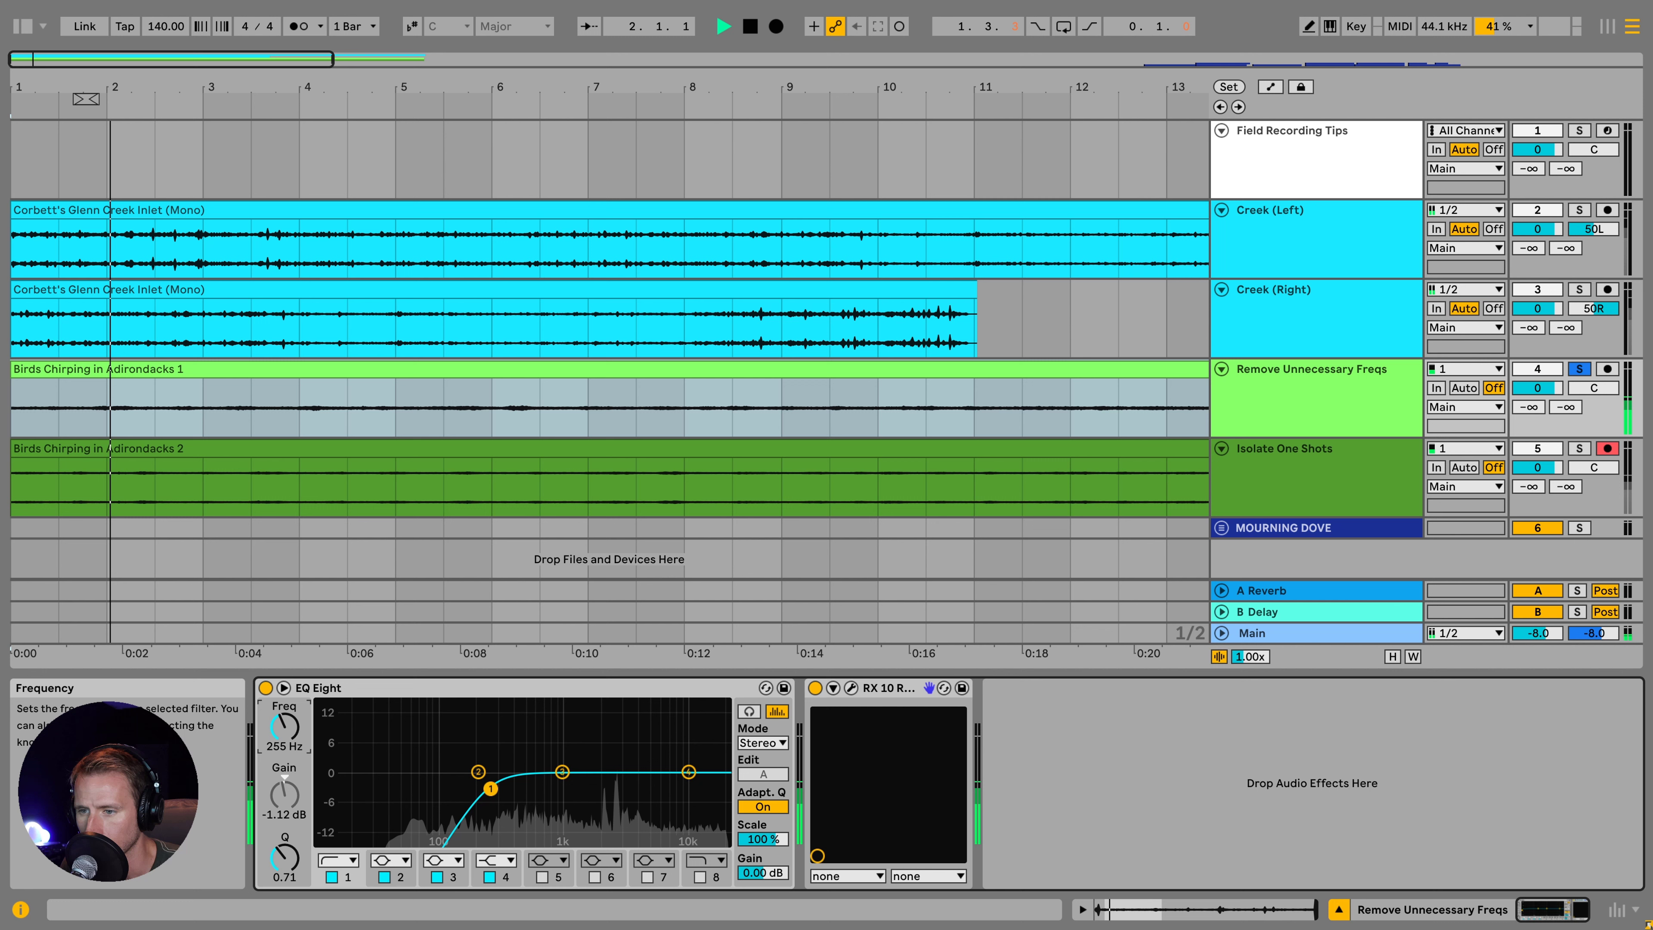
pyautogui.press('space')
pyautogui.moveTo(282, 742)
pyautogui.mouseDown()
pyautogui.moveTo(281, 772)
pyautogui.moveTo(282, 743)
pyautogui.mouseUp()
pyautogui.press('space')
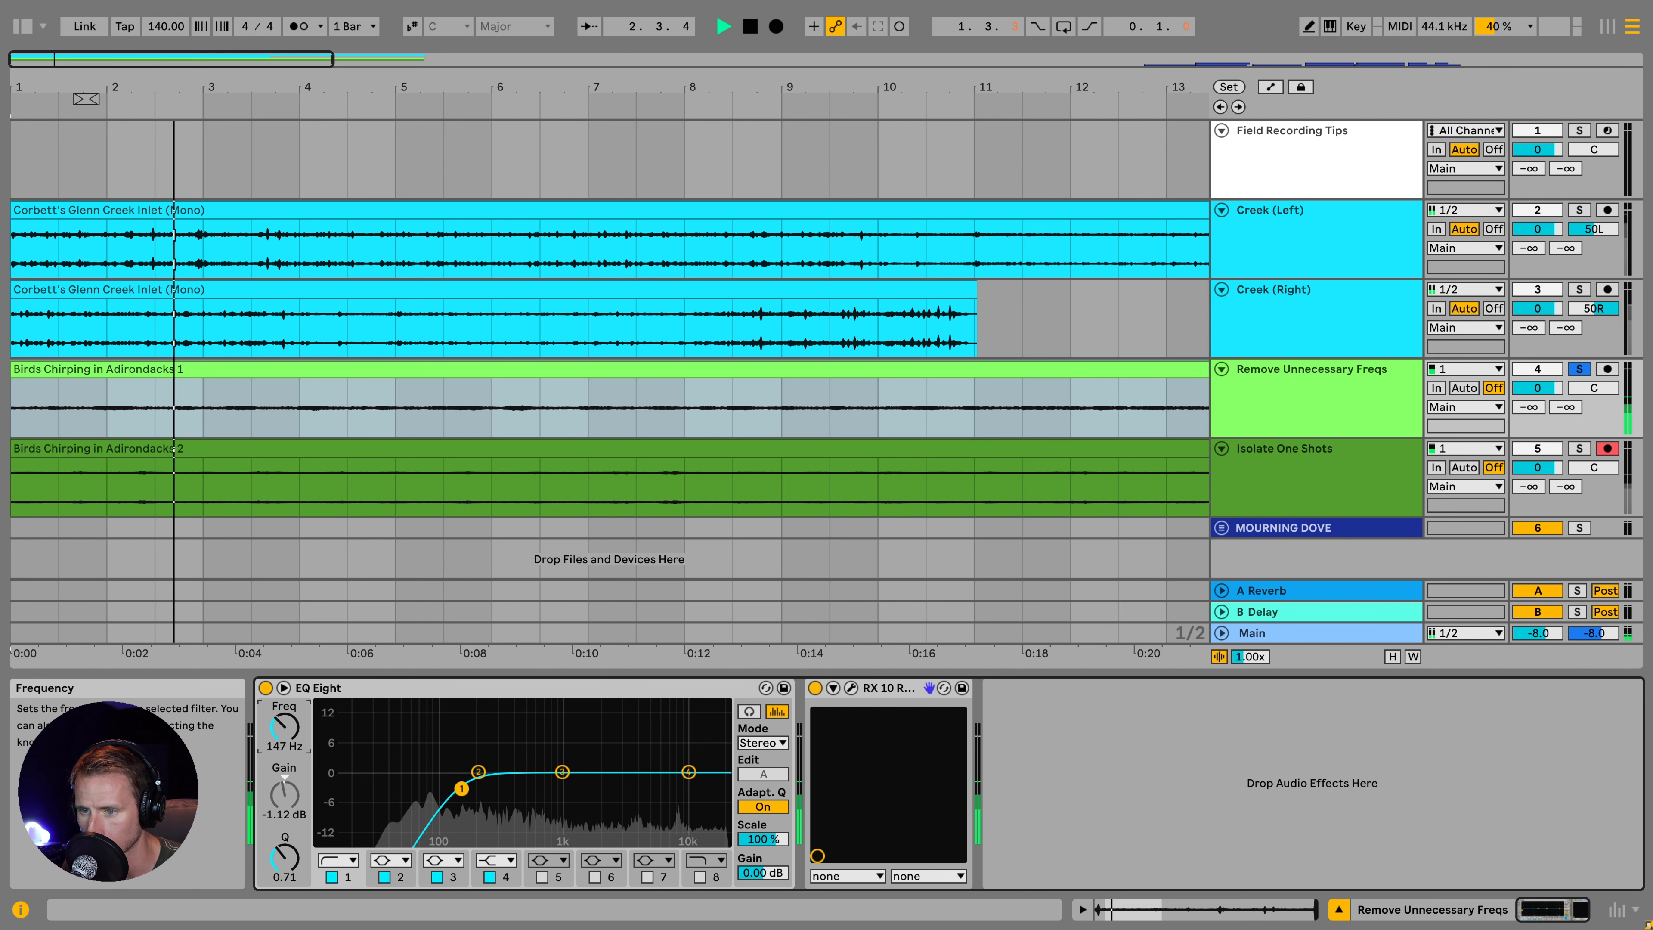
pyautogui.press('space')
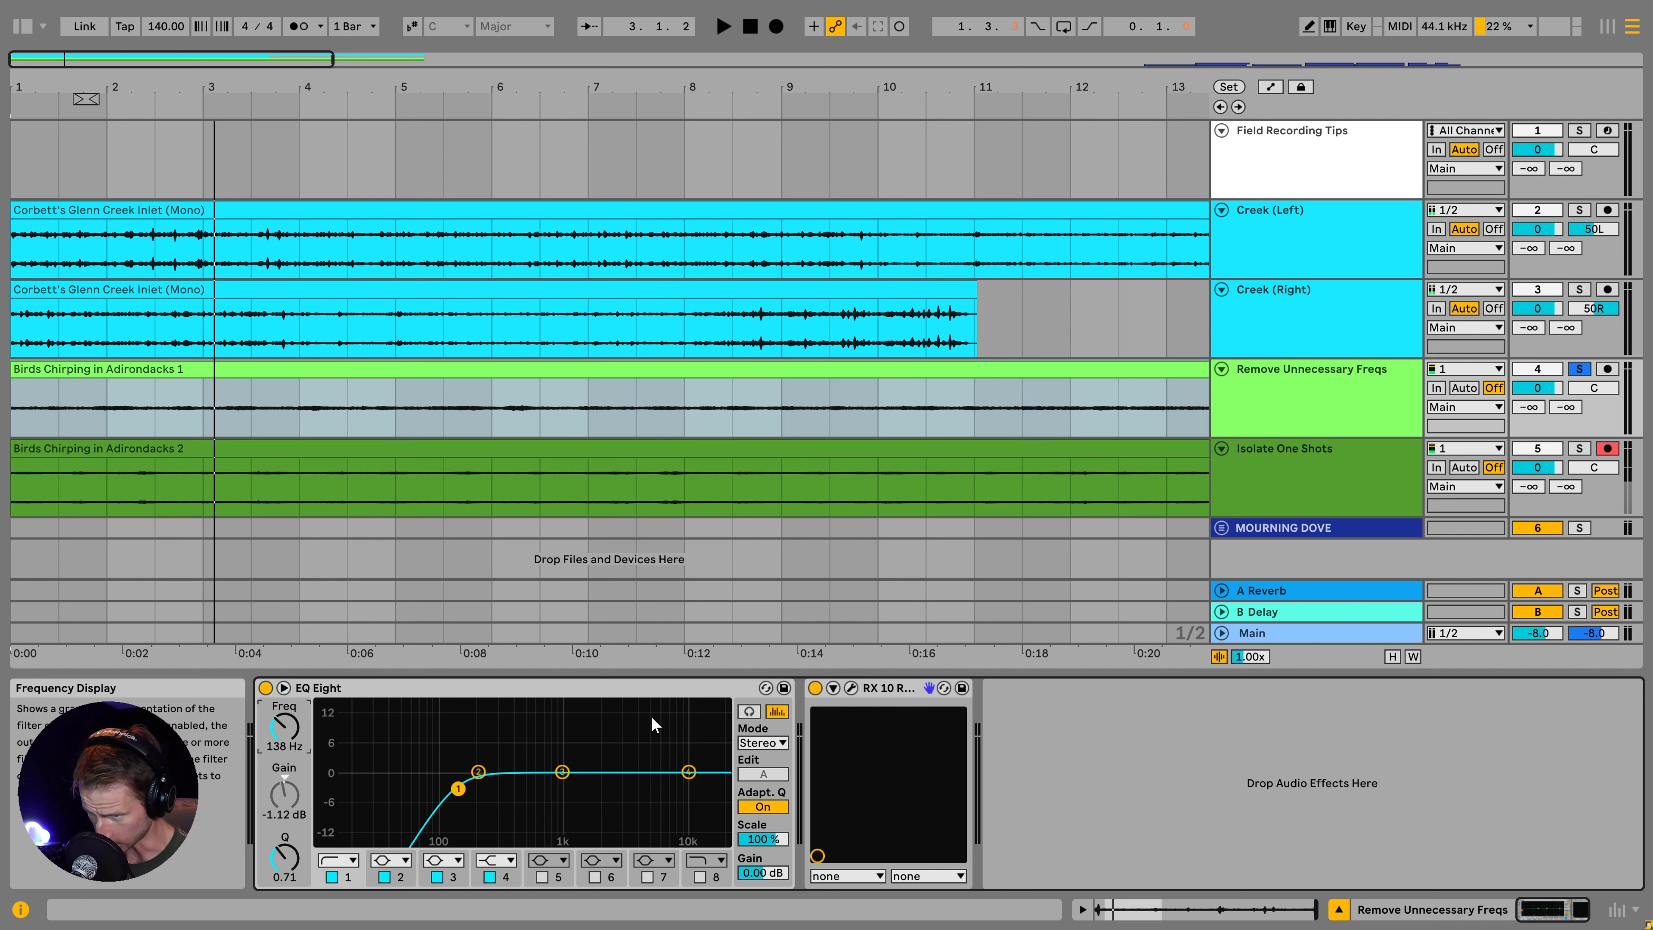
# - Audition the De-noise amount in RX 10 Repair Assistant on the Remove Unnecessary Freqs track, and close the plug-in window
pyautogui.click(851, 688)
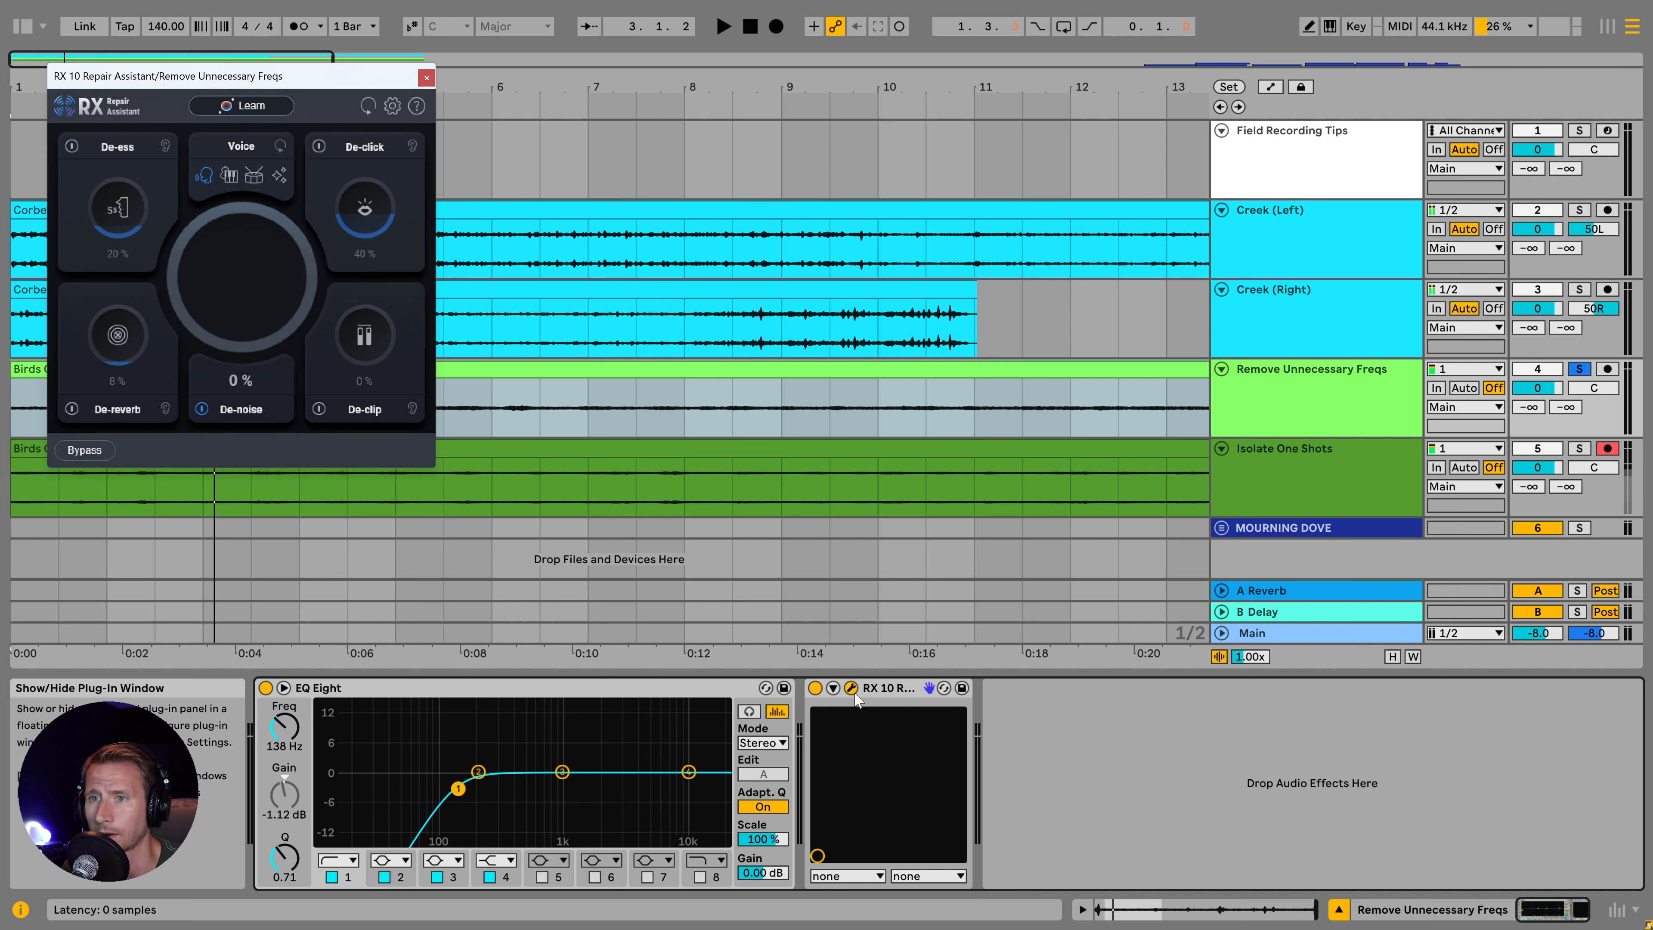
pyautogui.press('space')
pyautogui.moveTo(231, 349); pyautogui.dragTo(247, 447)
pyautogui.press('space')
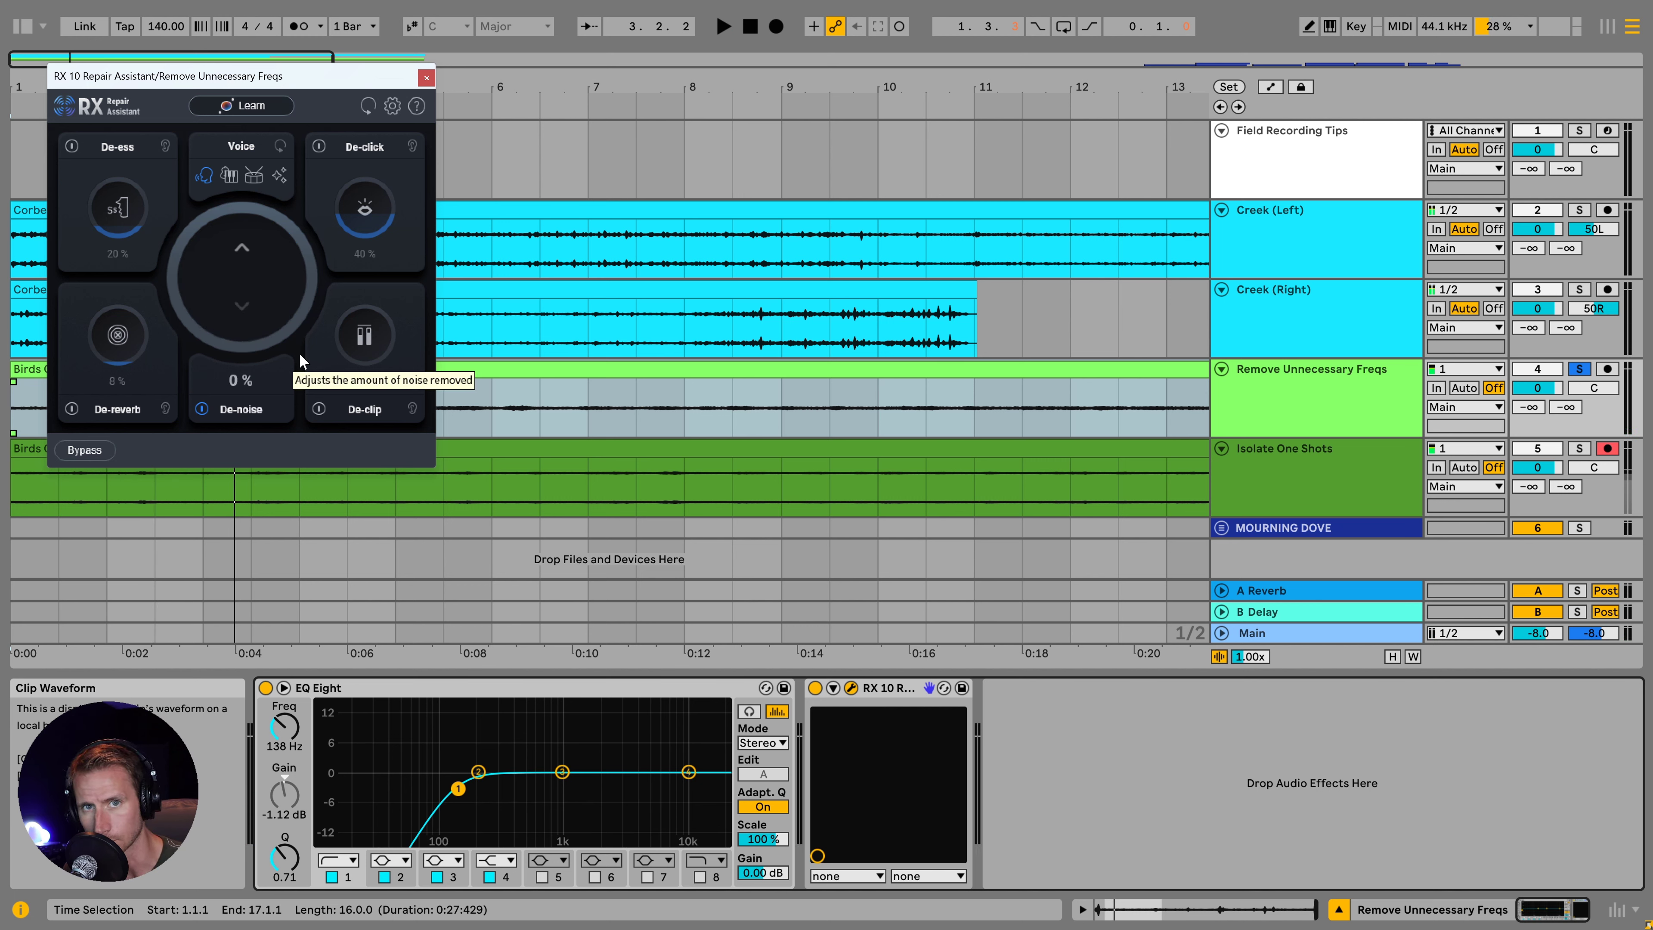
pyautogui.click(426, 78)
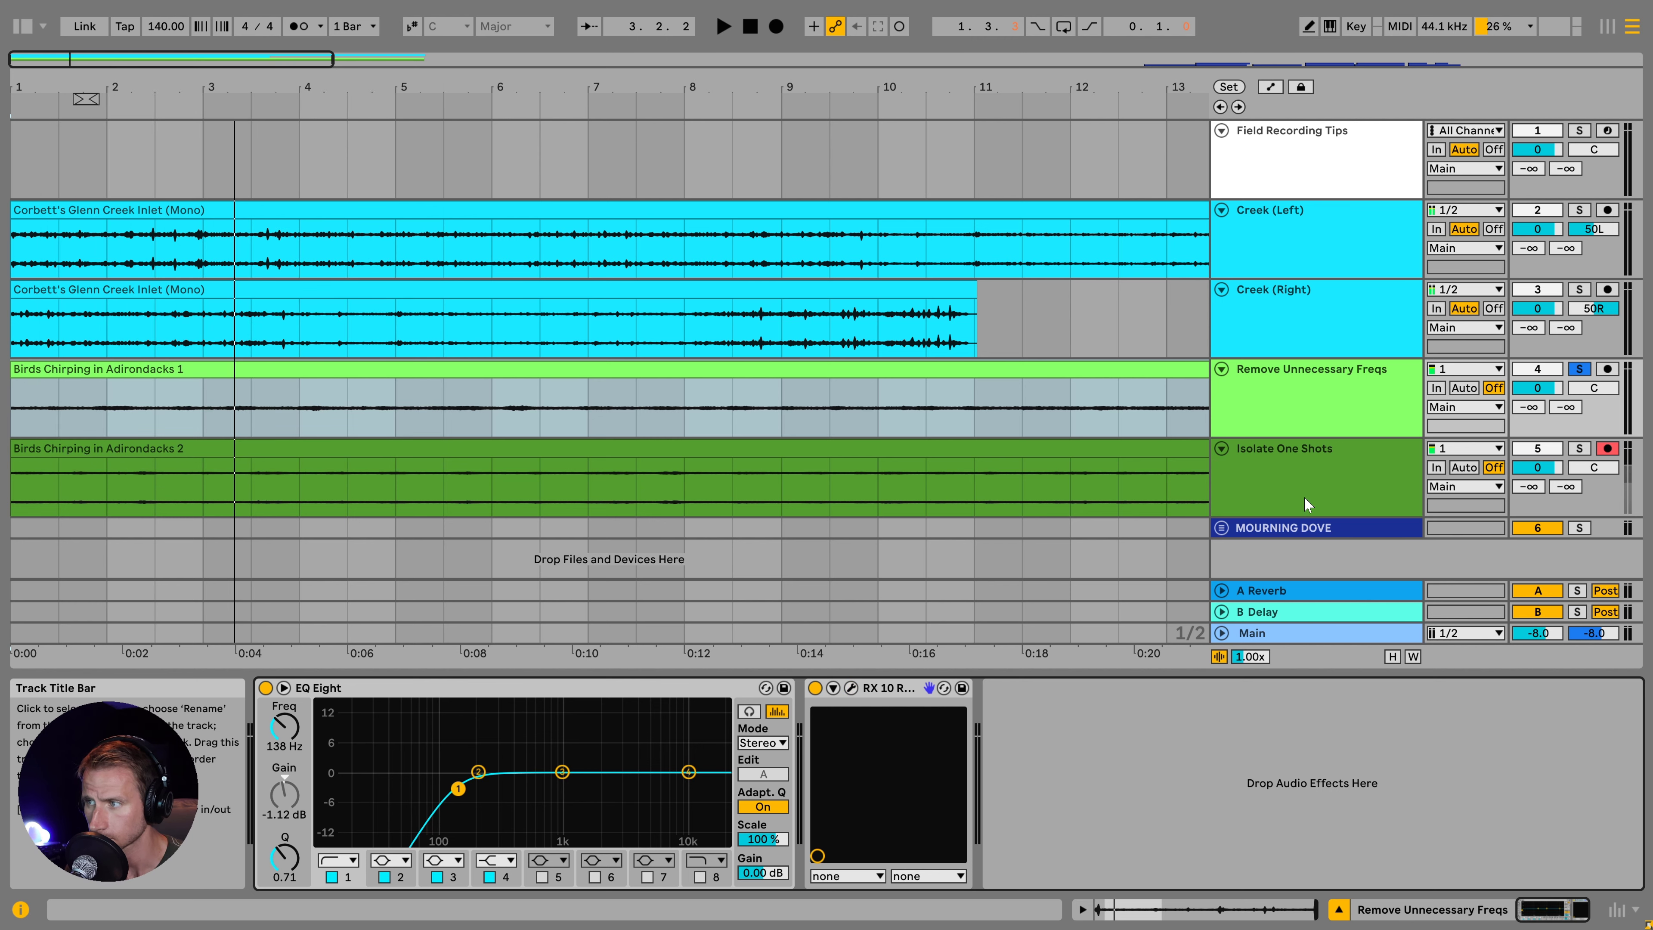
# - Solo the Isolate One Shots track and turn off its BL-Denoiser
pyautogui.click(1286, 483)
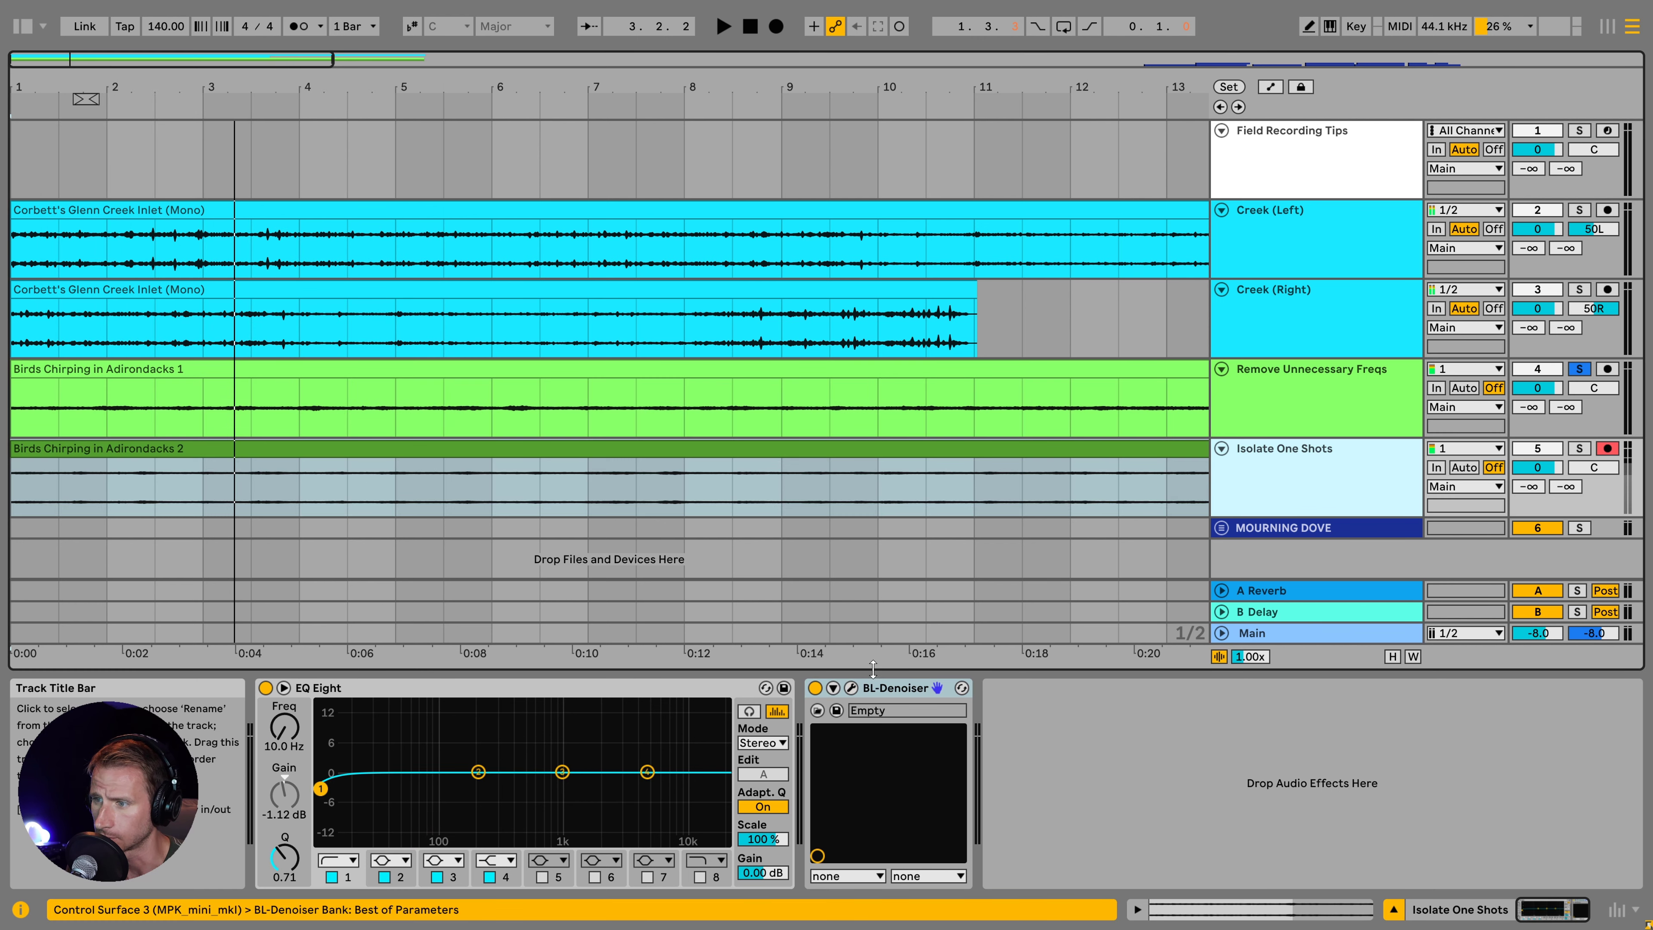
pyautogui.click(1580, 452)
pyautogui.click(130, 466)
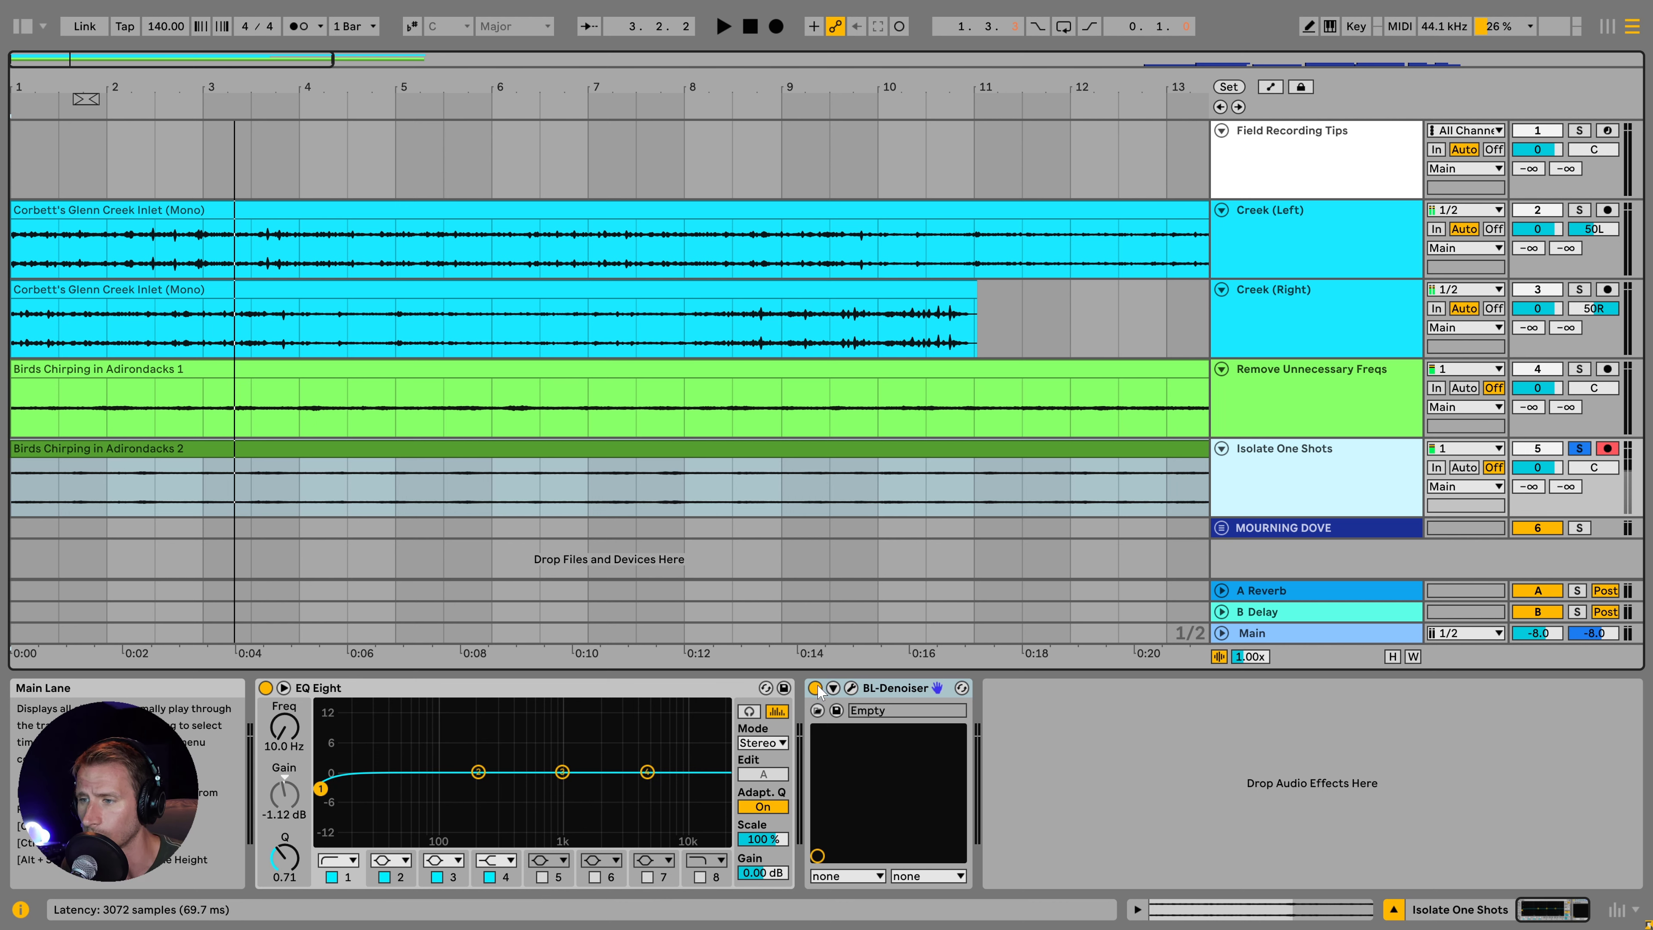
pyautogui.click(815, 688)
# - Play the Birds Chirping in Adirondacks 2 clip from its start
pyautogui.click(119, 449)
pyautogui.press('space')
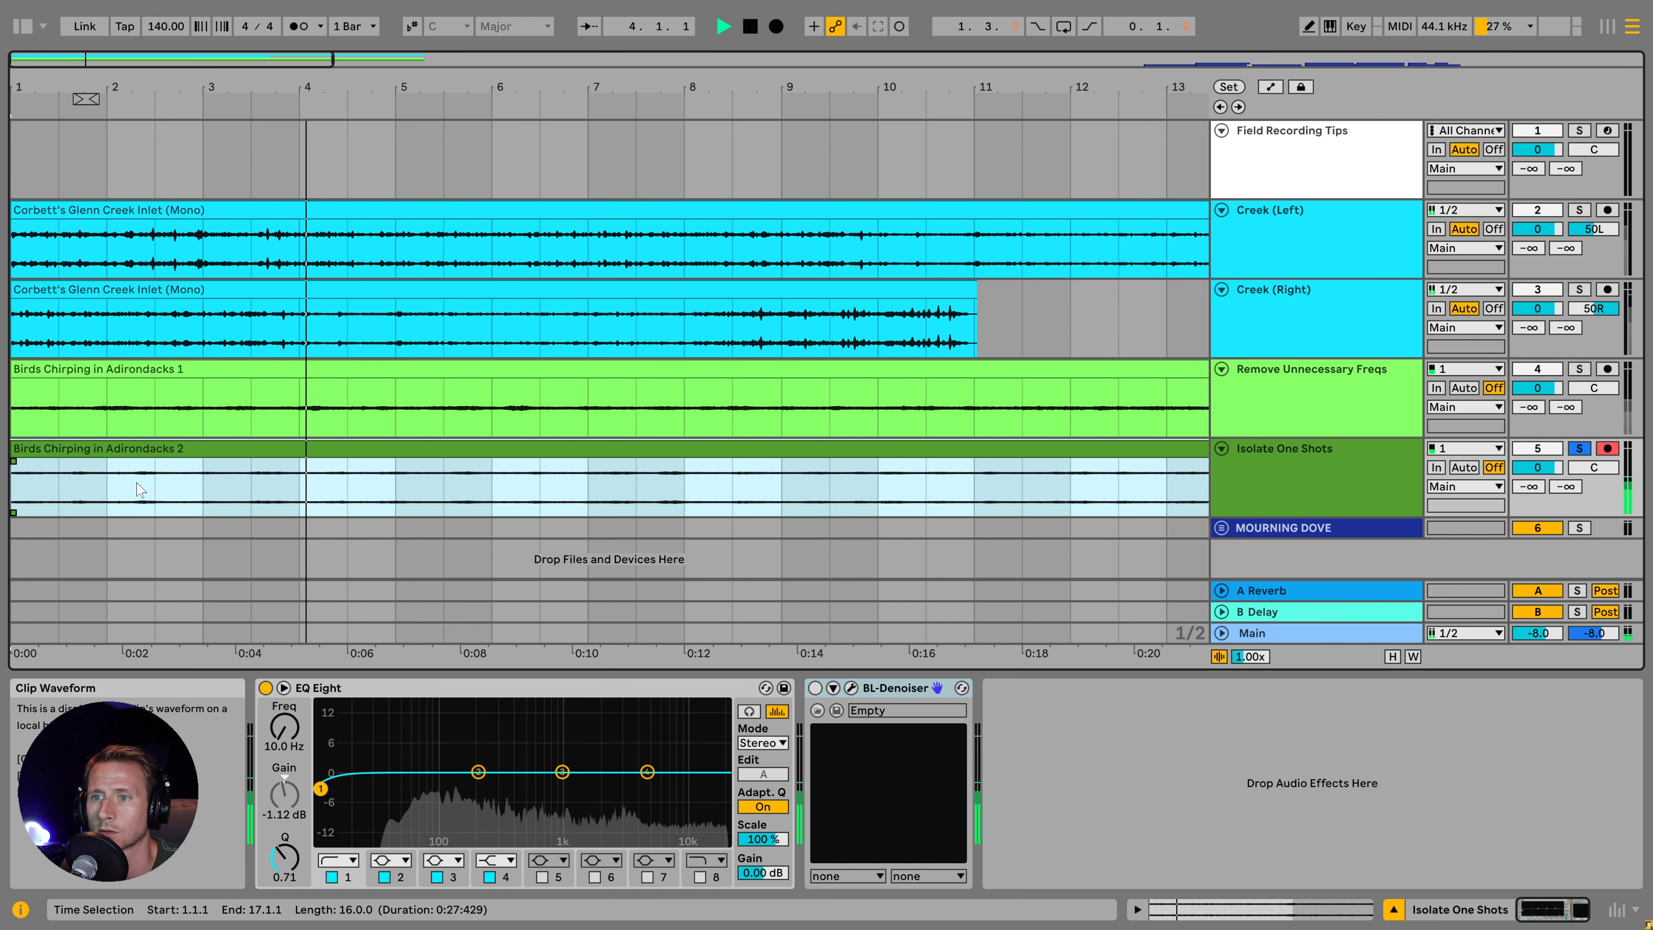
pyautogui.press('space')
# - Narrow the arrangement grid to 1/8 and play the Birds Chirping in Adirondacks 2 clip from 2.2.1
pyautogui.click(127, 489)
pyautogui.hotkey('ctrl', '1')
pyautogui.hotkey('ctrl', '1')
pyautogui.press('space')
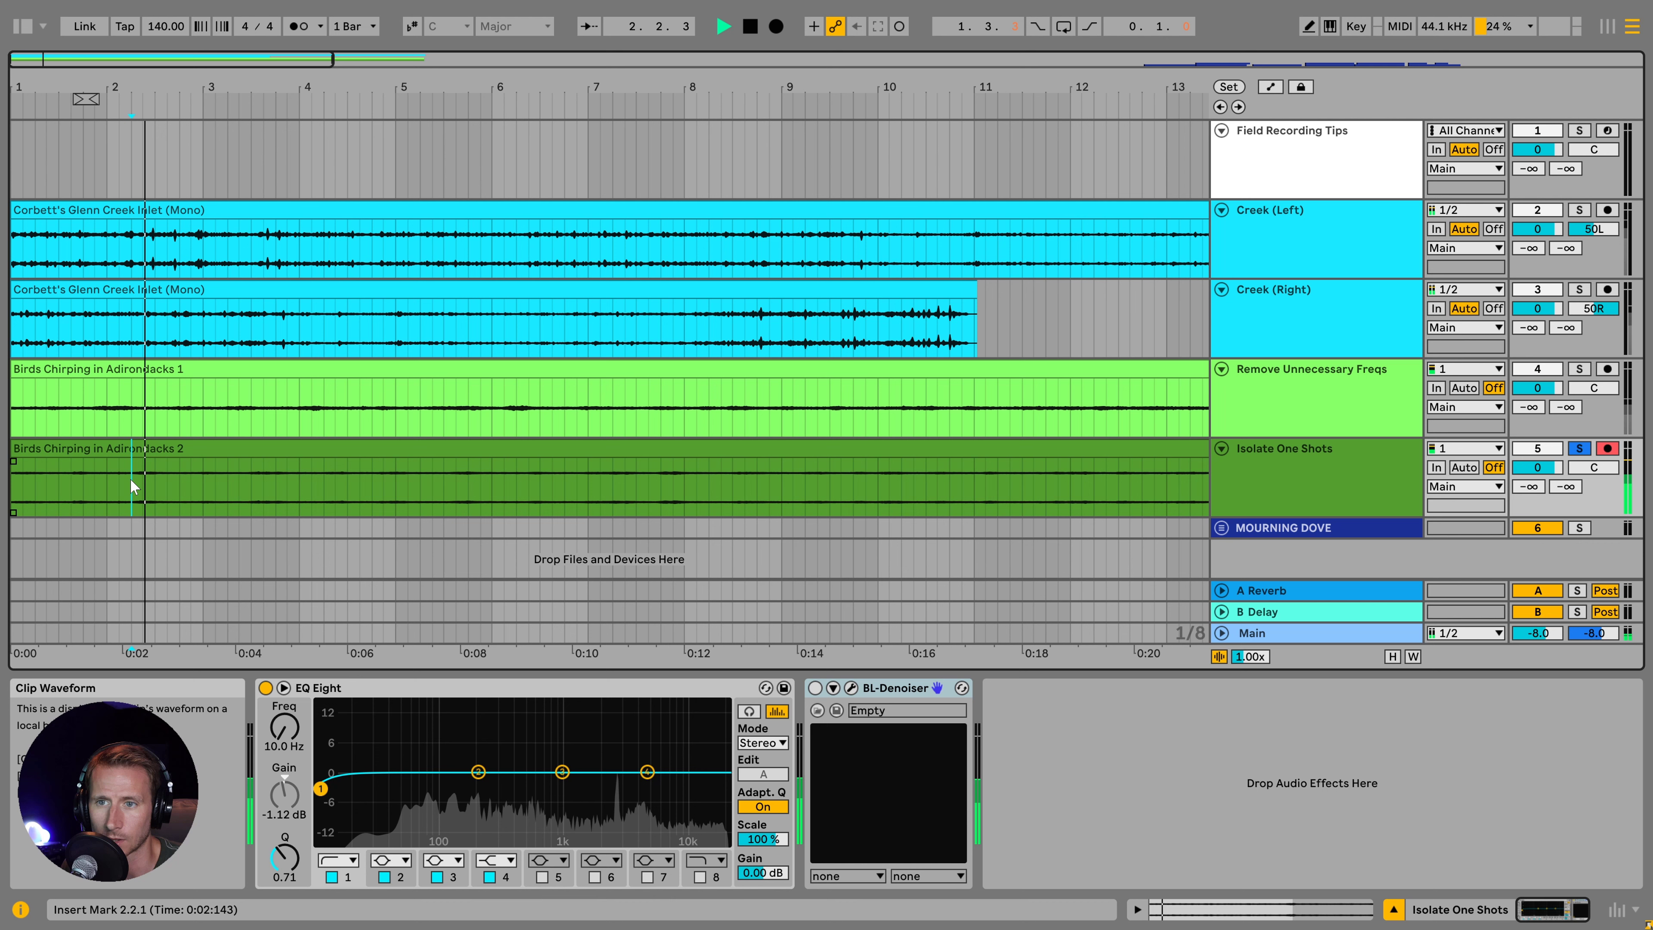
pyautogui.press('space')
# - Trim the start of the Birds Chirping in Adirondacks 2 clip to 2.2.1 and play the first chirp
pyautogui.moveTo(19, 449); pyautogui.dragTo(214, 488)
pyautogui.press('z')
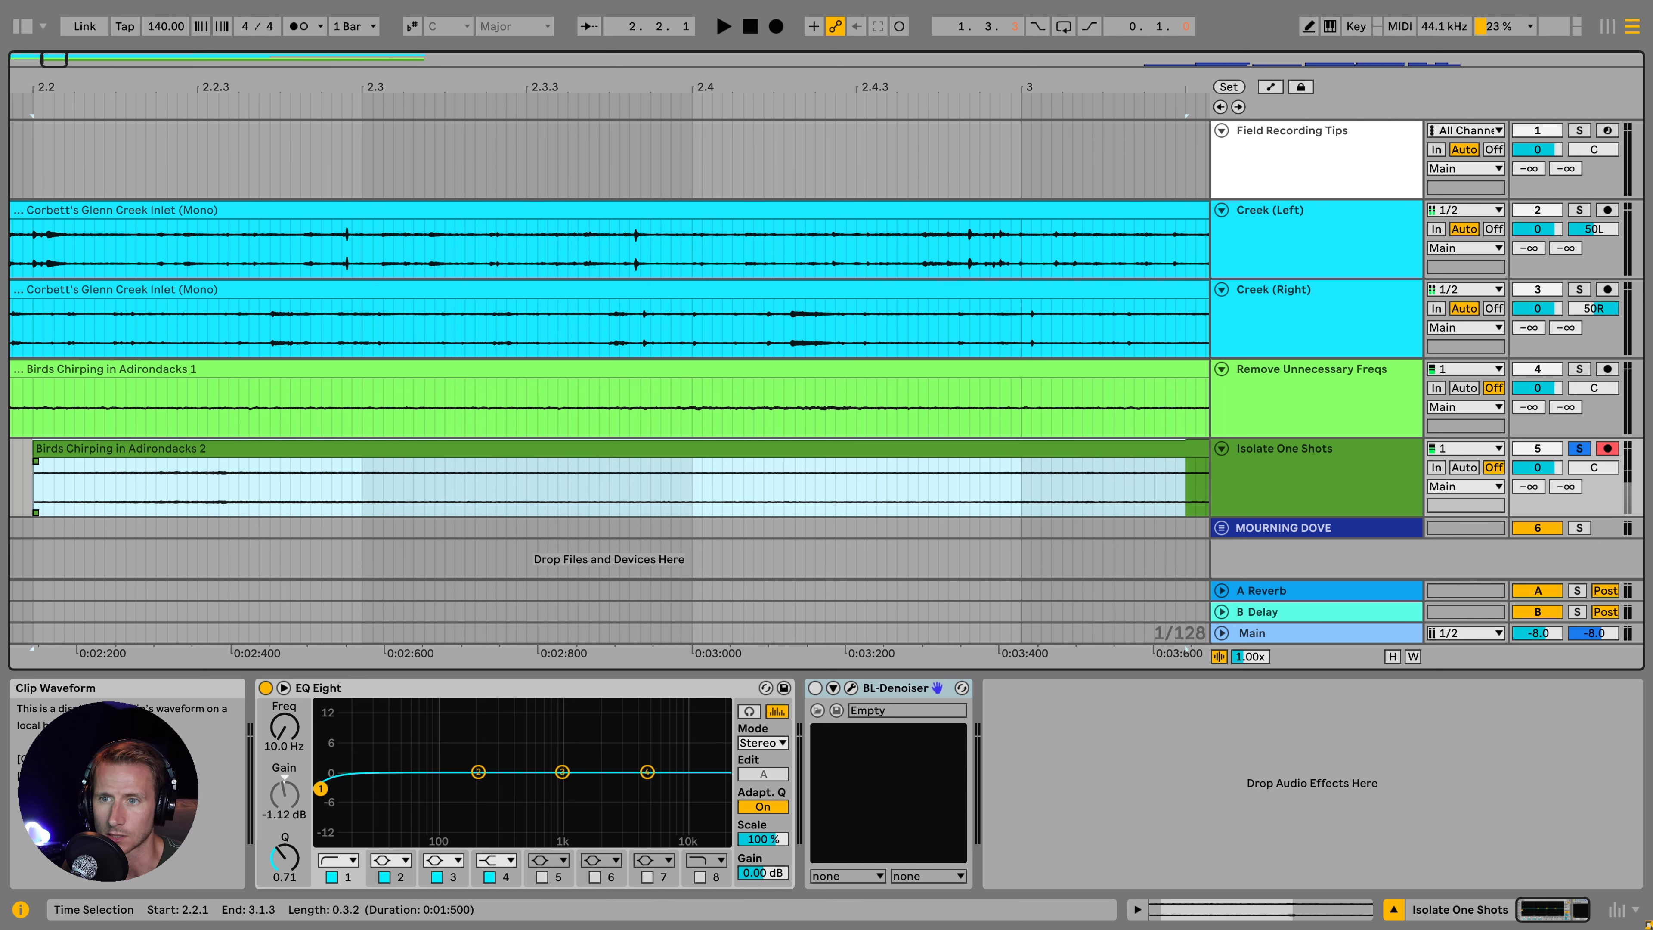
pyautogui.scroll(3, 15, 489)
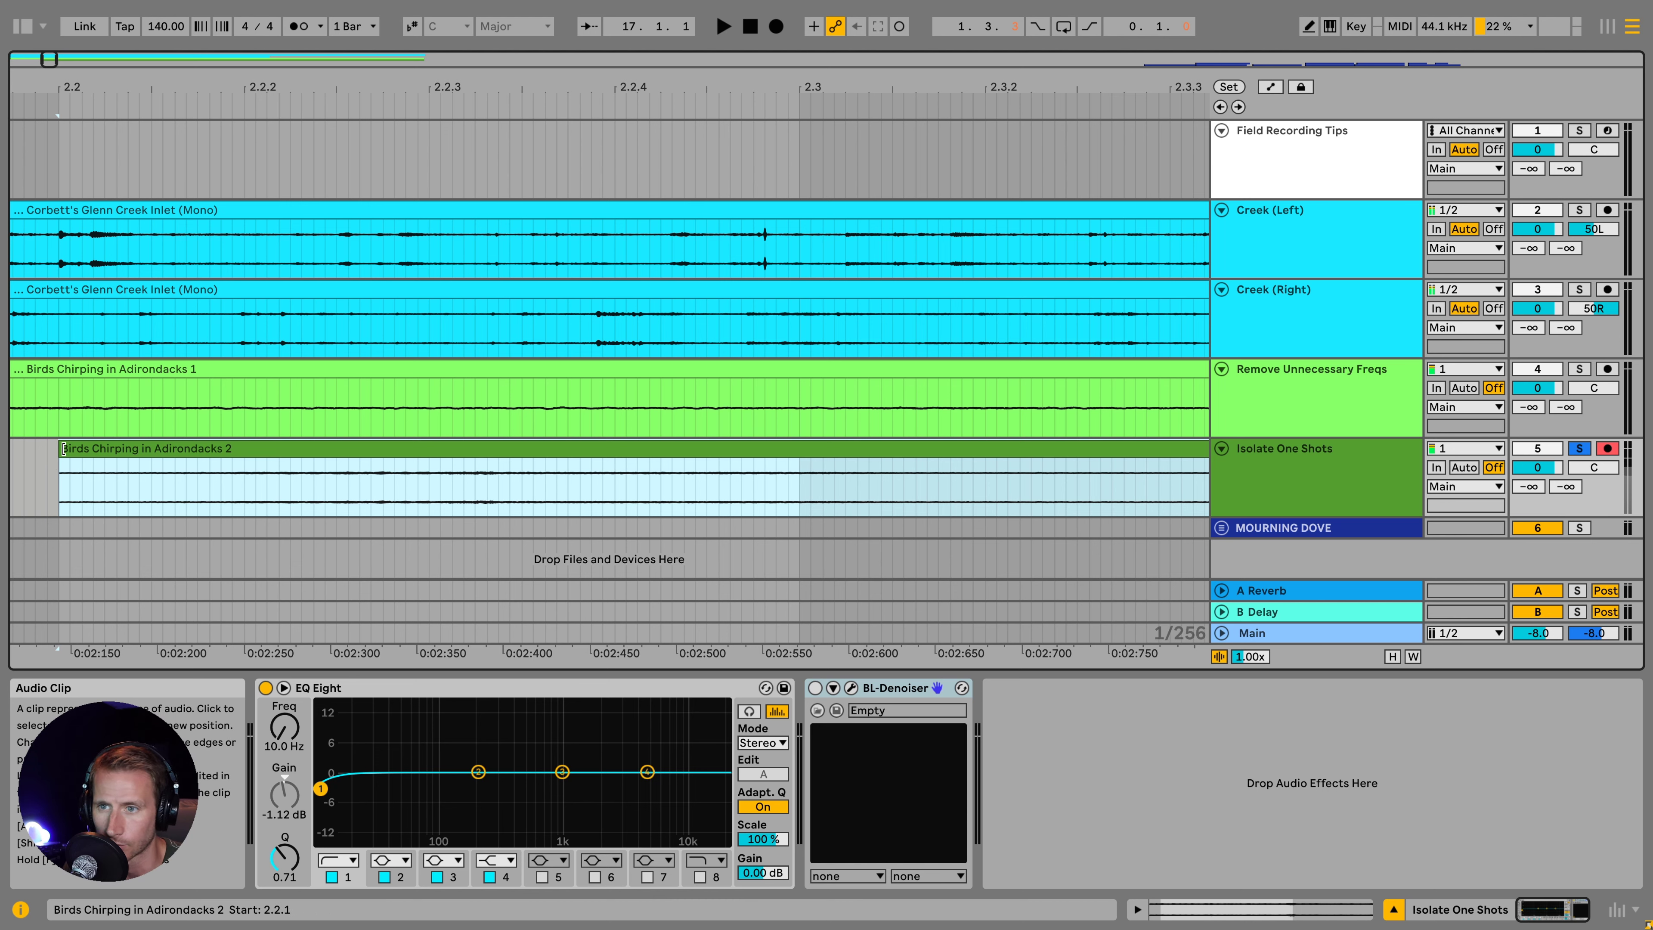
pyautogui.press('space')
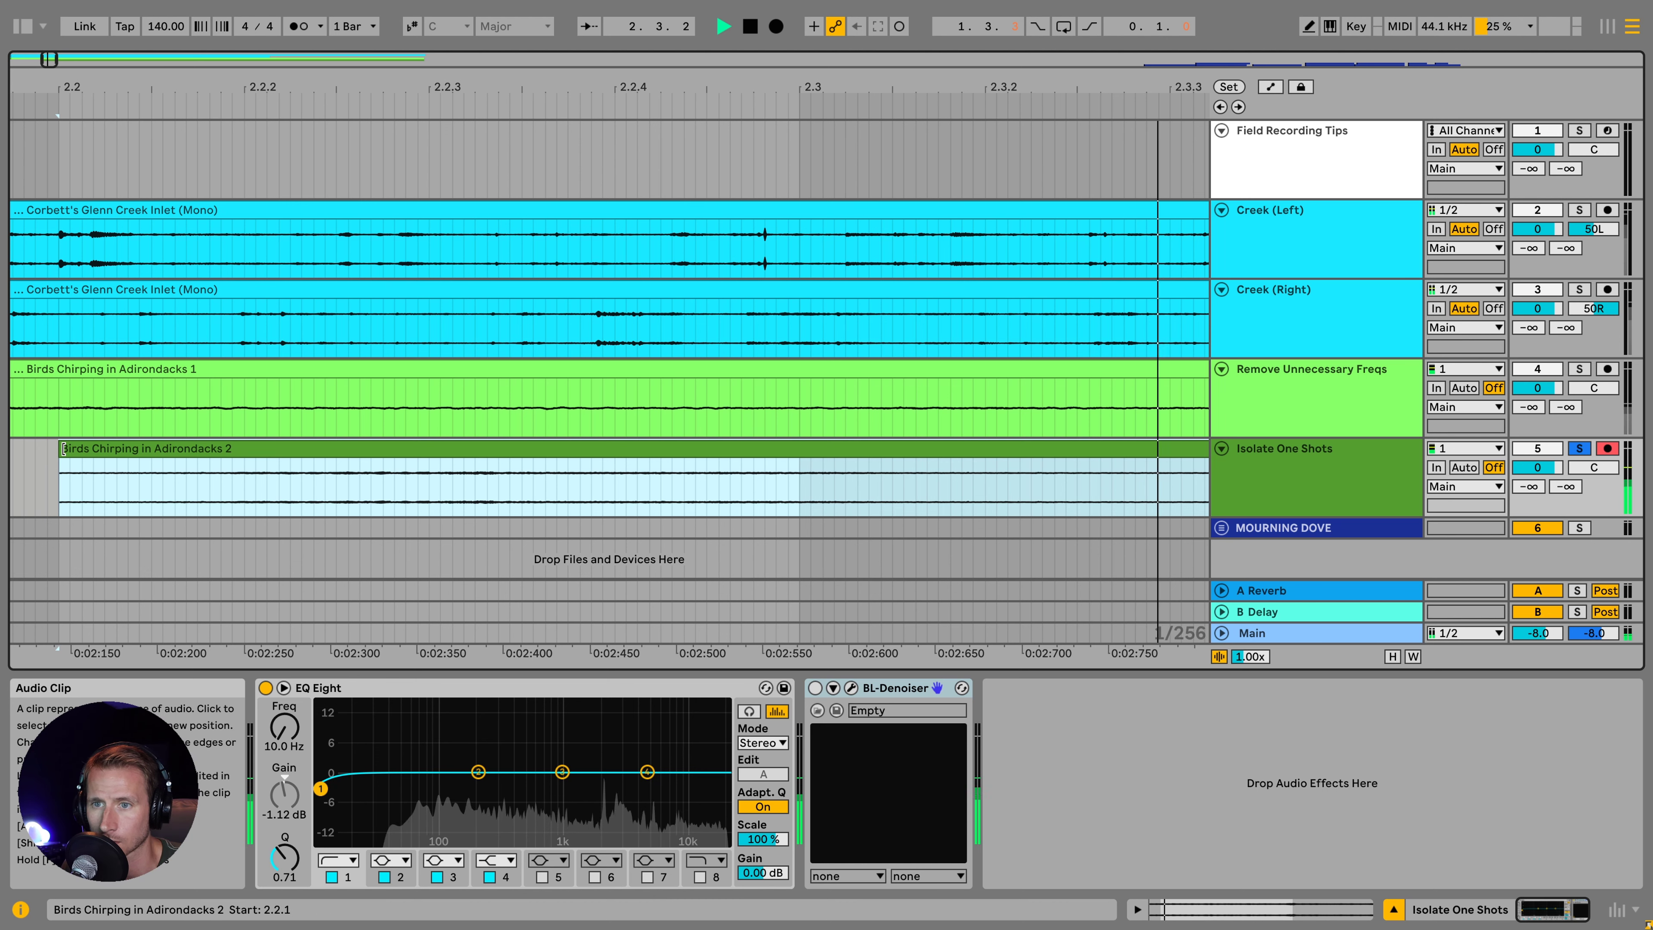
# - Delete the stretch from about 2.3.3 to 3.1.3 in the birds clip and give the first piece a long fade-out
pyautogui.click(69, 481)
pyautogui.scroll(-5, 99, 491)
pyautogui.moveTo(621, 497); pyautogui.dragTo(92, 456)
pyautogui.press('Delete')
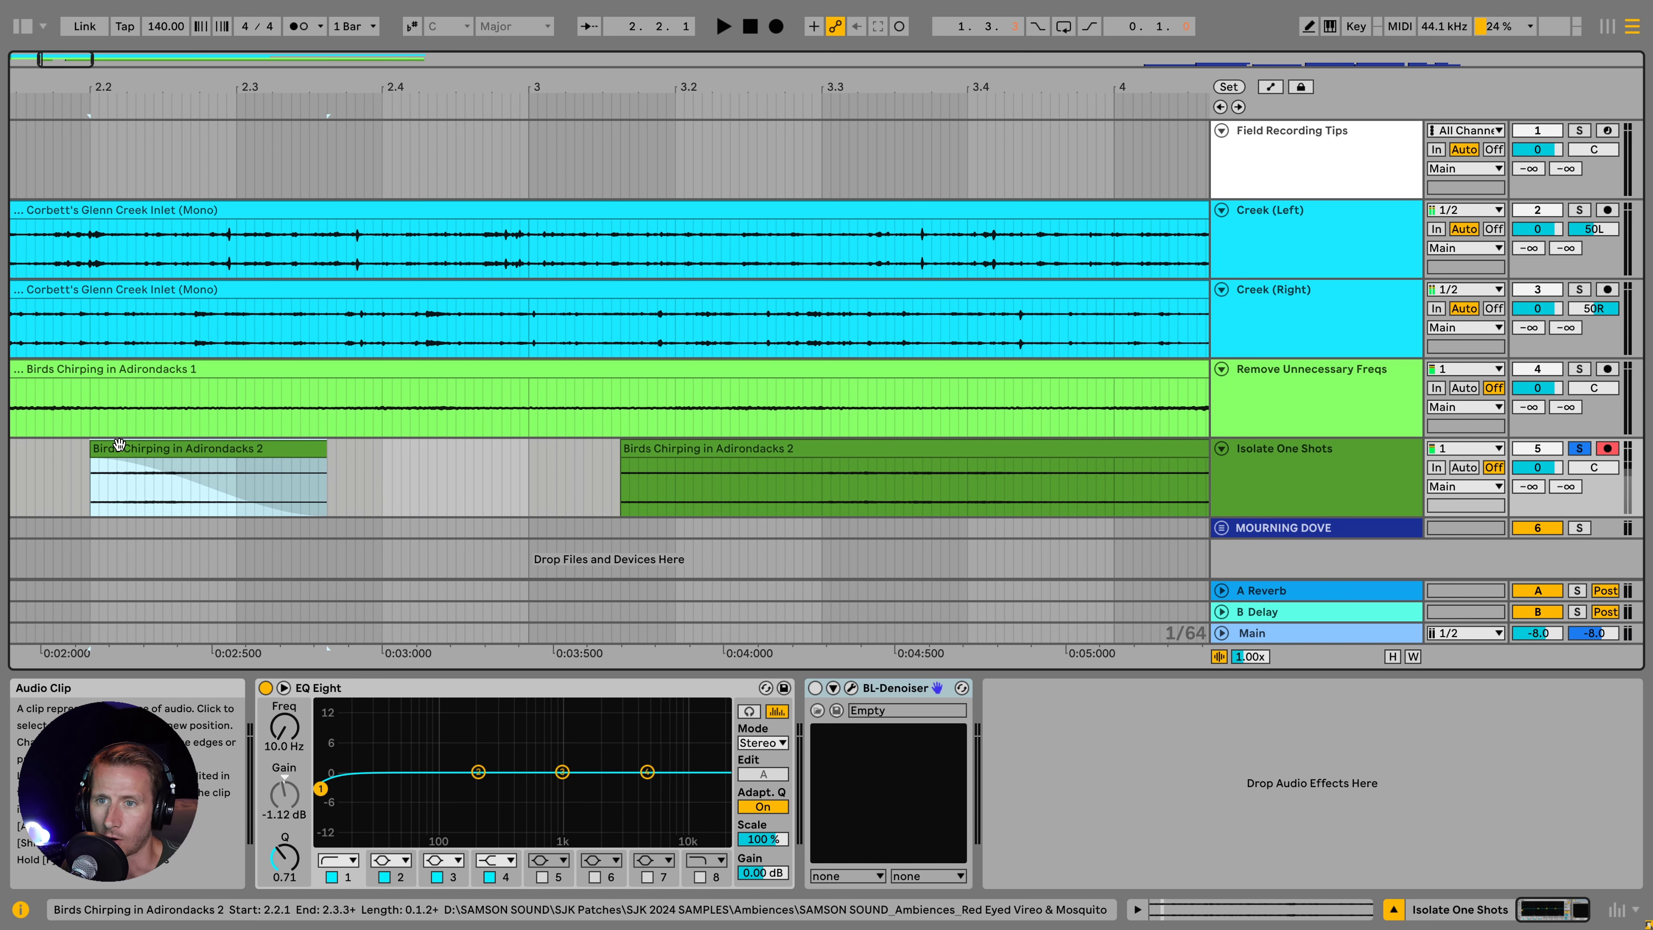
# - Extend the first chirp piece to end at 2.4.1 and delete the remaining birds clip that starts at 3.1.3
pyautogui.press('space')
pyautogui.moveTo(327, 453); pyautogui.dragTo(372, 454)
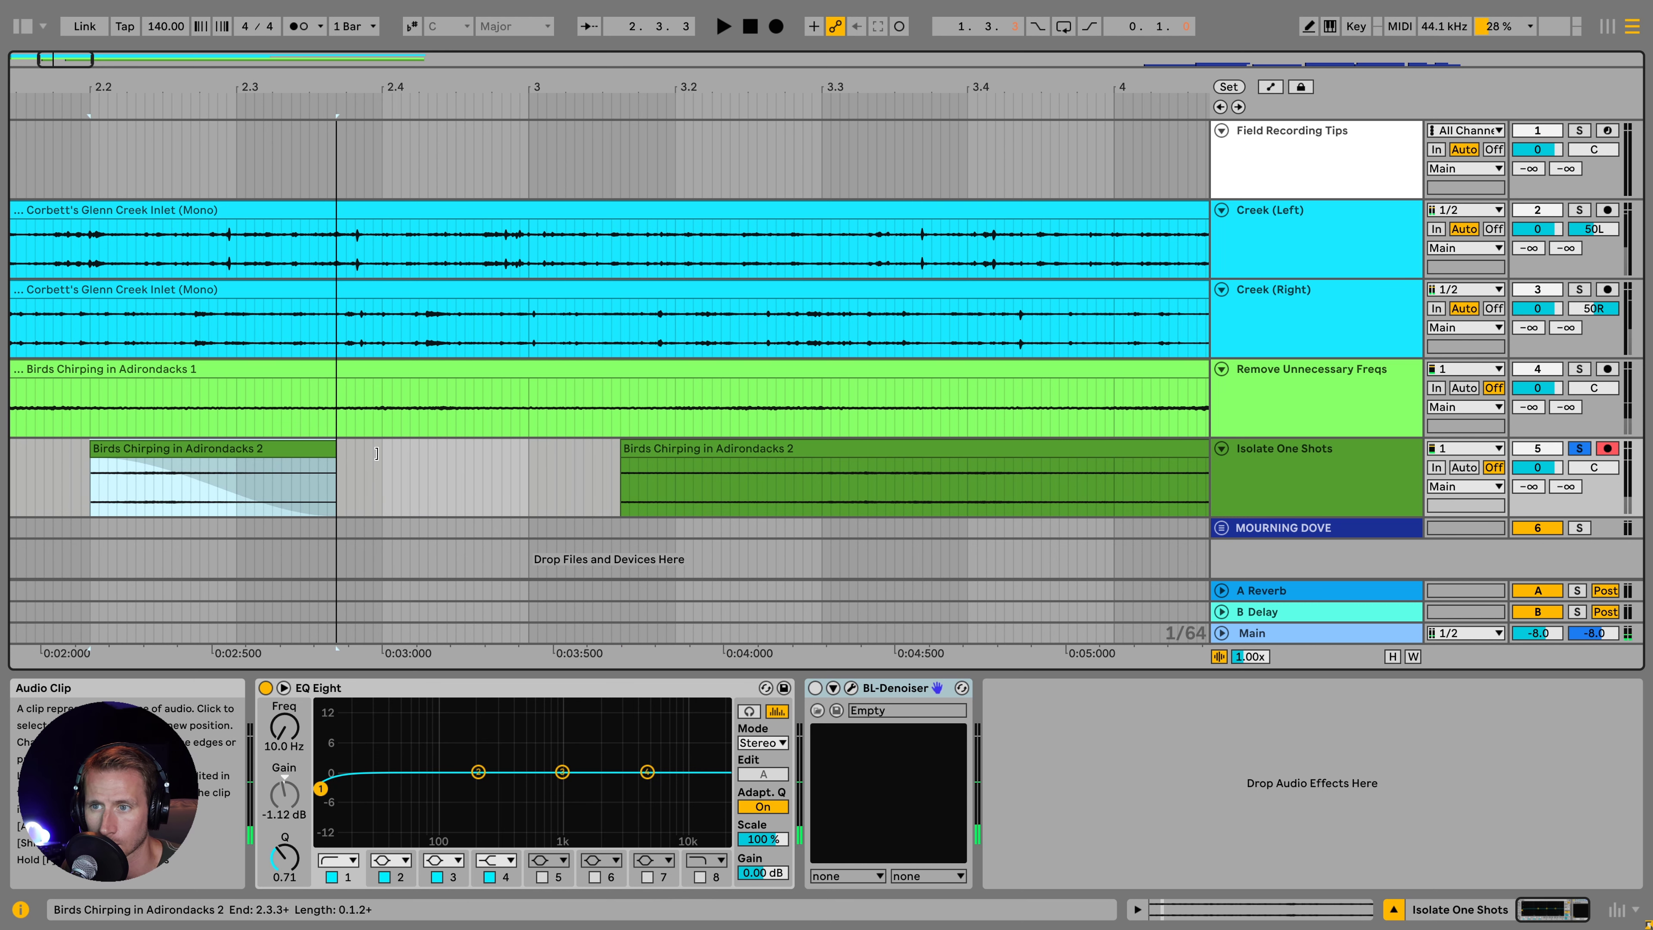
pyautogui.press('space')
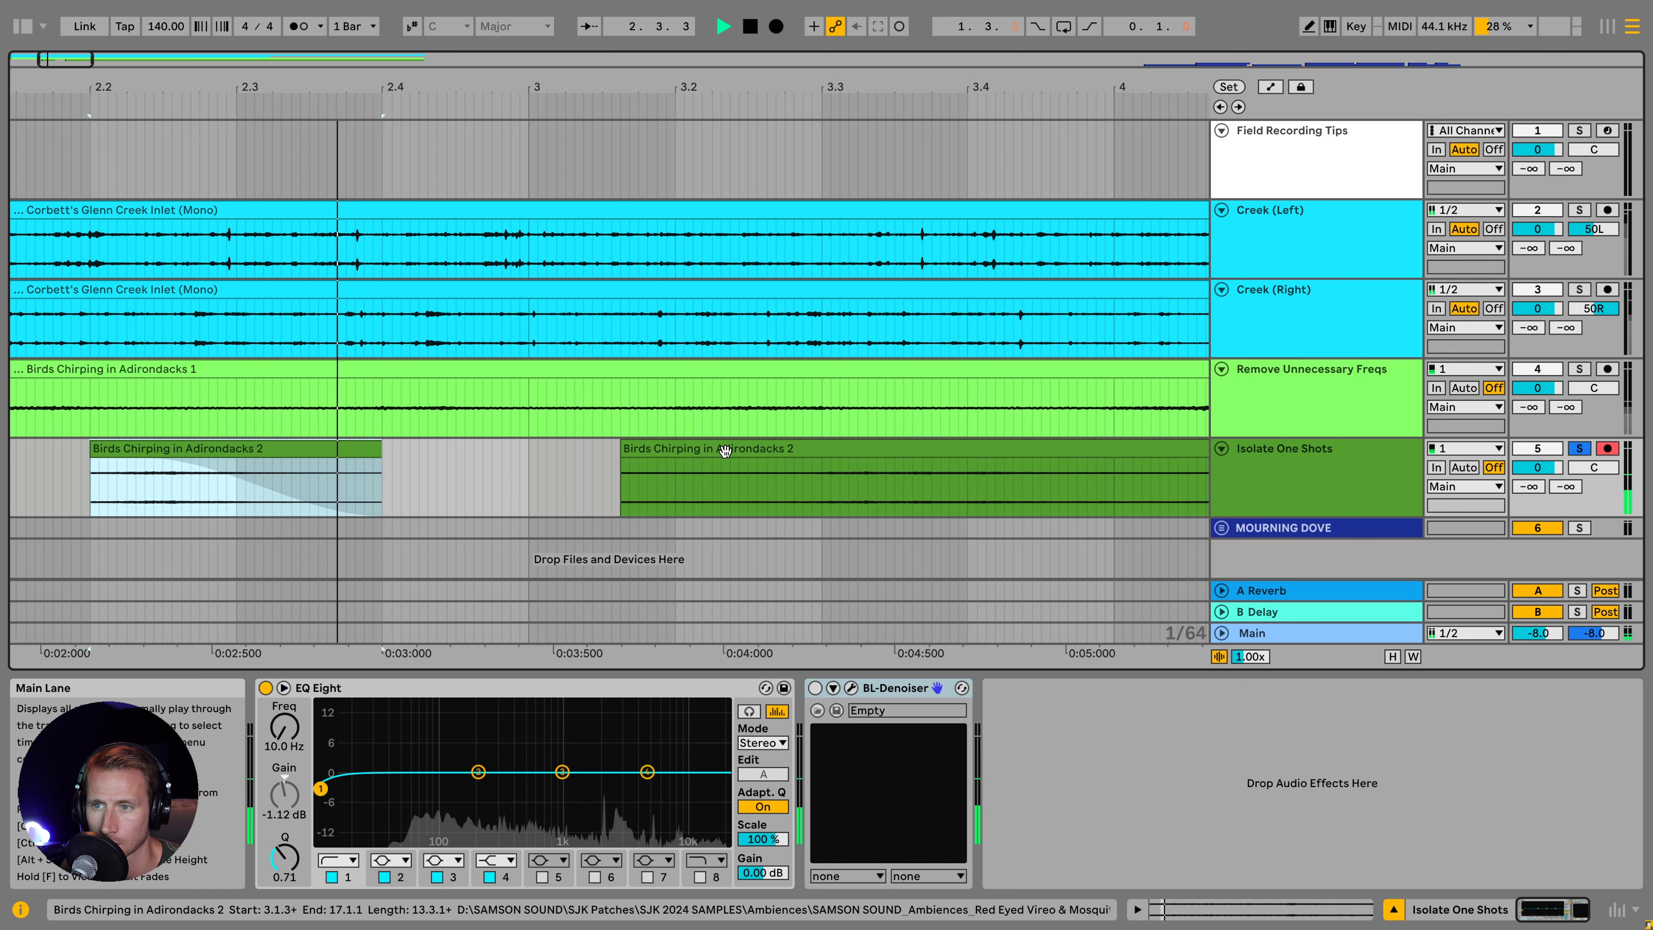
pyautogui.click(737, 448)
pyautogui.press('Delete')
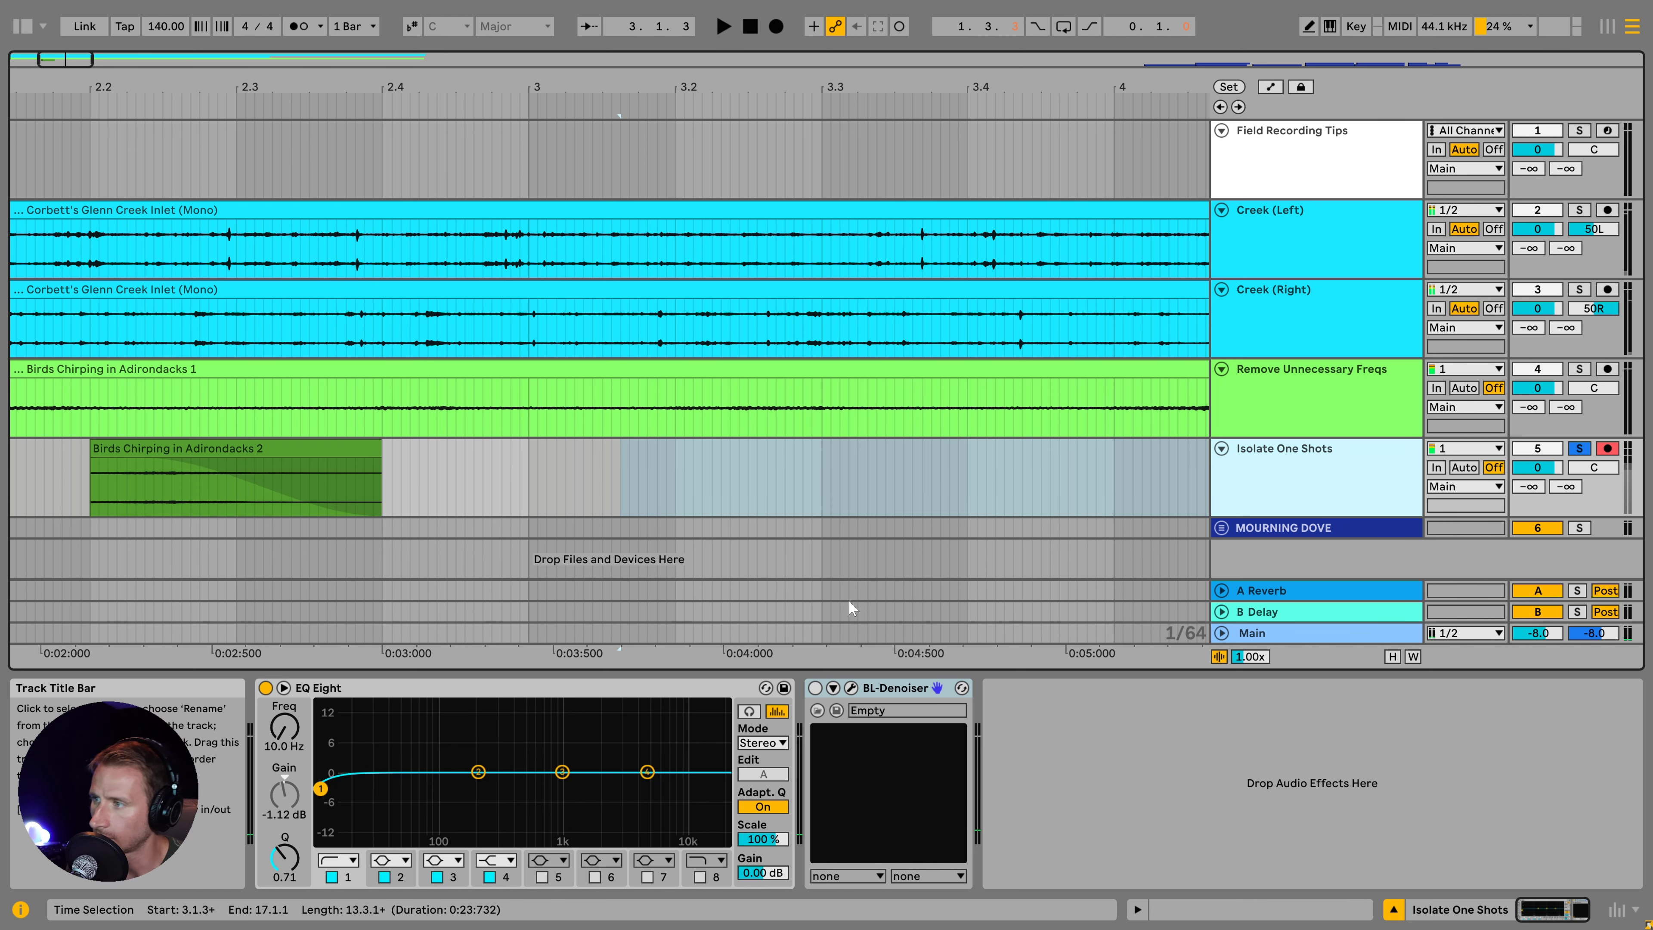
# - Raise band 1 of EQ Eight on the Isolate One Shots track to 225 Hz as a low cut
pyautogui.moveTo(320, 788); pyautogui.dragTo(423, 788)
pyautogui.moveTo(294, 727); pyautogui.dragTo(294, 704)
pyautogui.press('space')
pyautogui.press('space')
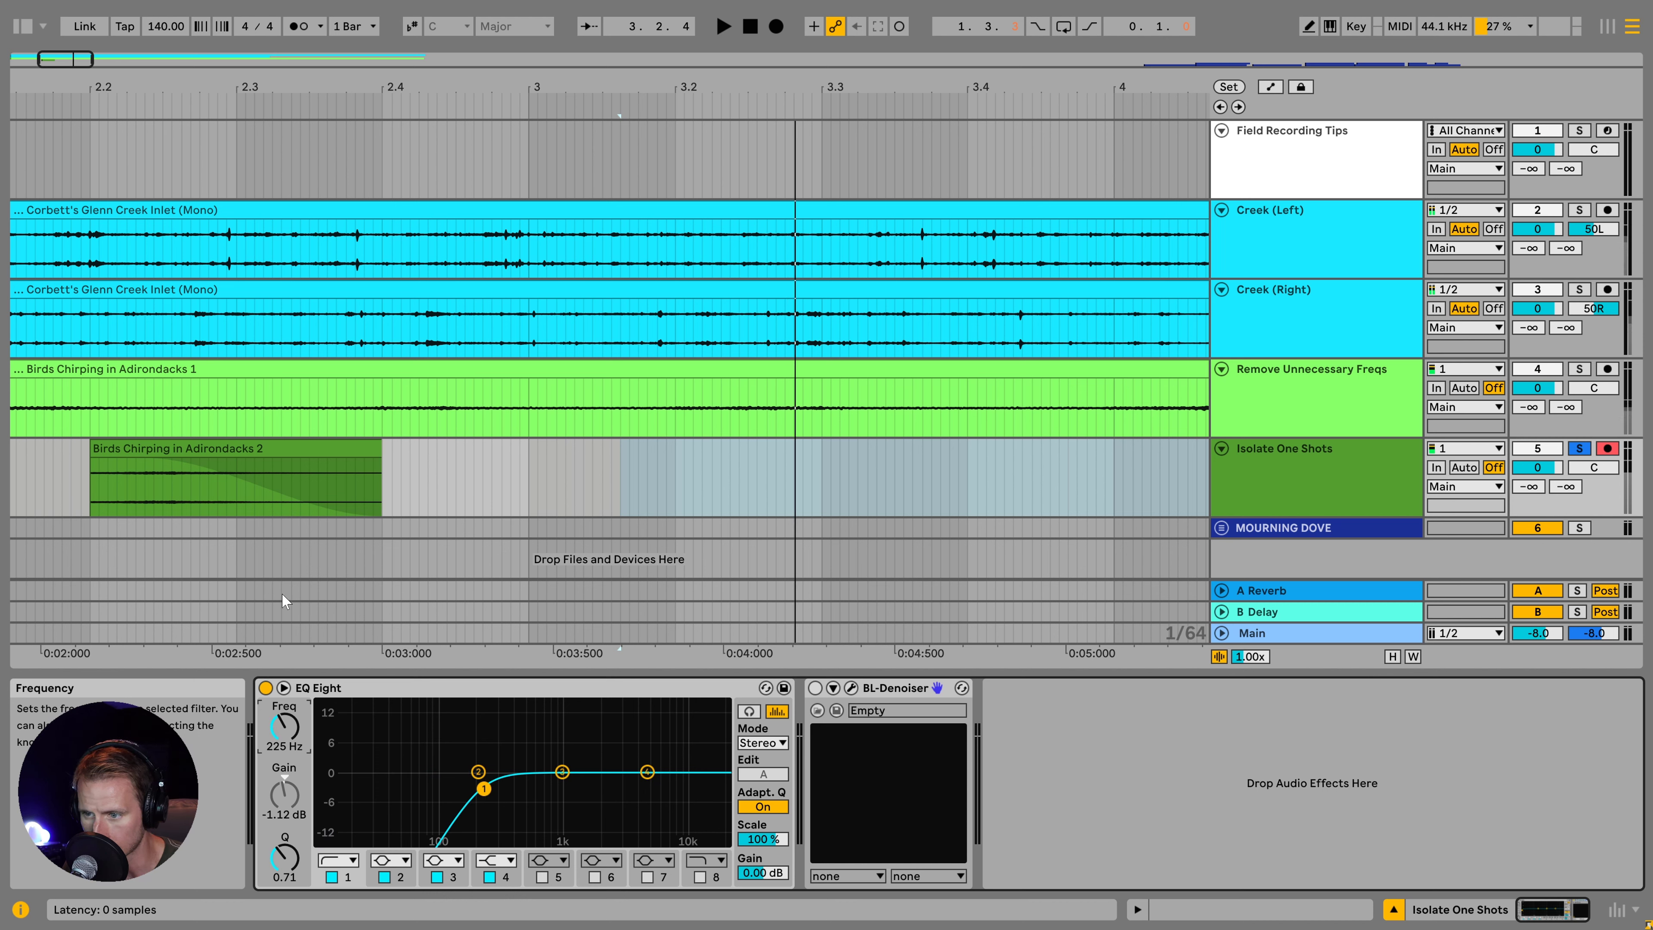
# - Loop the chirp clip during playback and make EQ Eight band 1 a steeper low cut at 1.80 kHz
pyautogui.click(225, 444)
pyautogui.hotkey('ctrl', 'l')
pyautogui.press('space')
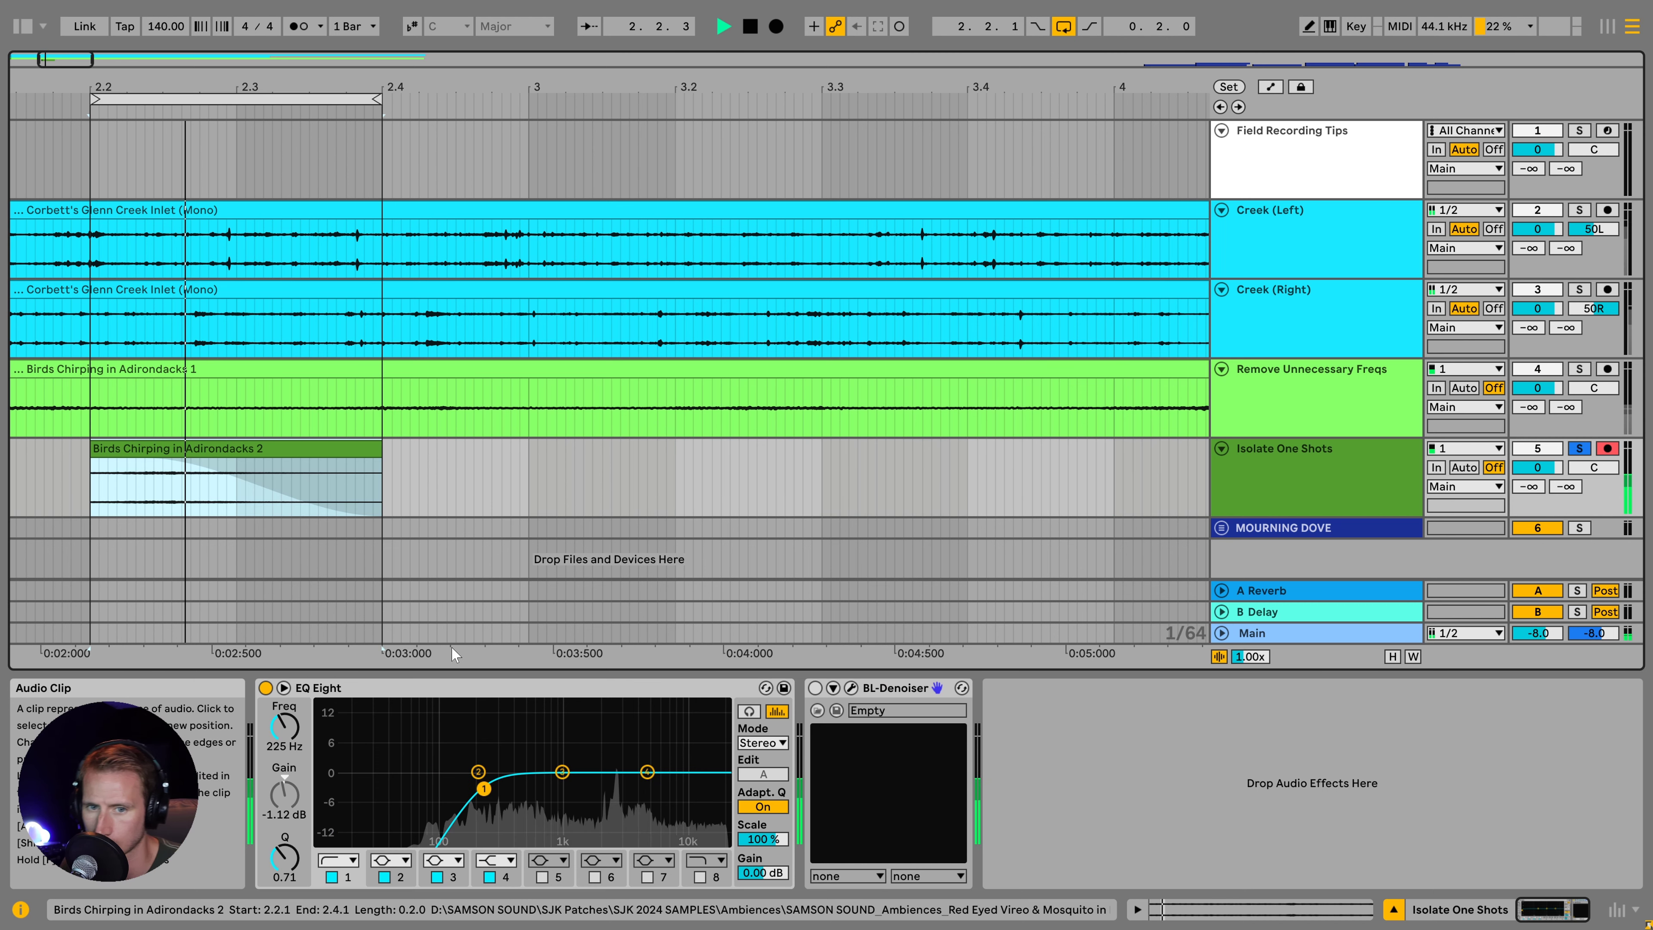
pyautogui.press('space')
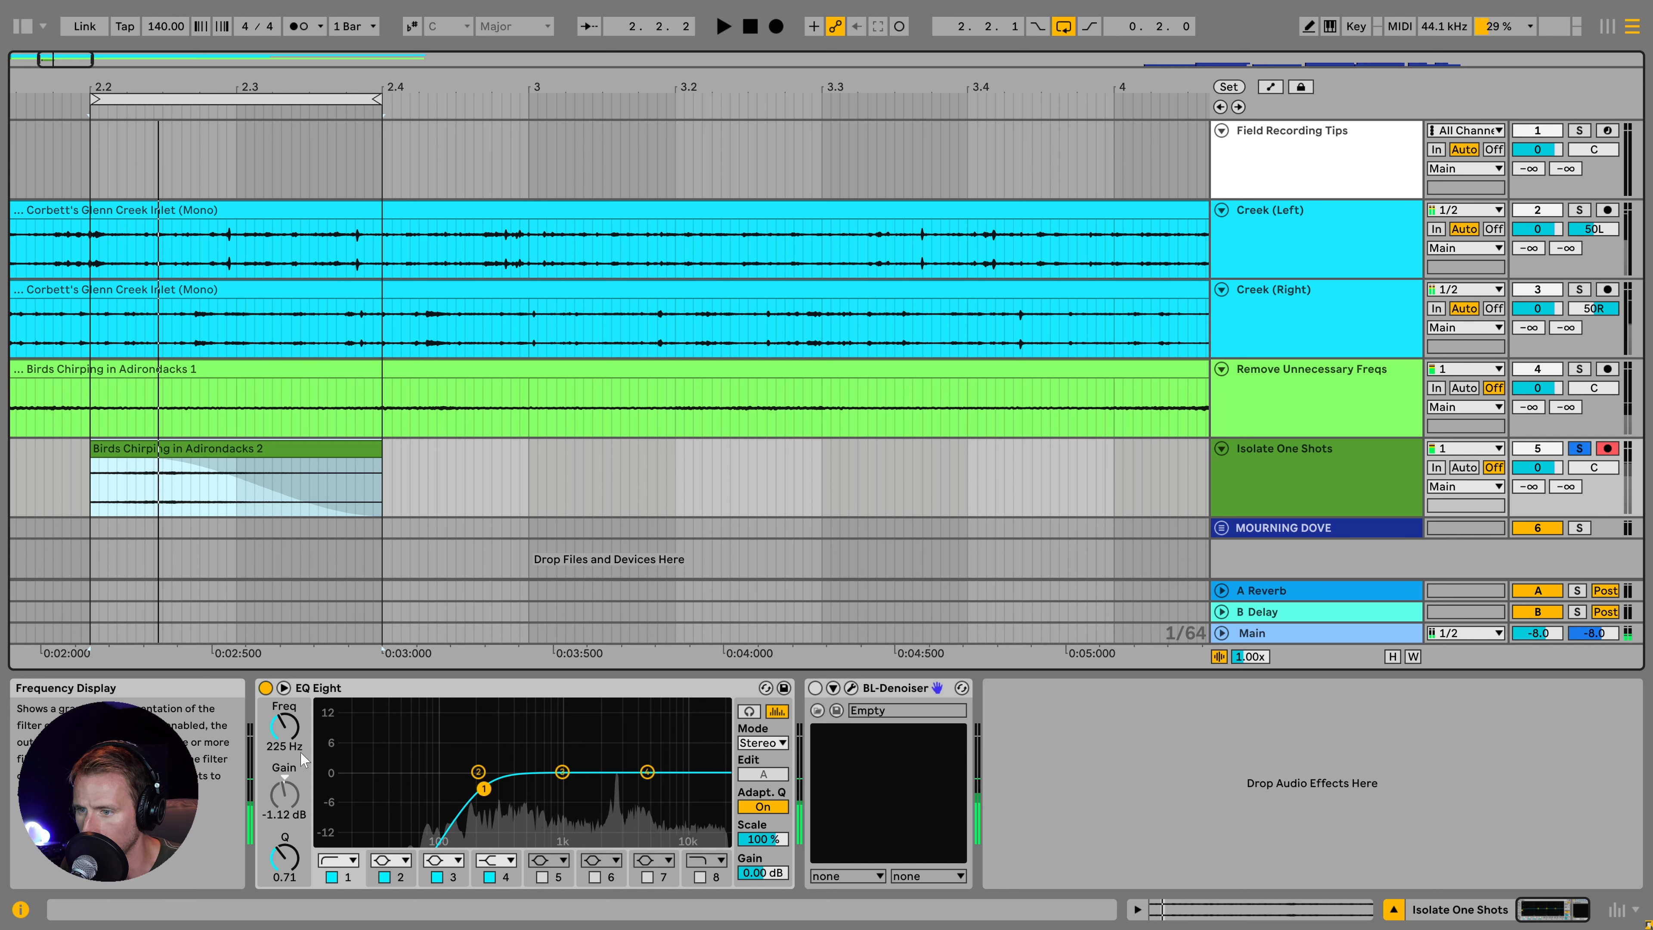
pyautogui.click(335, 860)
pyautogui.moveTo(284, 726); pyautogui.dragTo(284, 687)
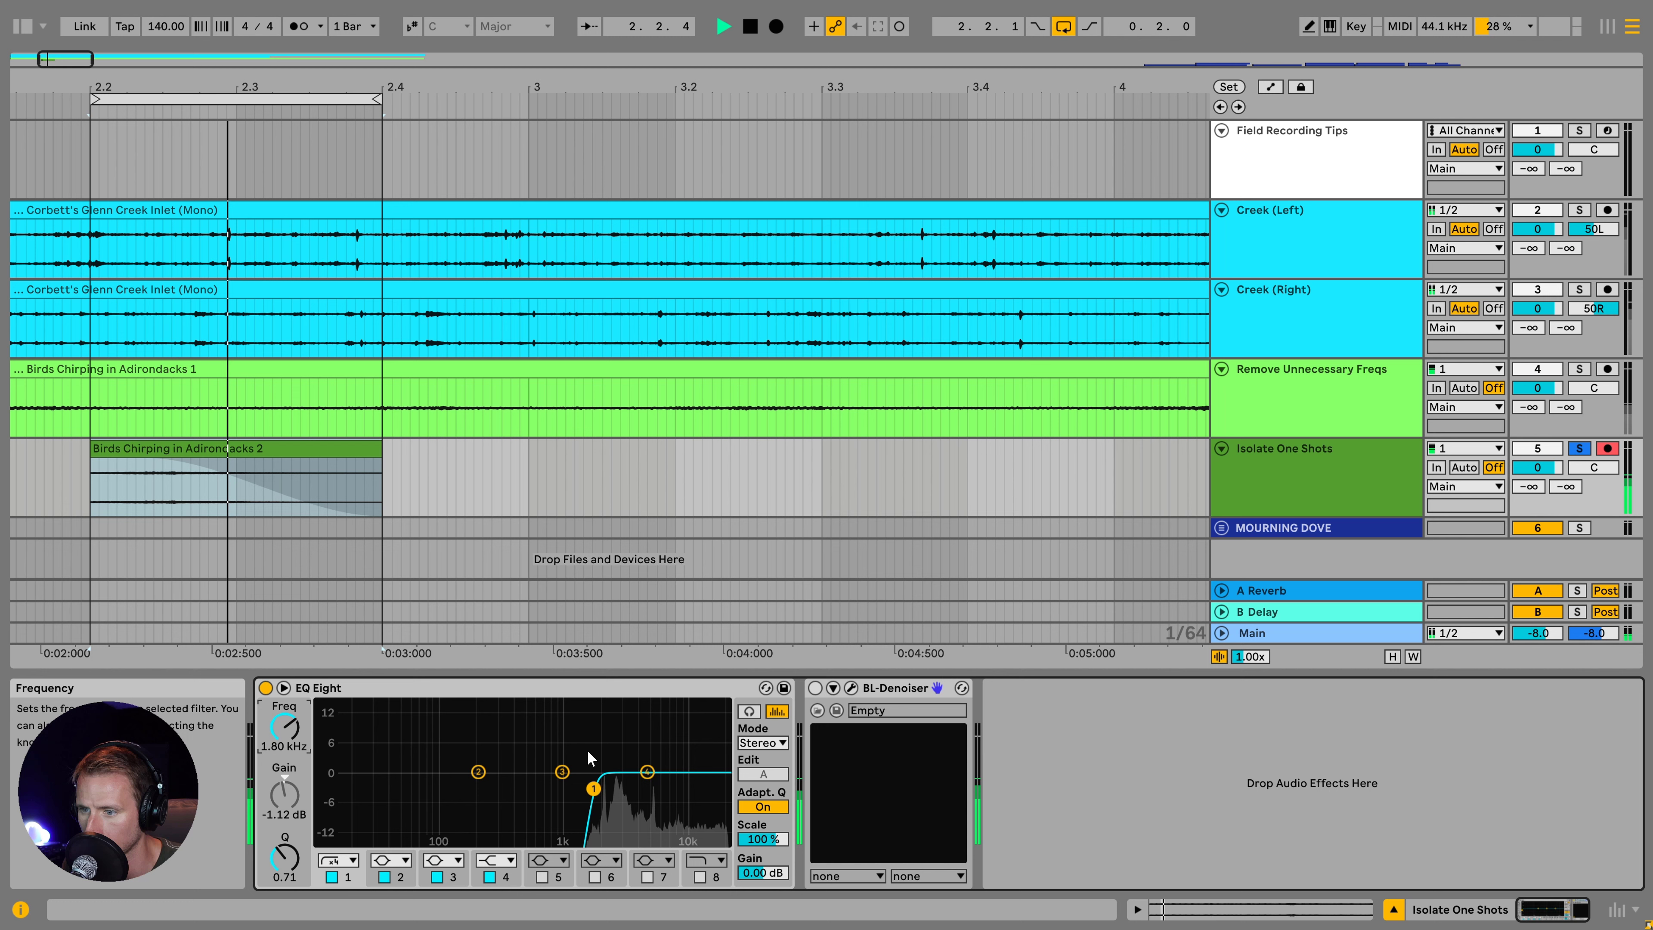
# - Change EQ Eight band 4 to a steep high cut and set its frequency to 7.33 kHz
pyautogui.click(492, 859)
pyautogui.click(488, 850)
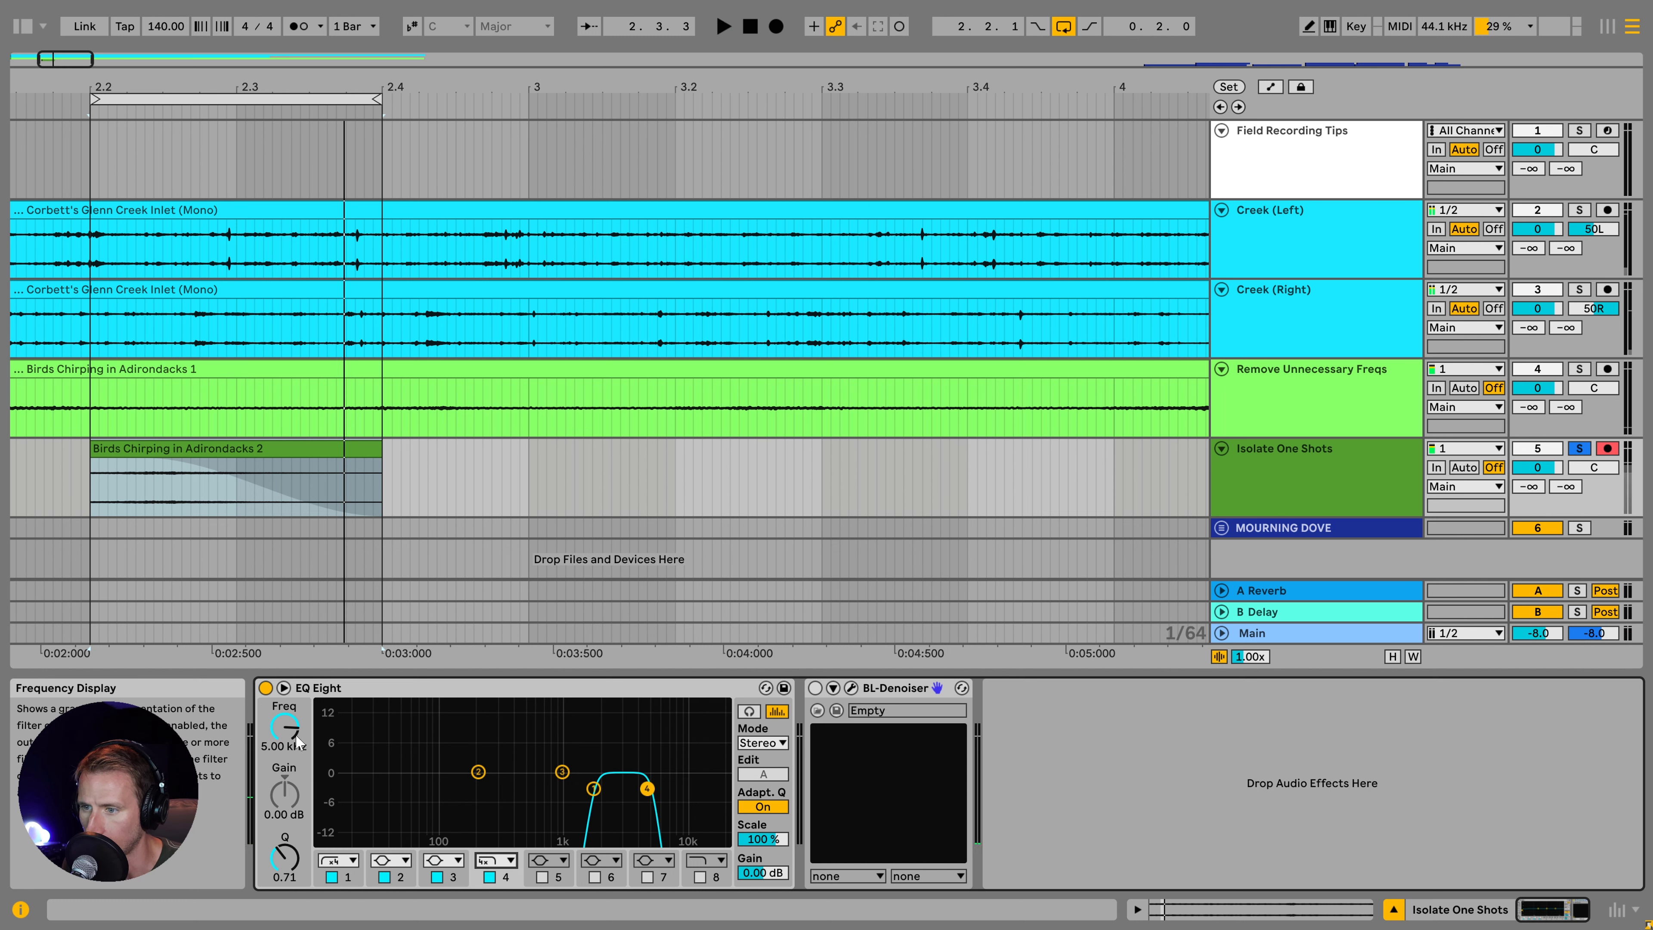
pyautogui.moveTo(296, 742); pyautogui.dragTo(294, 735)
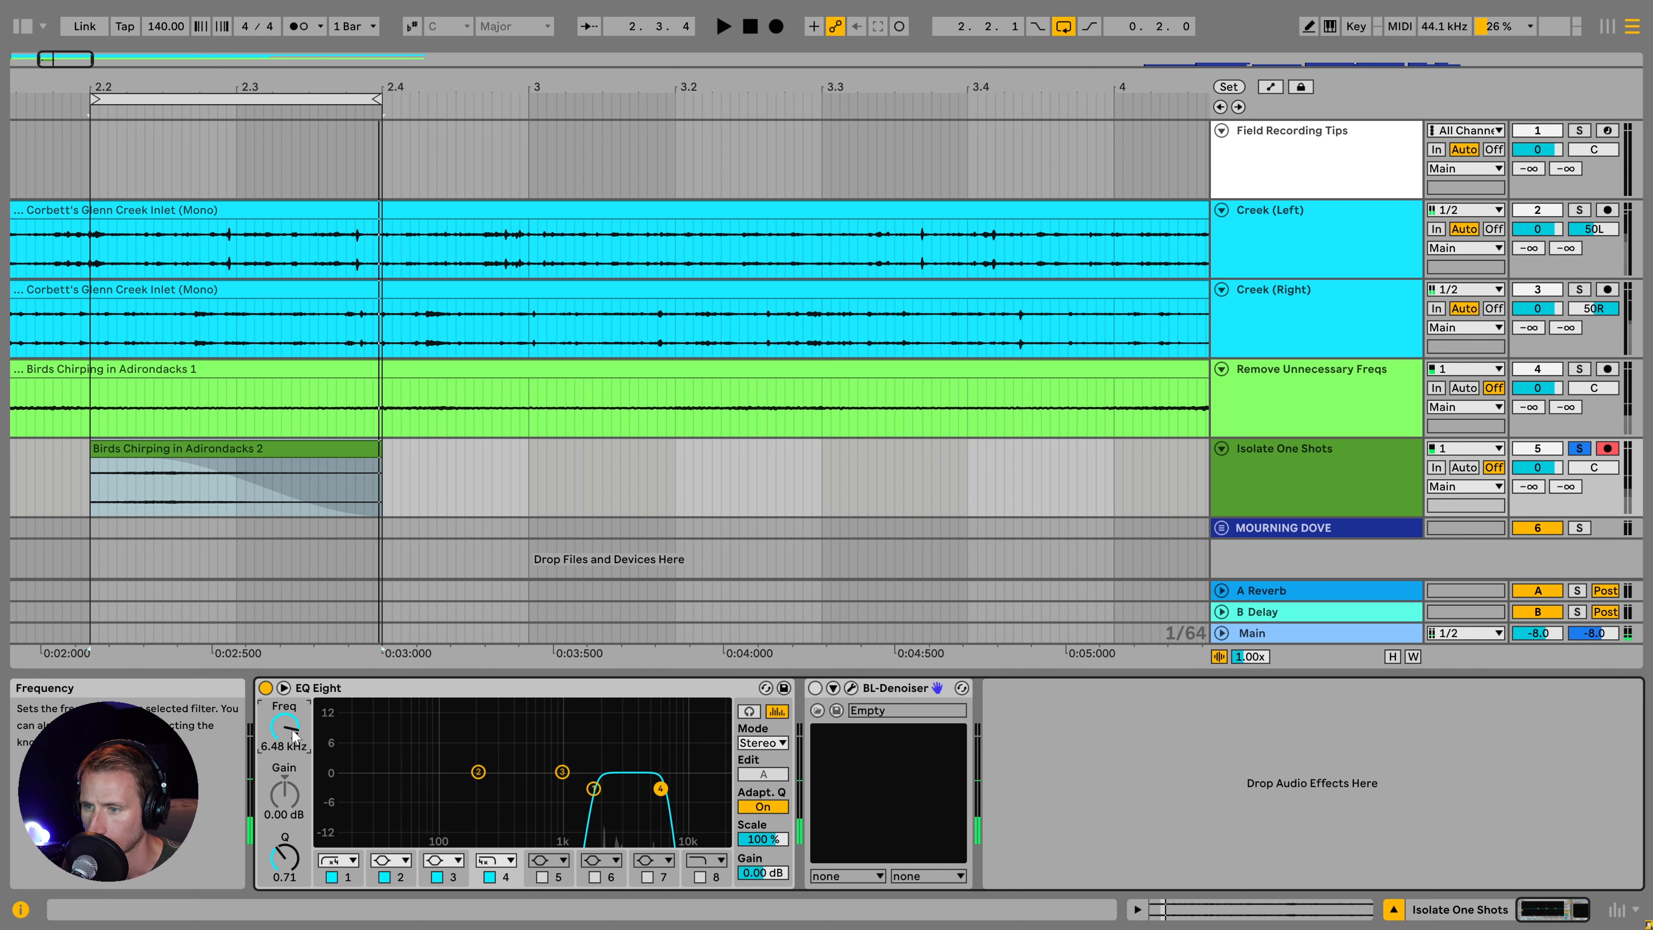
# - Extend the chirp clip's end to 5.4.3, then loop and play the section from 4.1.2 to about 4.3.3
pyautogui.scroll(-3, 337, 488)
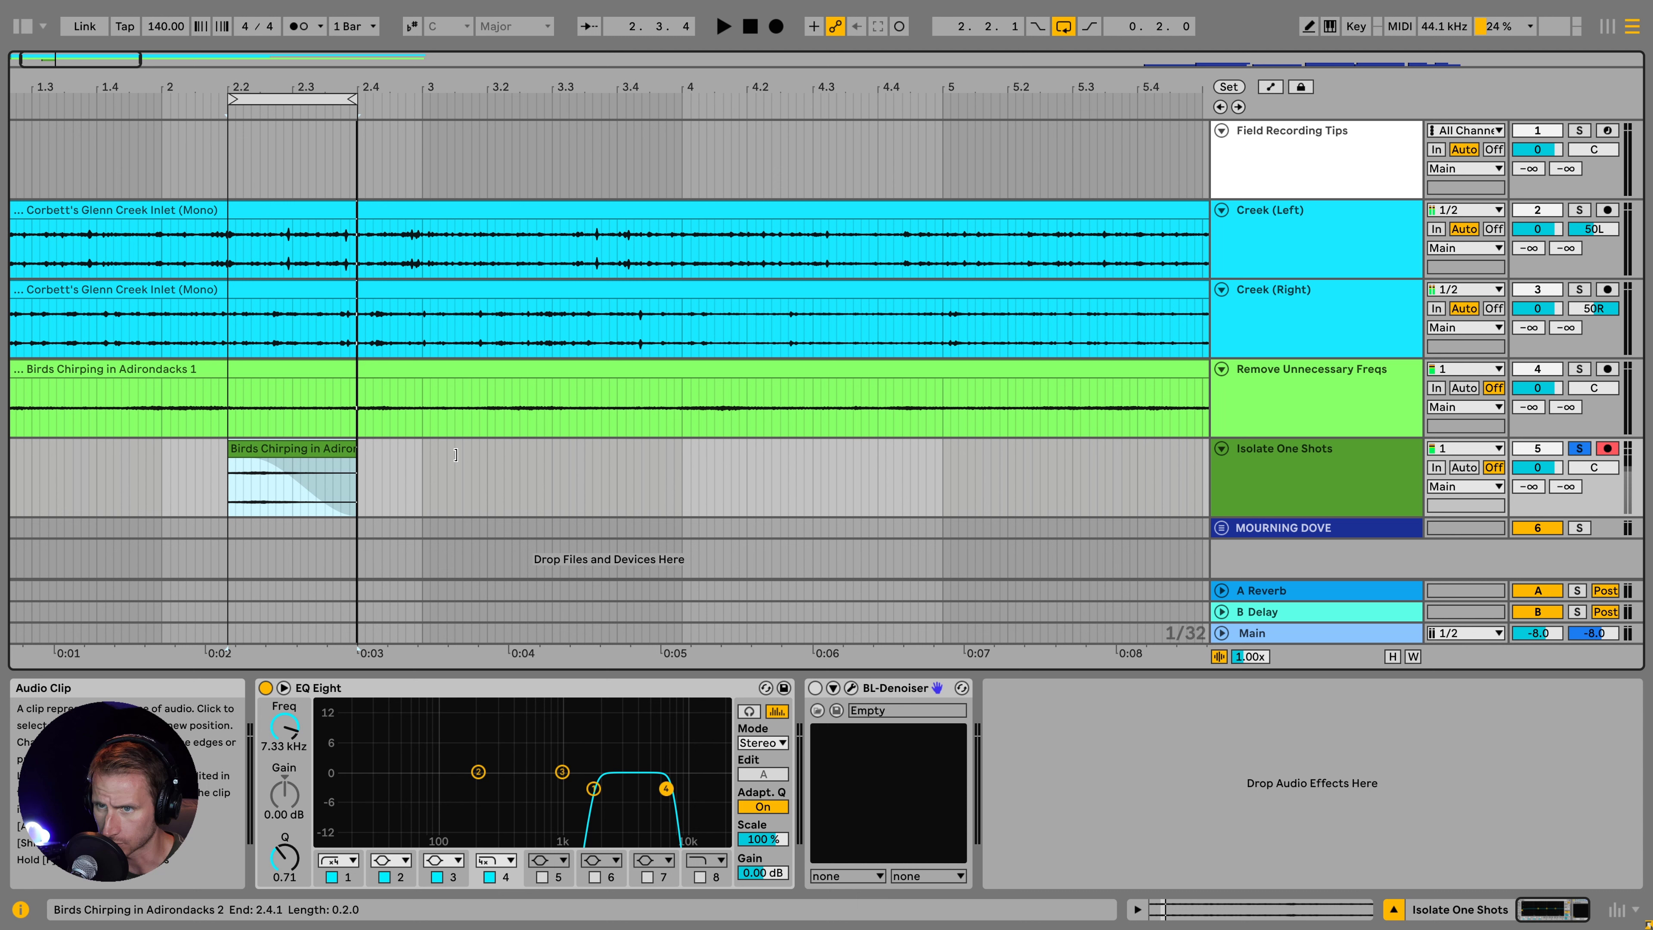
pyautogui.moveTo(362, 462); pyautogui.dragTo(1162, 450)
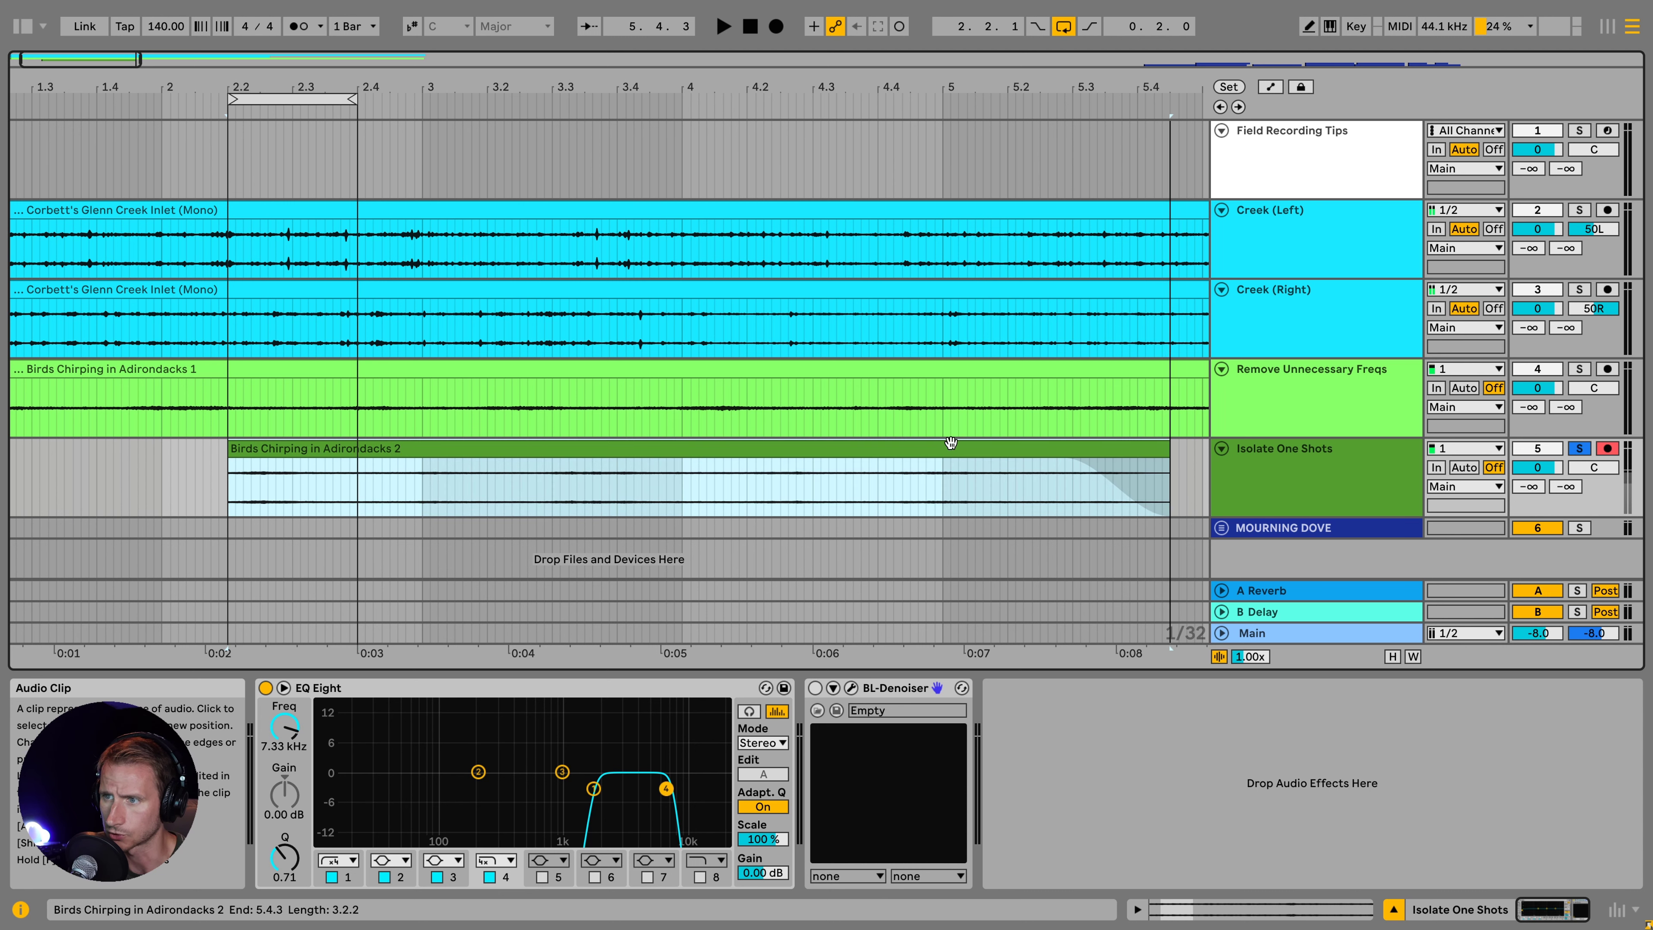
pyautogui.moveTo(699, 488); pyautogui.dragTo(856, 482)
pyautogui.hotkey('ctrl', 'l')
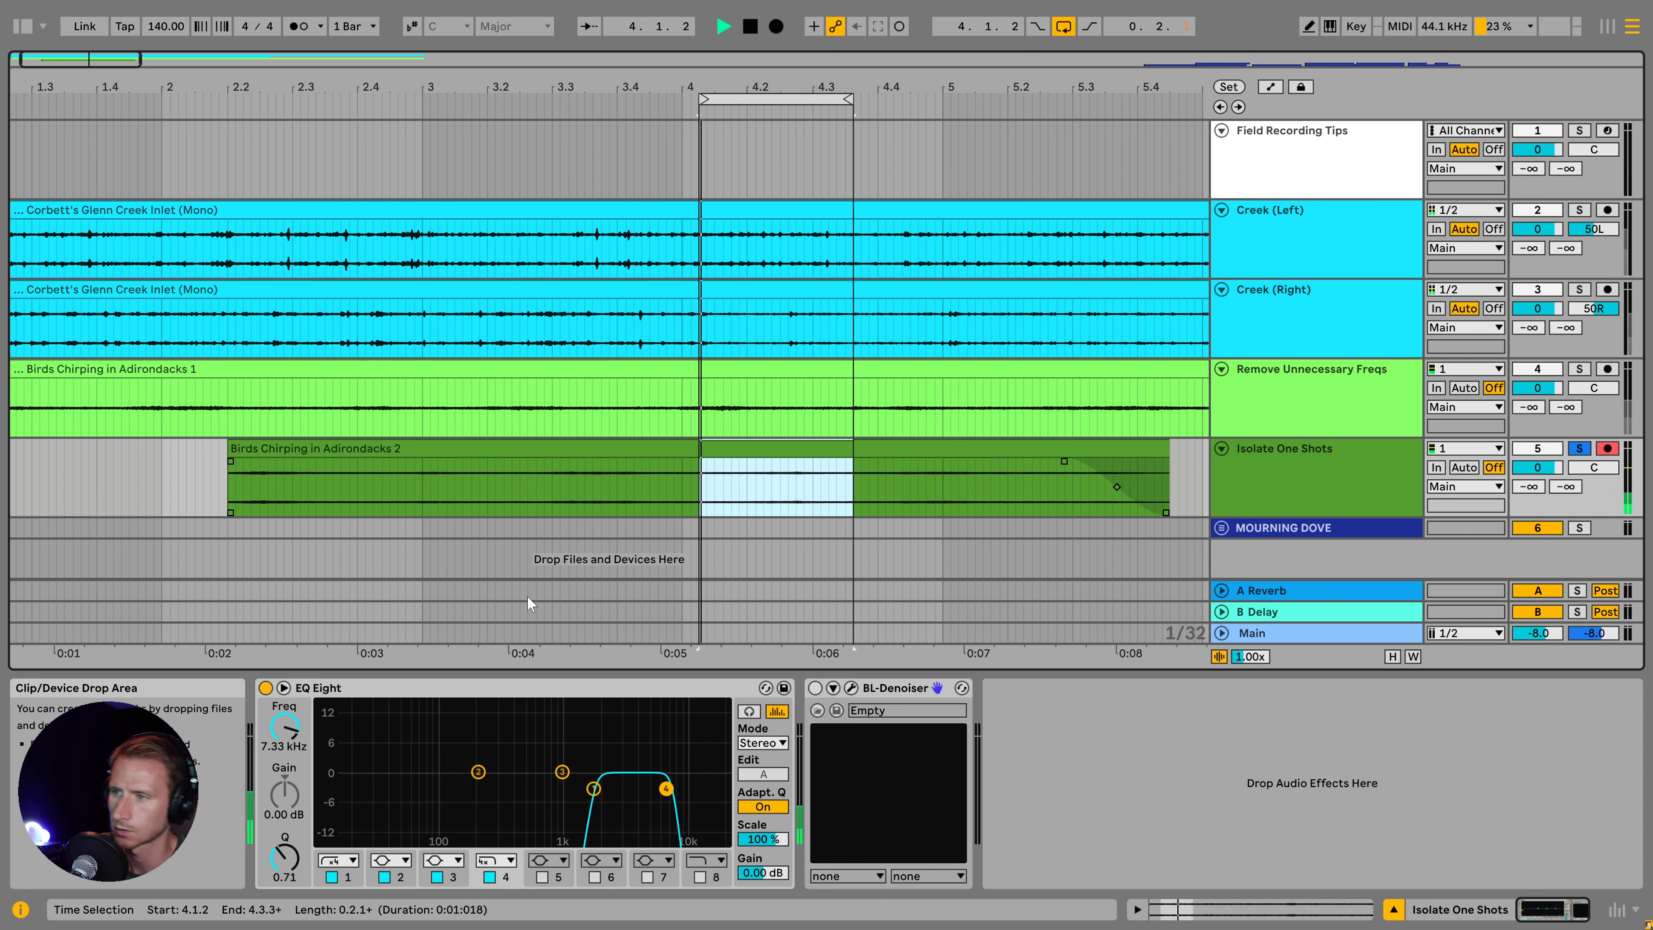
pyautogui.press('space')
# - Shorten the loop to the noise-only section from 4.1.2 to about 4.2.1 and play it
pyautogui.moveTo(755, 489); pyautogui.dragTo(698, 486)
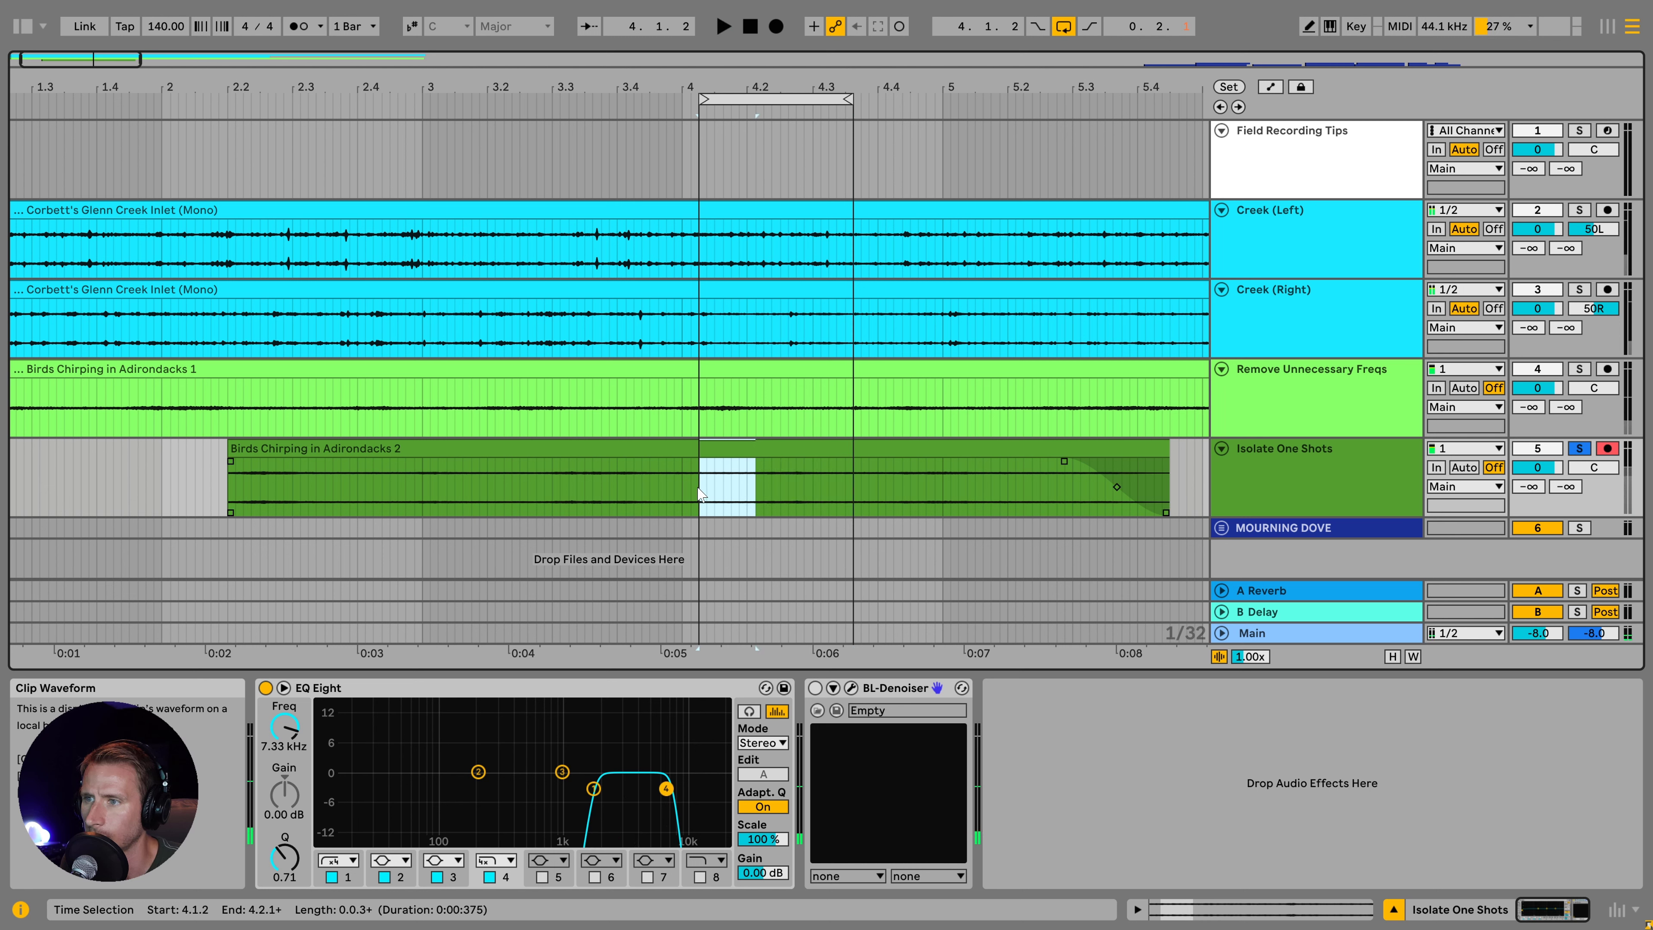
pyautogui.hotkey('ctrl', 'l')
pyautogui.press('space')
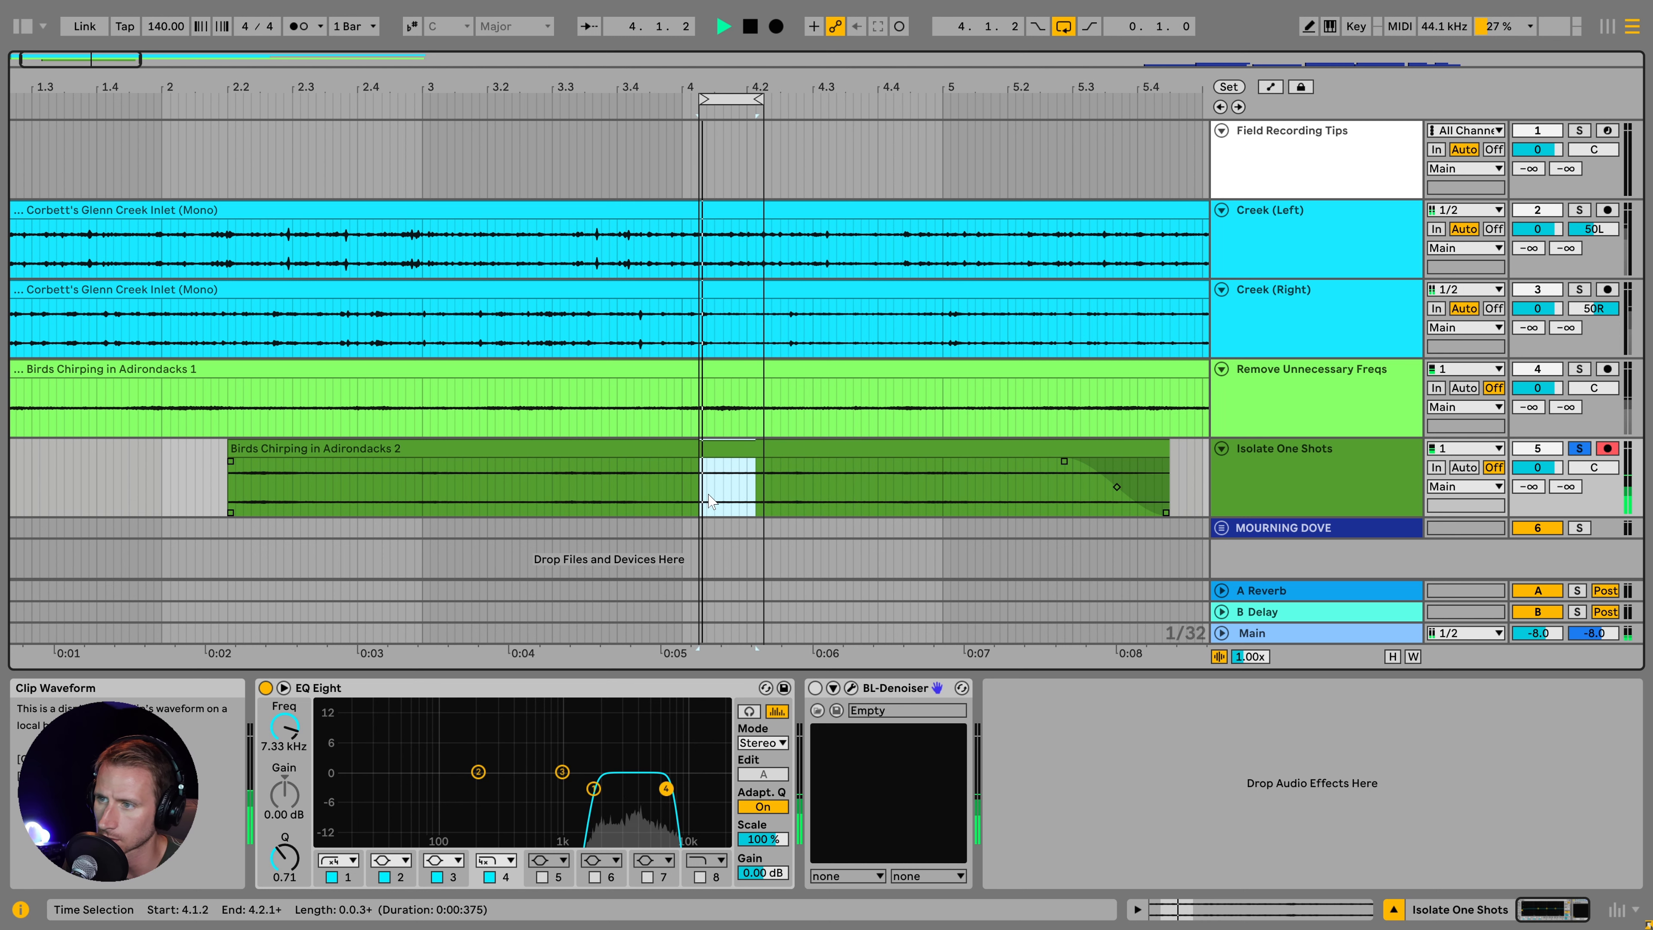
pyautogui.press('space')
# - Turn on BL-Denoiser, learn the noise profile from the looped section, adjust its threshold and close the plug-in window
pyautogui.click(815, 687)
pyautogui.click(850, 688)
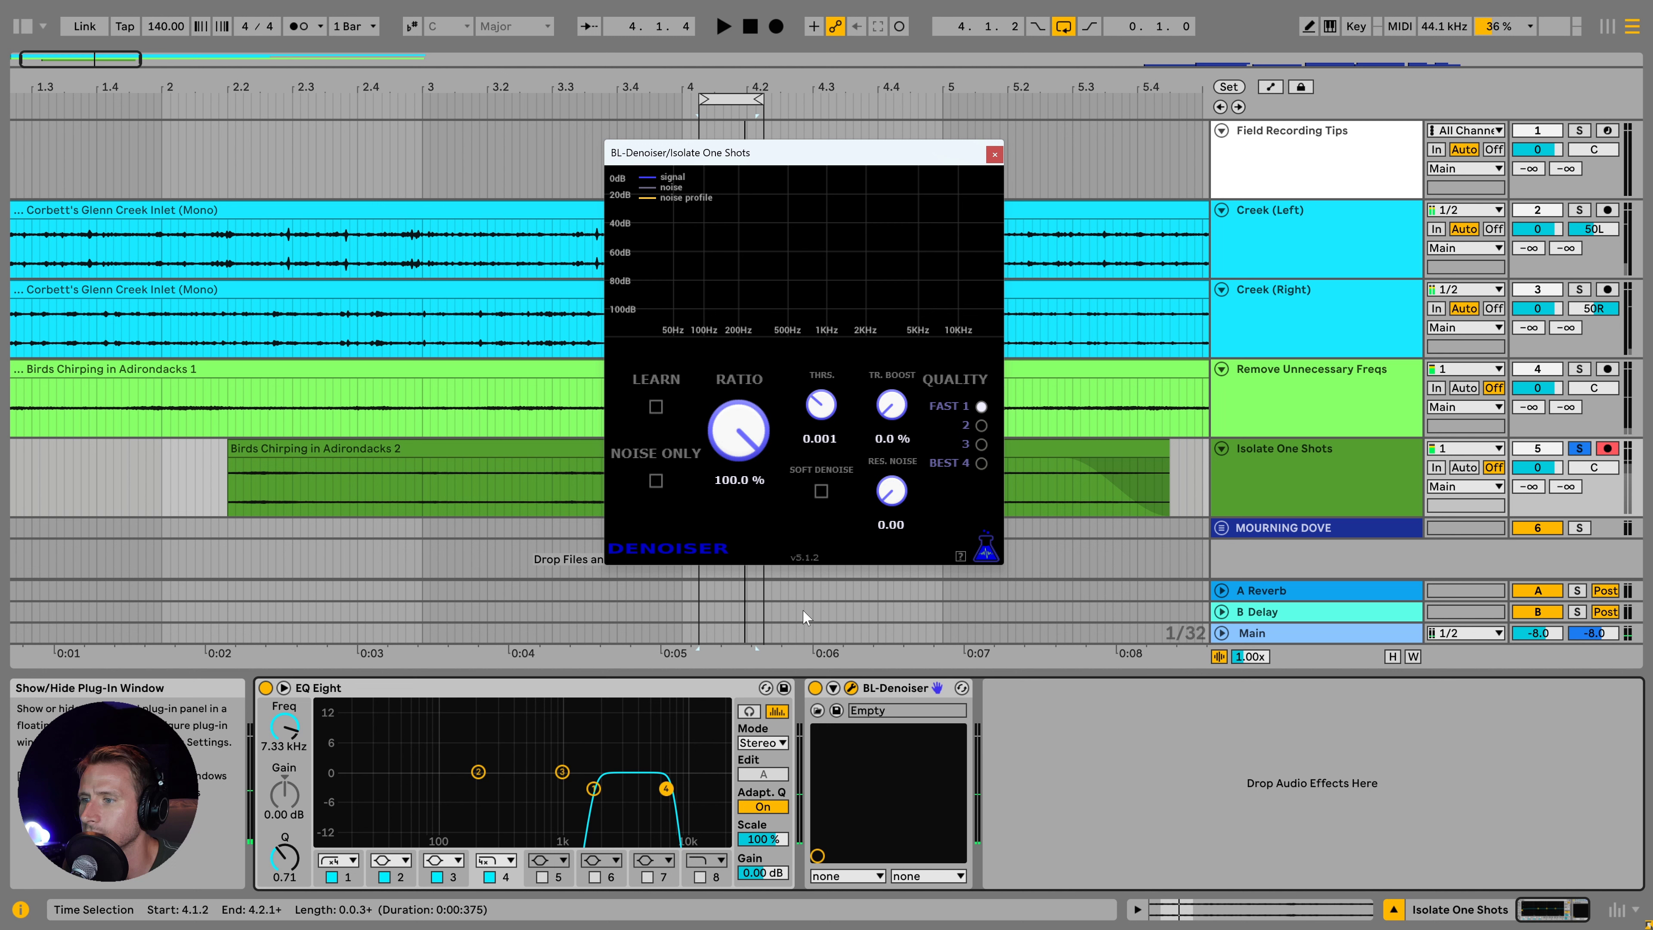
pyautogui.press('space')
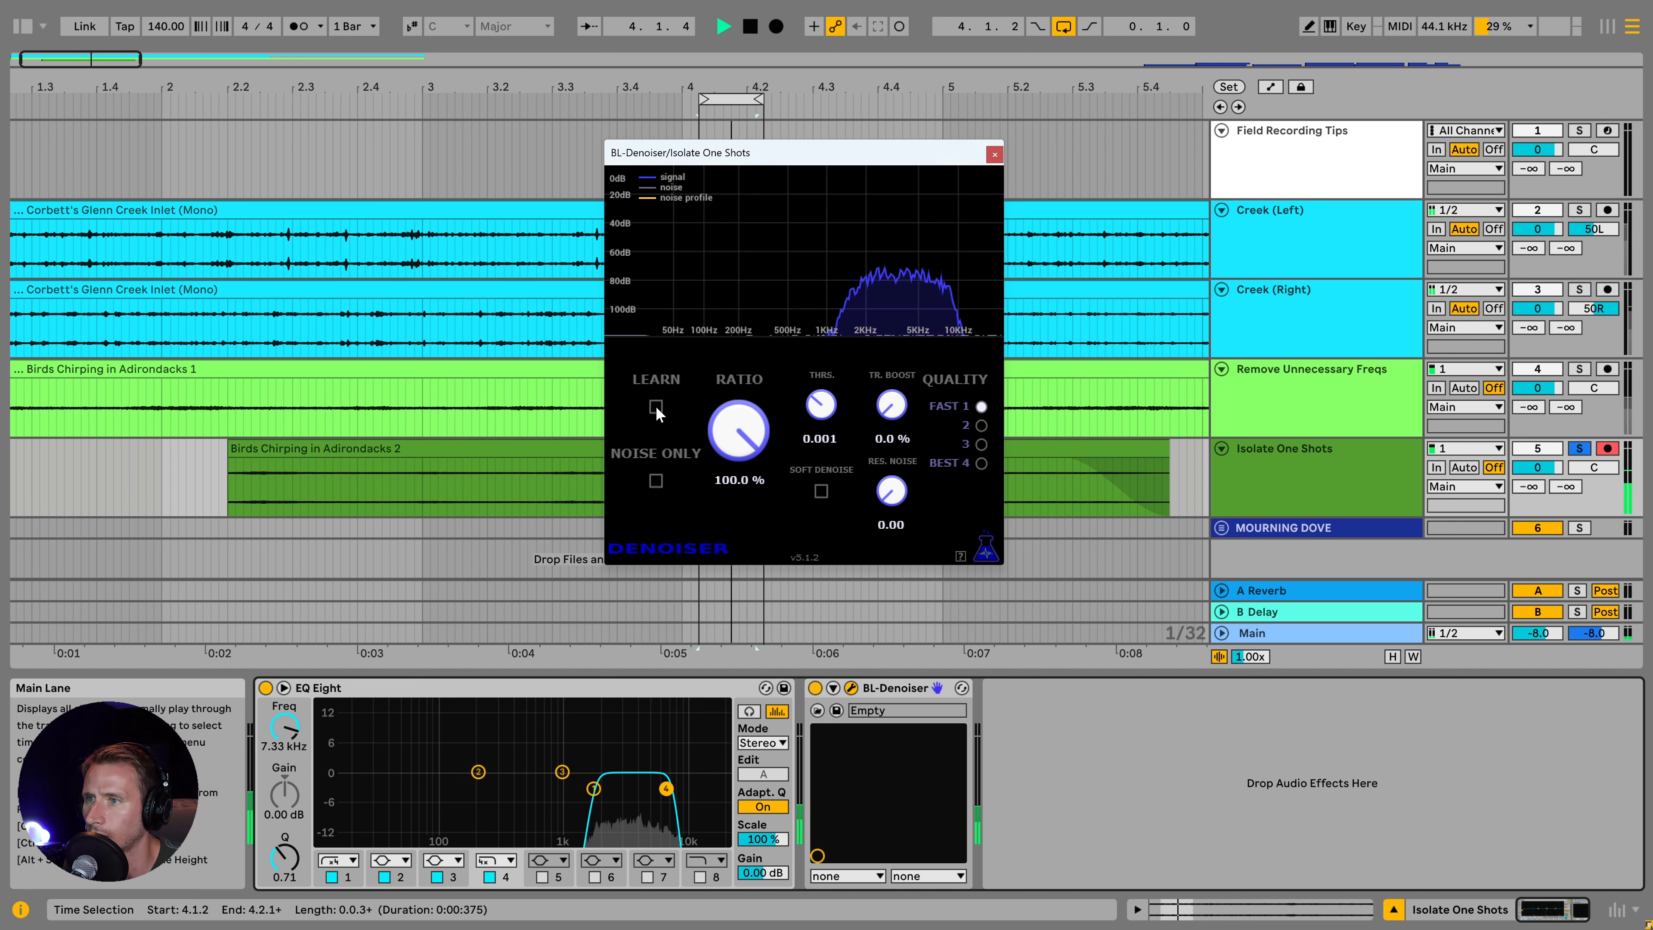
pyautogui.moveTo(820, 407); pyautogui.dragTo(818, 405)
pyautogui.click(994, 153)
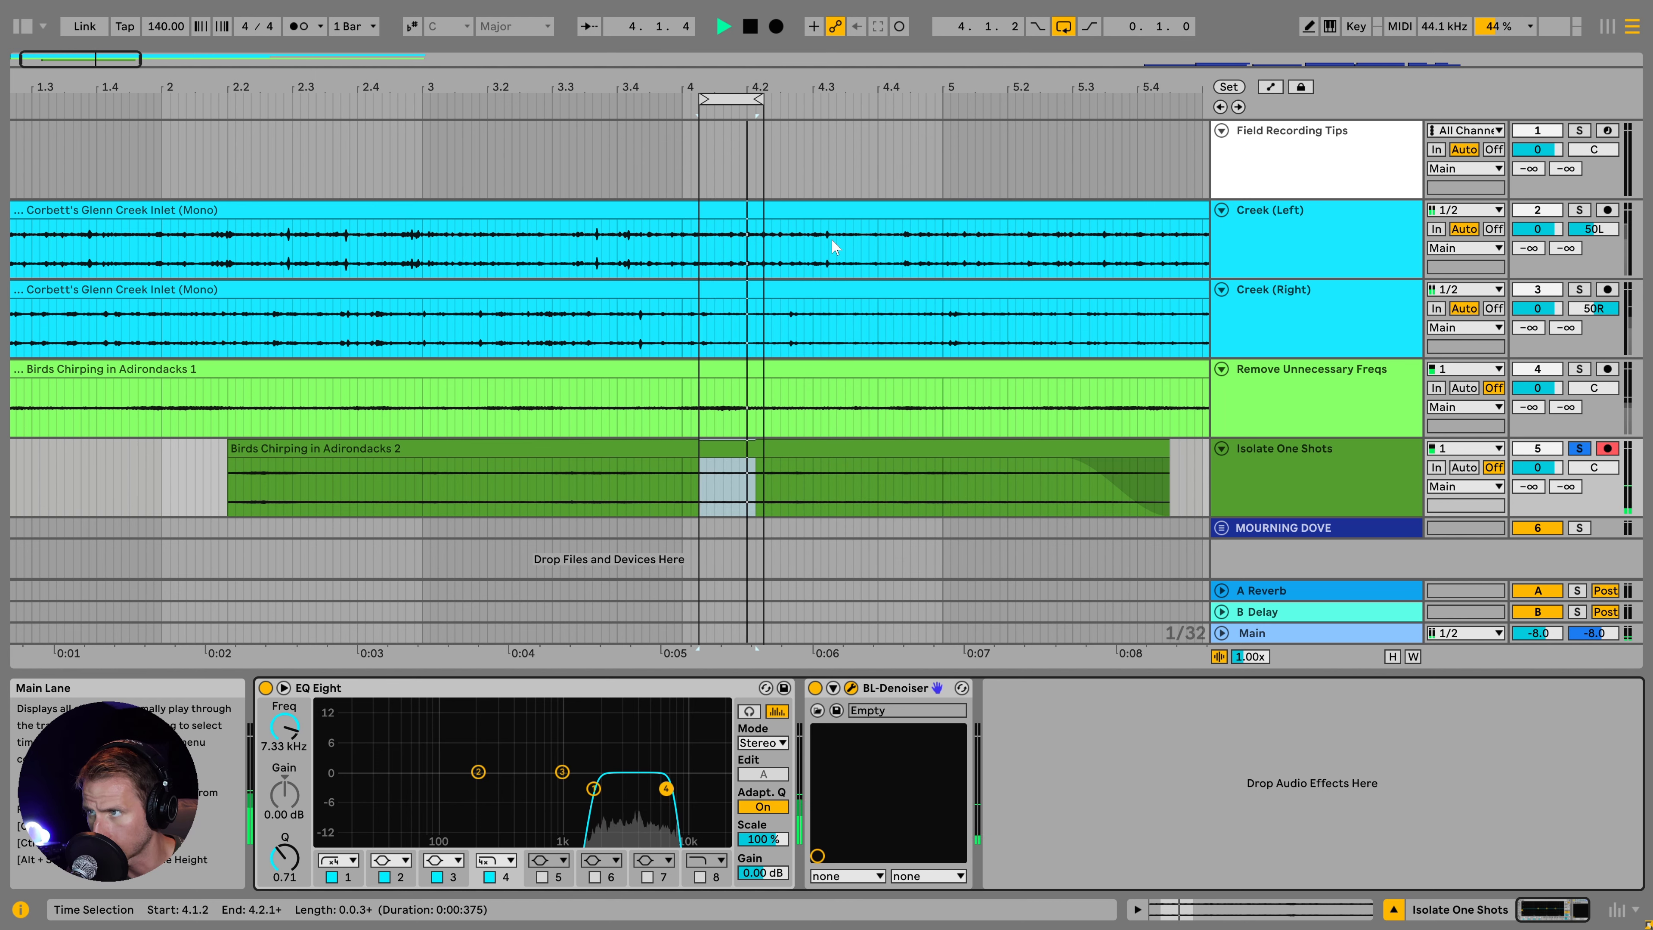
# - Shorten the birds clip back to the single chirp, ending just past 2.3.4, and loop it
pyautogui.click(269, 449)
pyautogui.press('space')
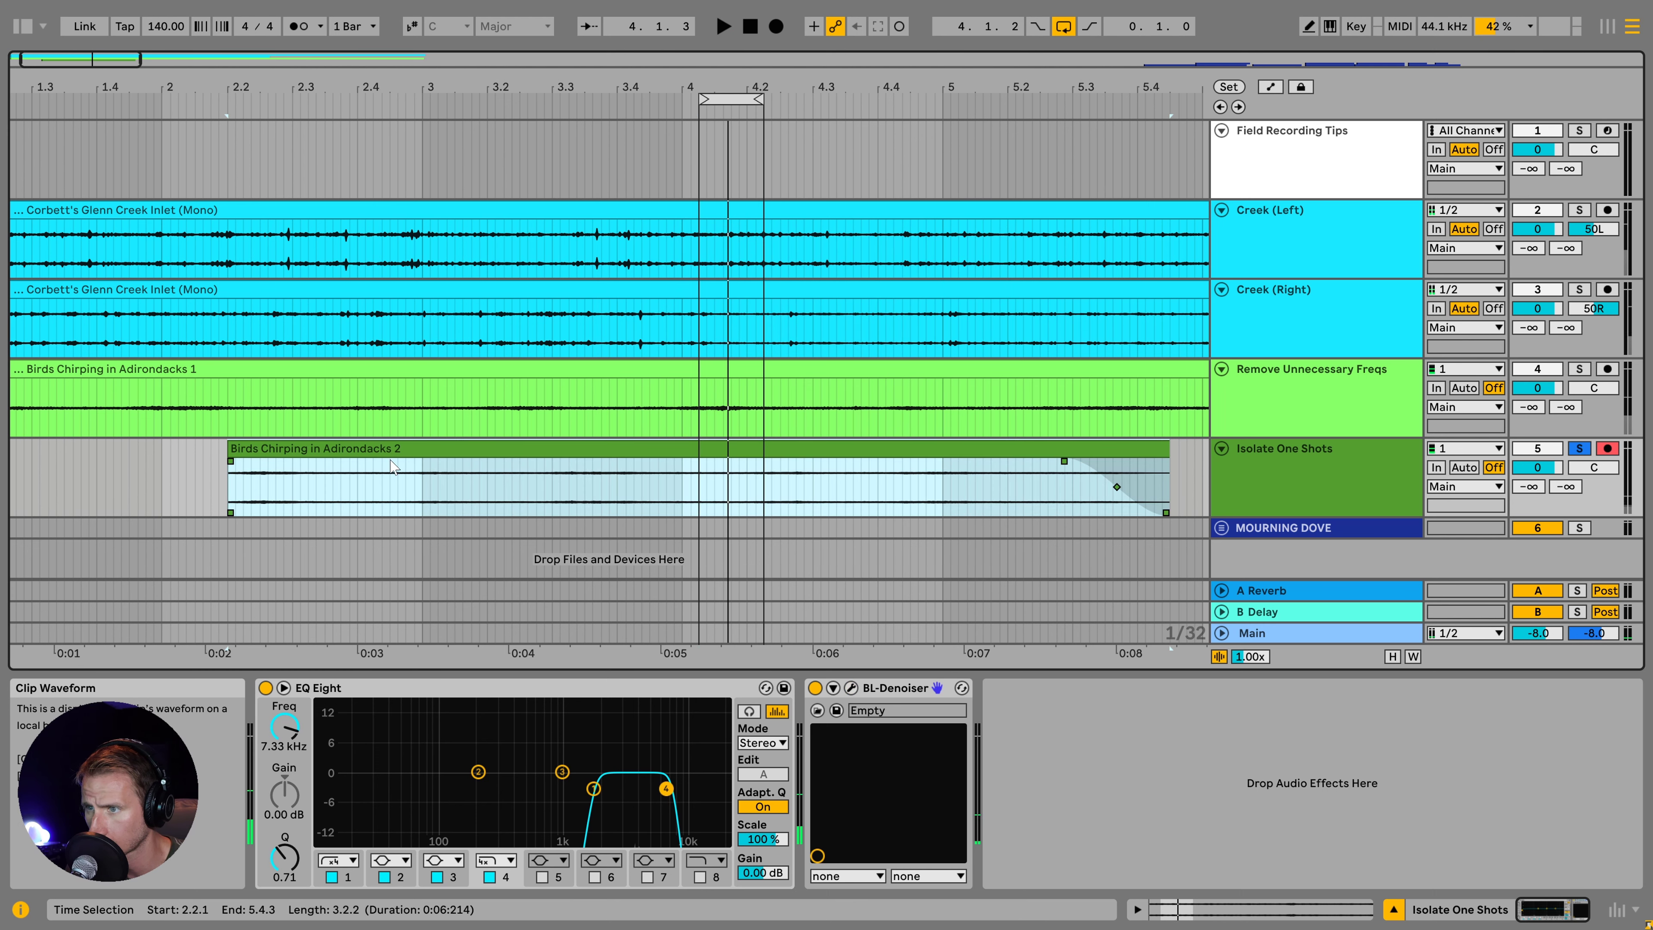
pyautogui.moveTo(1163, 449); pyautogui.dragTo(335, 450)
pyautogui.hotkey('ctrl', 'l')
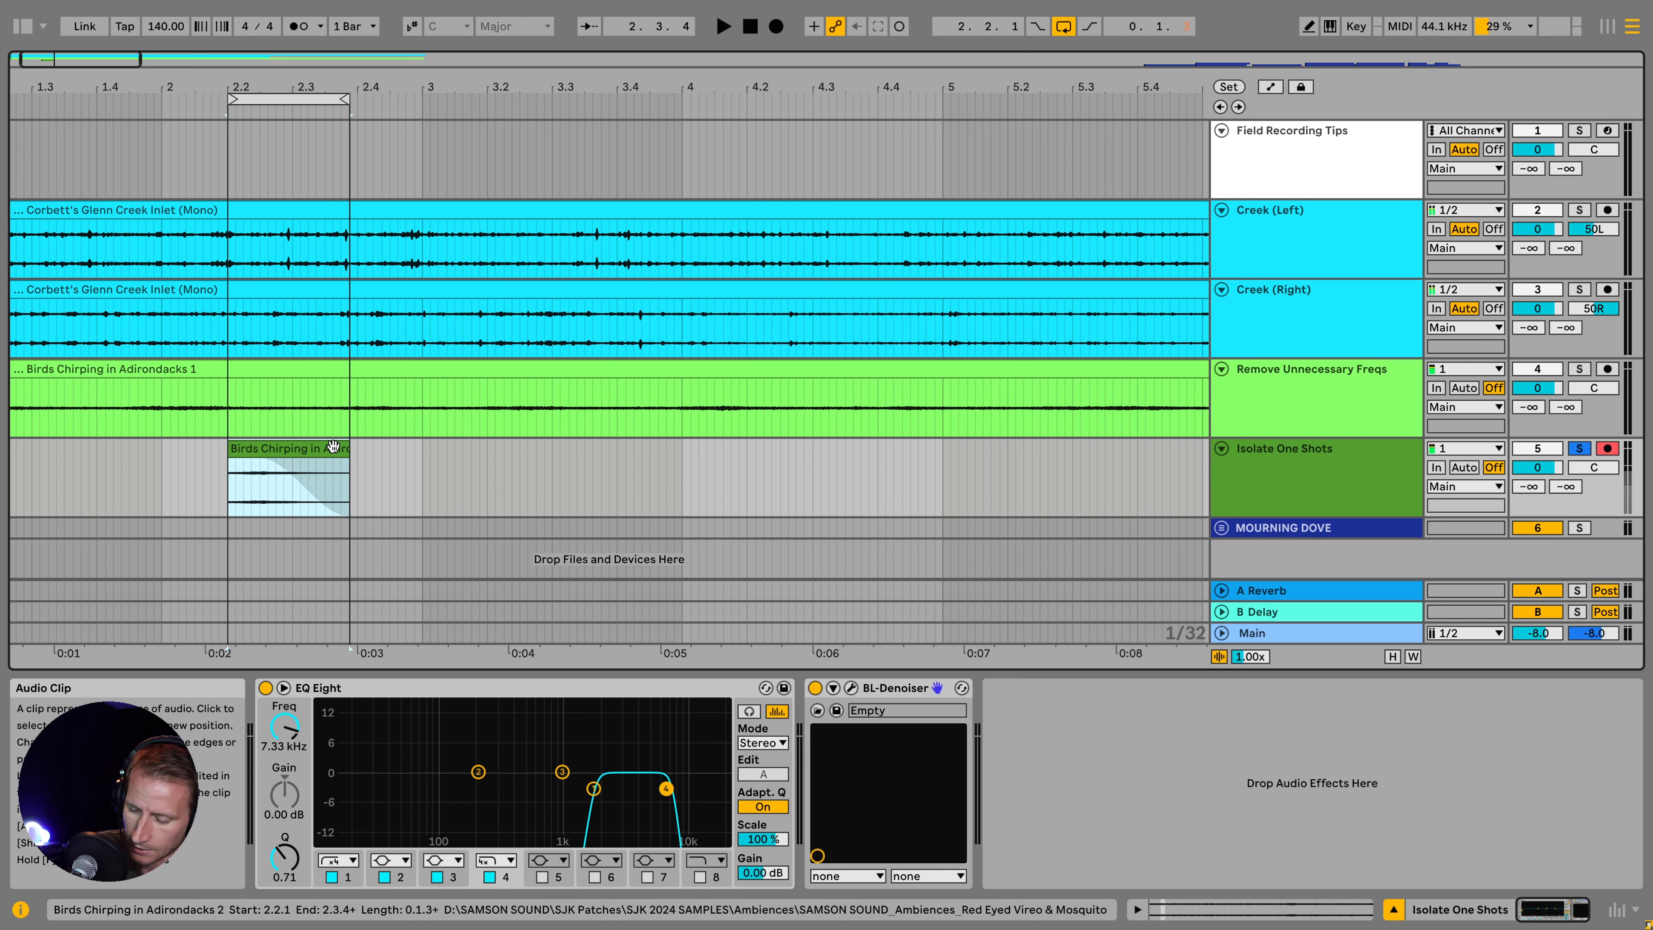
# - Raise EQ Eight's overall gain to 6.94 dB and trim the chirp clip's end to 2.3.4 while auditioning it
pyautogui.moveTo(763, 872); pyautogui.dragTo(762, 846)
pyautogui.press('space')
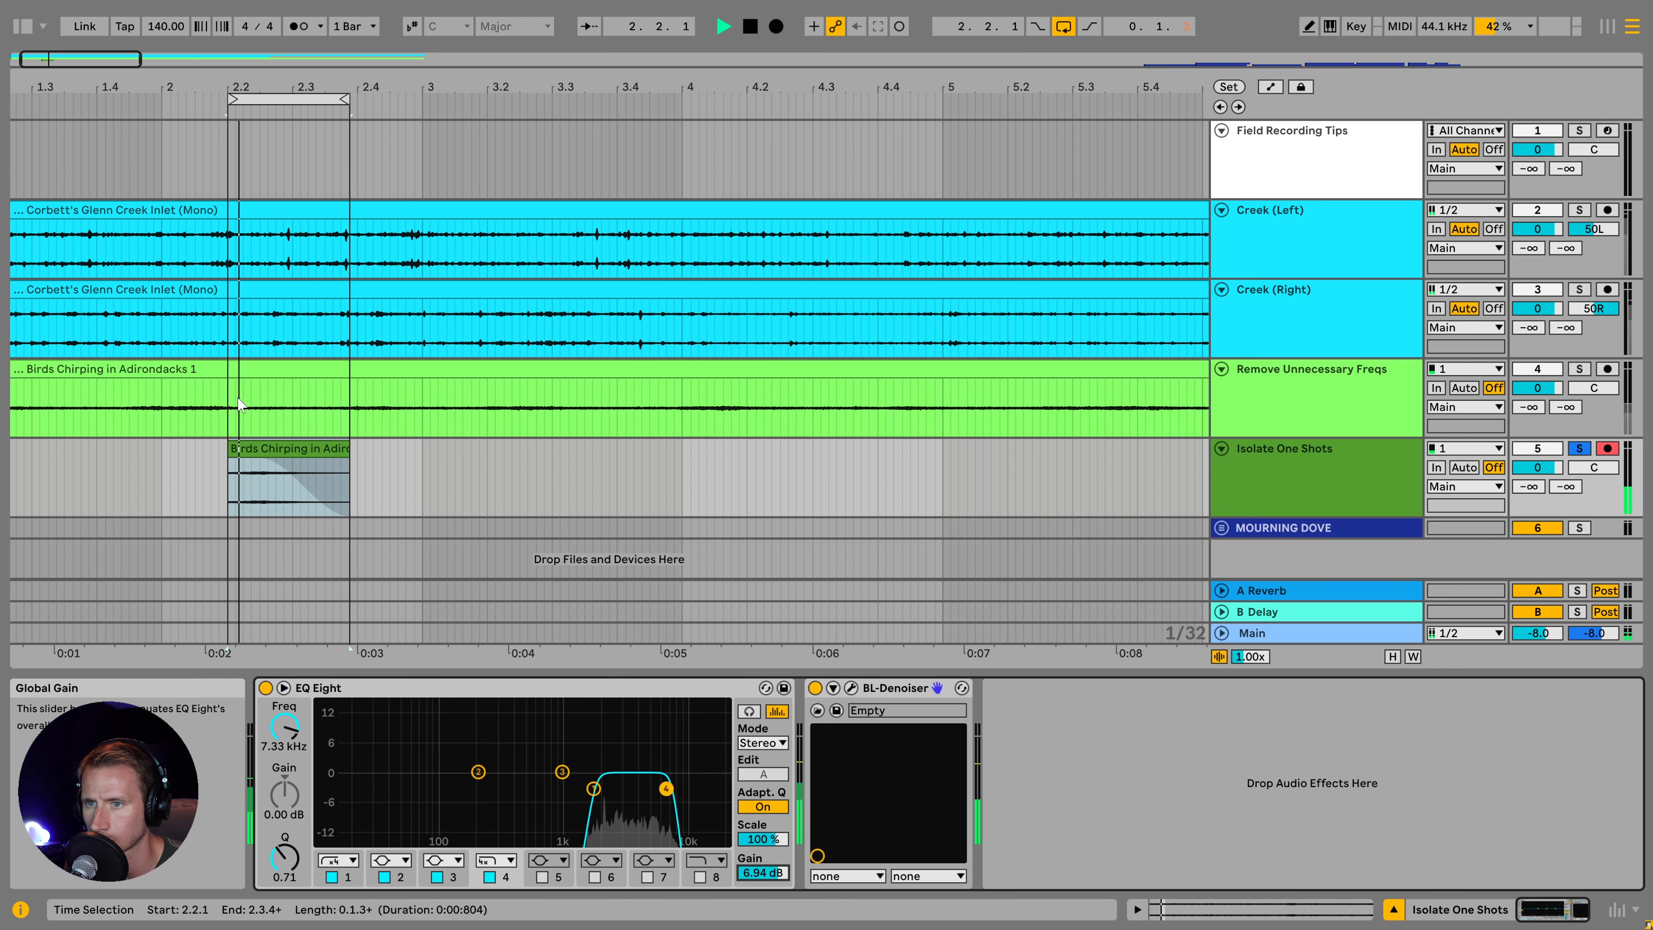
pyautogui.press('space')
pyautogui.moveTo(342, 458); pyautogui.dragTo(332, 457)
pyautogui.press('space')
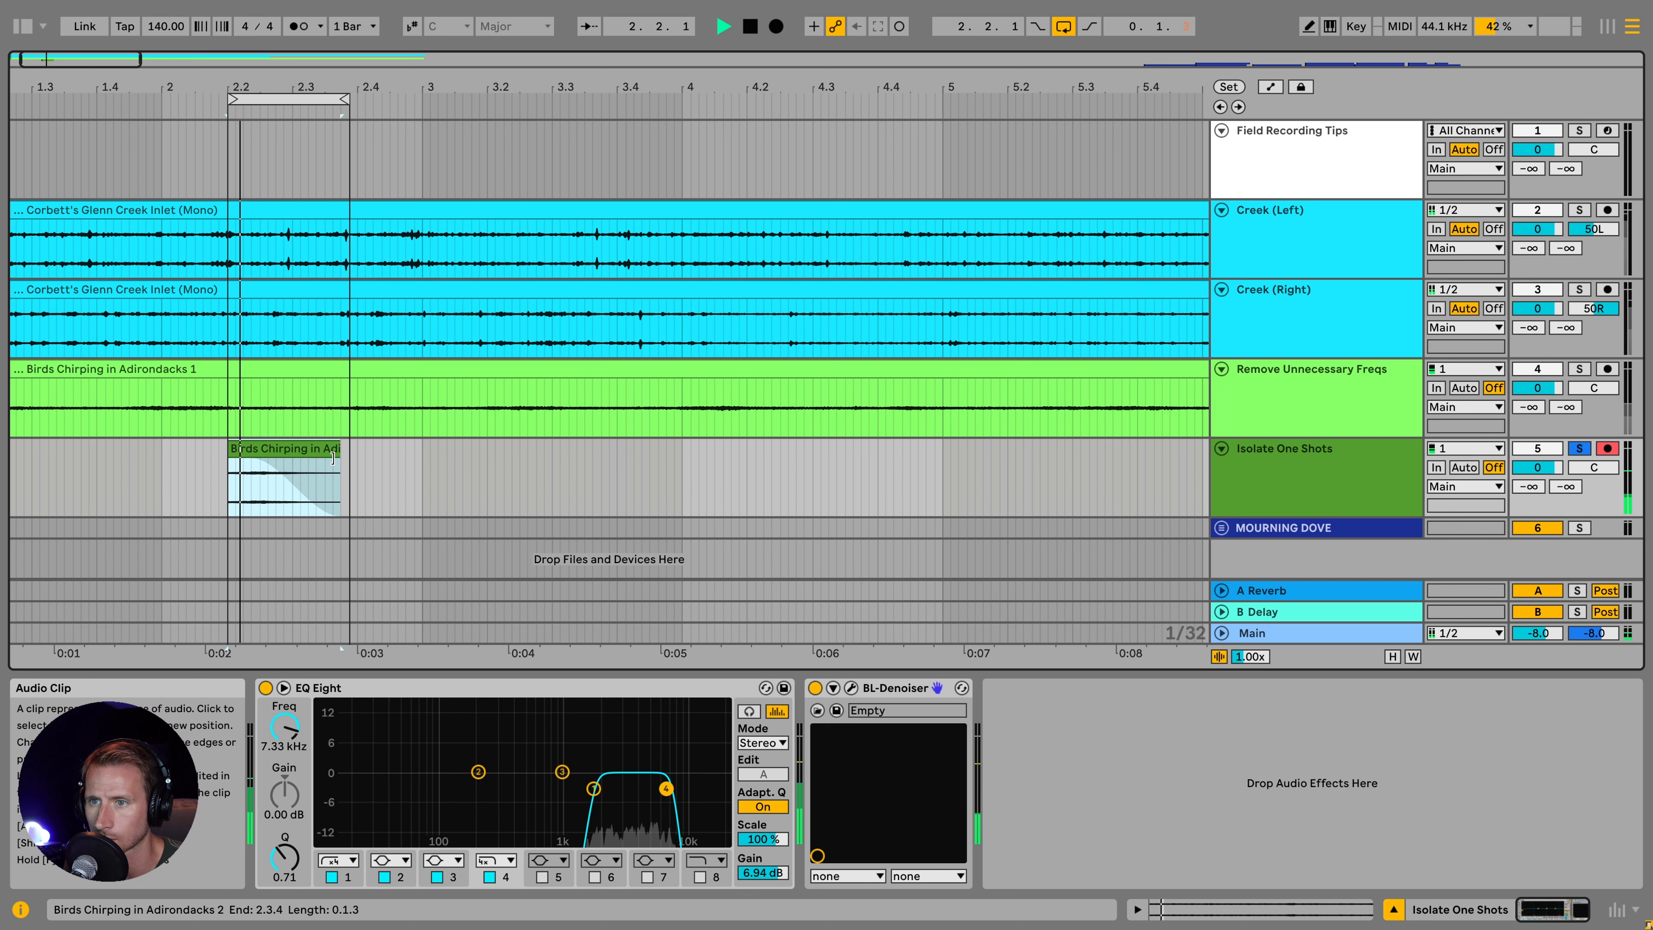
# - Set the BL-Denoiser threshold to 0.007, fit the loop to the chirp clip and play the isolated one-shot
pyautogui.click(850, 687)
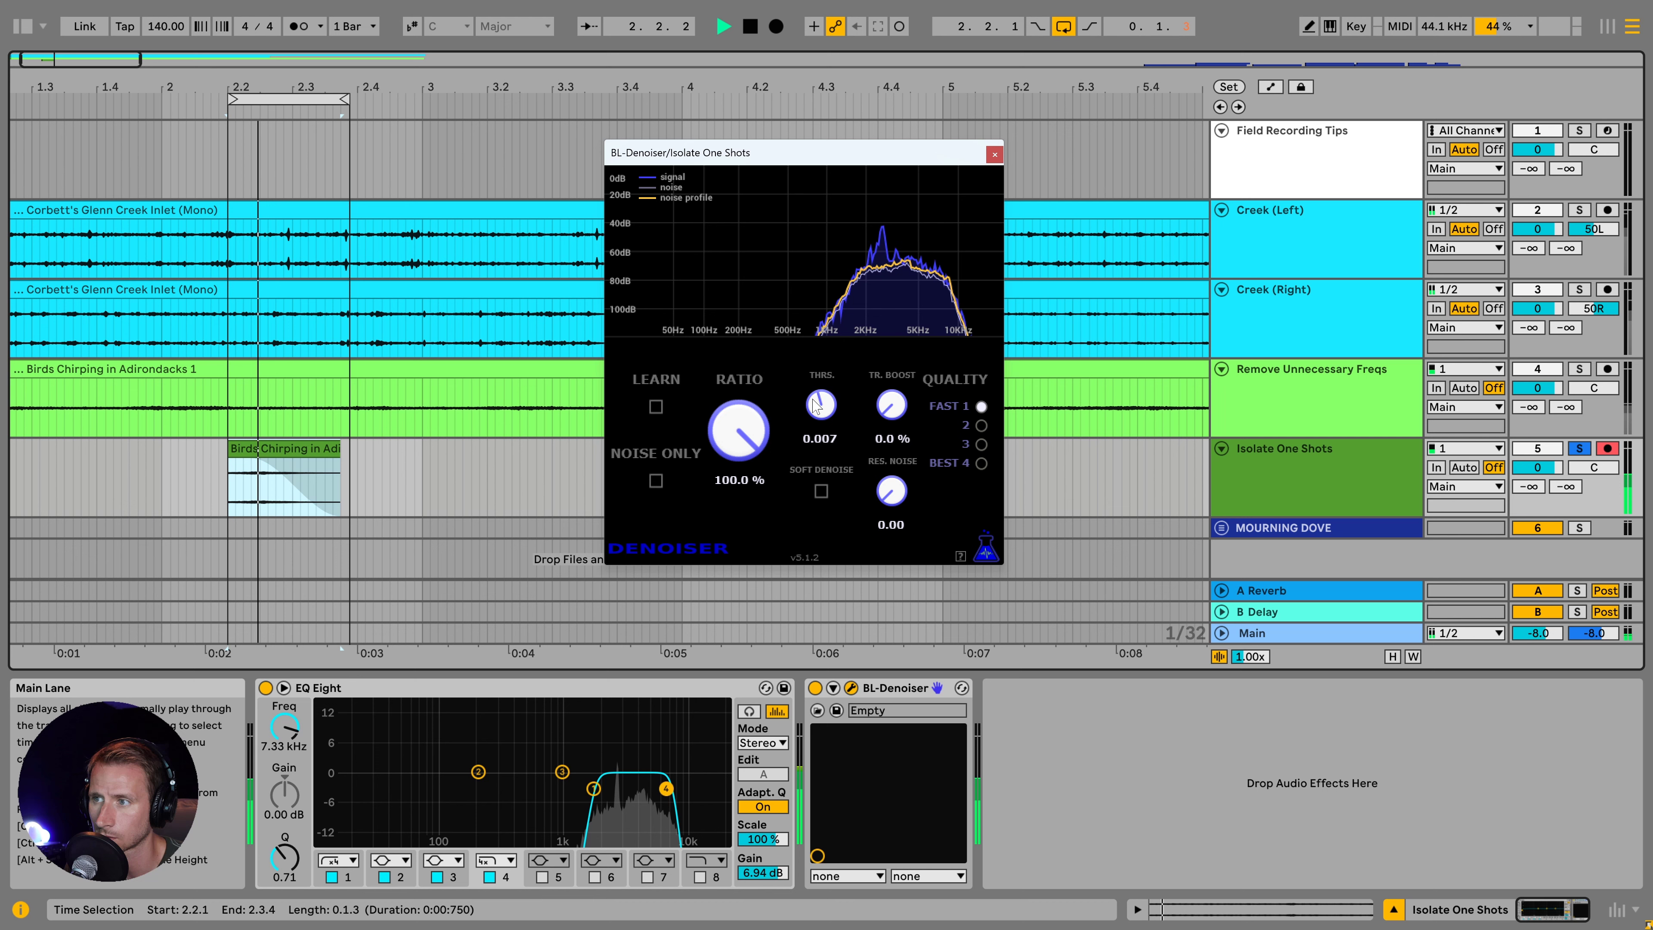
pyautogui.press('space')
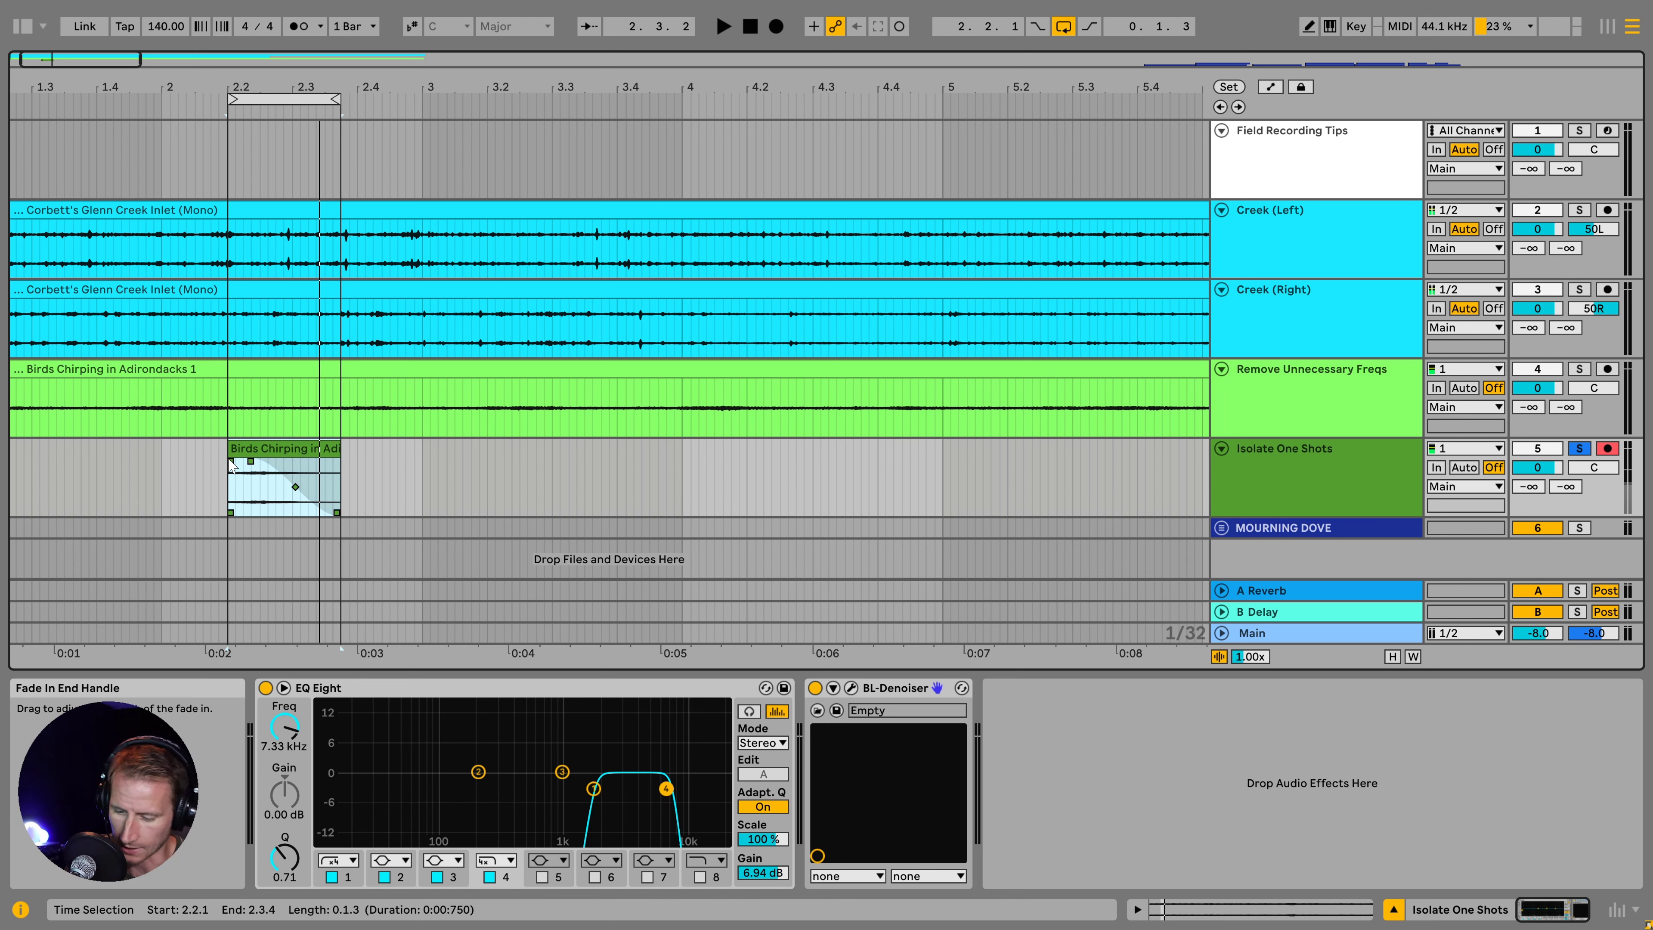
pyautogui.press('space')
pyautogui.press('space')
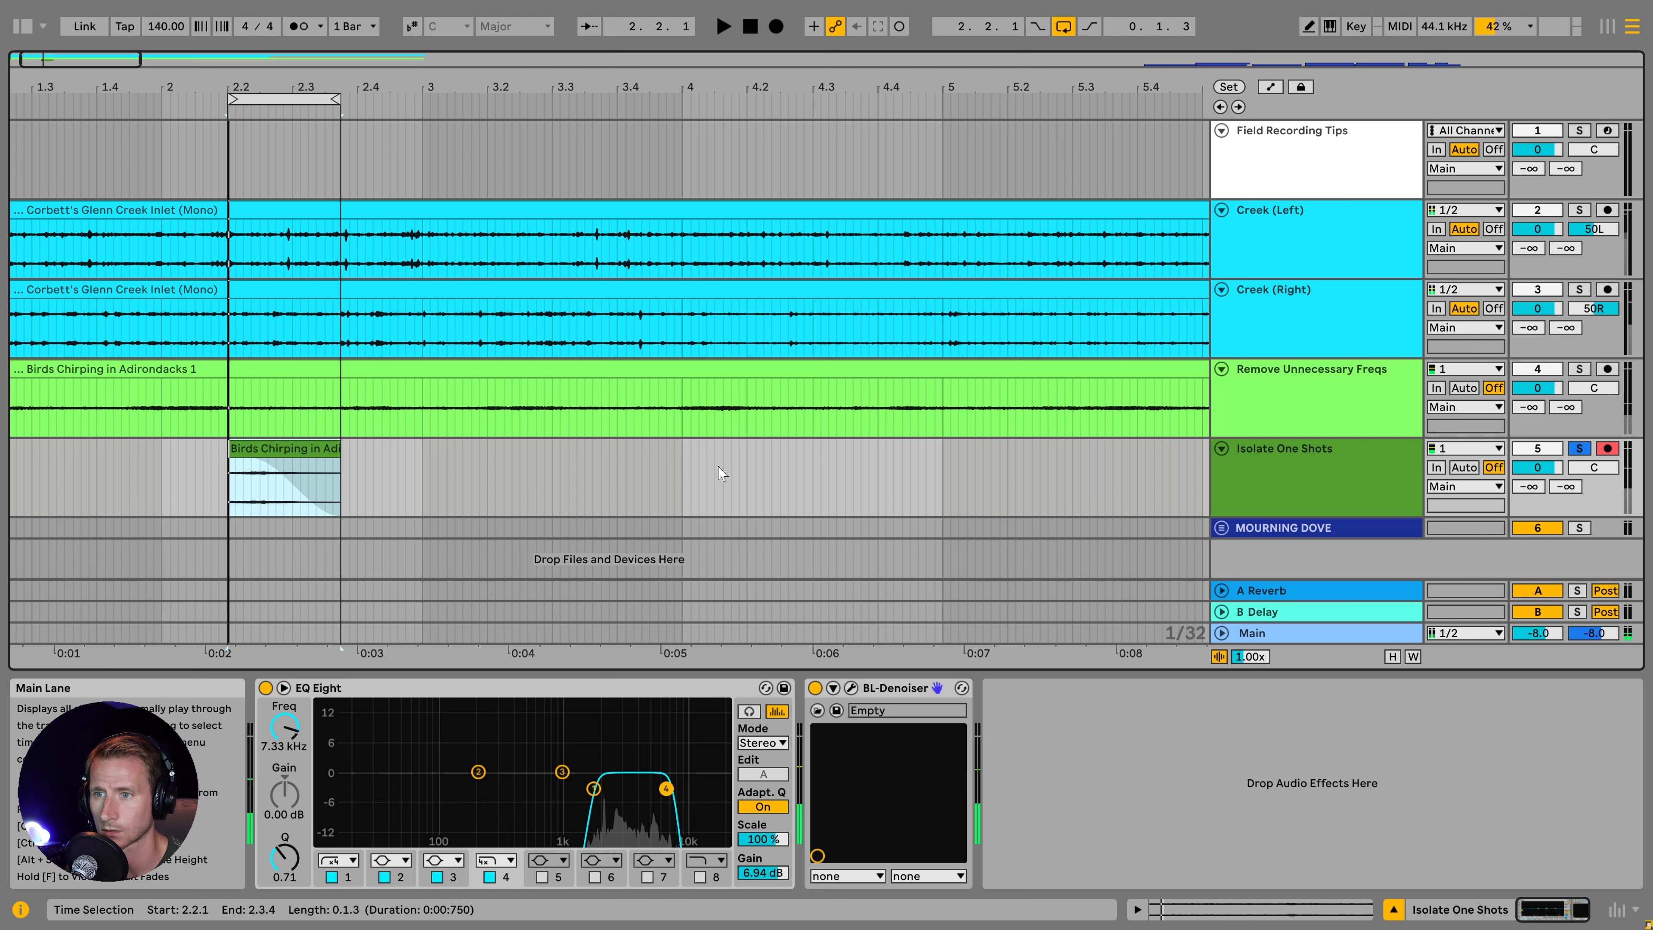
# - Unfold the MOURNING DOVE group and place the insert marker at 47.4.1
pyautogui.click(1221, 528)
pyautogui.scroll(-15, 916, 427)
pyautogui.scroll(4, 915, 428)
pyautogui.click(868, 346)
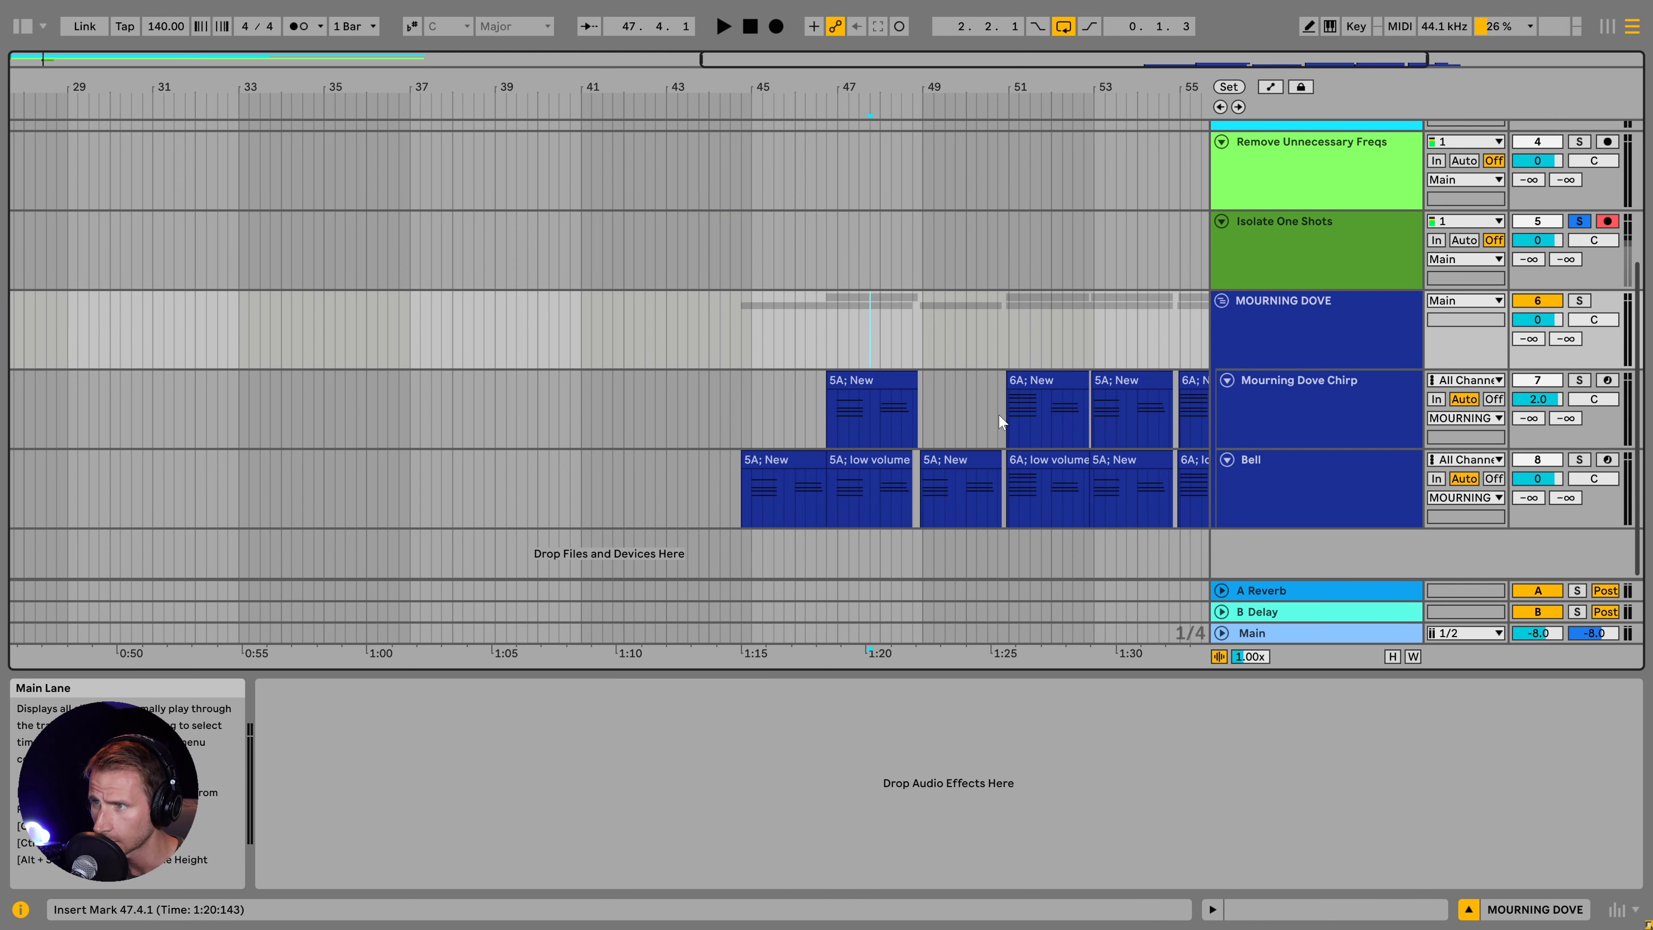
# - Solo the Mourning Dove Chirp track and audition its sampled dove call from 47.4.1
pyautogui.click(1579, 380)
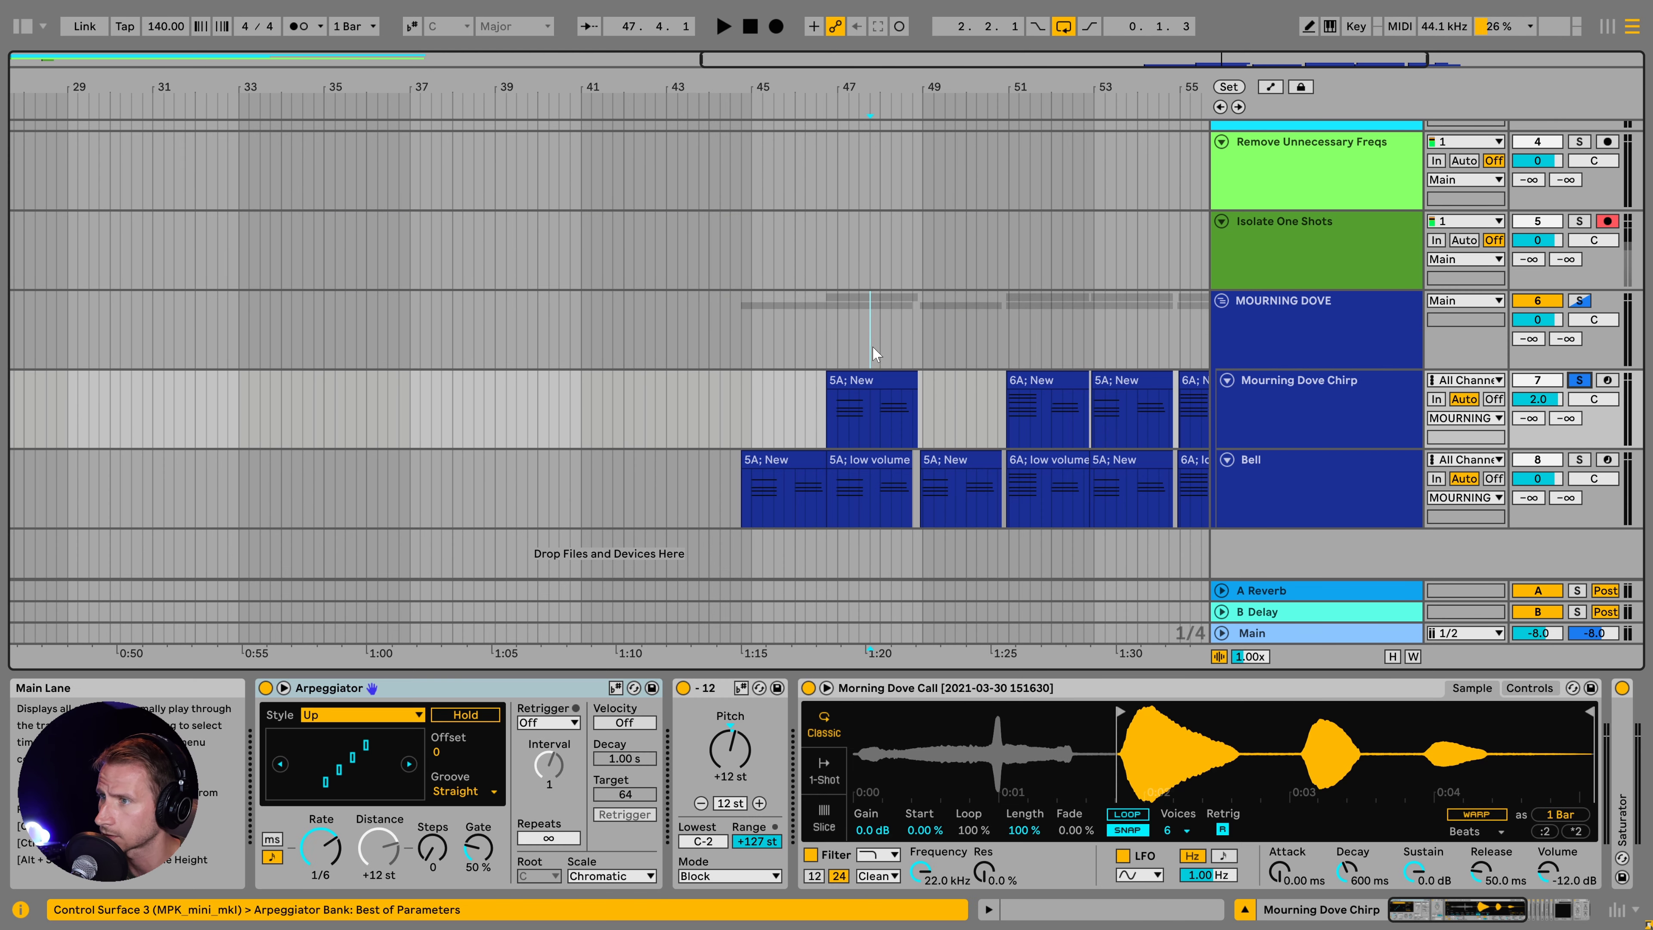
pyautogui.click(873, 352)
pyautogui.press('space')
pyautogui.click(1247, 432)
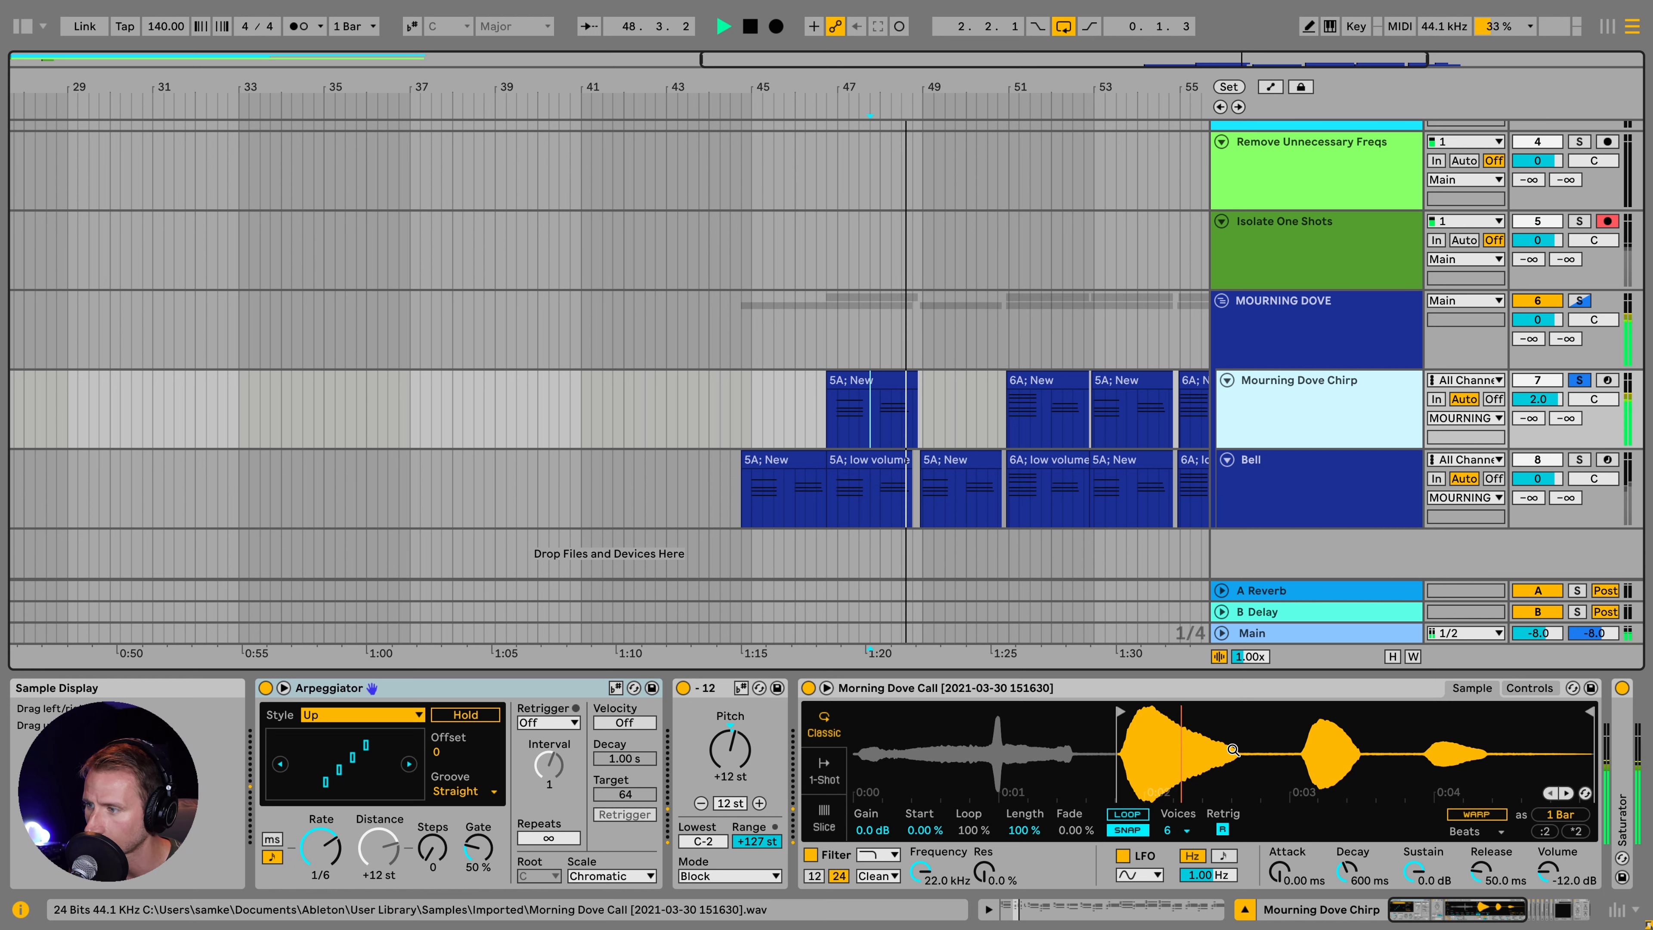
pyautogui.press('space')
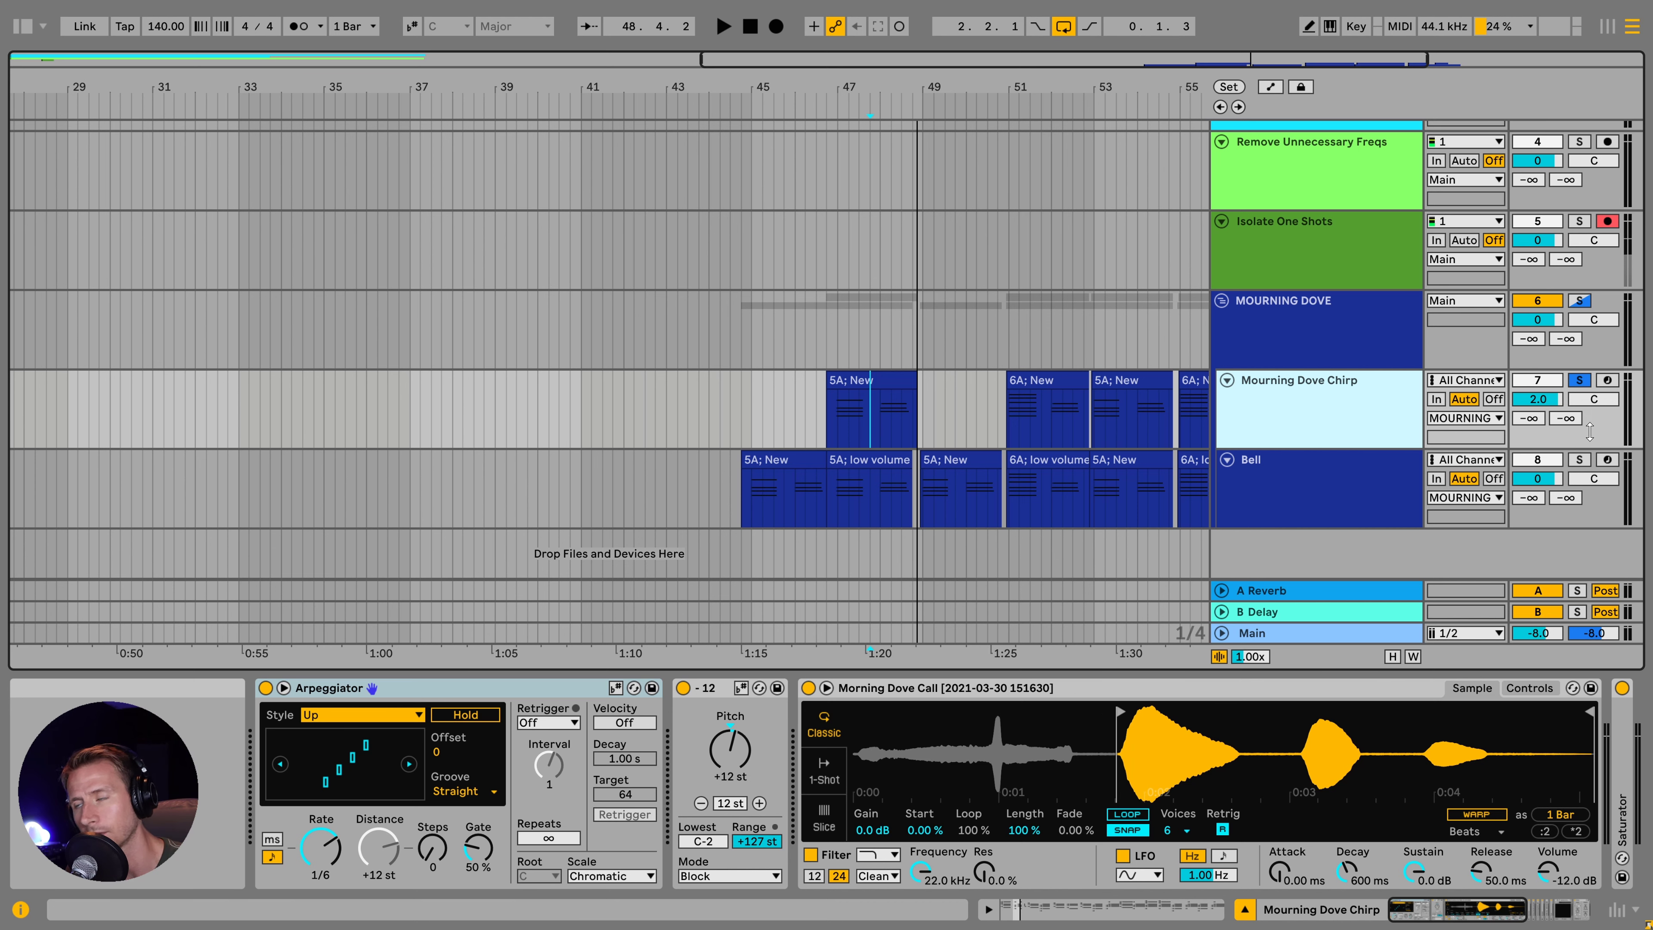
# - Play the Bell track soloed, compare it with Mourning Dove Chirp alone, and solo both tracks together
pyautogui.click(1579, 459)
pyautogui.press('space')
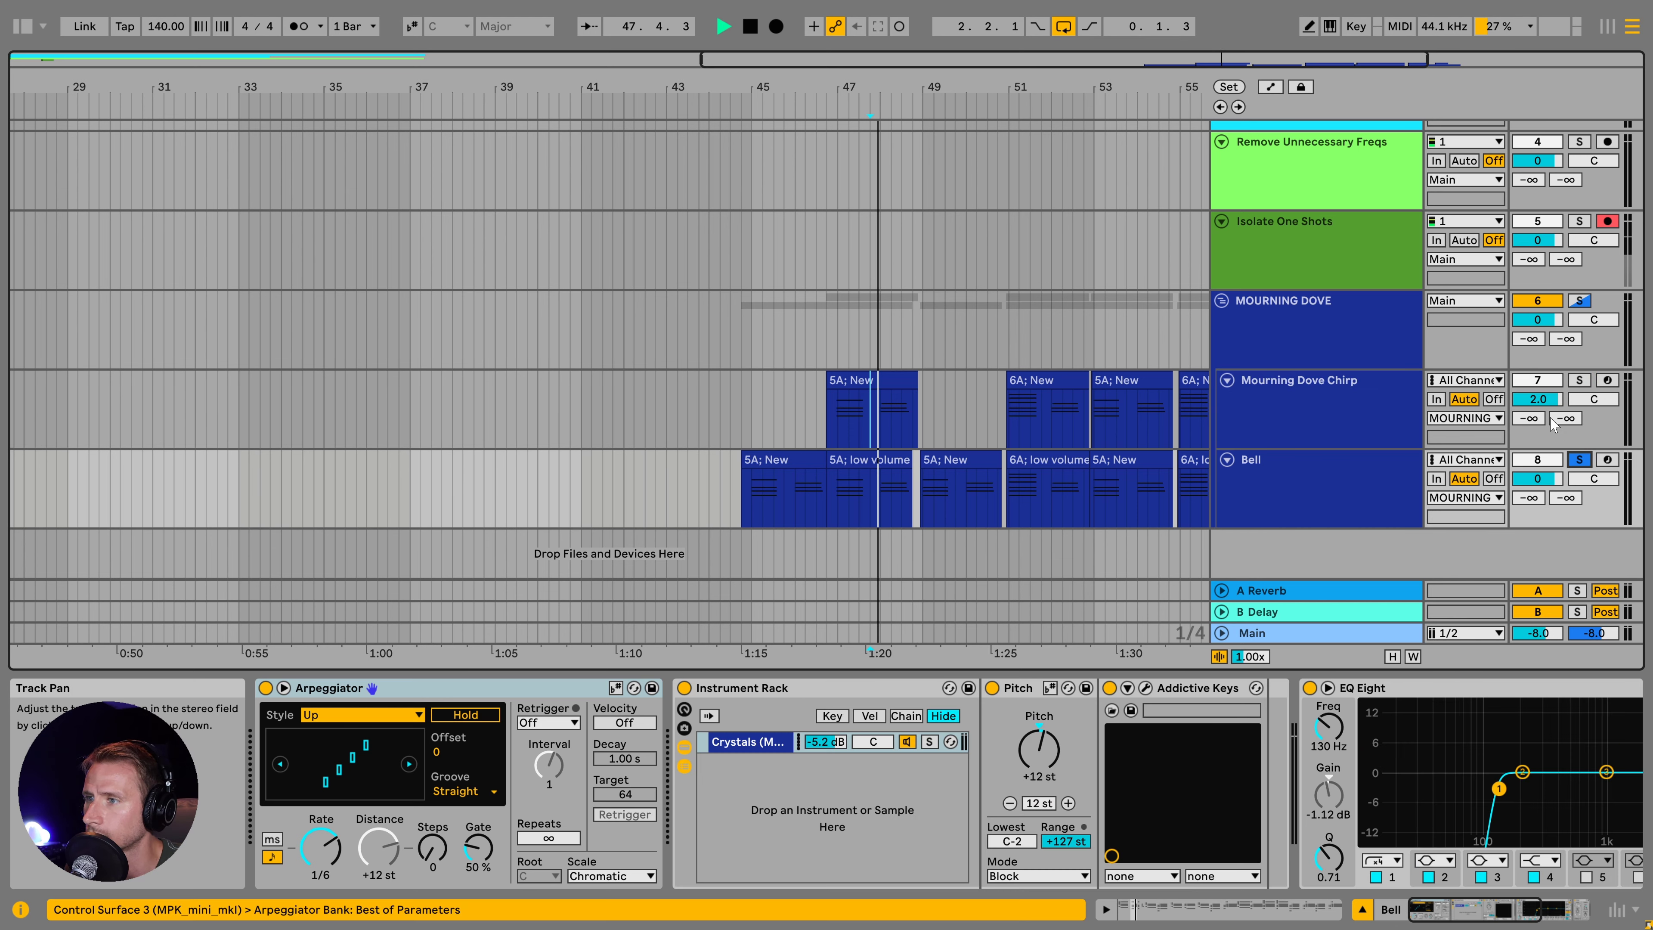
pyautogui.click(1580, 381)
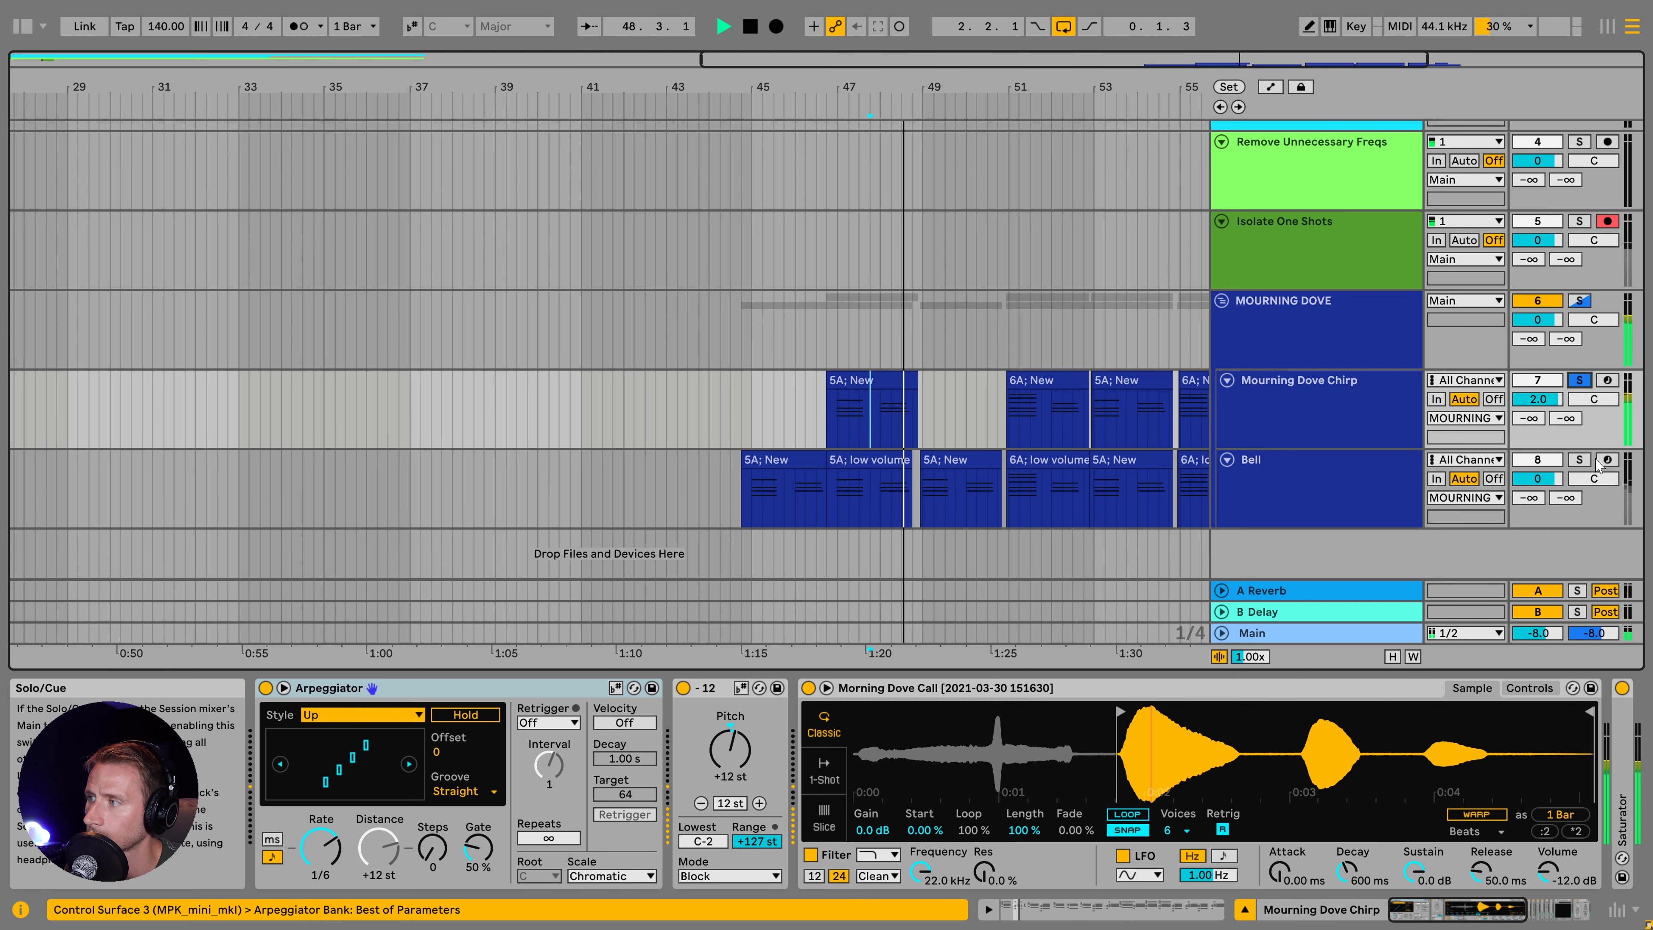
pyautogui.keyDown('super'); pyautogui.click(1579, 458); pyautogui.keyUp('super')
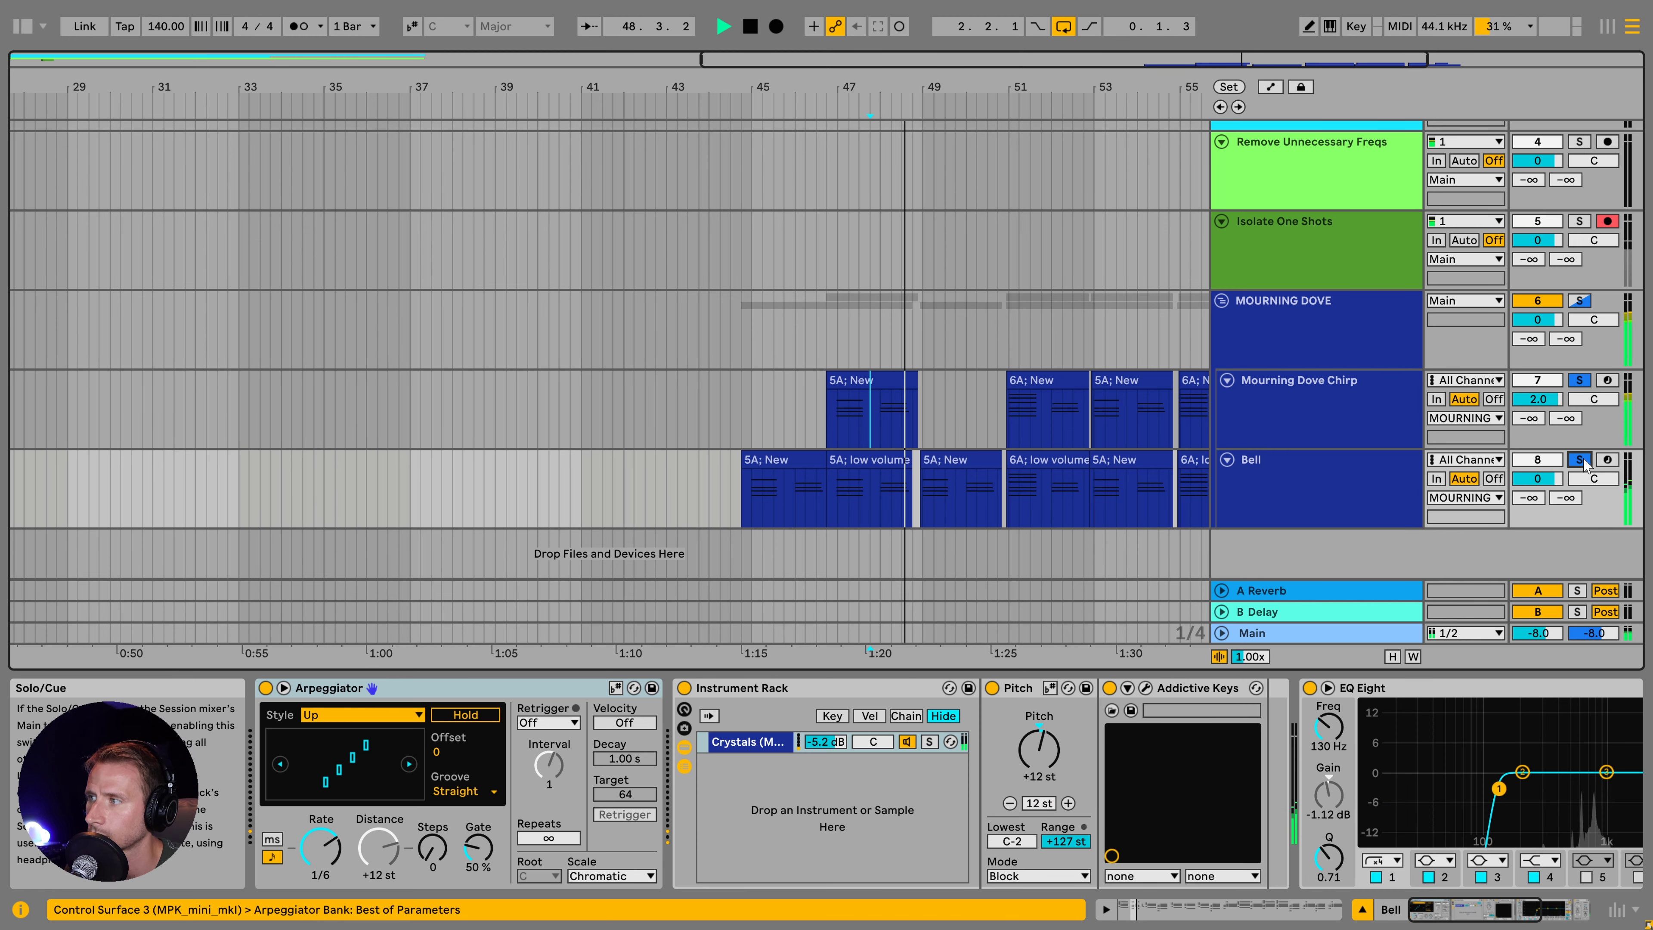